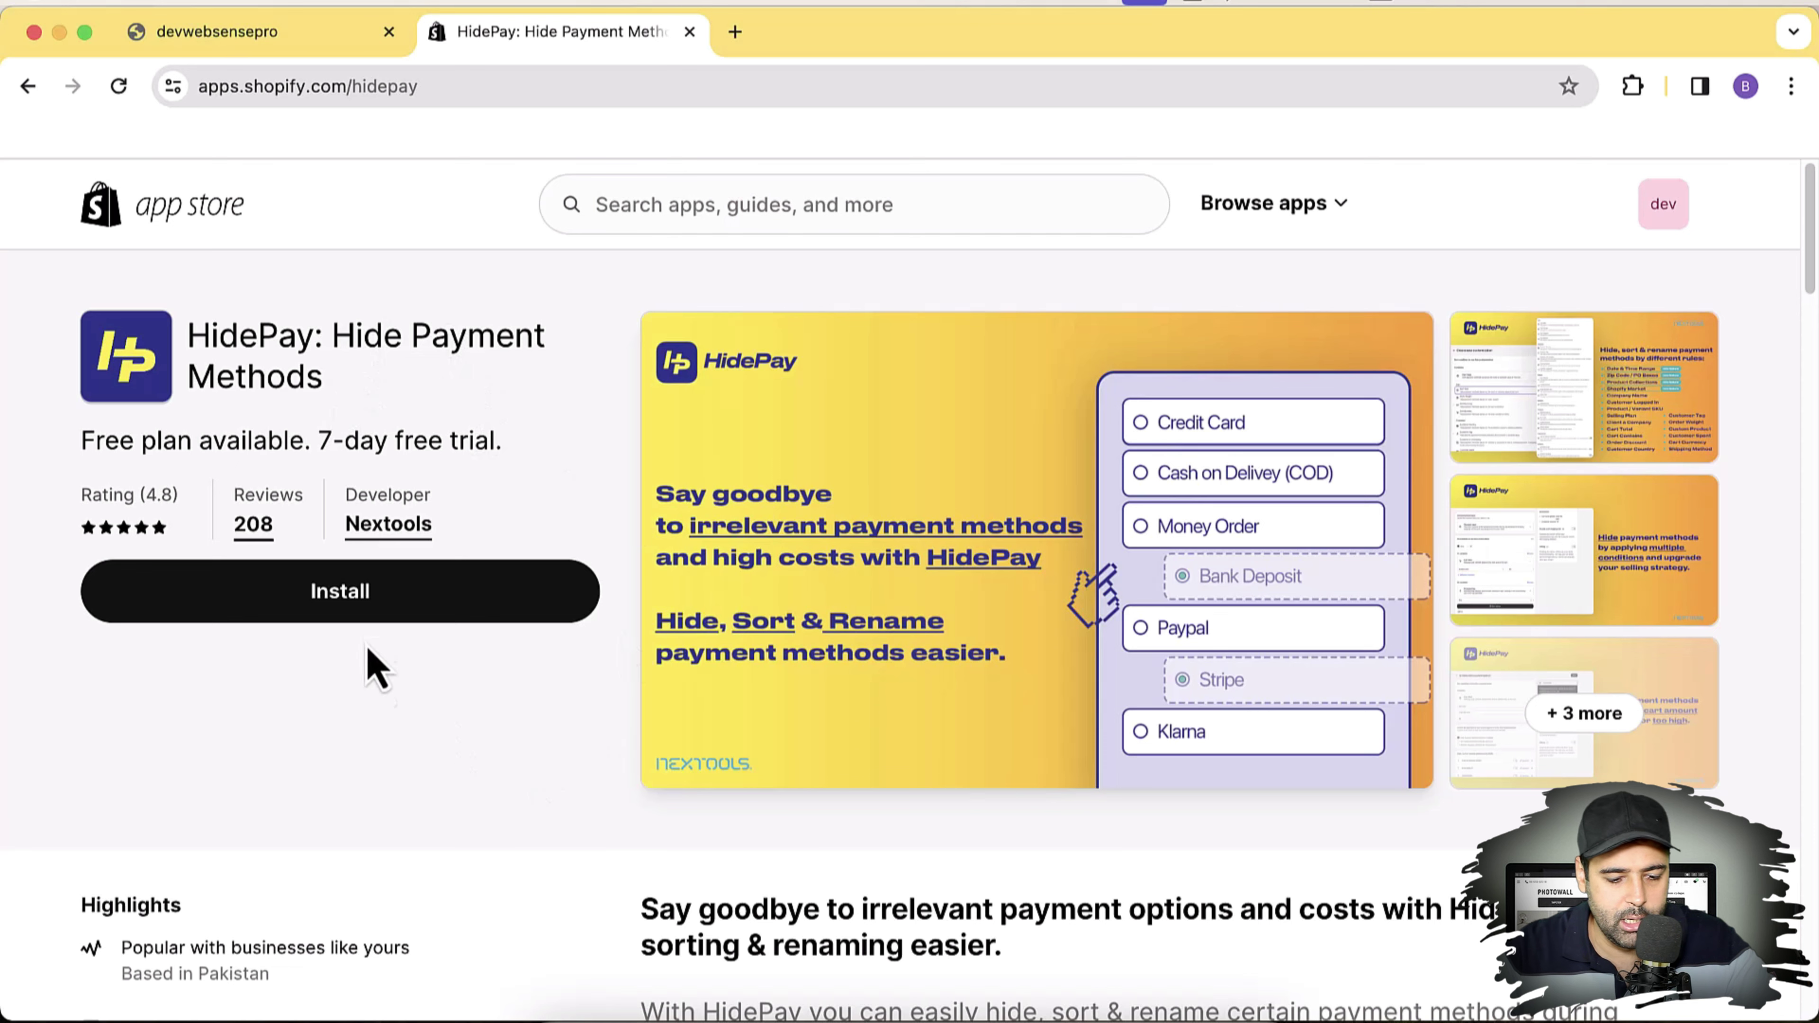
Step: Install the HidePay app on the devwebsensepro store and dismiss its welcome dialog
click(364, 606)
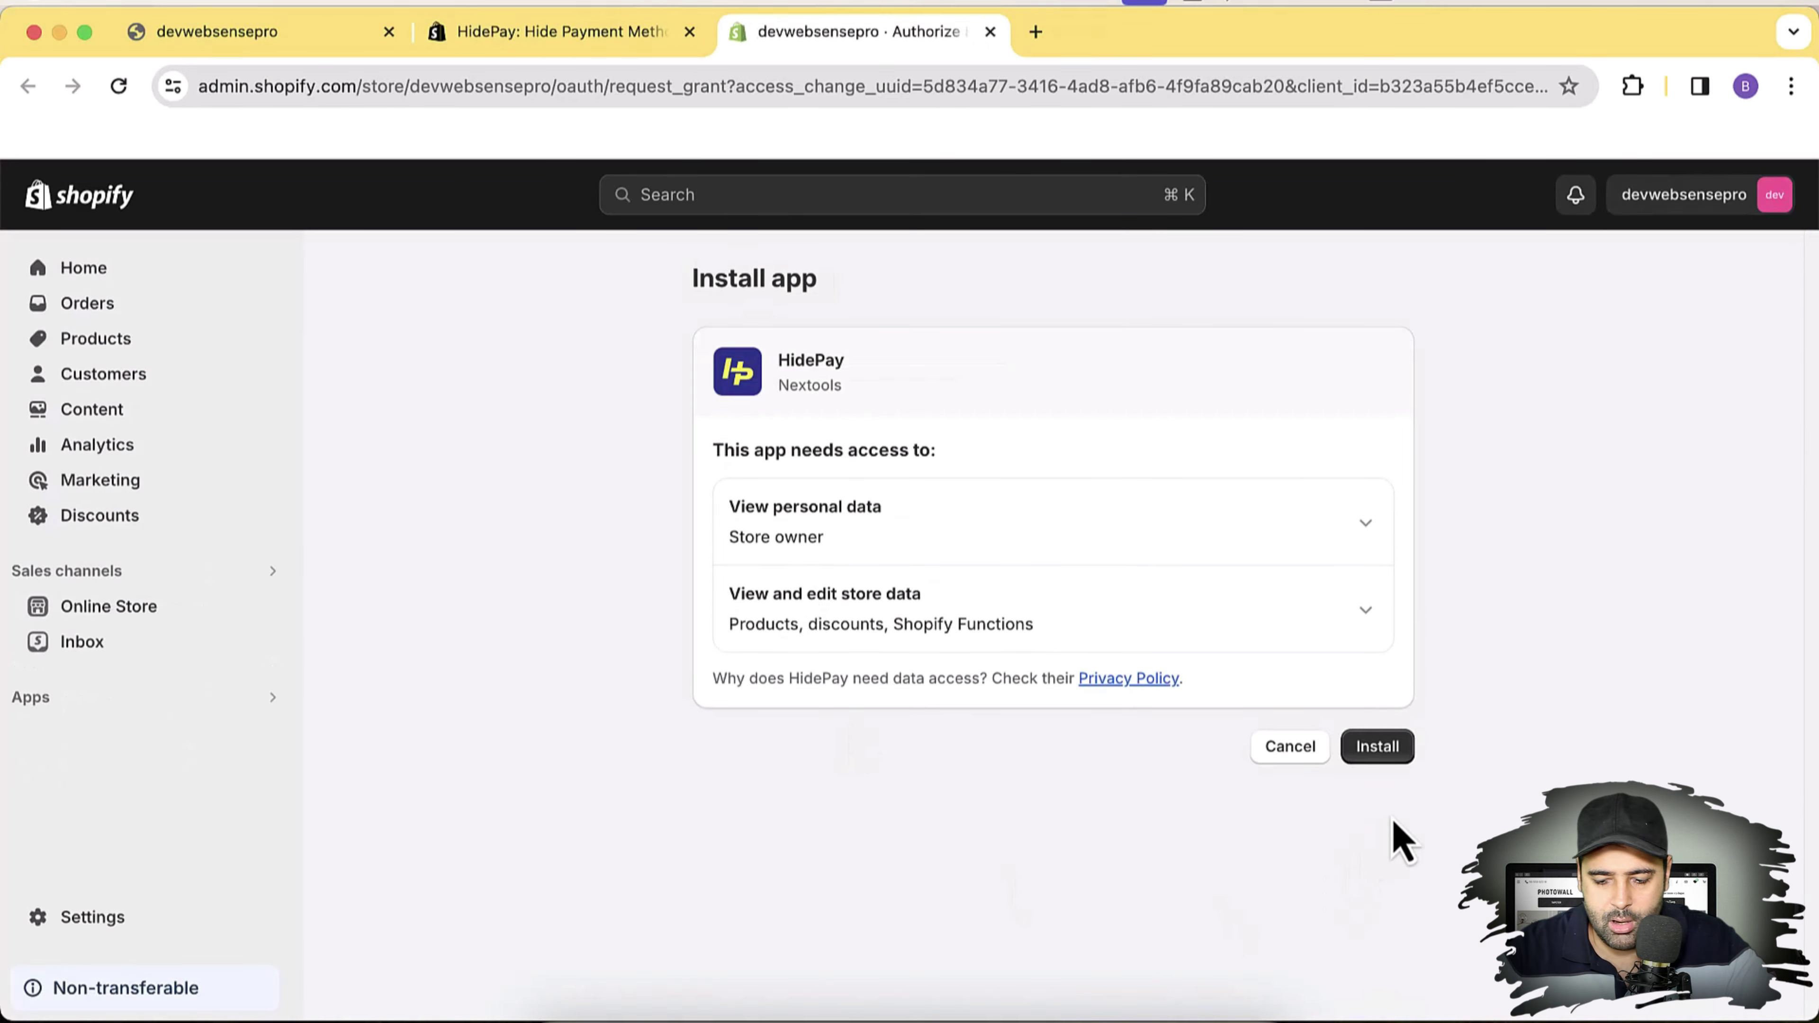
click(1397, 758)
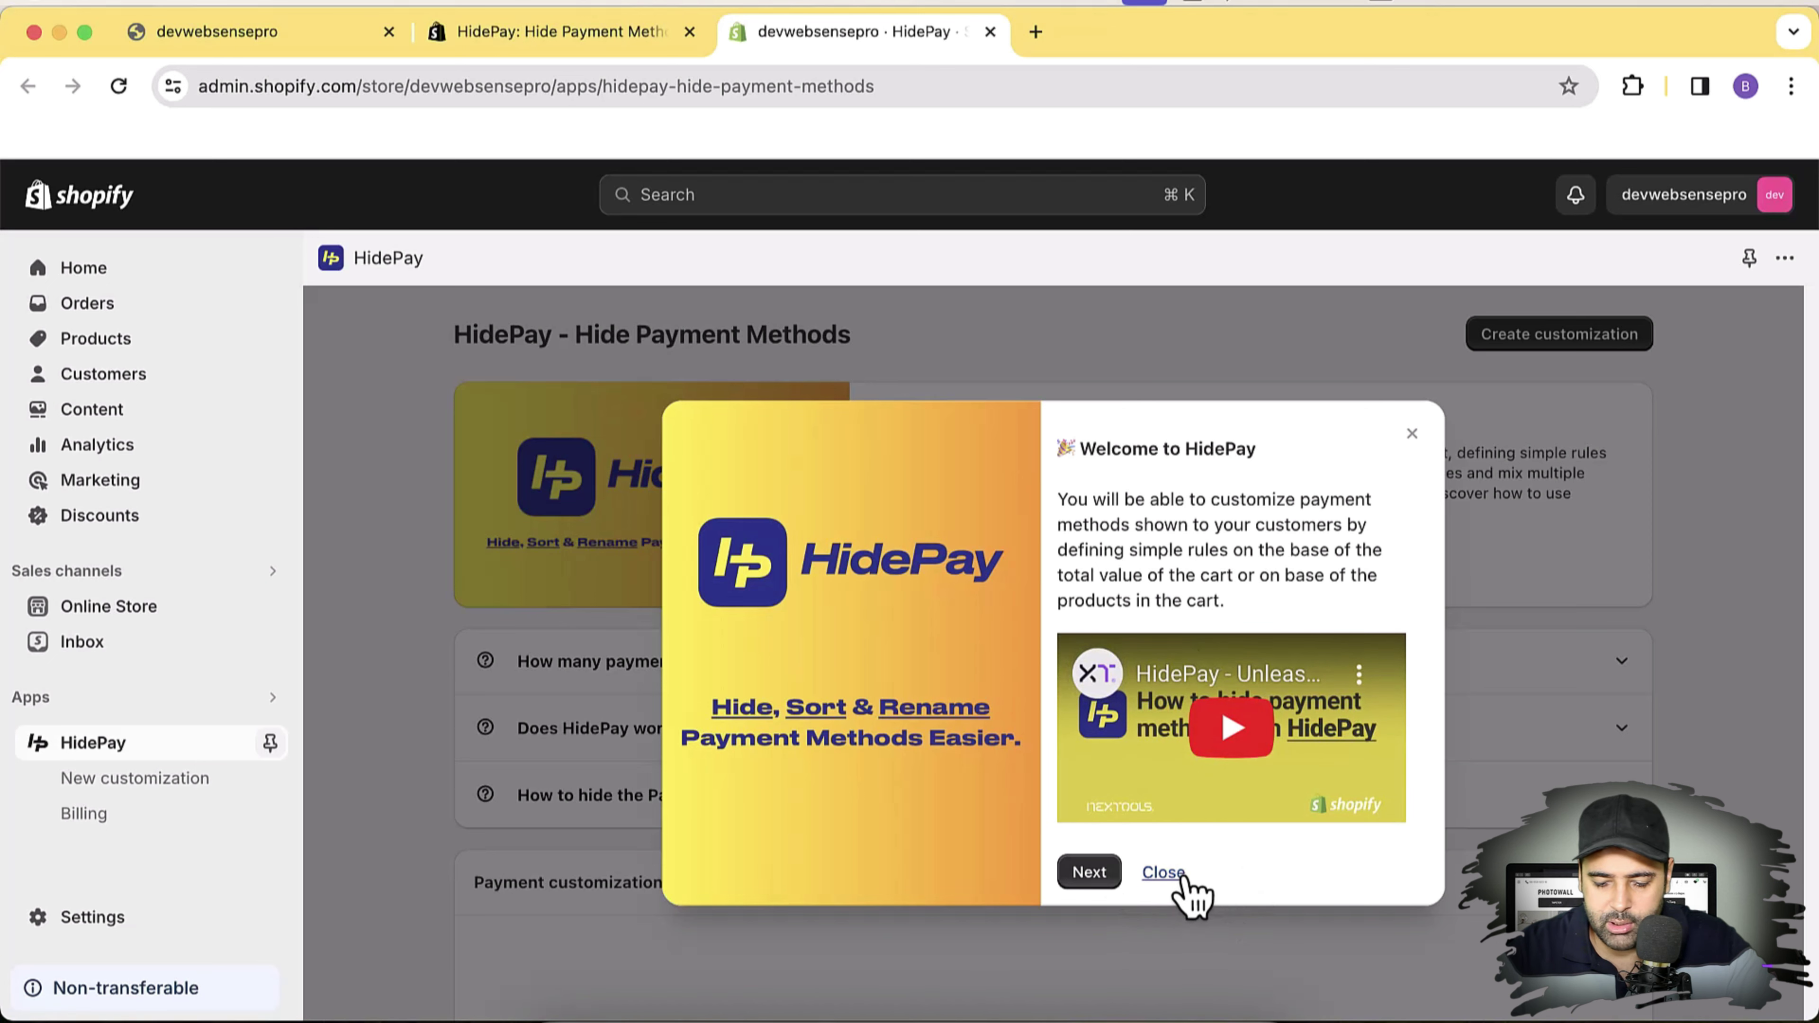
click(1164, 873)
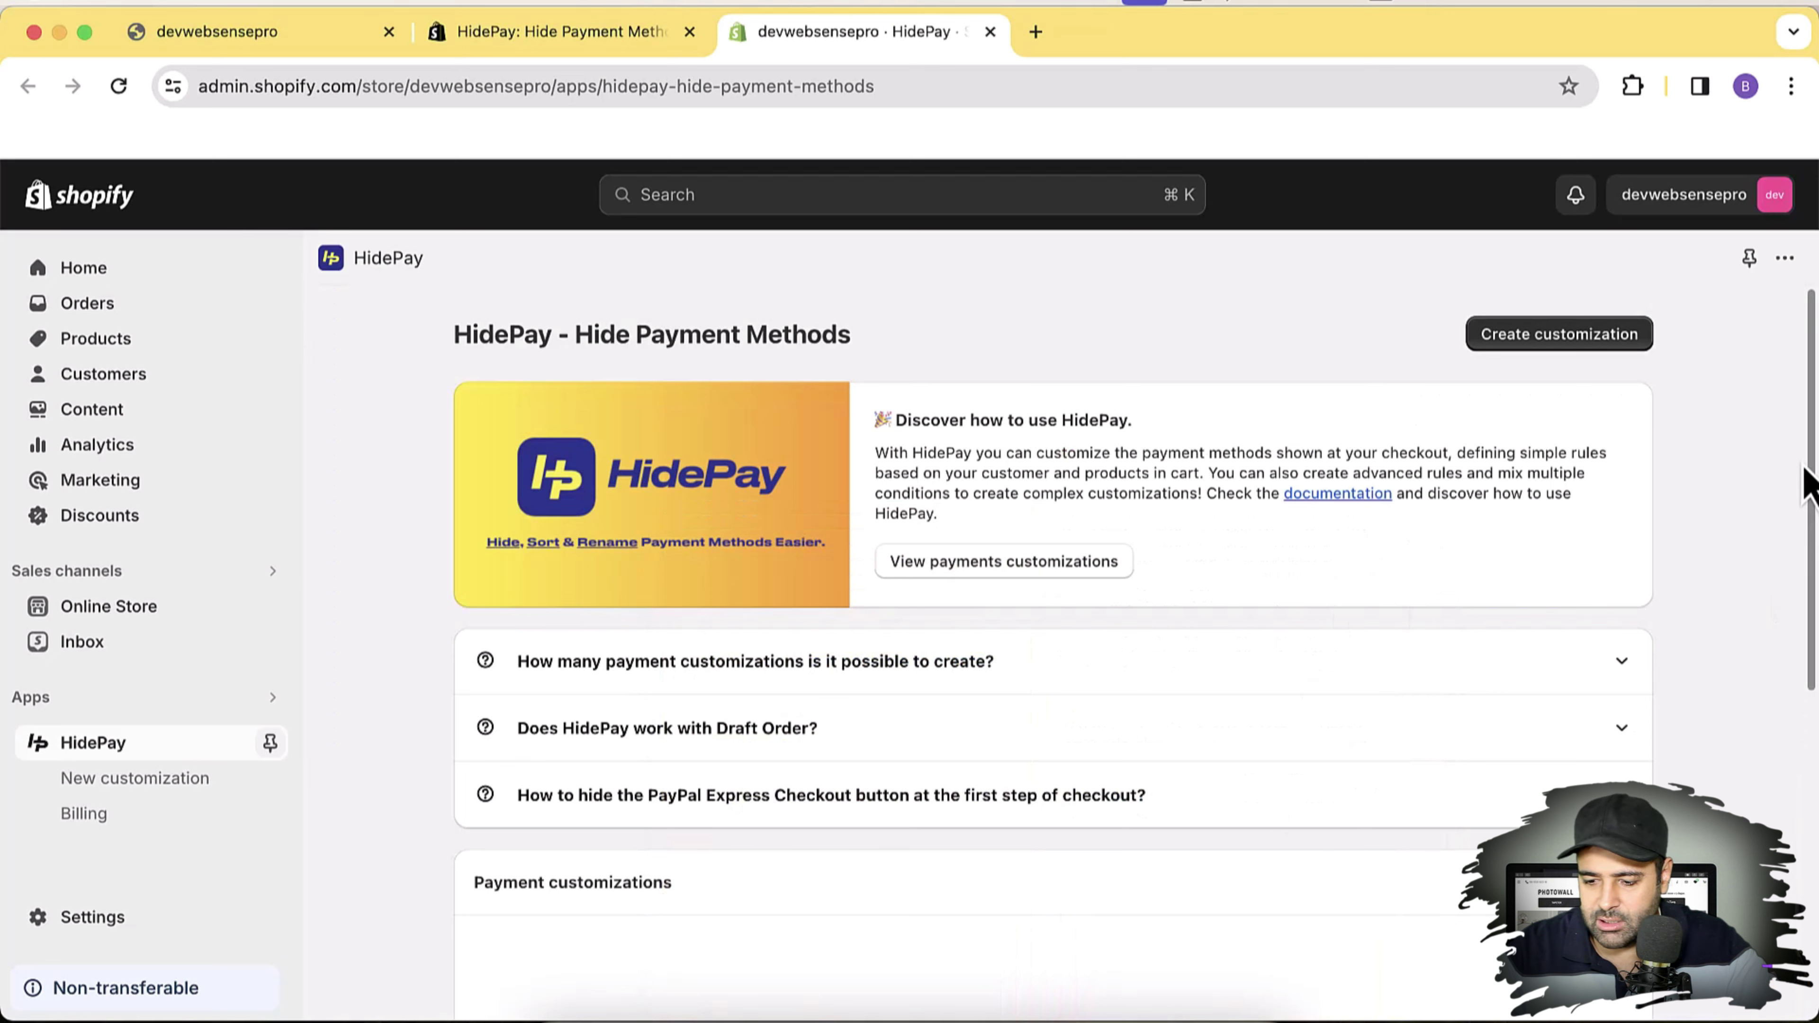
scroll(1812, 484, down, 5)
scroll(1813, 483, up, 5)
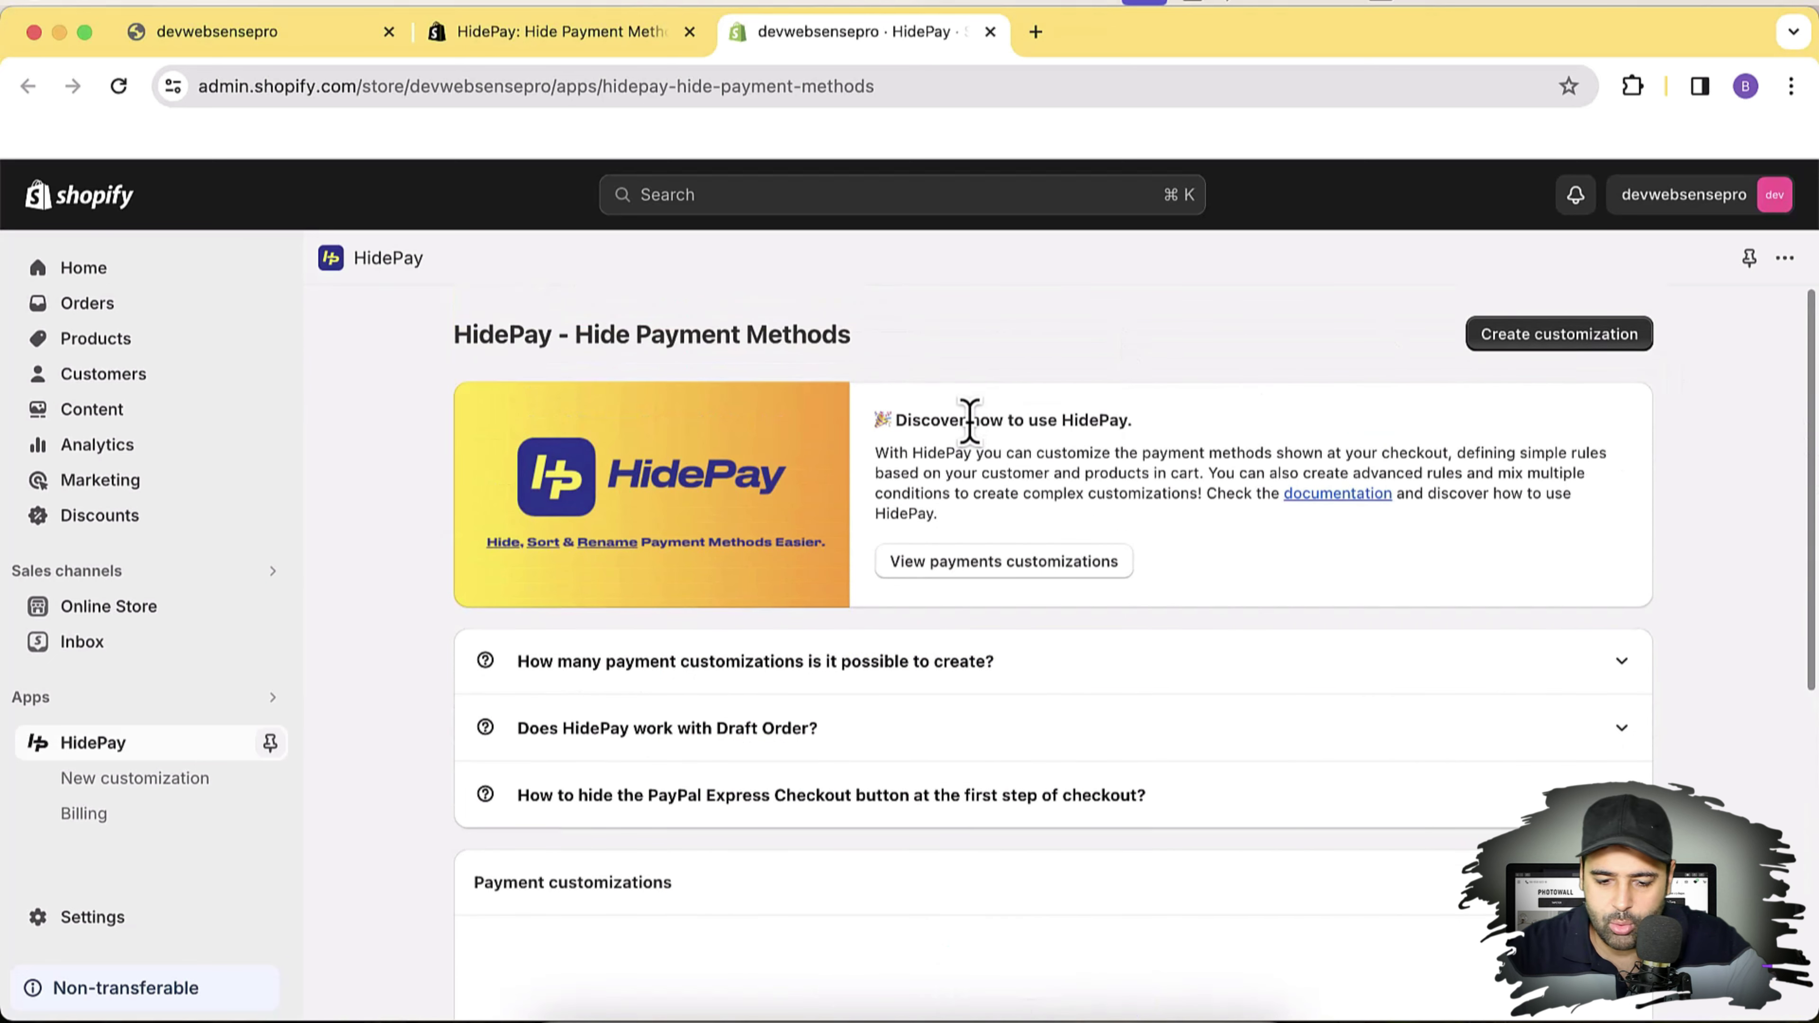
Step: Subscribe to HidePay's monthly Ultimate Plan at $7.99 and approve the recurring charge
click(161, 824)
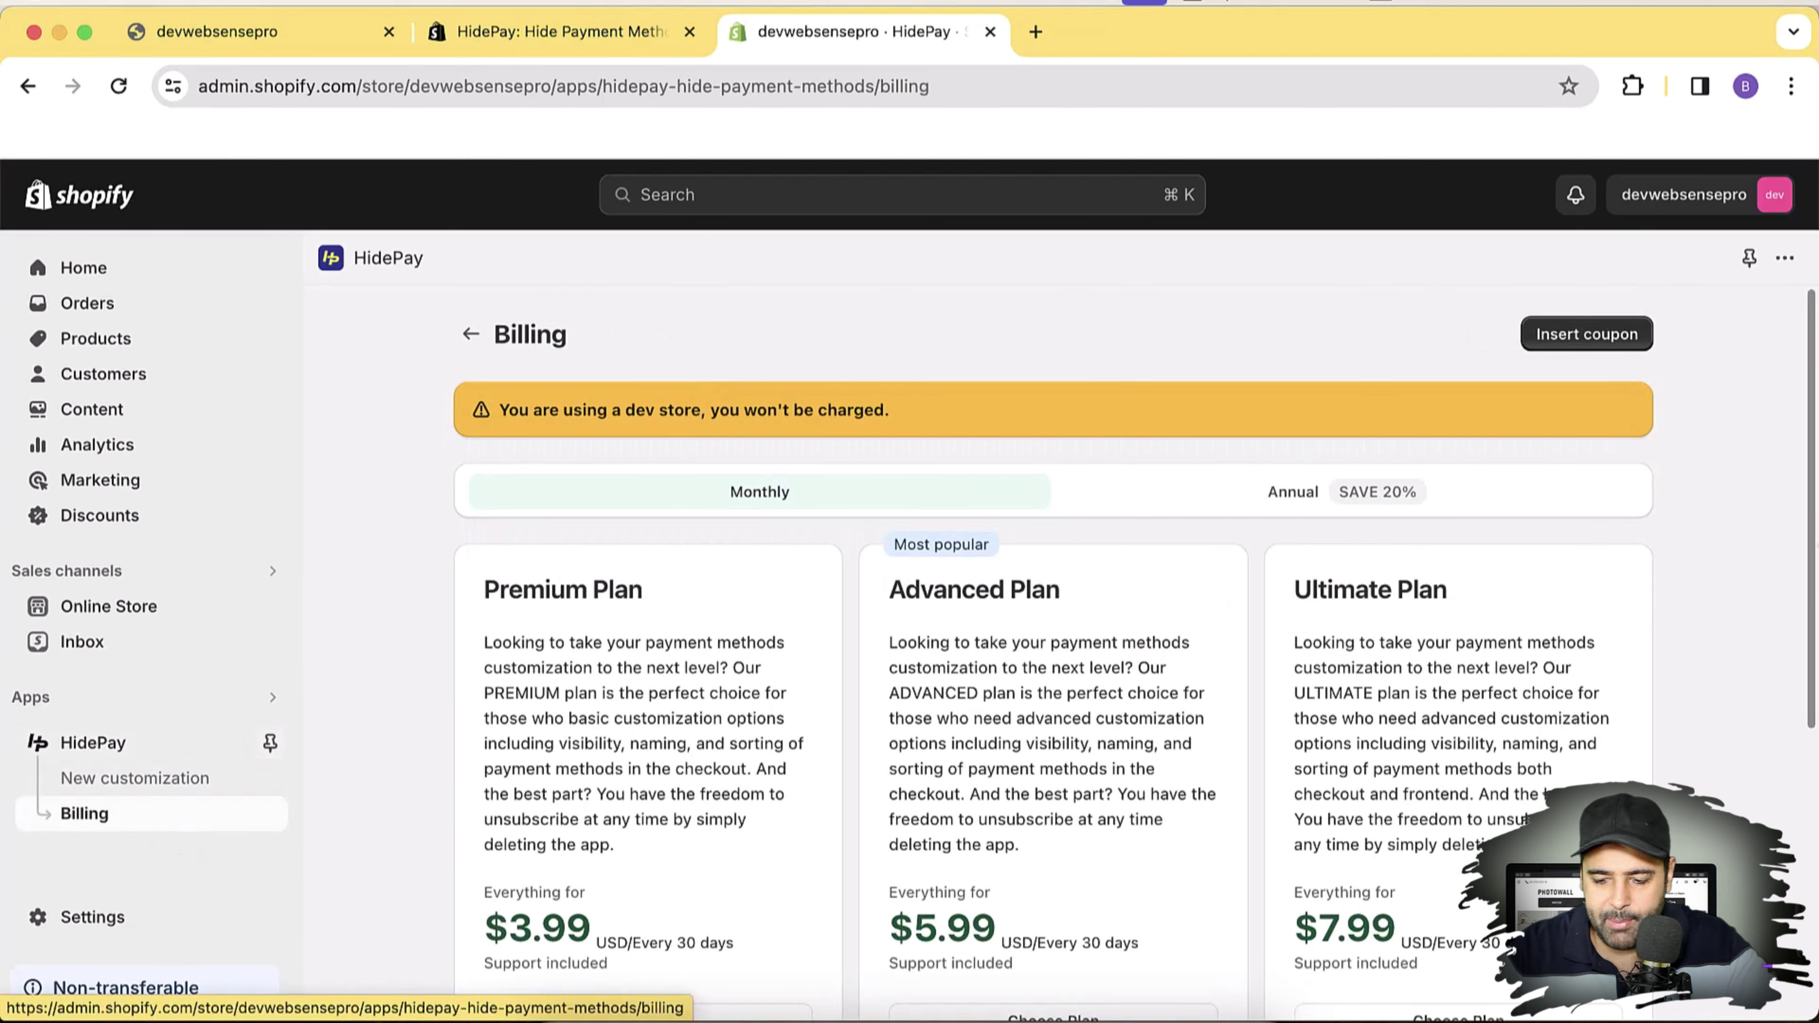
scroll(1813, 716, down, 6)
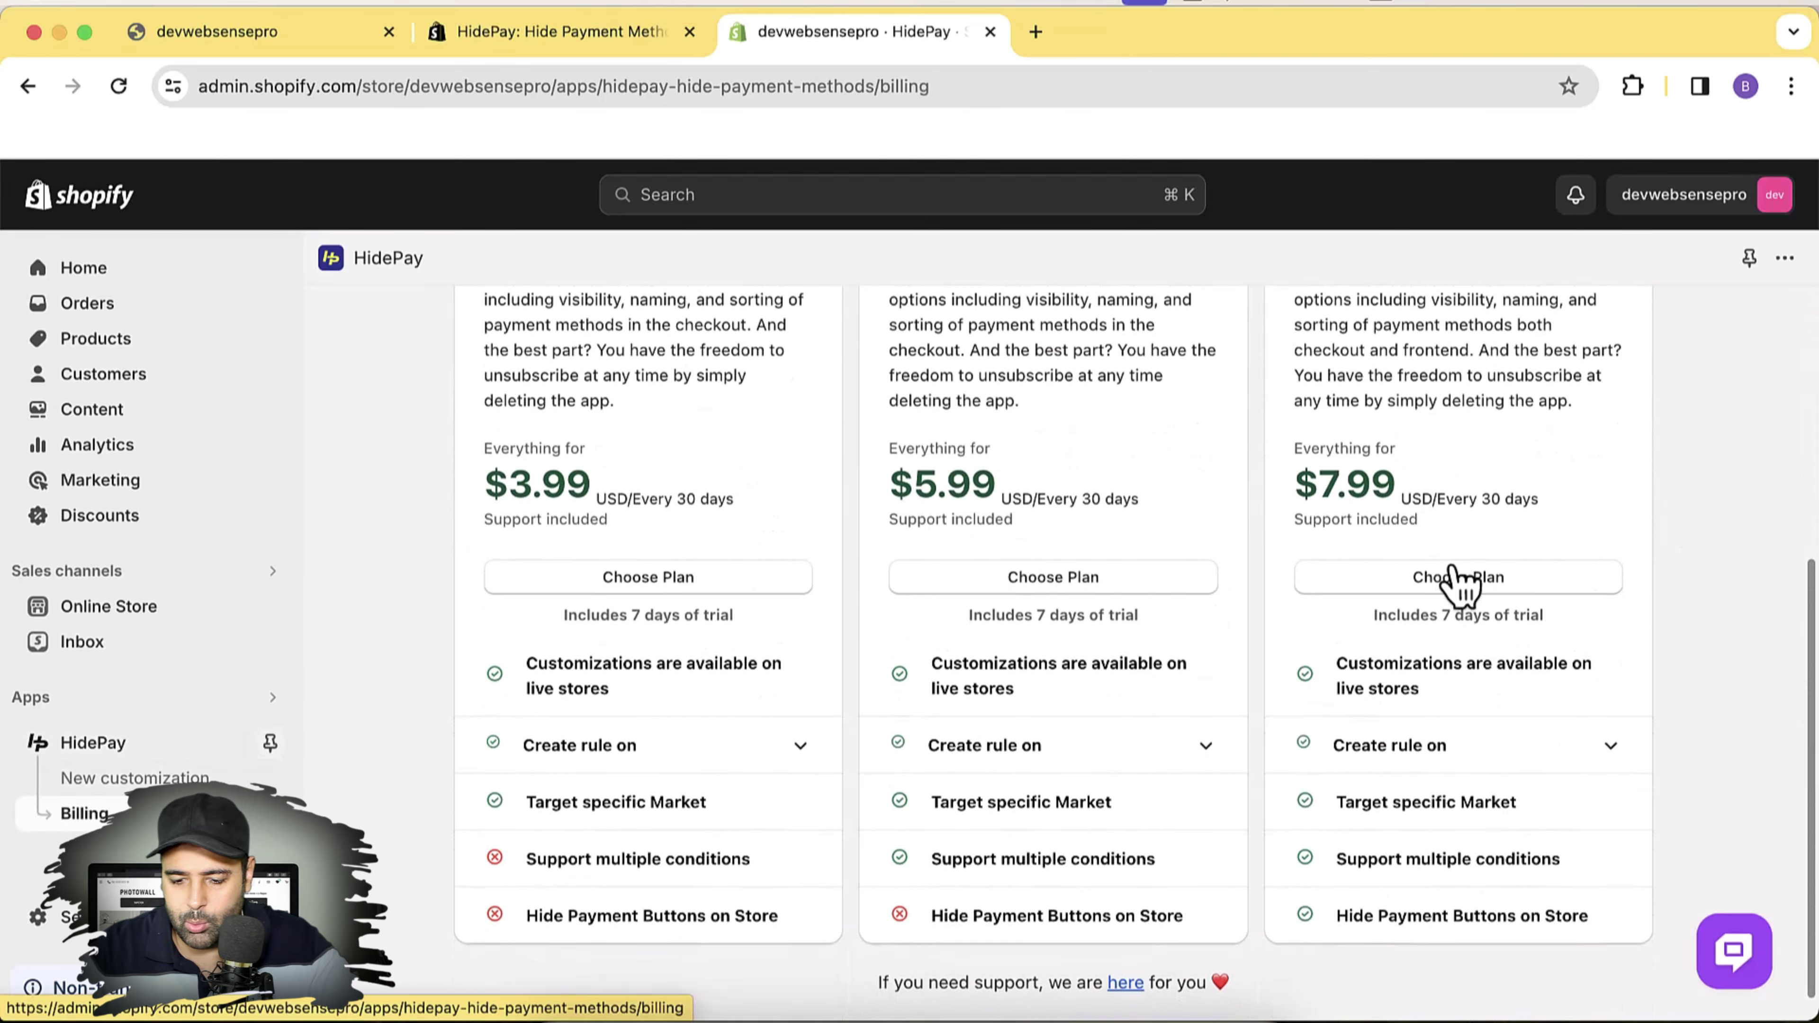
scroll(1641, 734, down, 1)
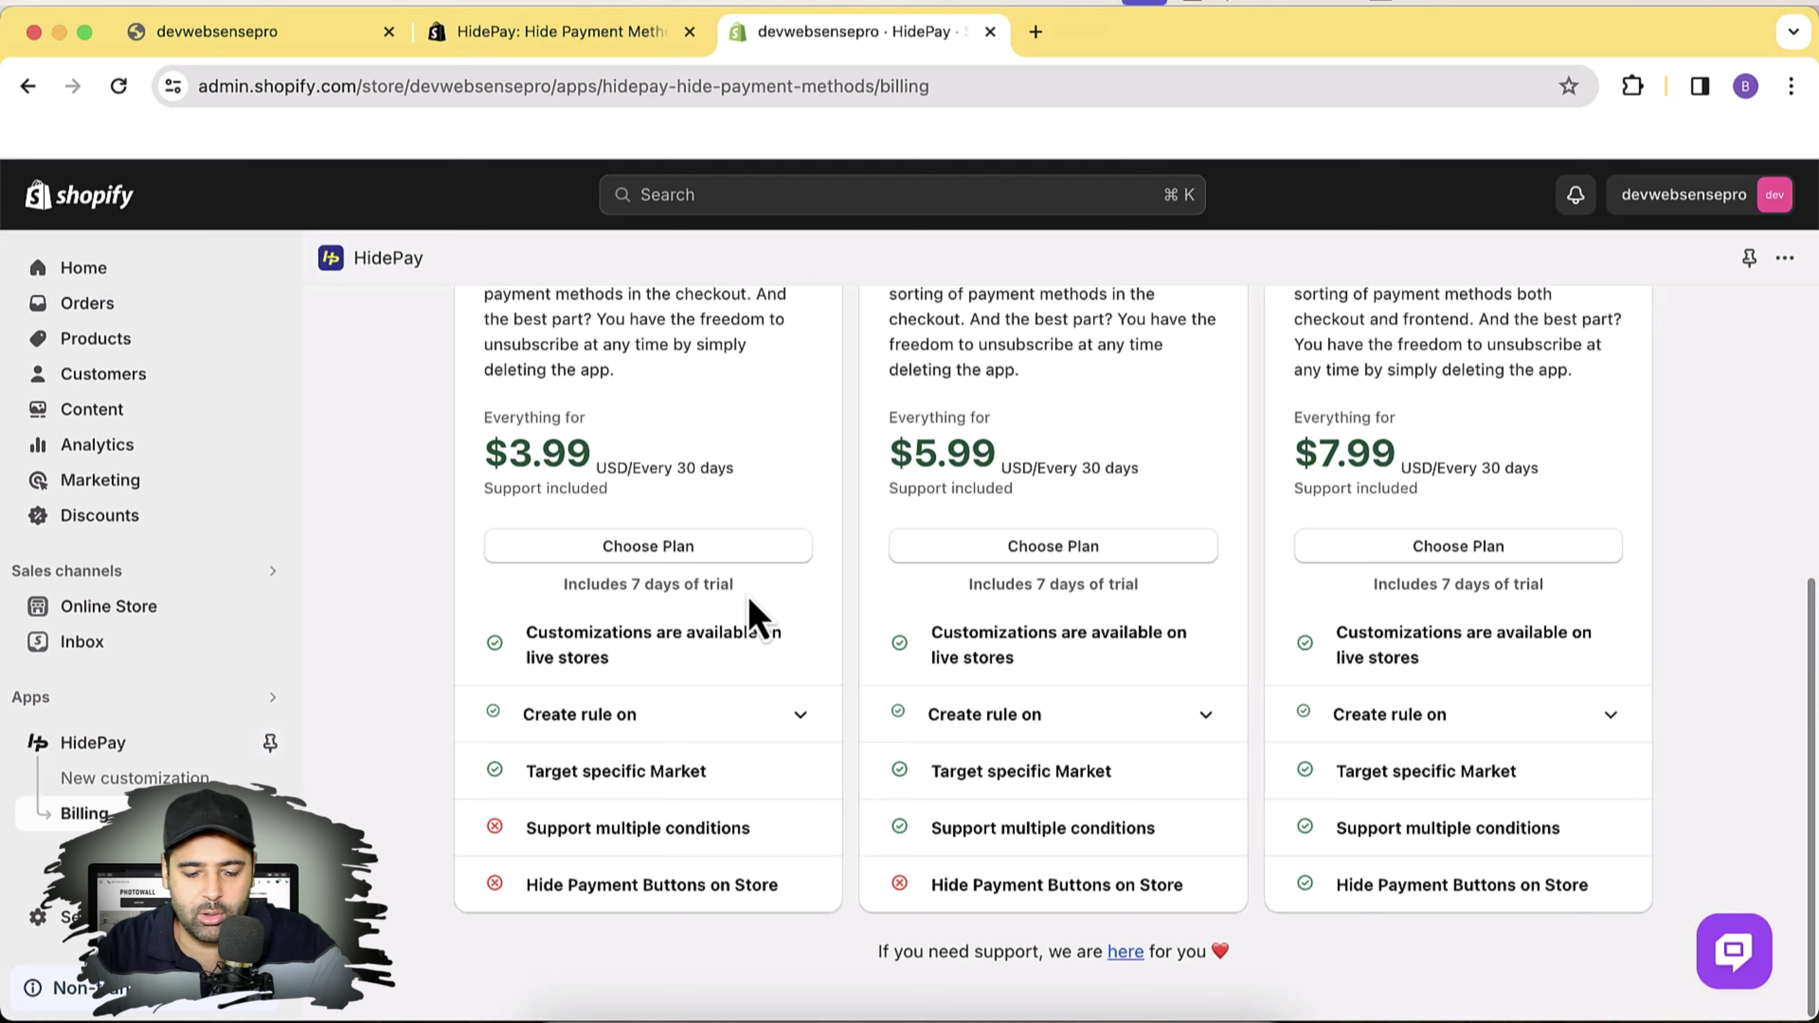
click(1502, 558)
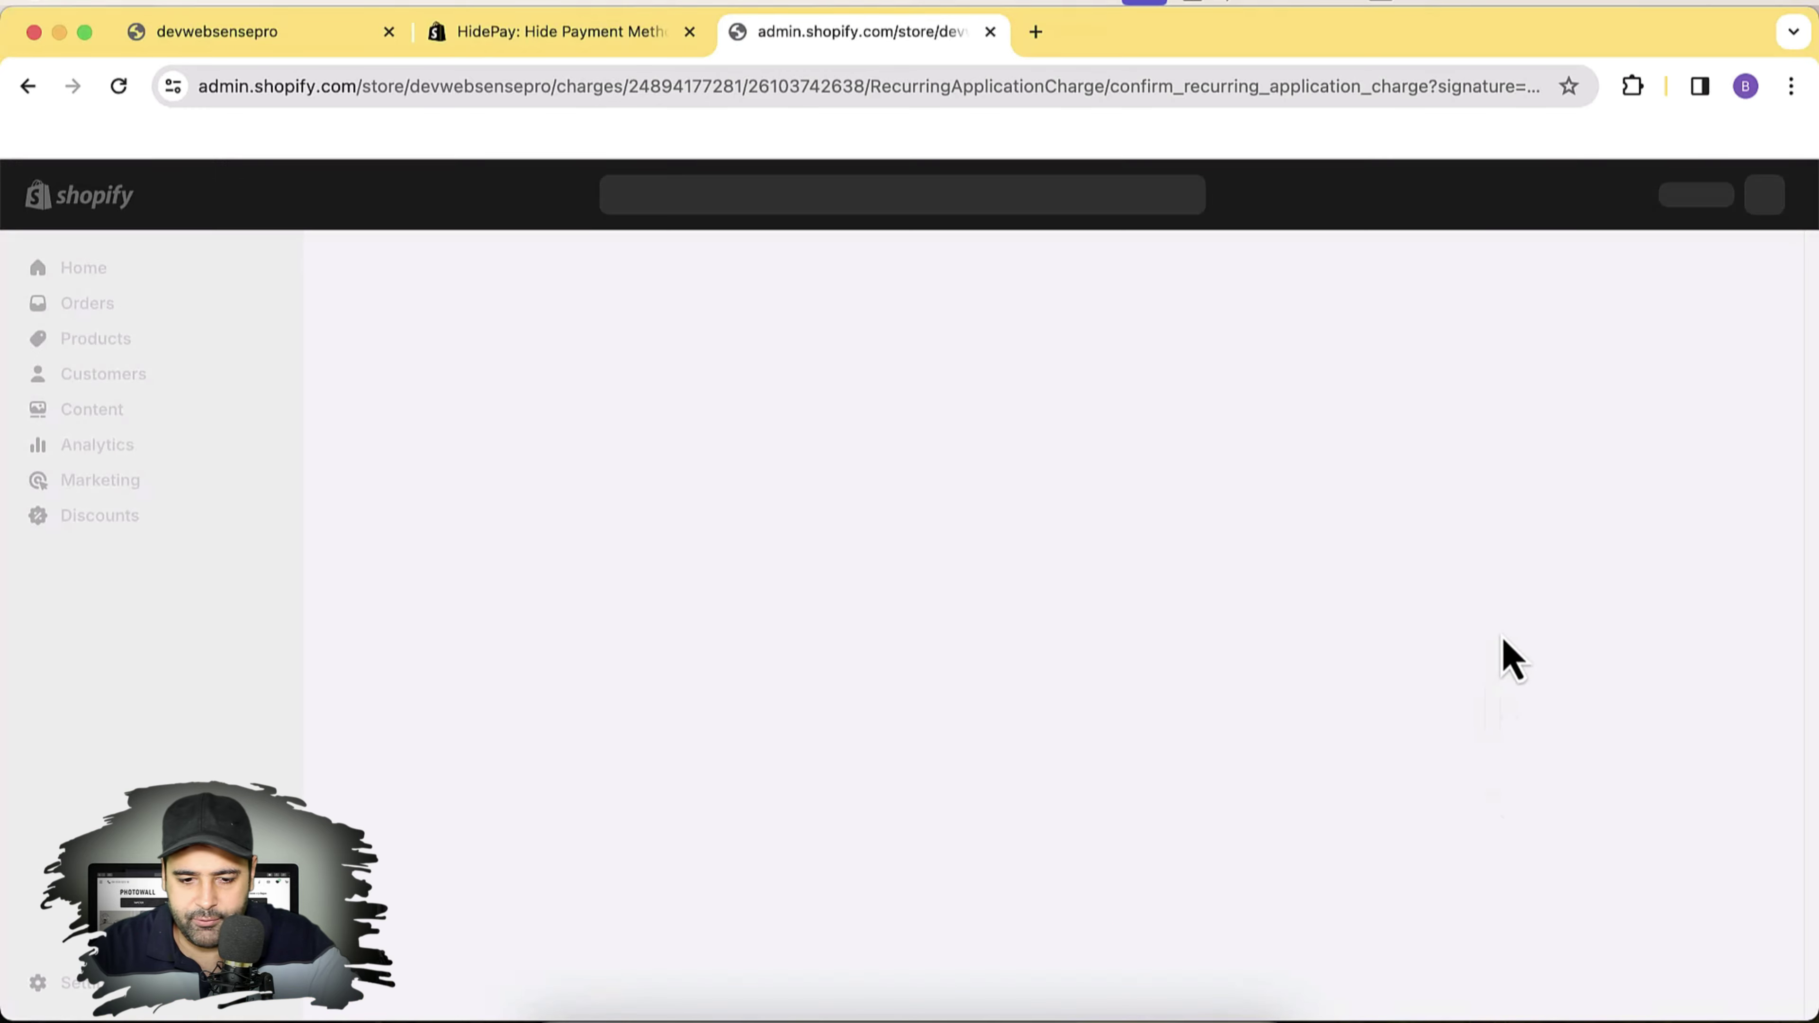
click(1540, 699)
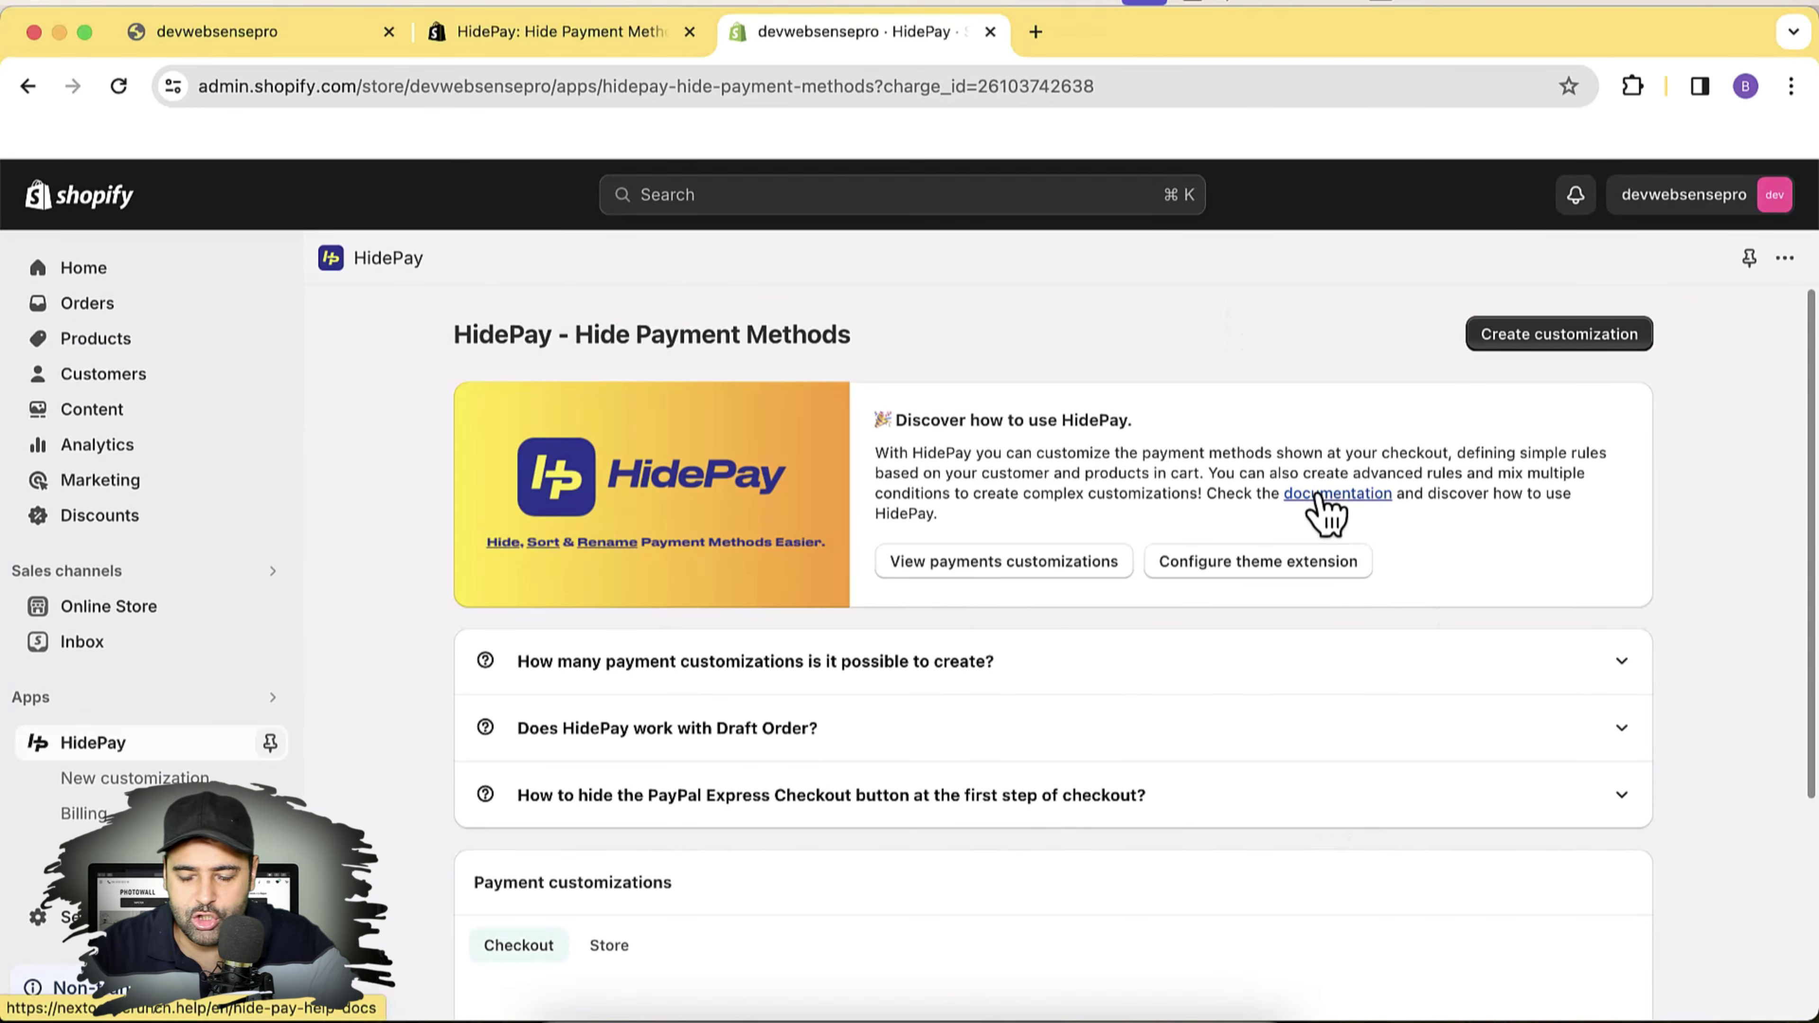
scroll(1361, 465, down, 5)
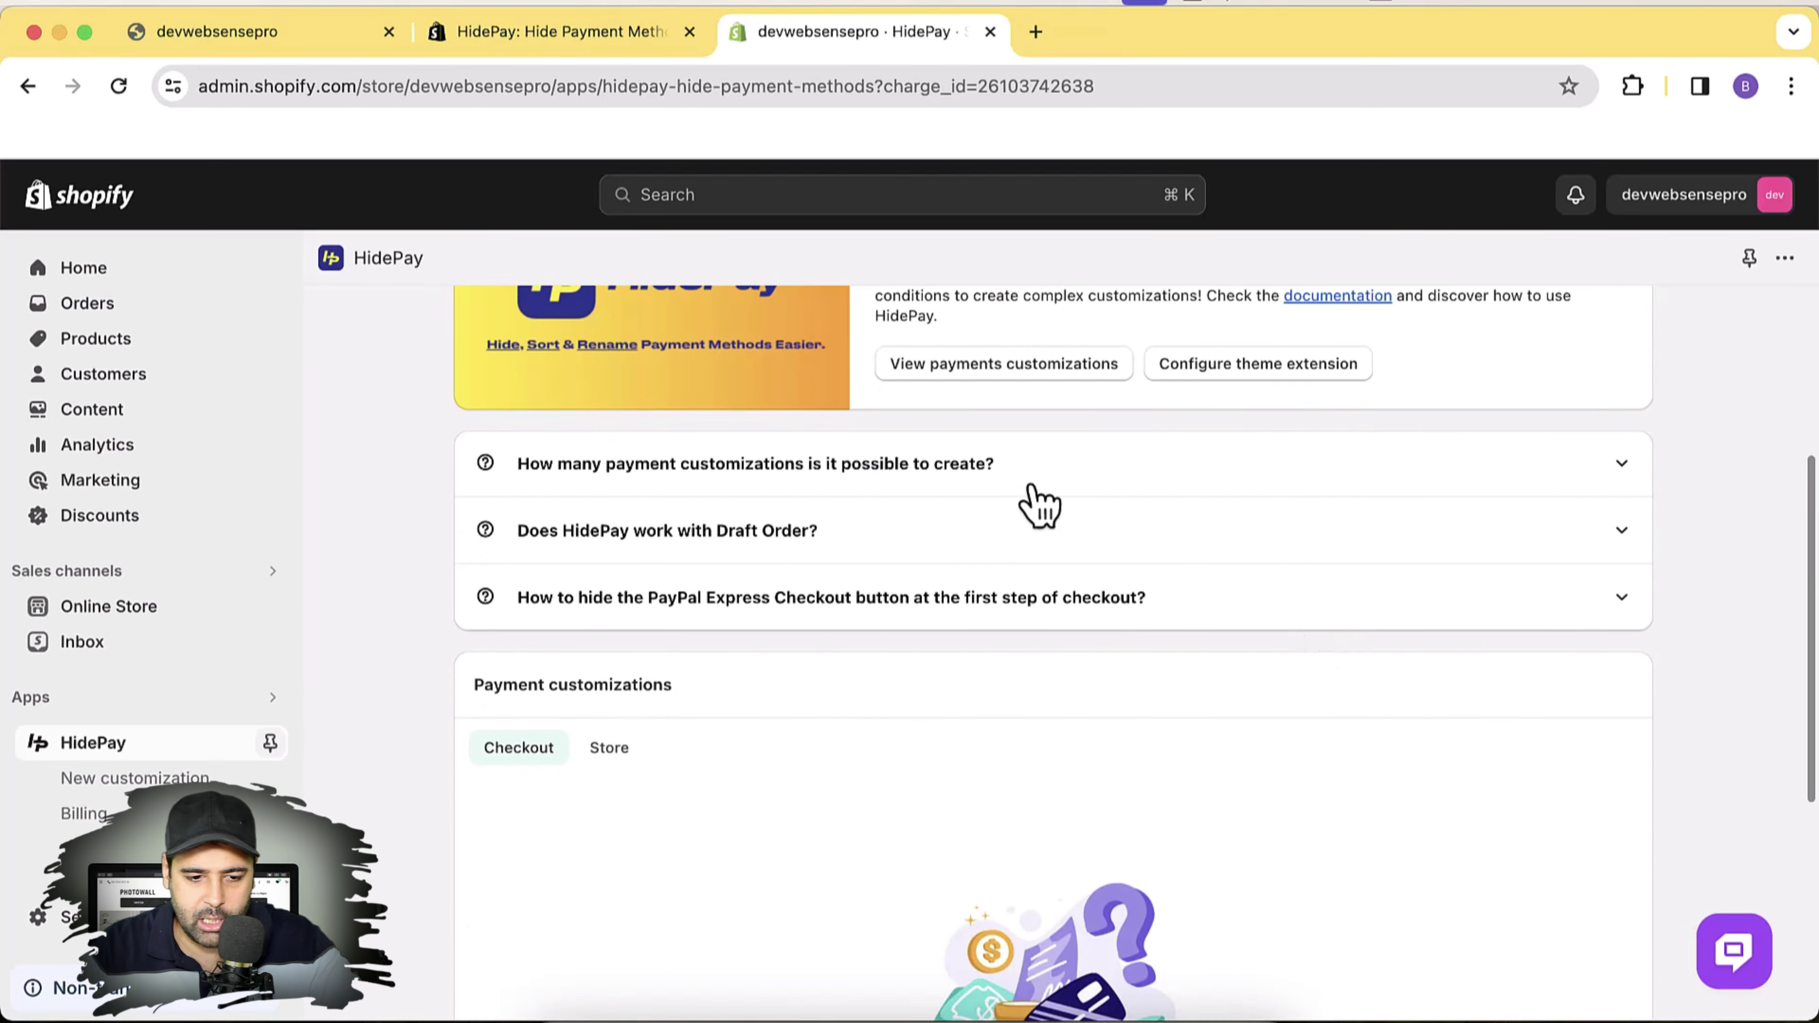
Step: In the storefront, add the black size S Albany United Nike Drill Top - Men's to the cart and proceed to the checkout's payment section
click(237, 32)
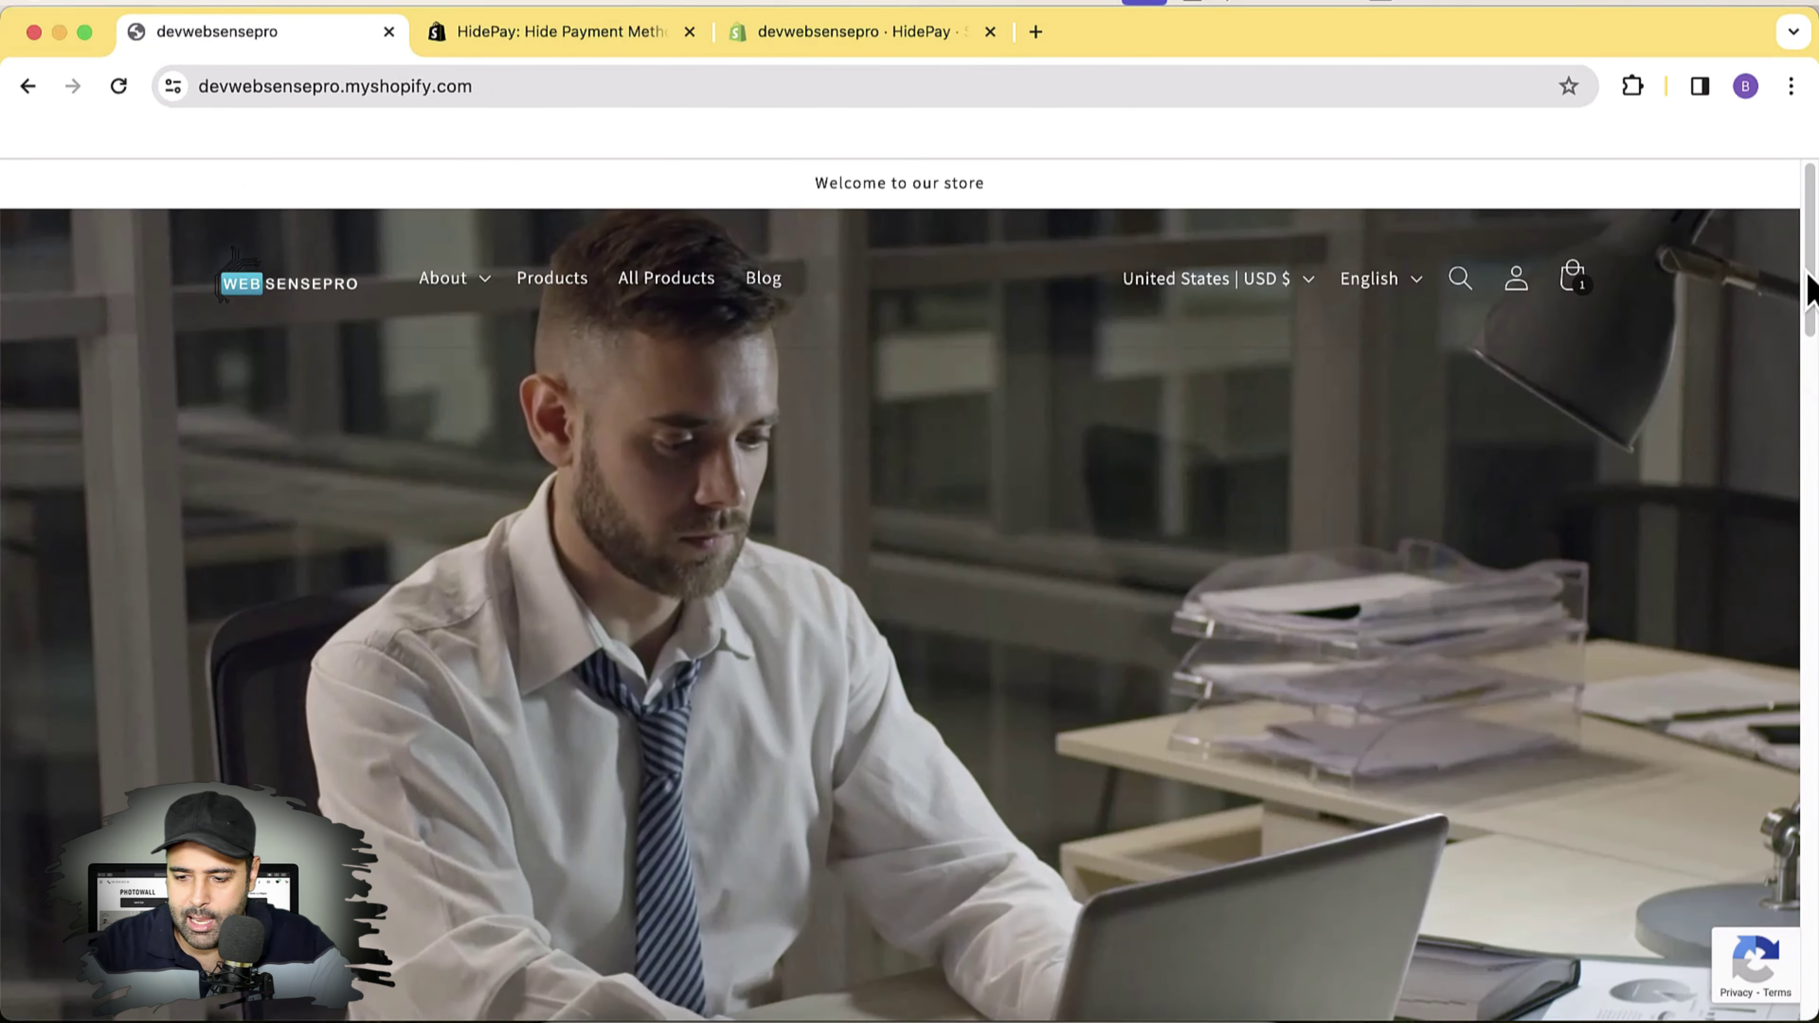
drag(1810, 290, 1810, 516)
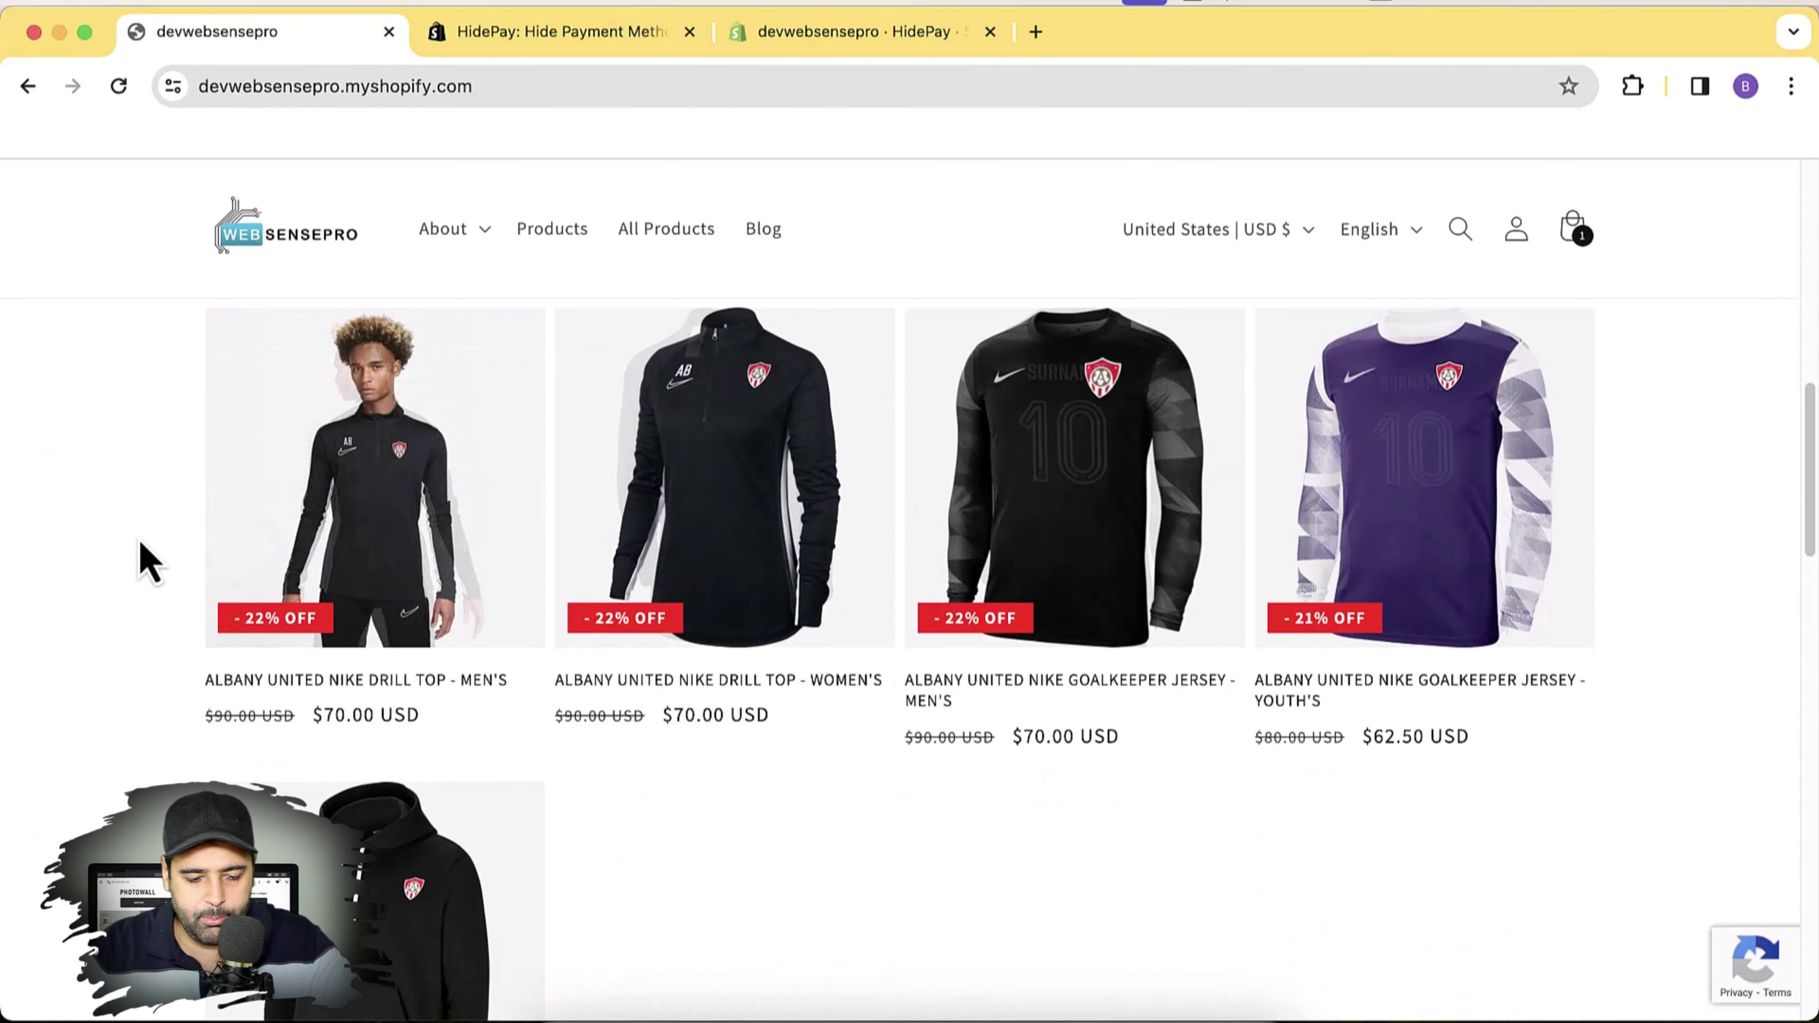
click(313, 467)
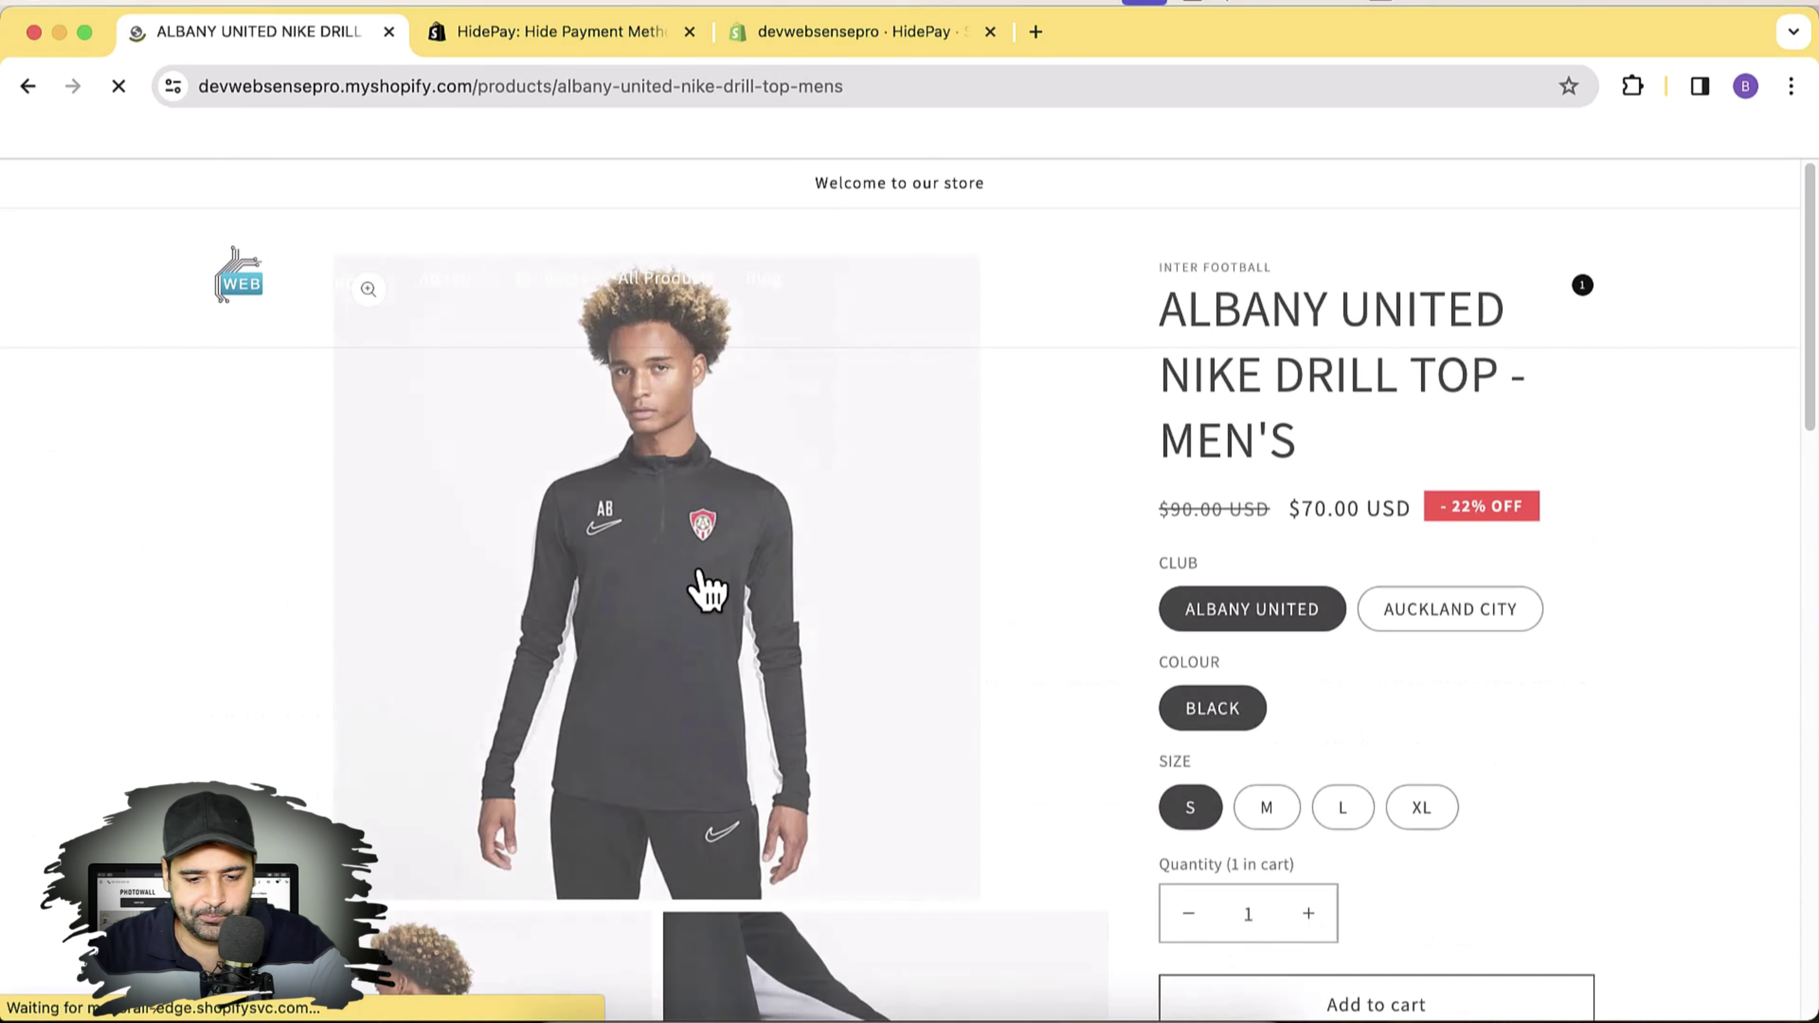
scroll(1625, 723, down, 5)
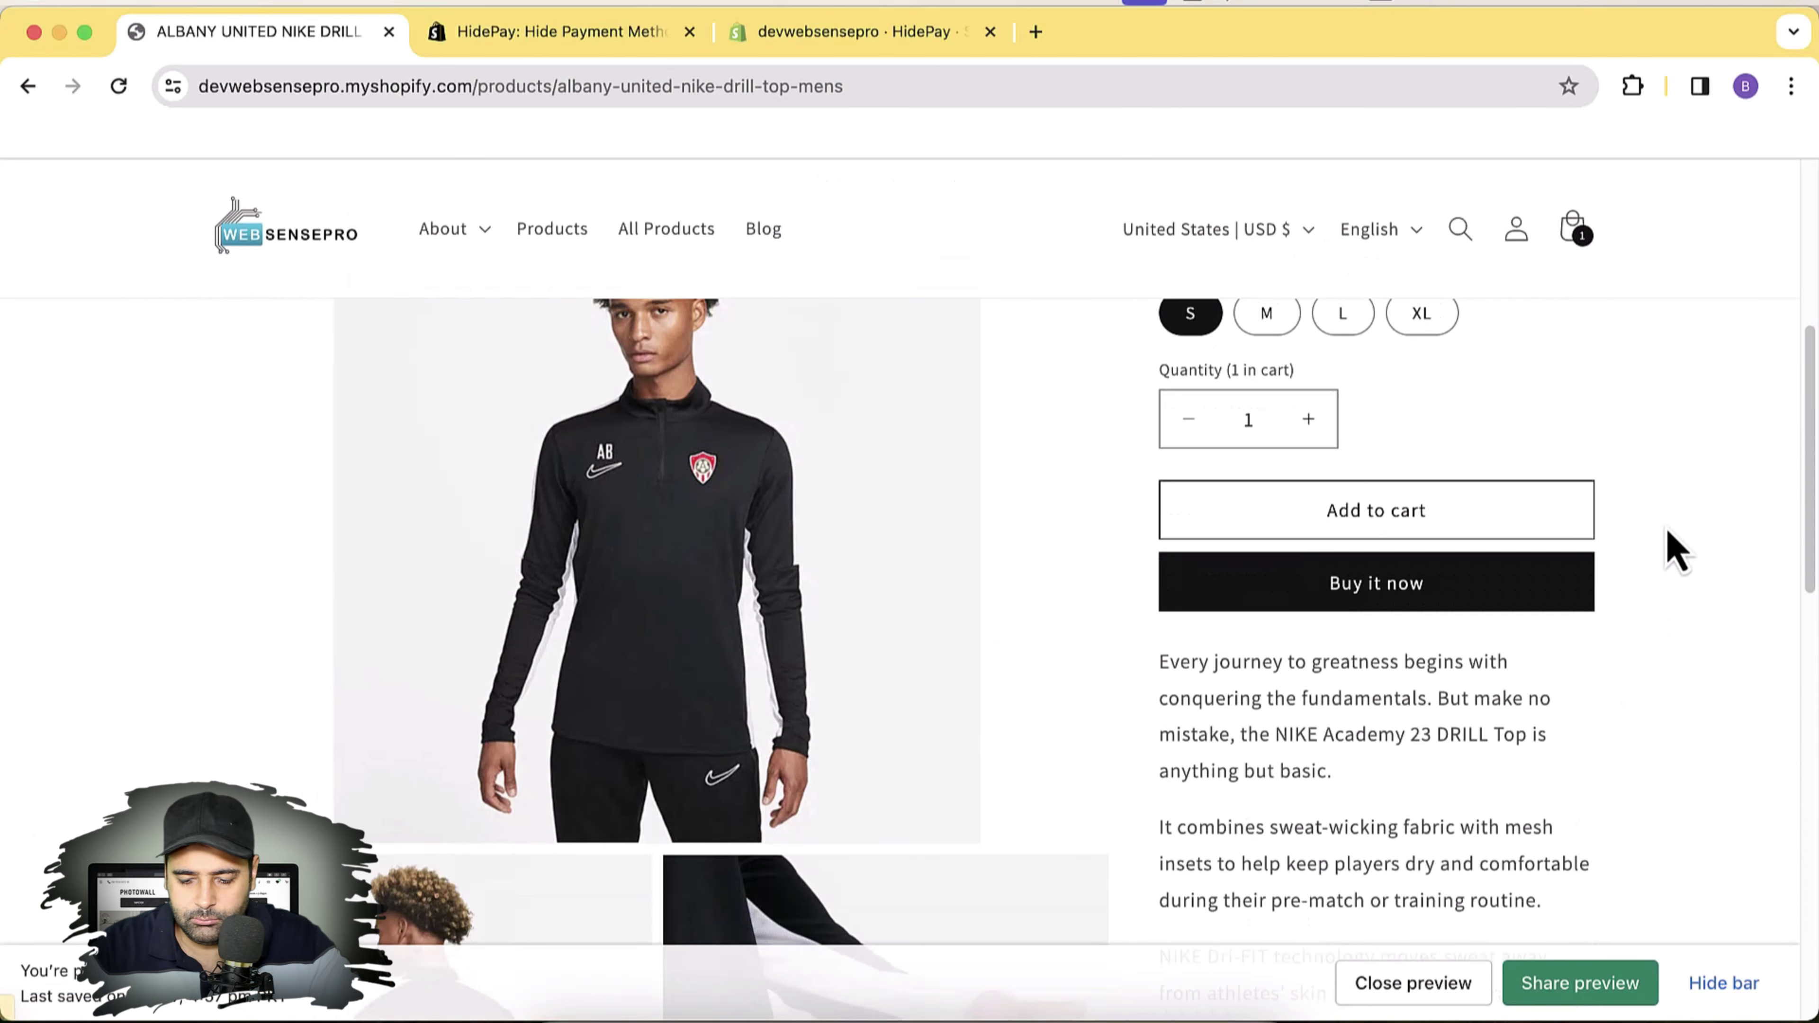
click(1387, 534)
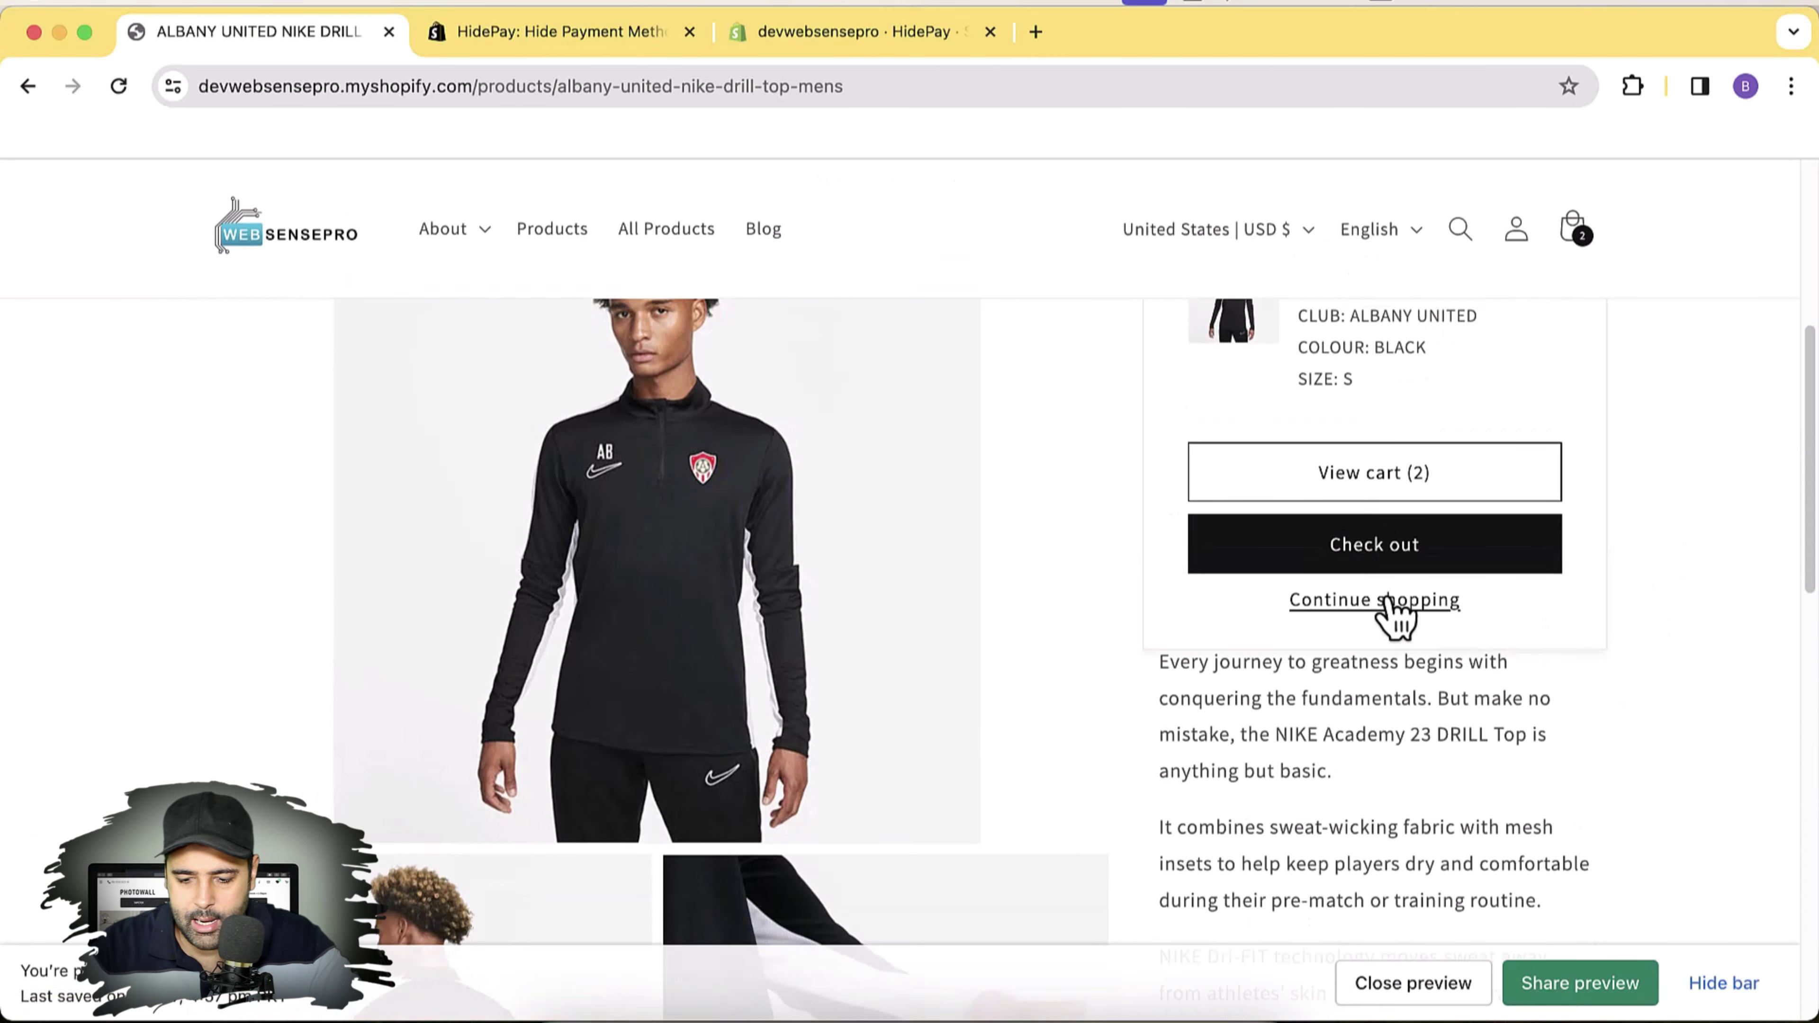
click(1396, 565)
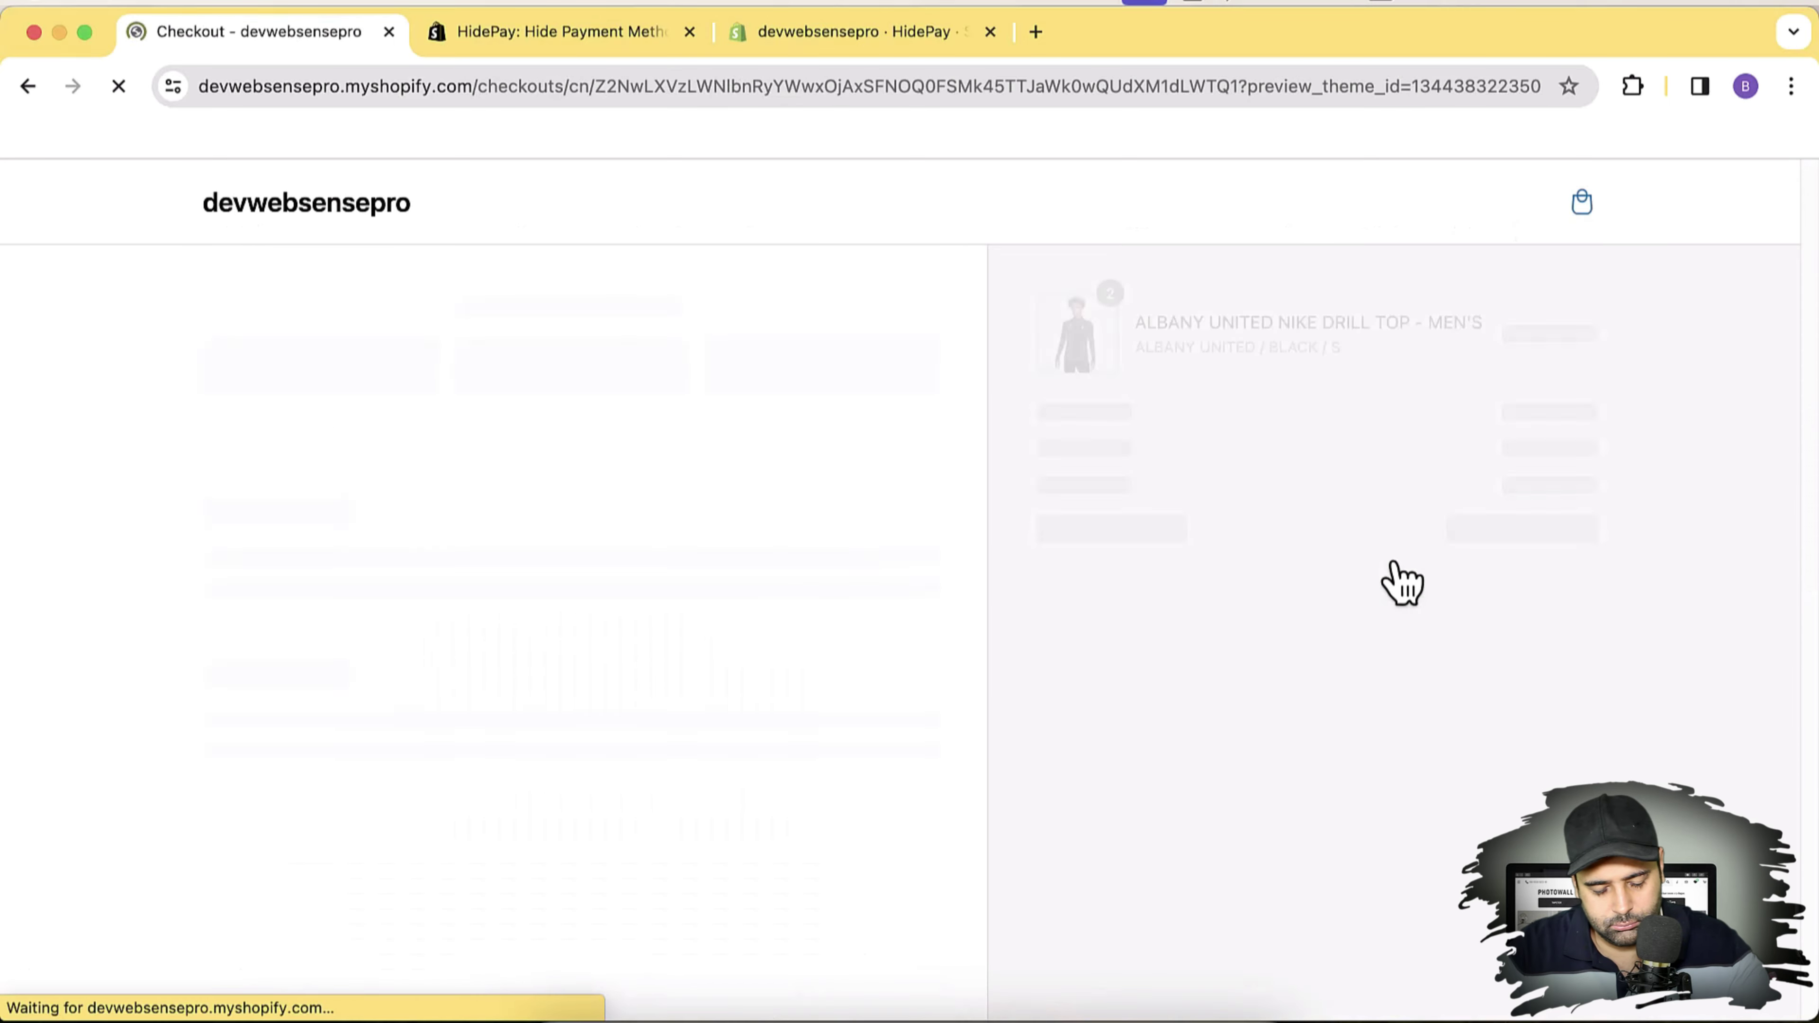
scroll(1814, 717, down, 10)
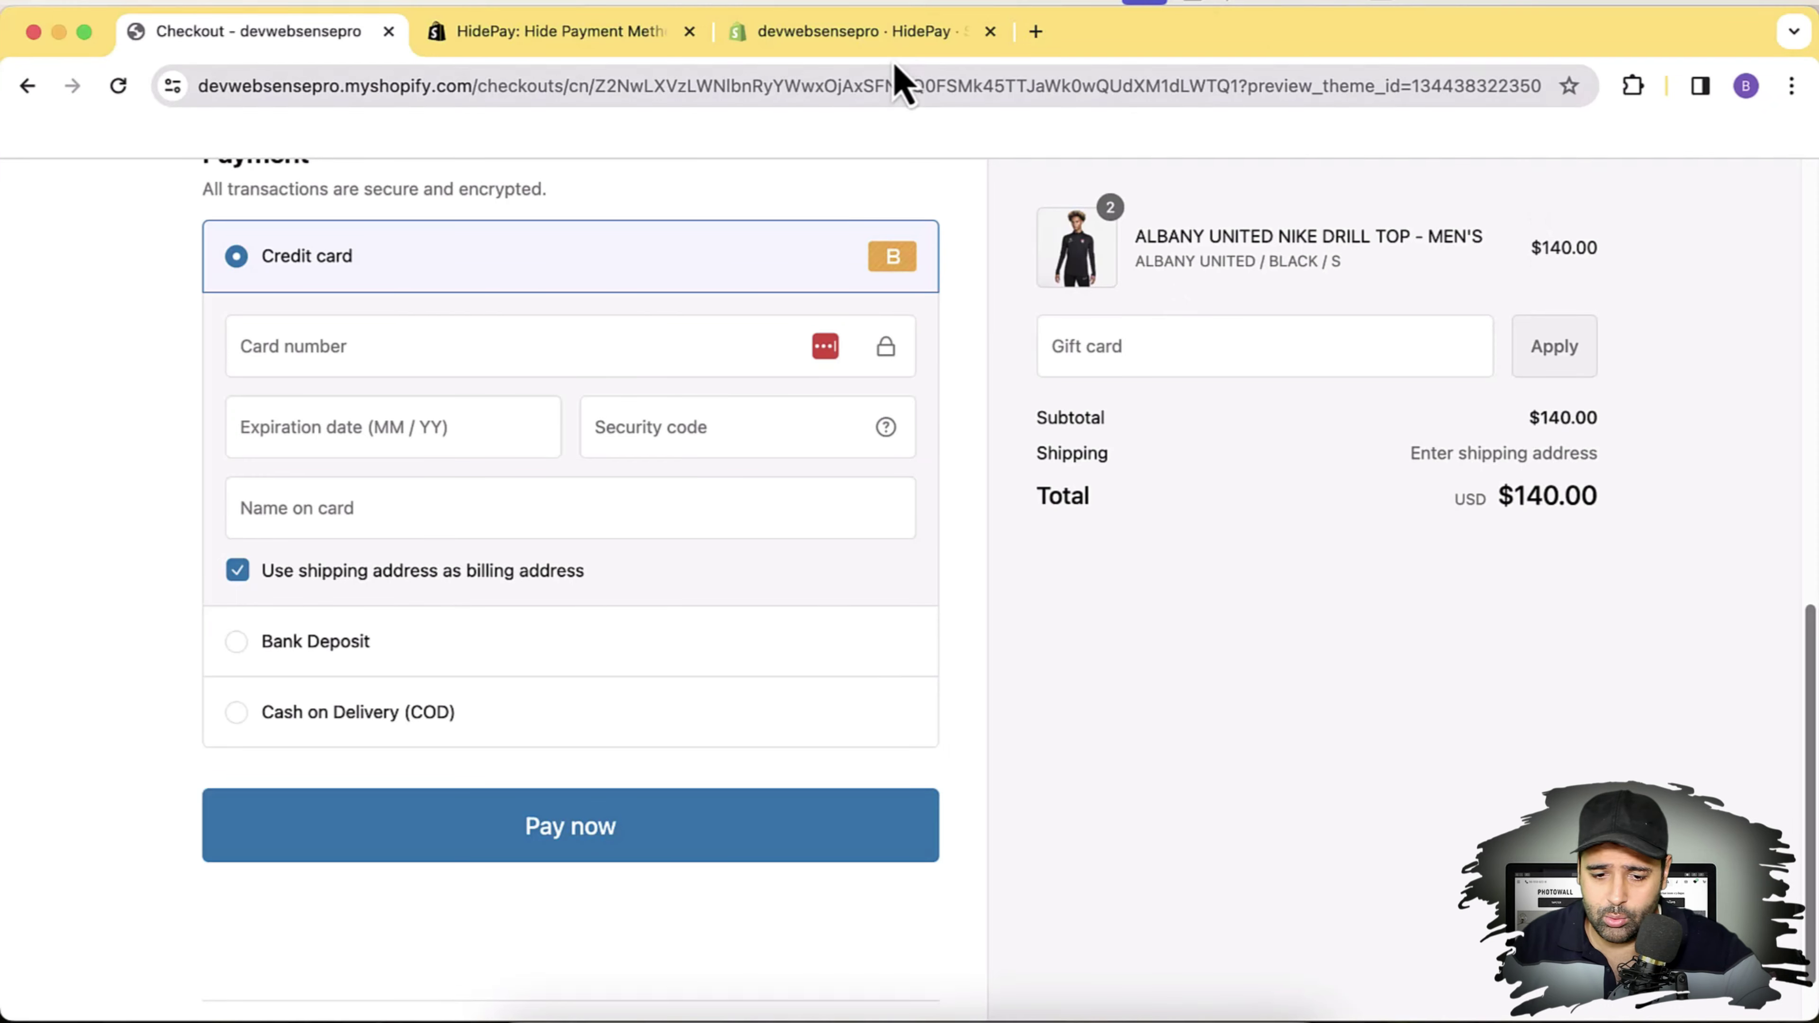
Step: Return to HidePay in the Shopify admin and create a new payment customization of the Simple customization type
click(895, 32)
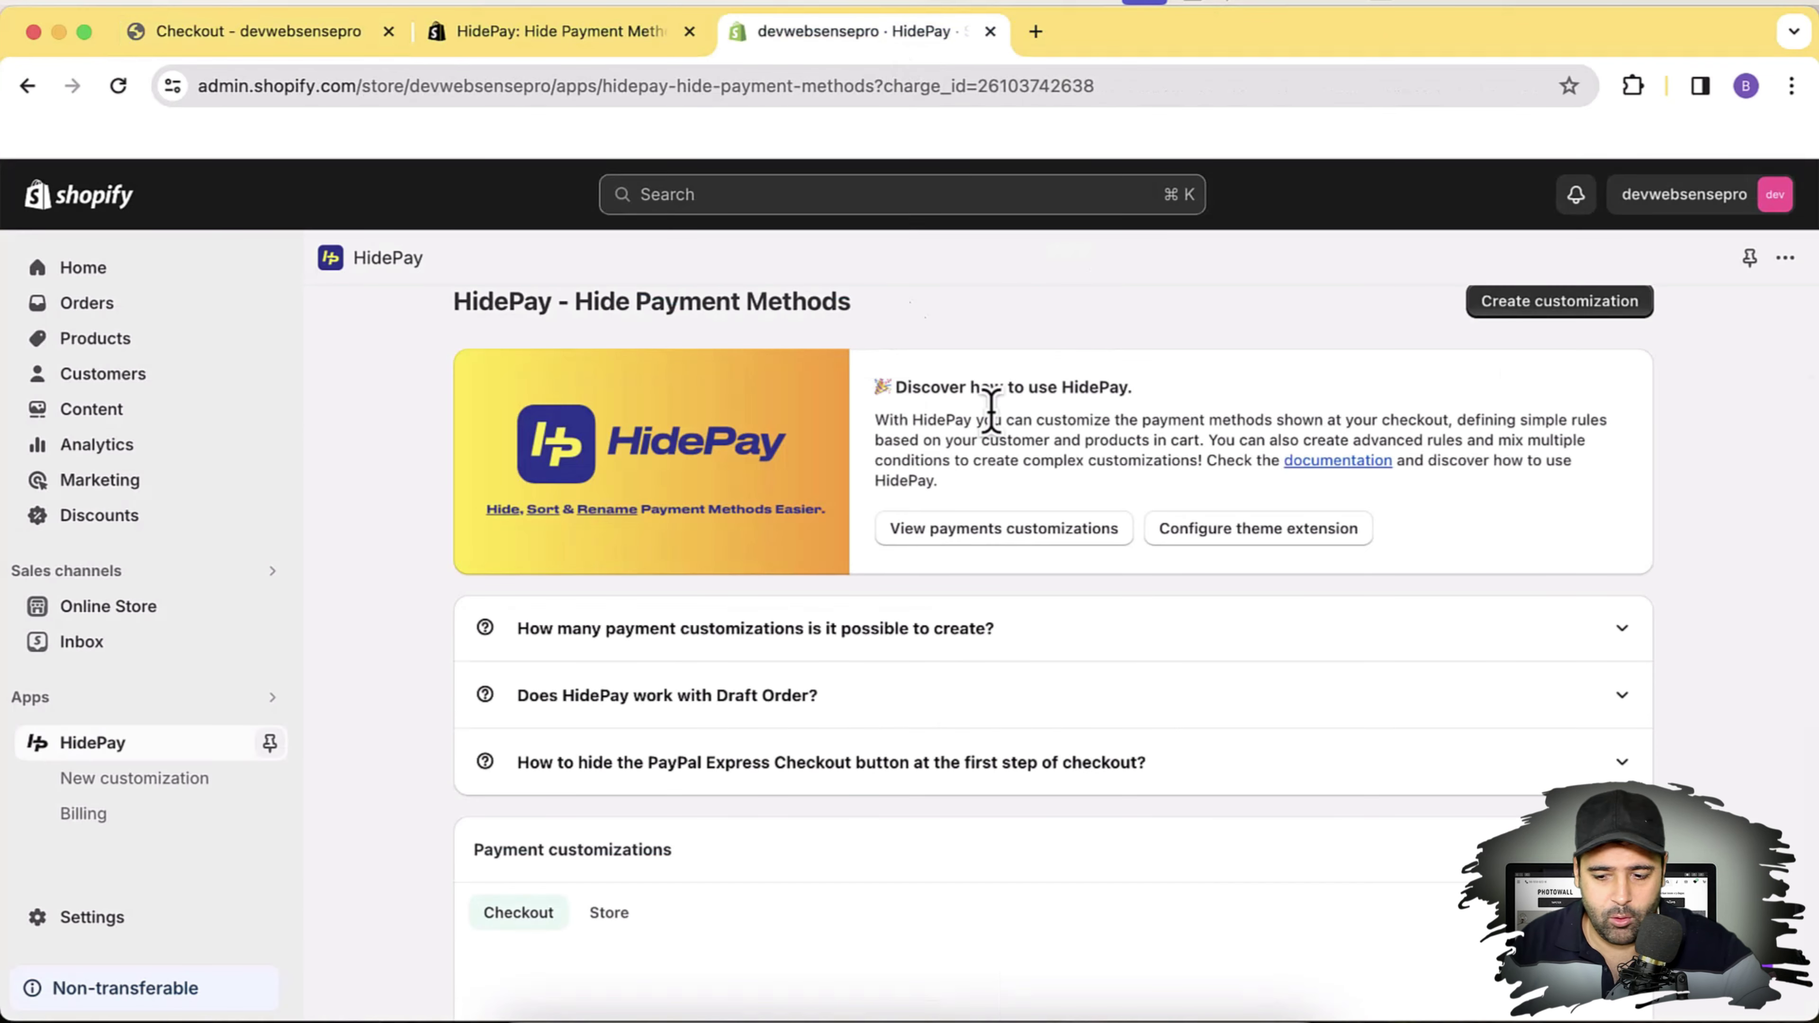
drag(1811, 466, 1799, 718)
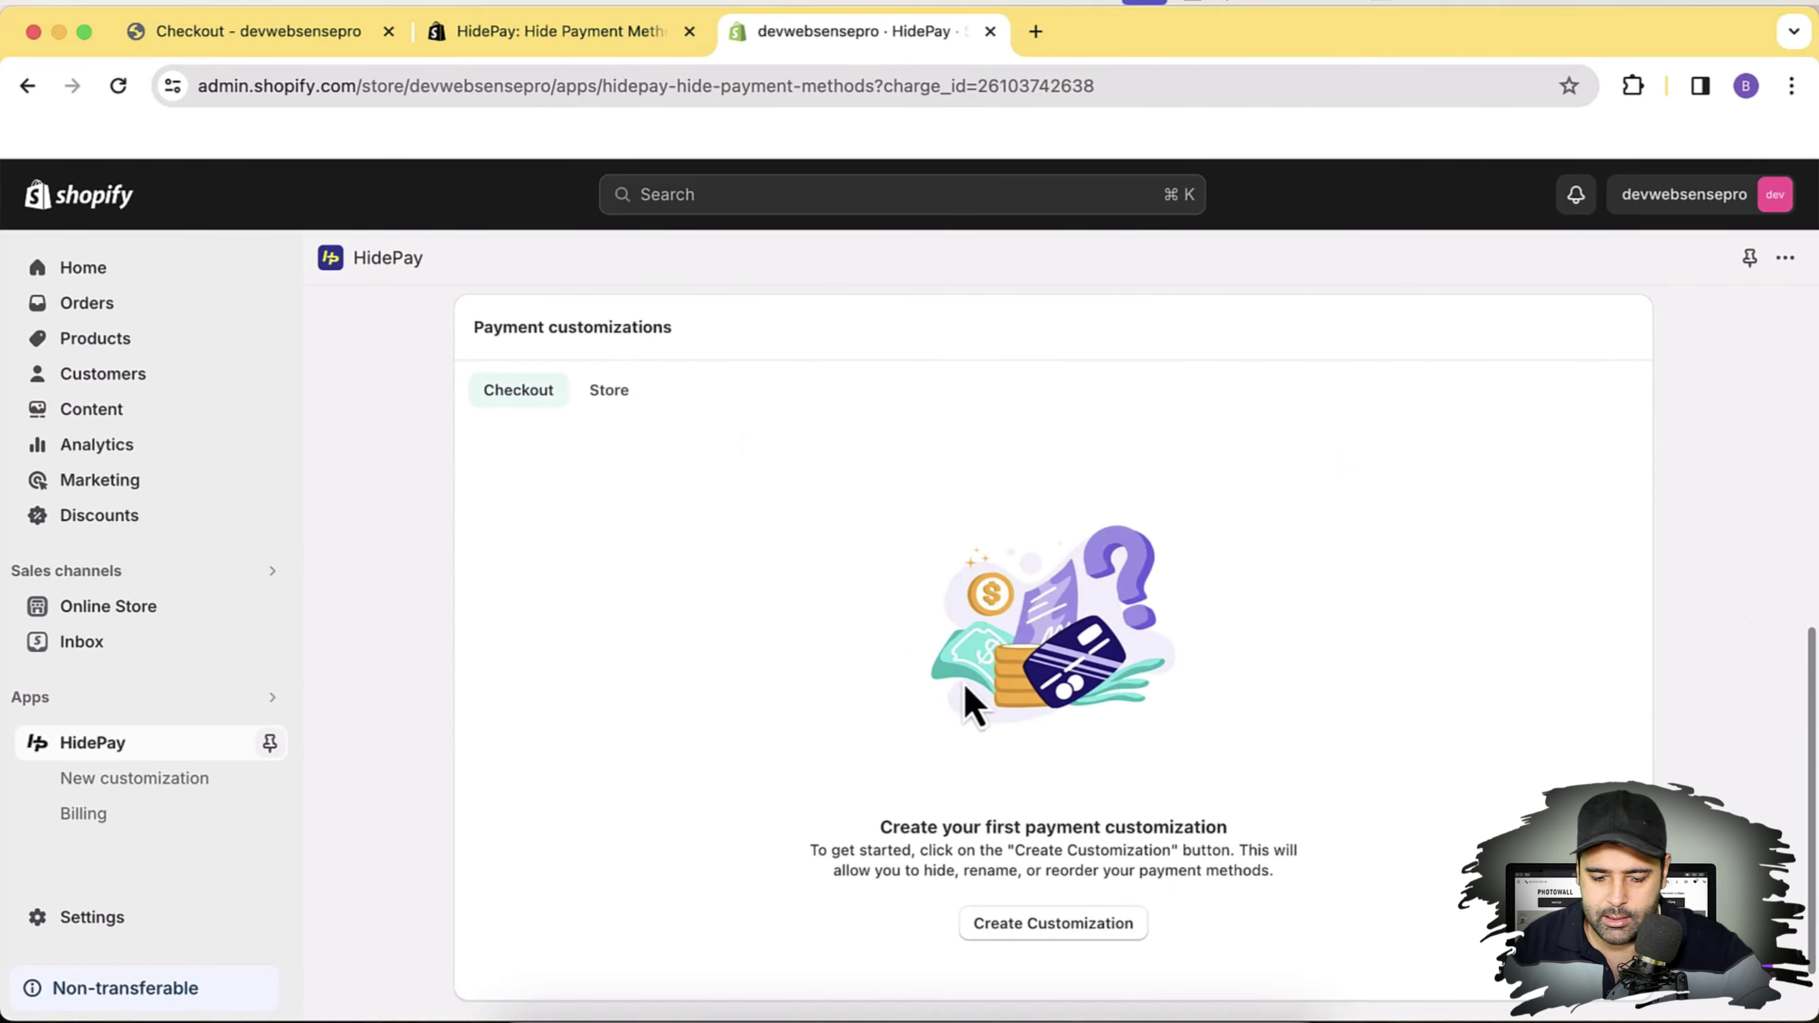
click(1070, 928)
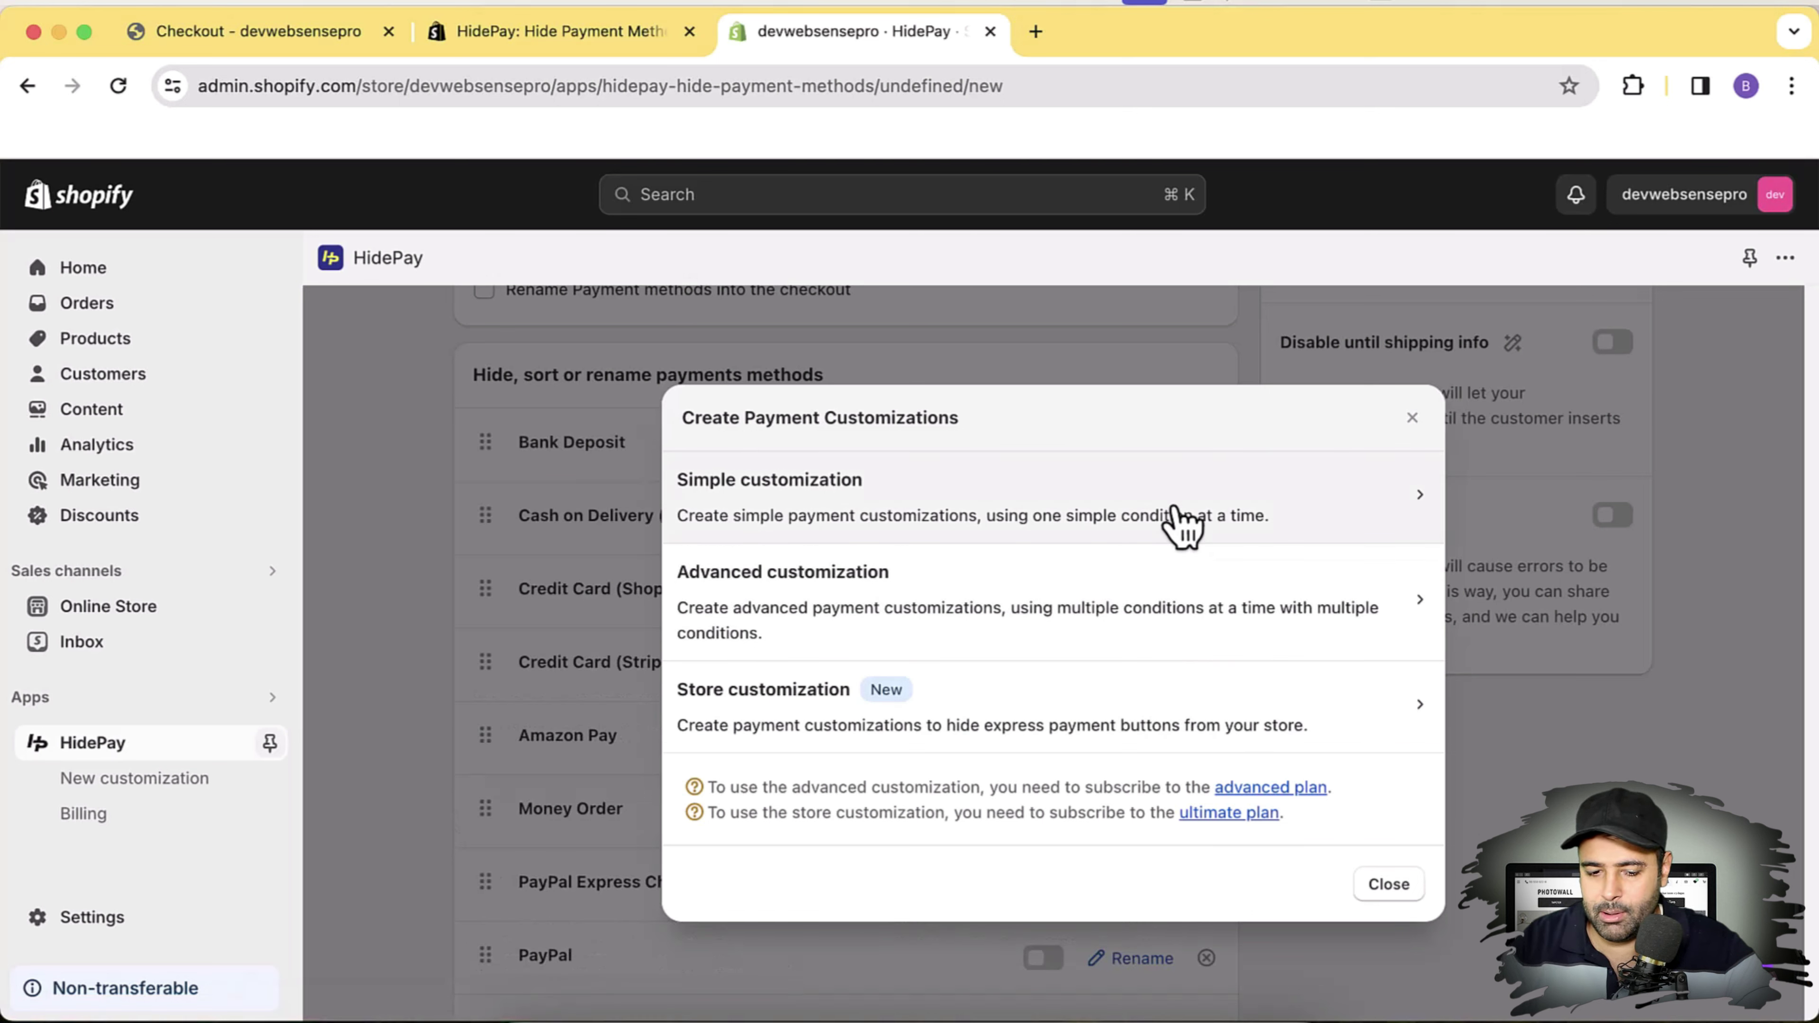
click(1185, 523)
Step: Set the customization's condition to cart total is greater than 100 $
scroll(967, 286, up, 4)
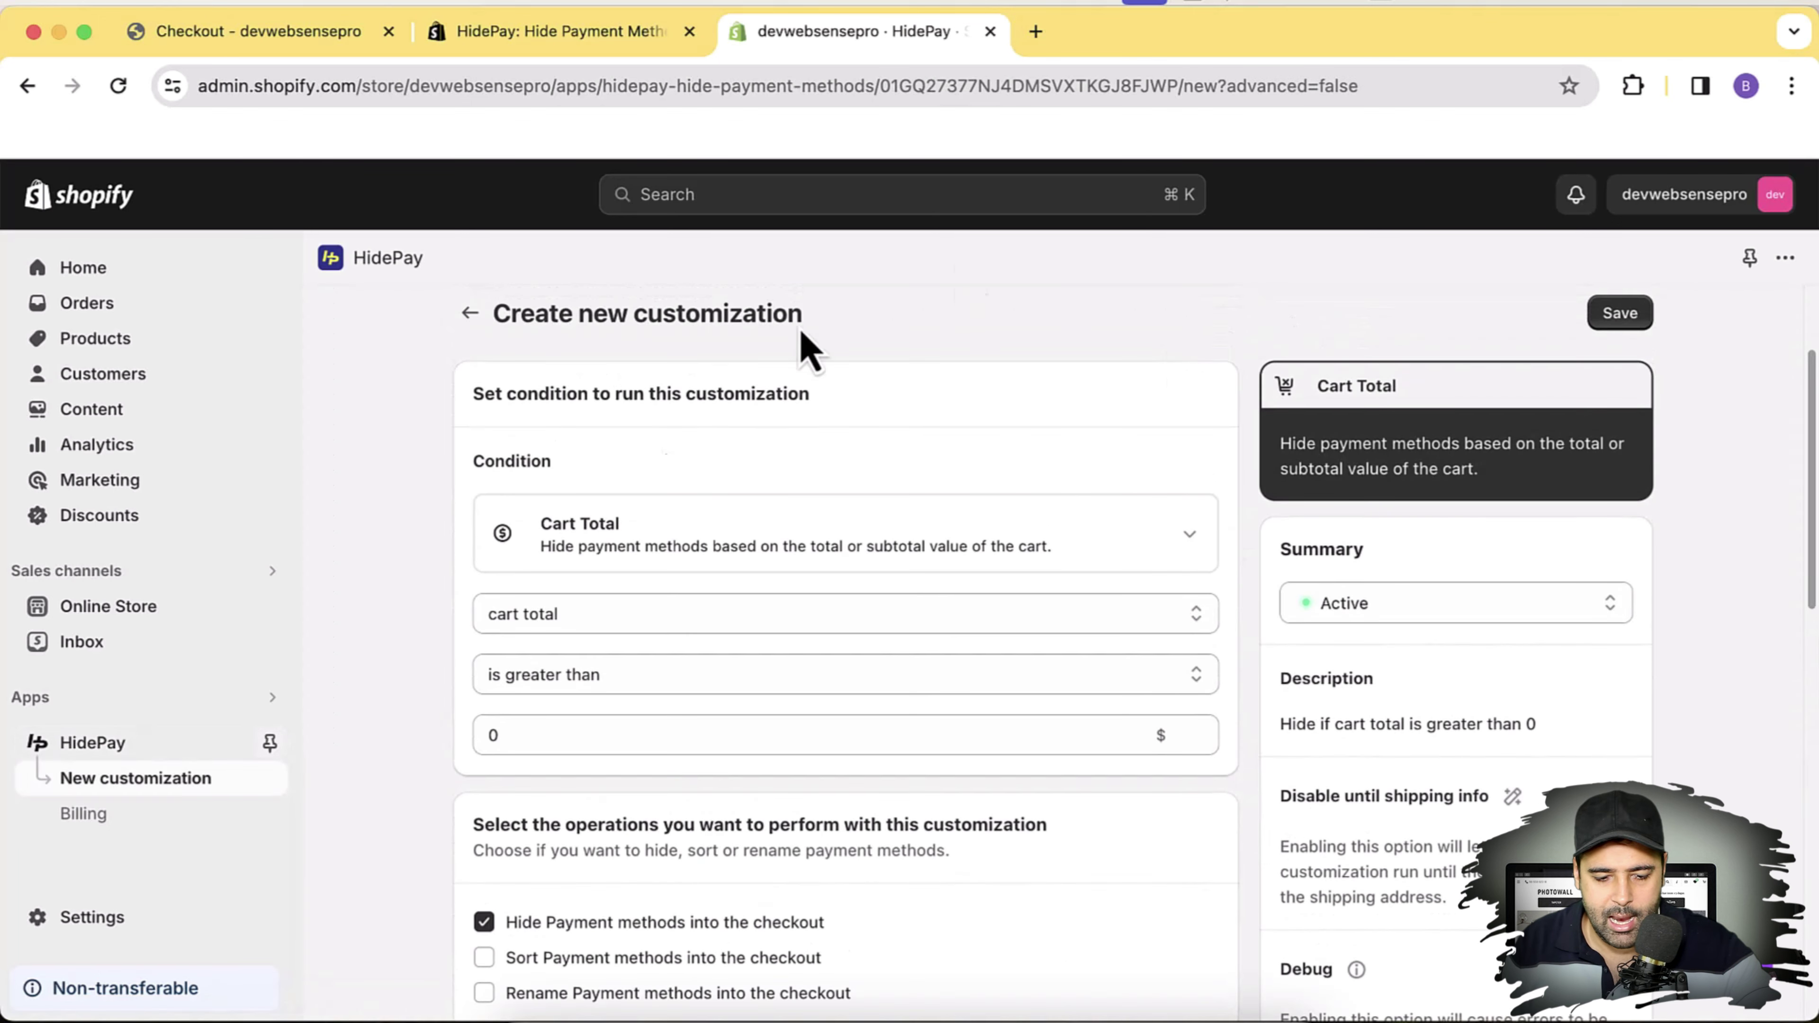
click(1192, 616)
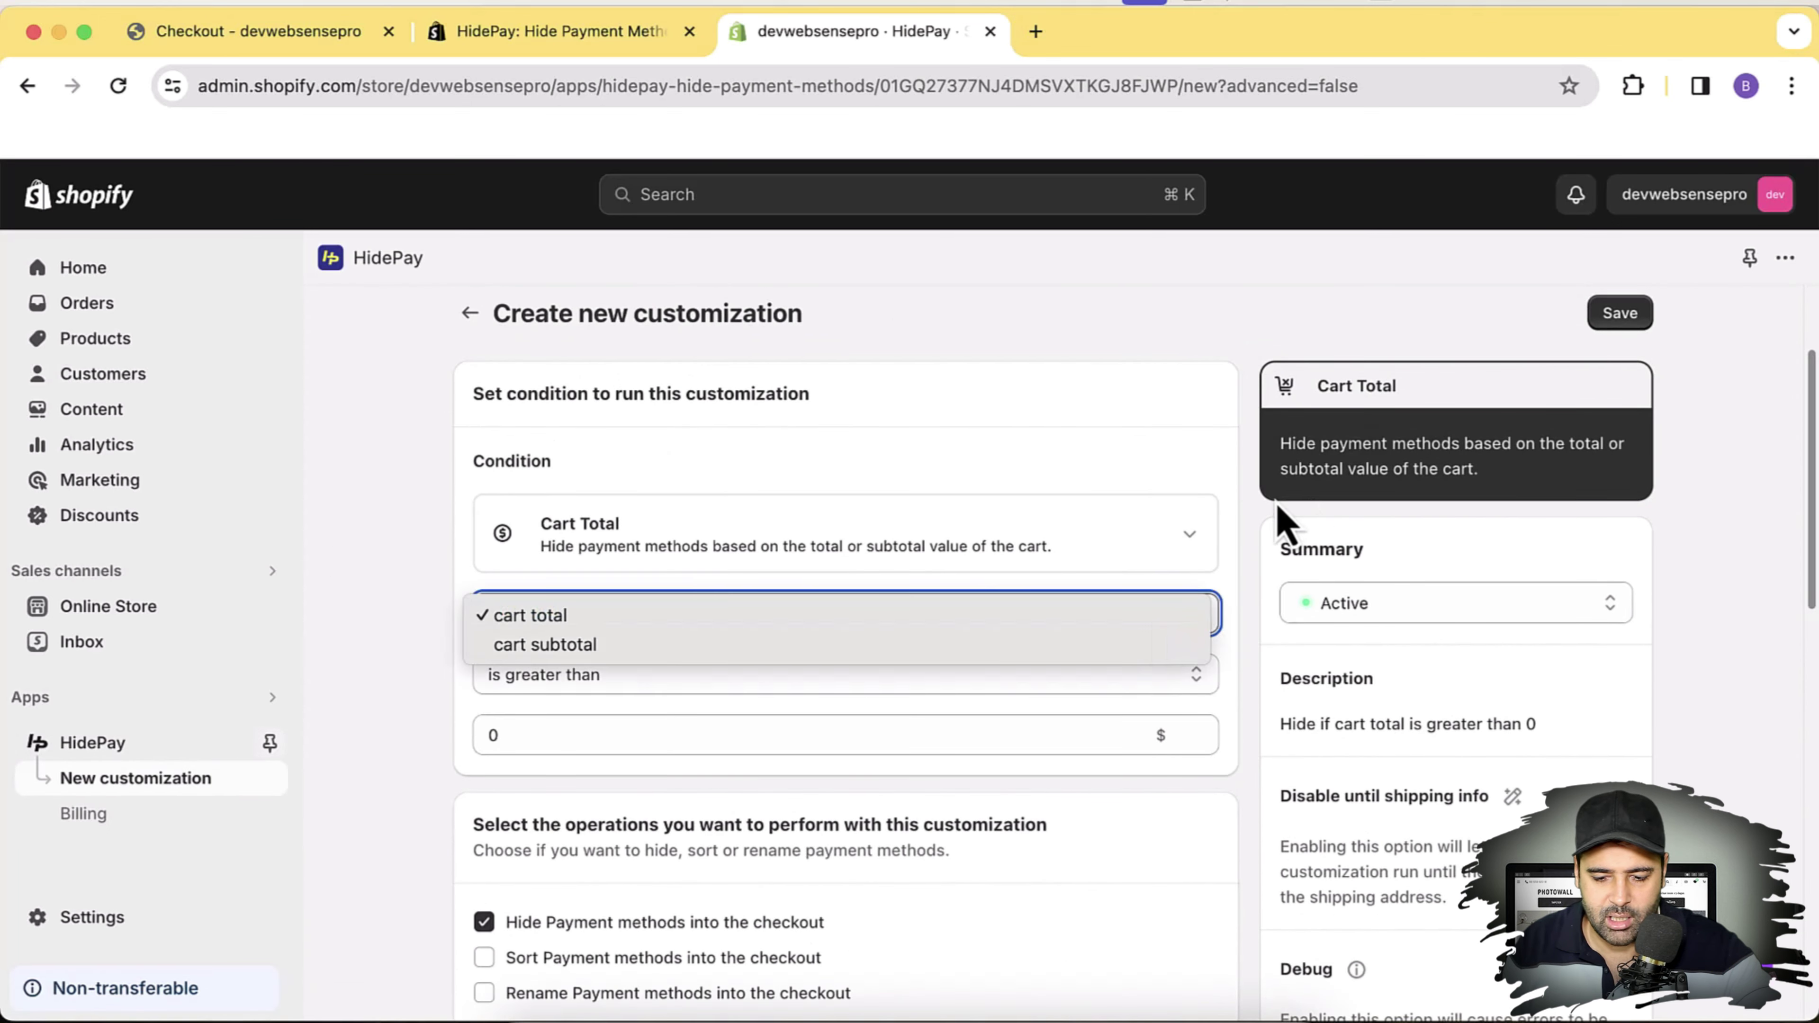
click(1280, 523)
scroll(1271, 479, down, 4)
scroll(1288, 573, up, 3)
scroll(1288, 573, down, 1)
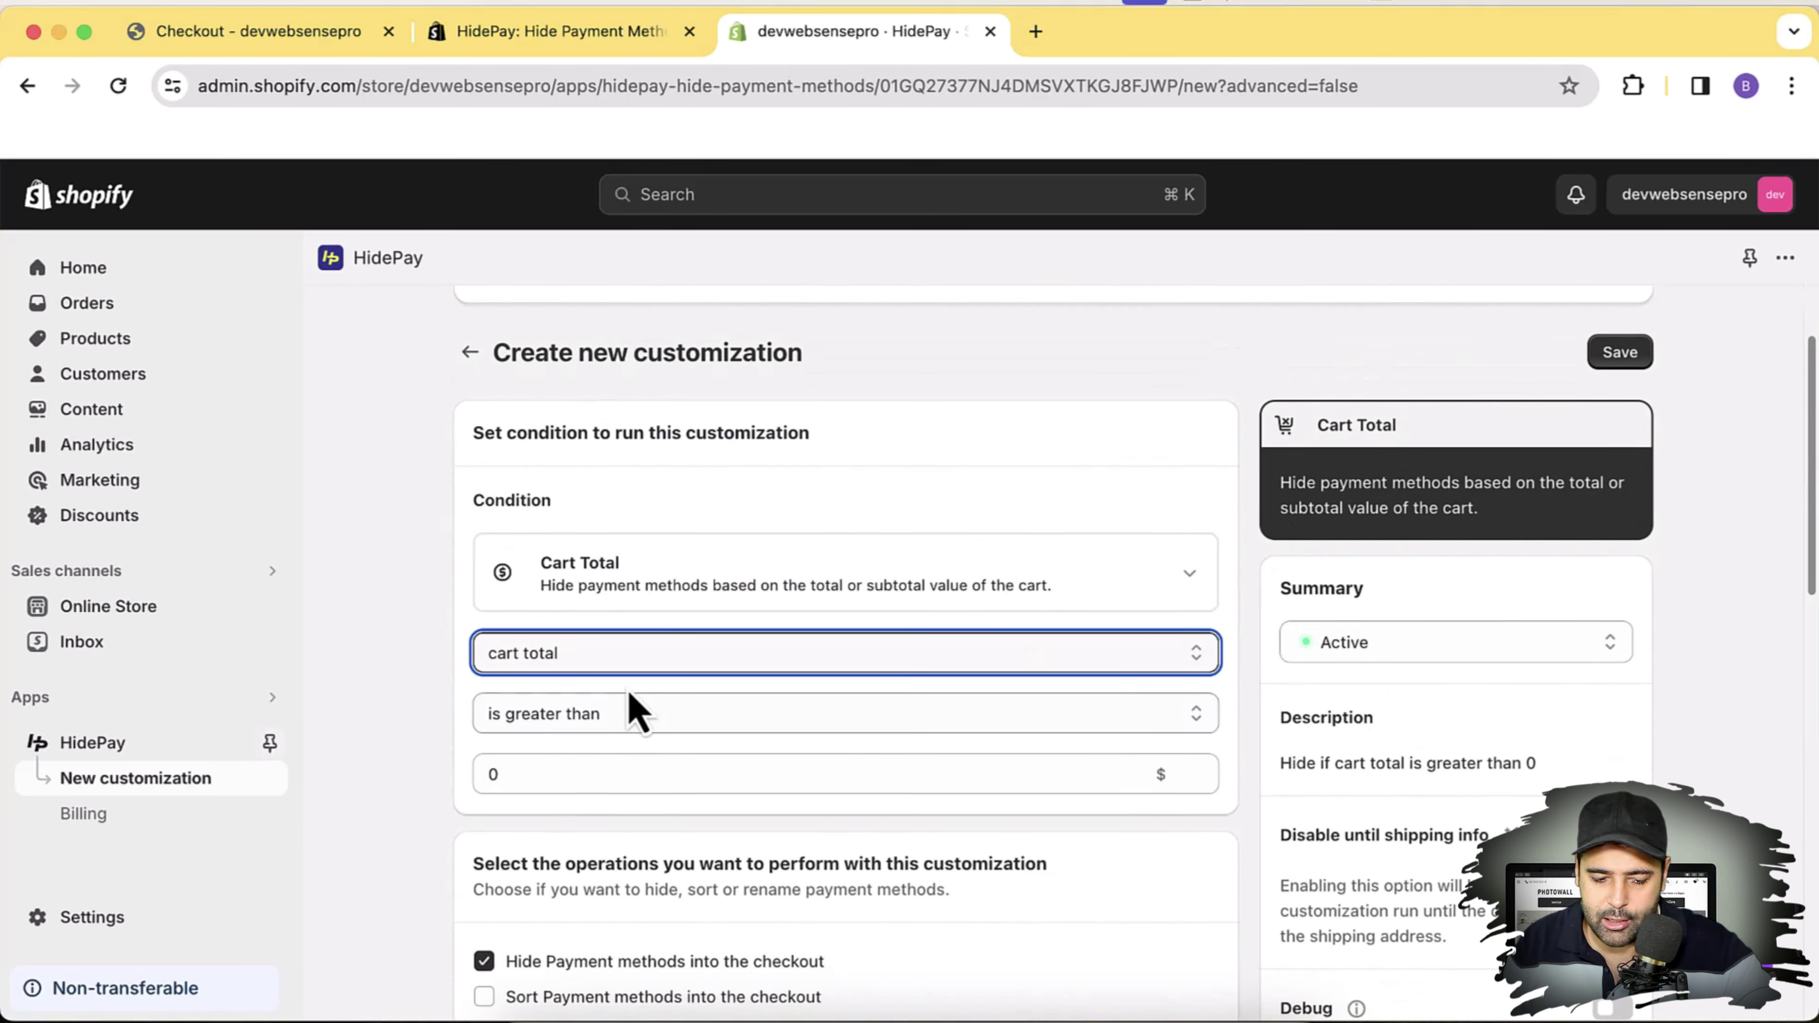
click(590, 777)
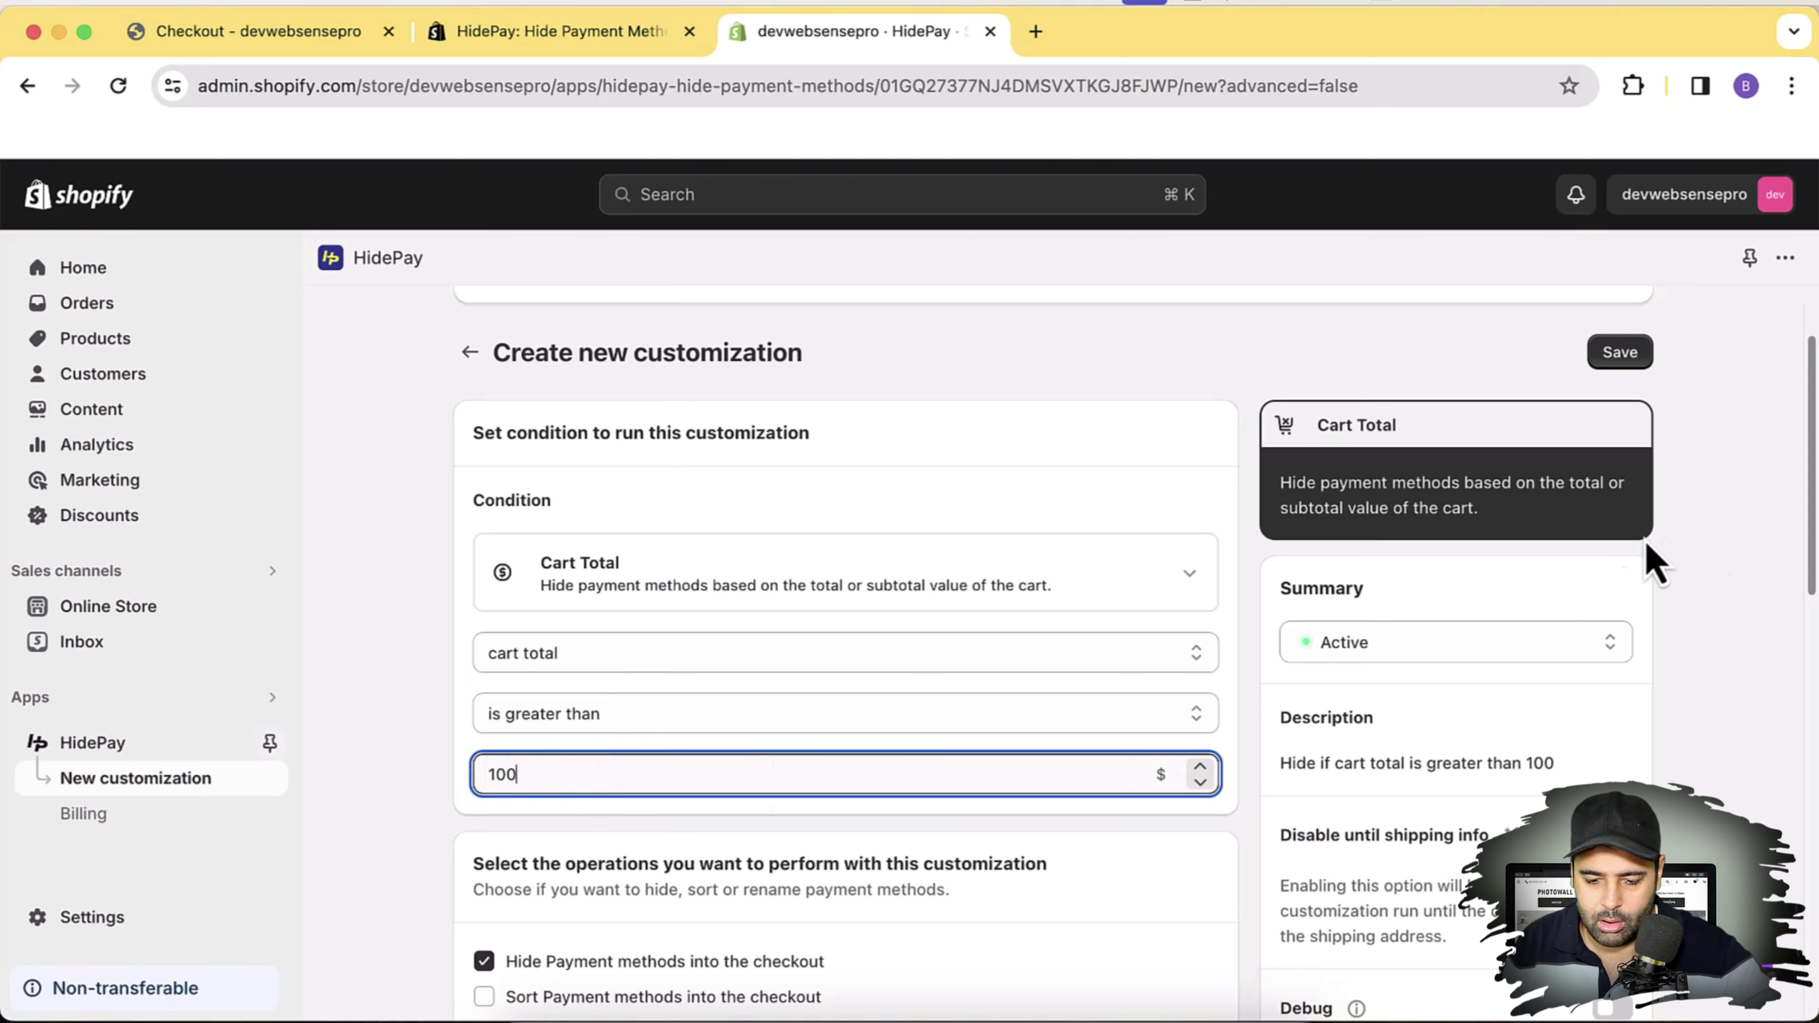
click(1245, 482)
Step: Keep hiding payment methods as the operation, enable it for Bank Deposit, and save the customization
scroll(1258, 448, down, 6)
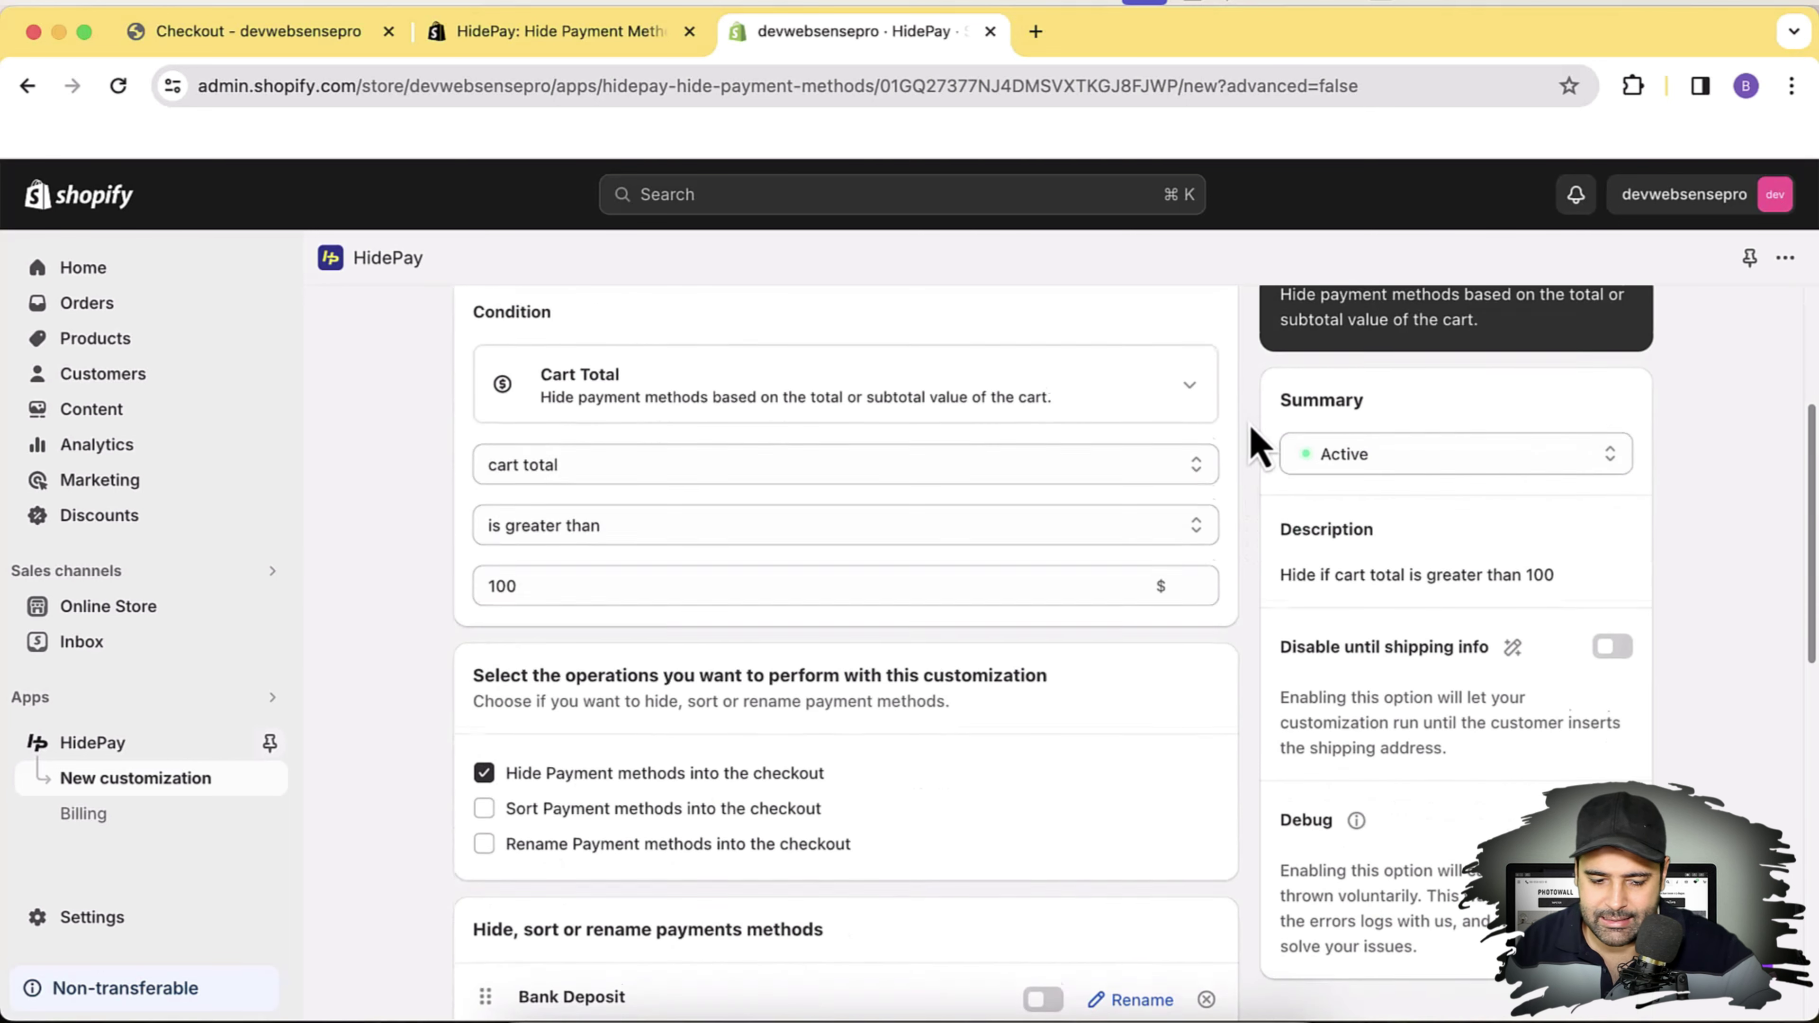
scroll(1258, 441, down, 1)
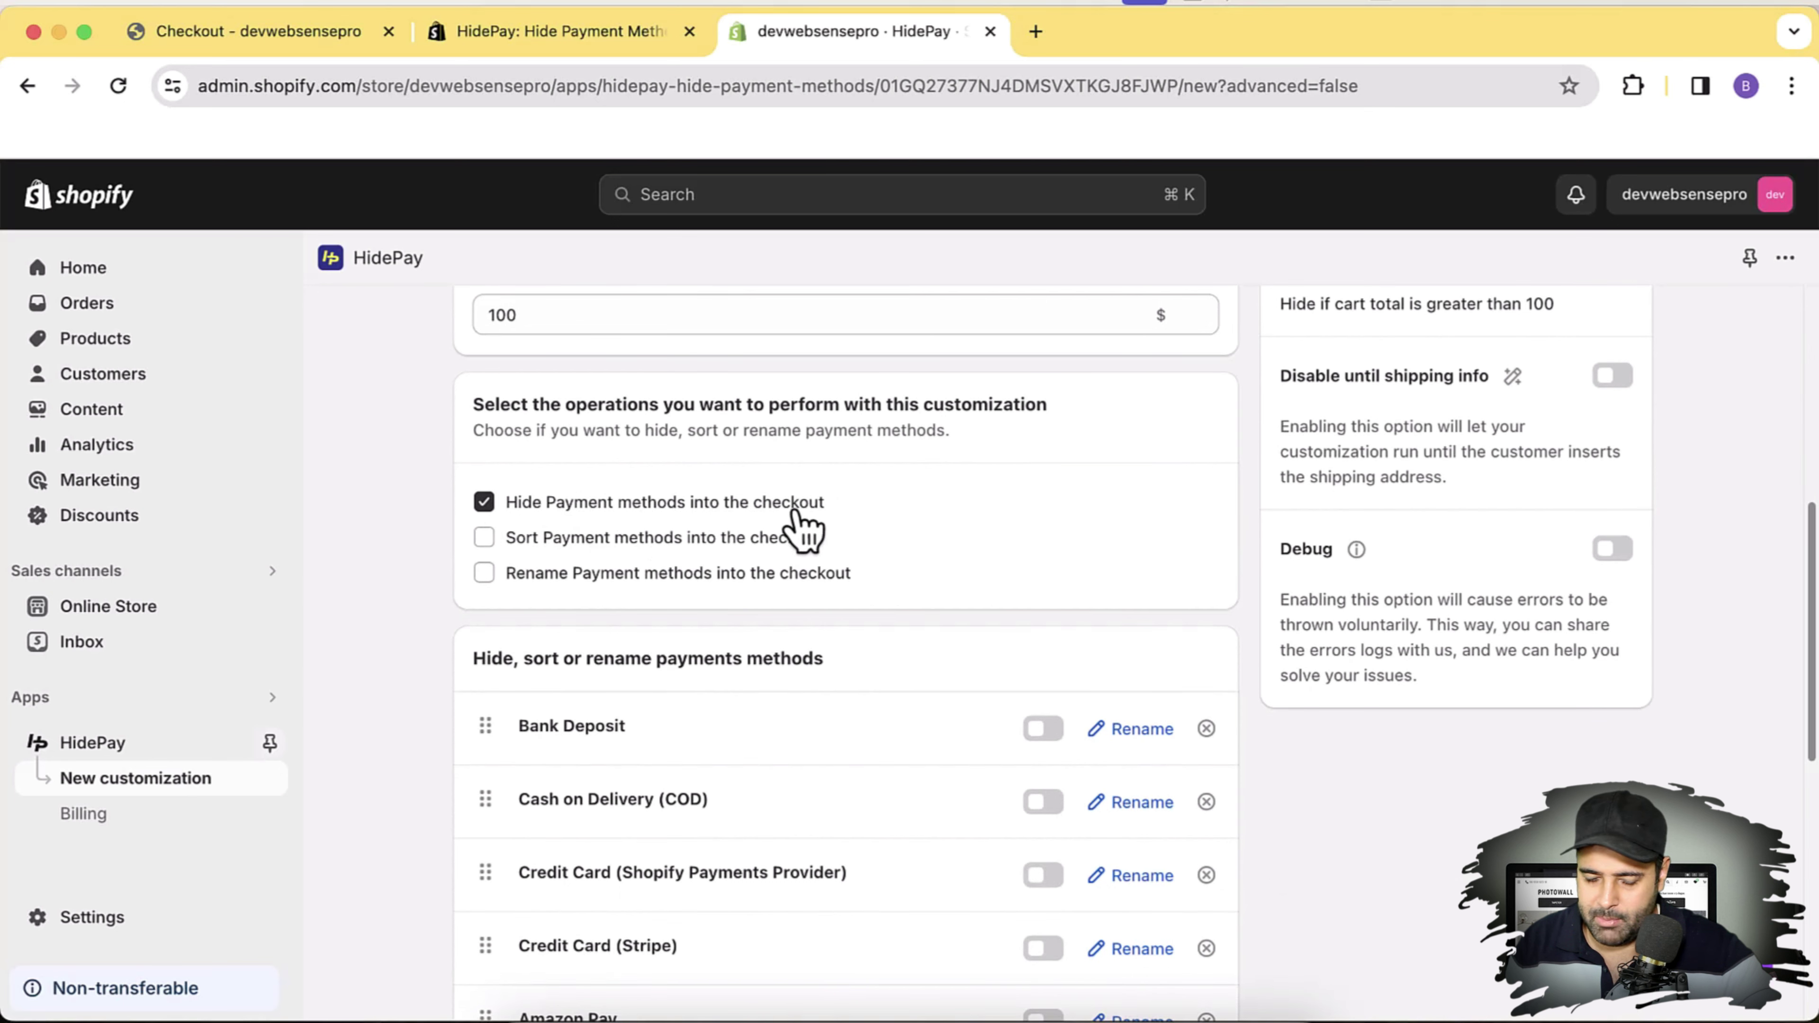
click(484, 502)
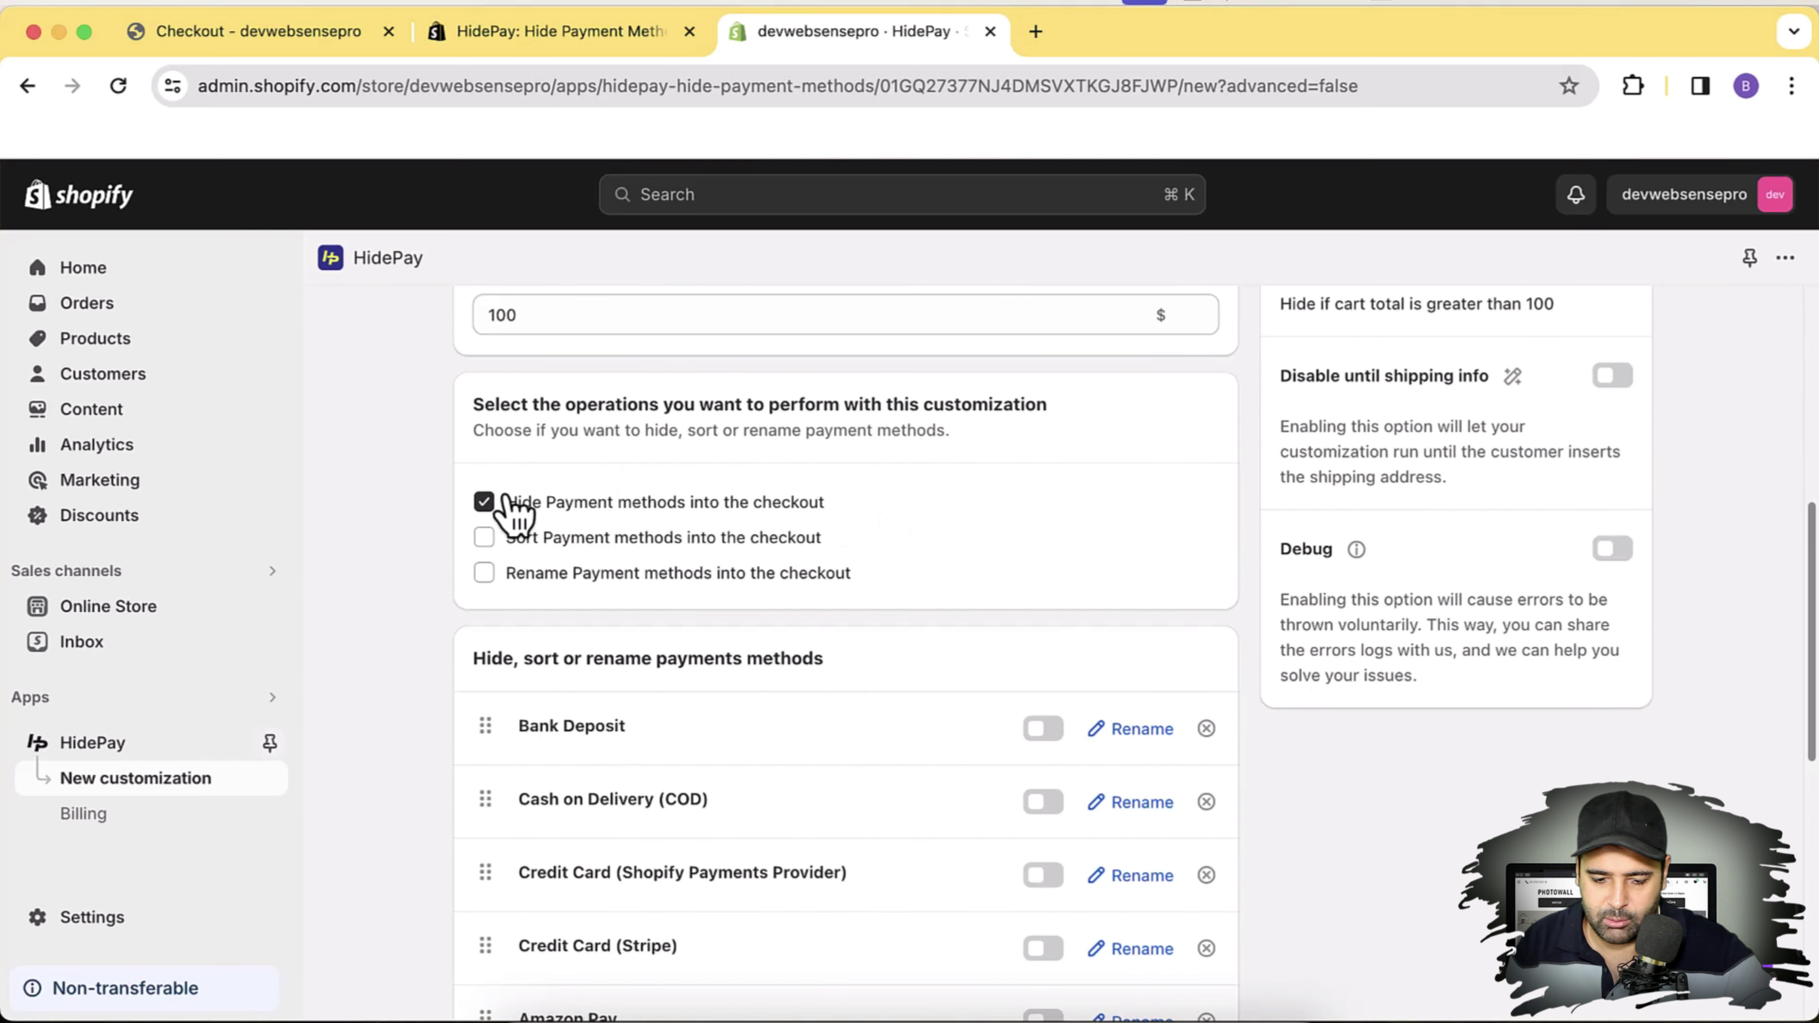
scroll(1255, 458, down, 2)
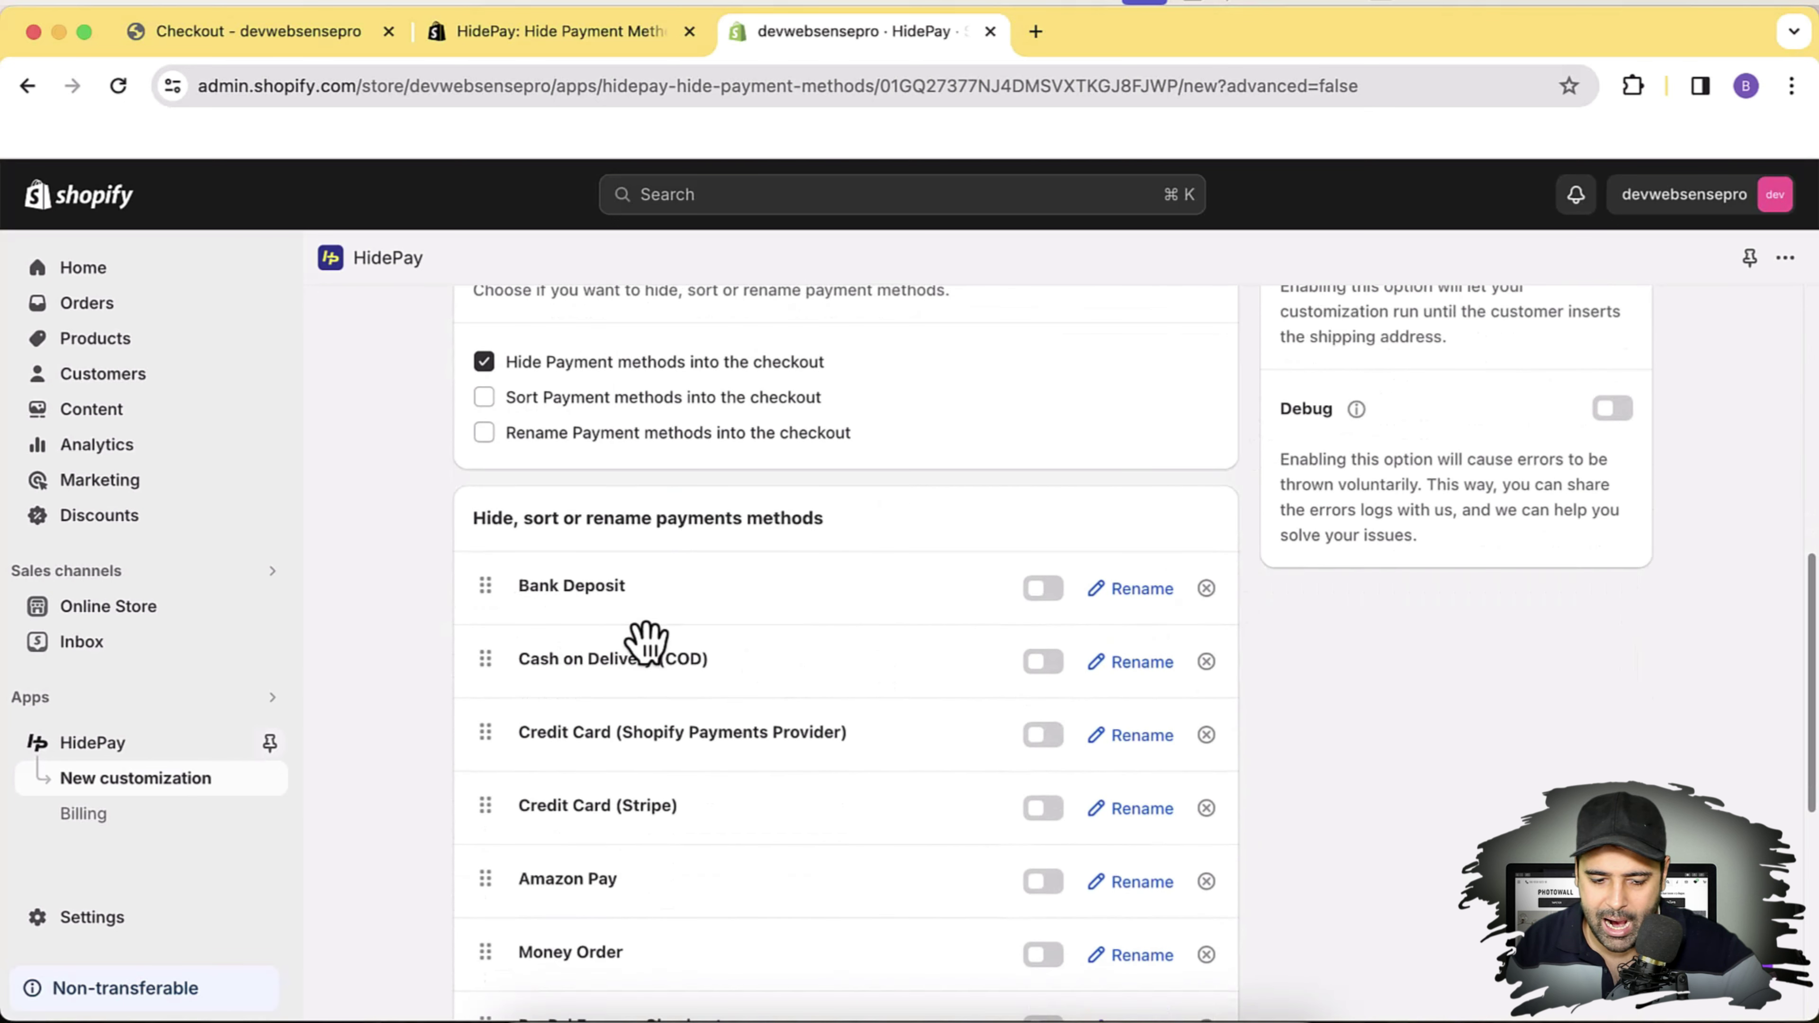
click(1047, 594)
scroll(1290, 656, down, 6)
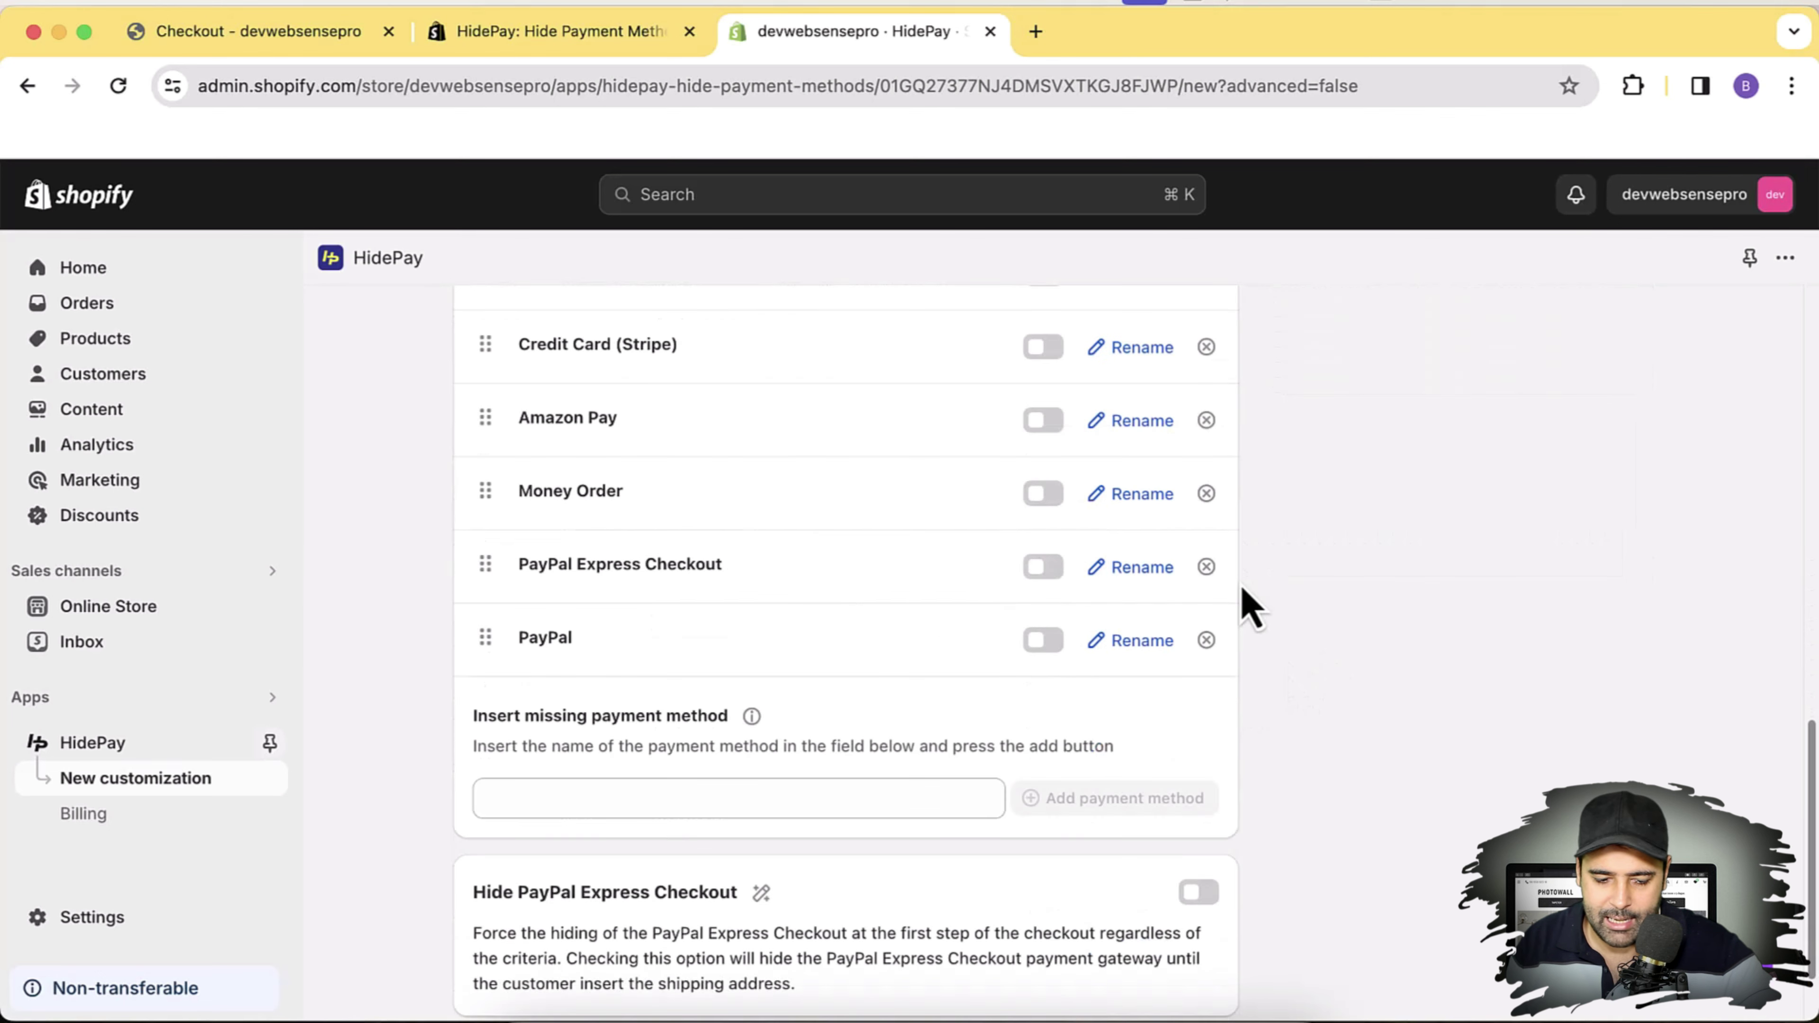
scroll(1248, 611, up, 10)
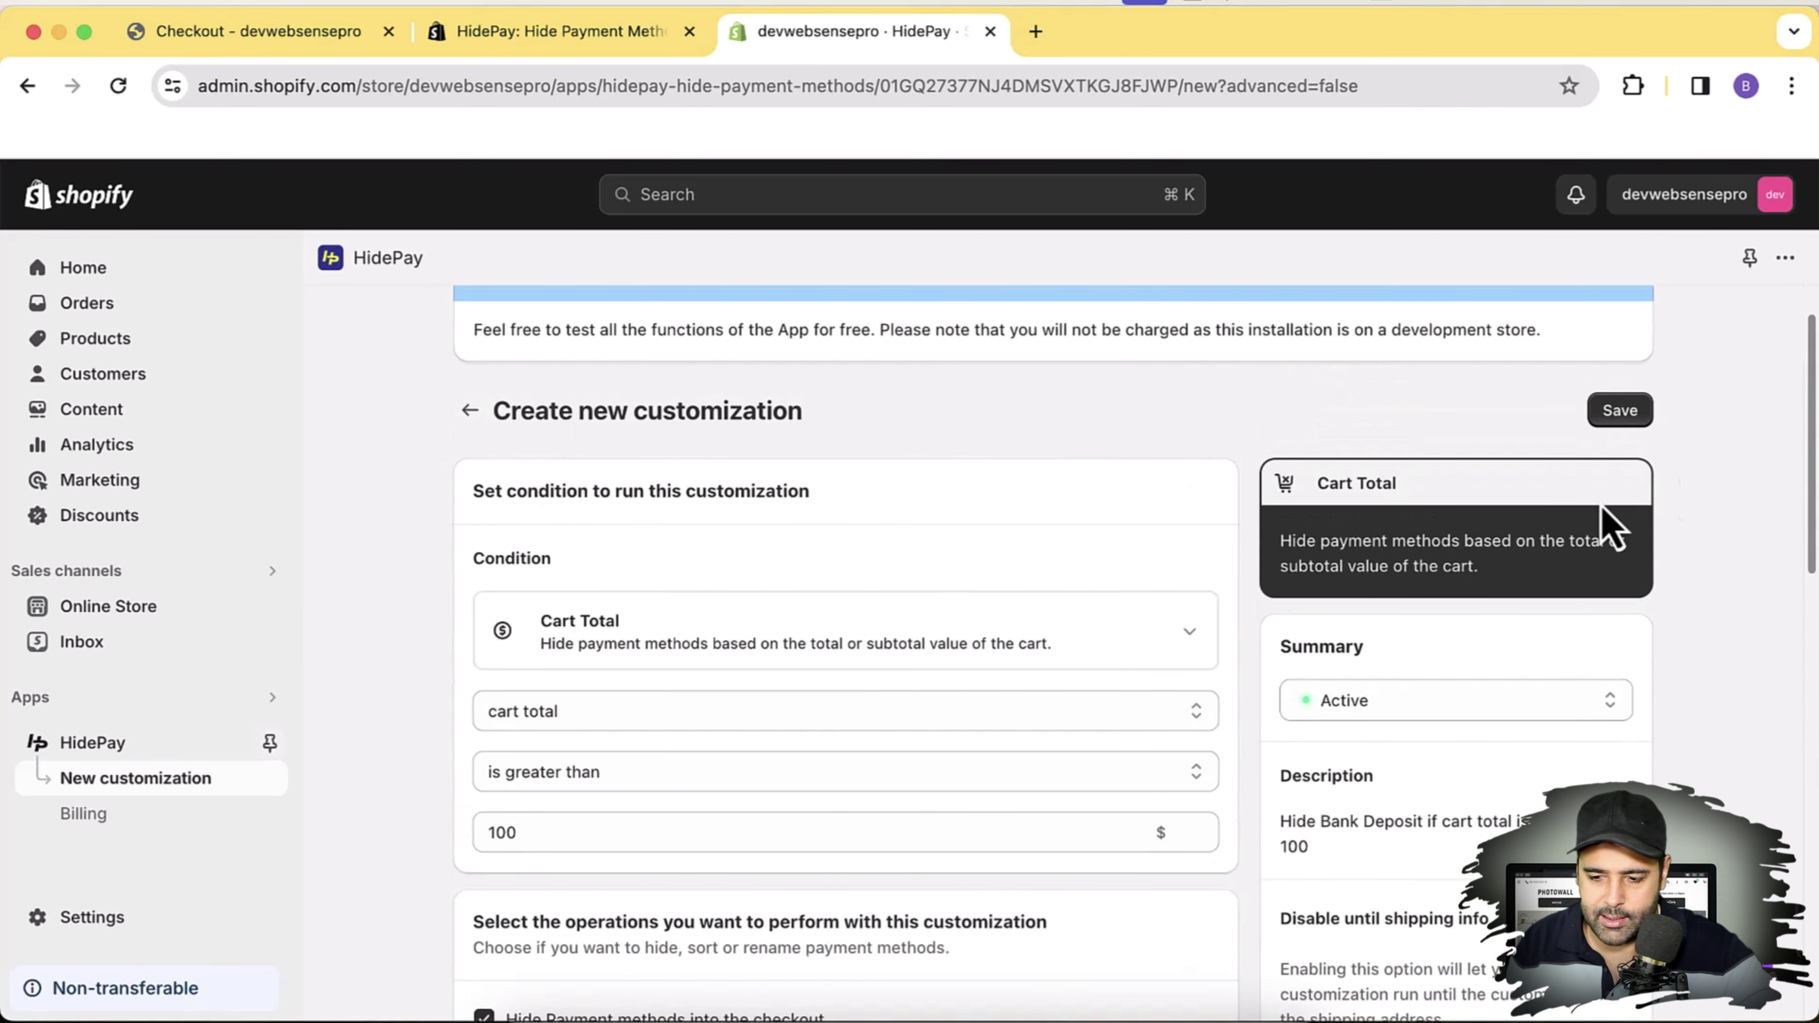
click(1620, 415)
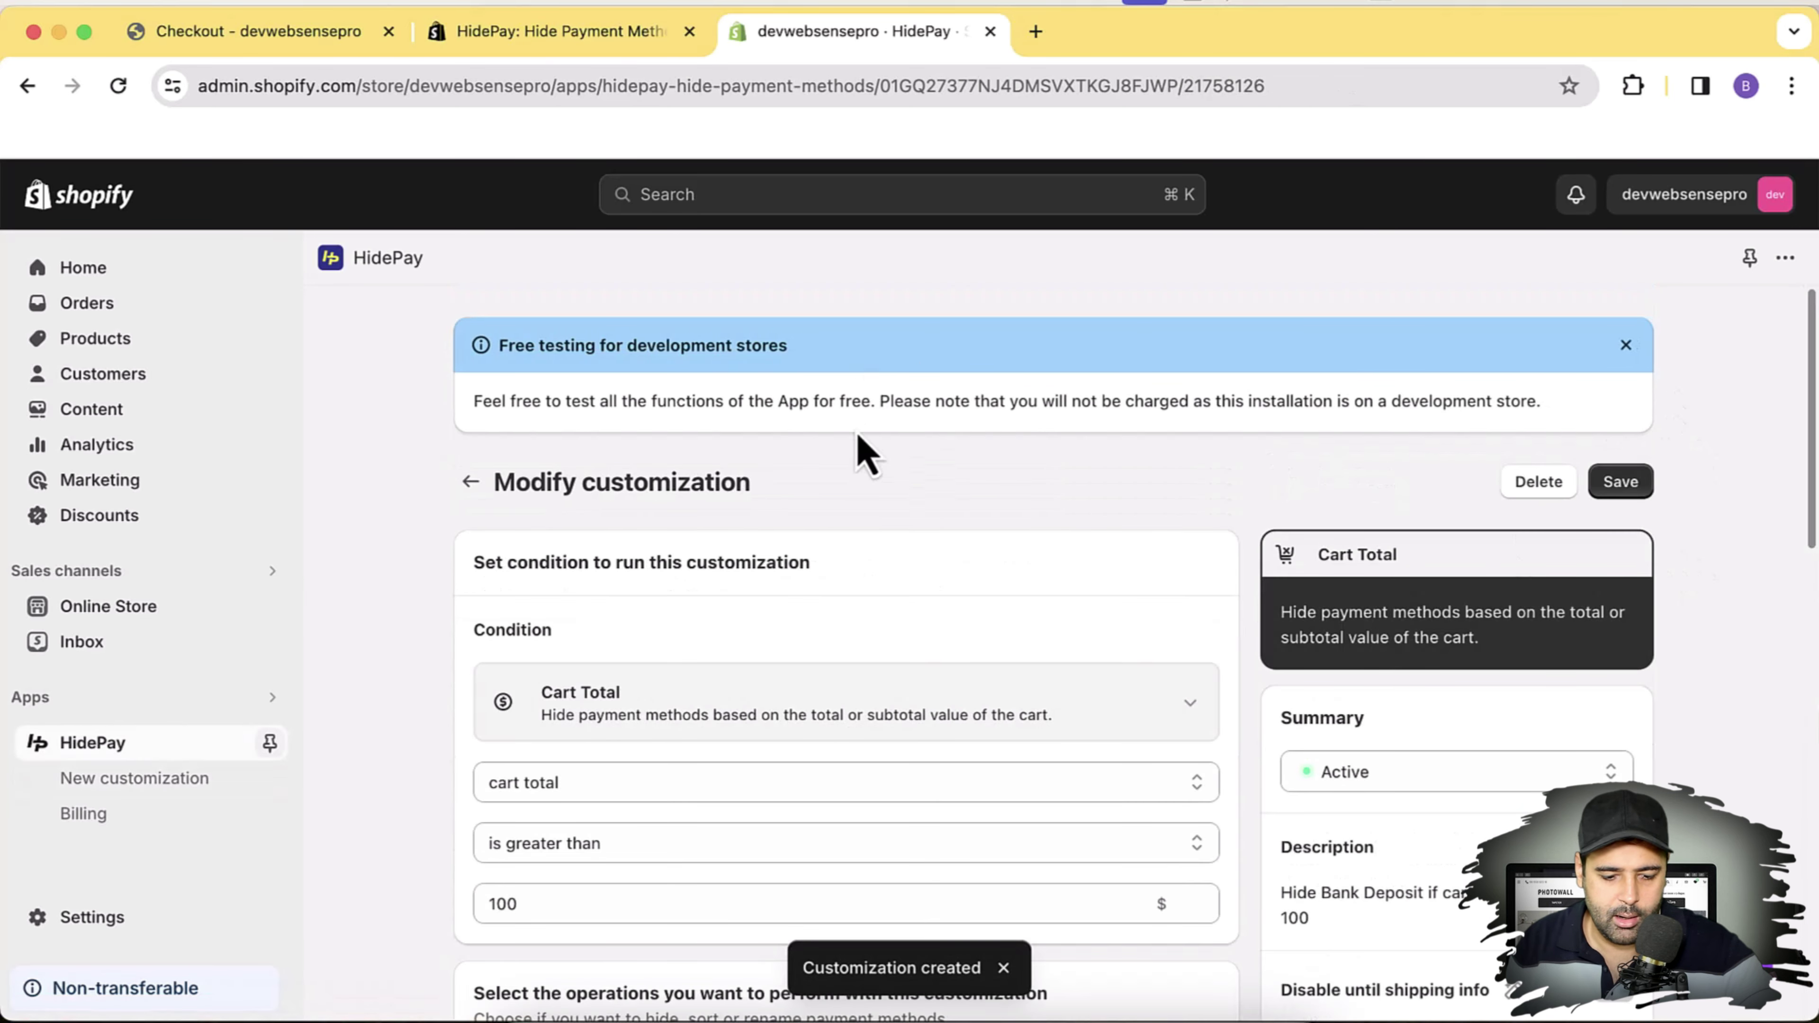
Step: Reload the store's checkout page and check which payment methods are offered for the current cart
click(252, 32)
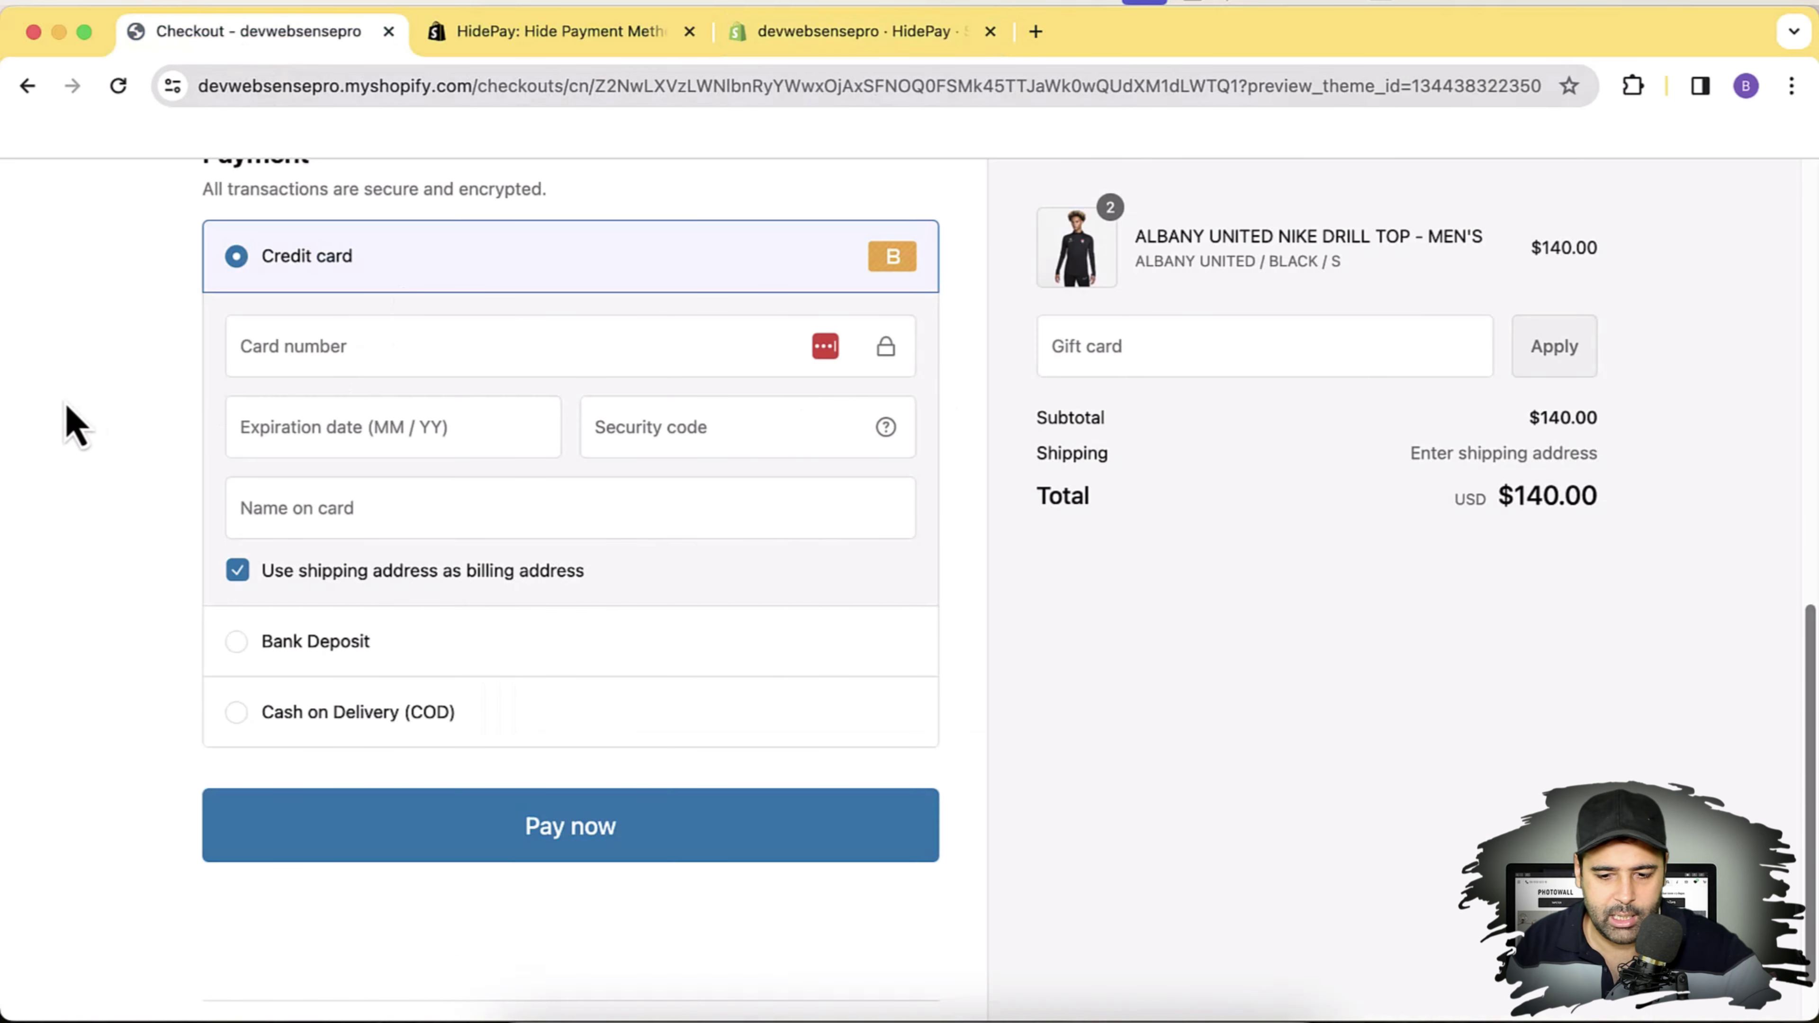
click(118, 85)
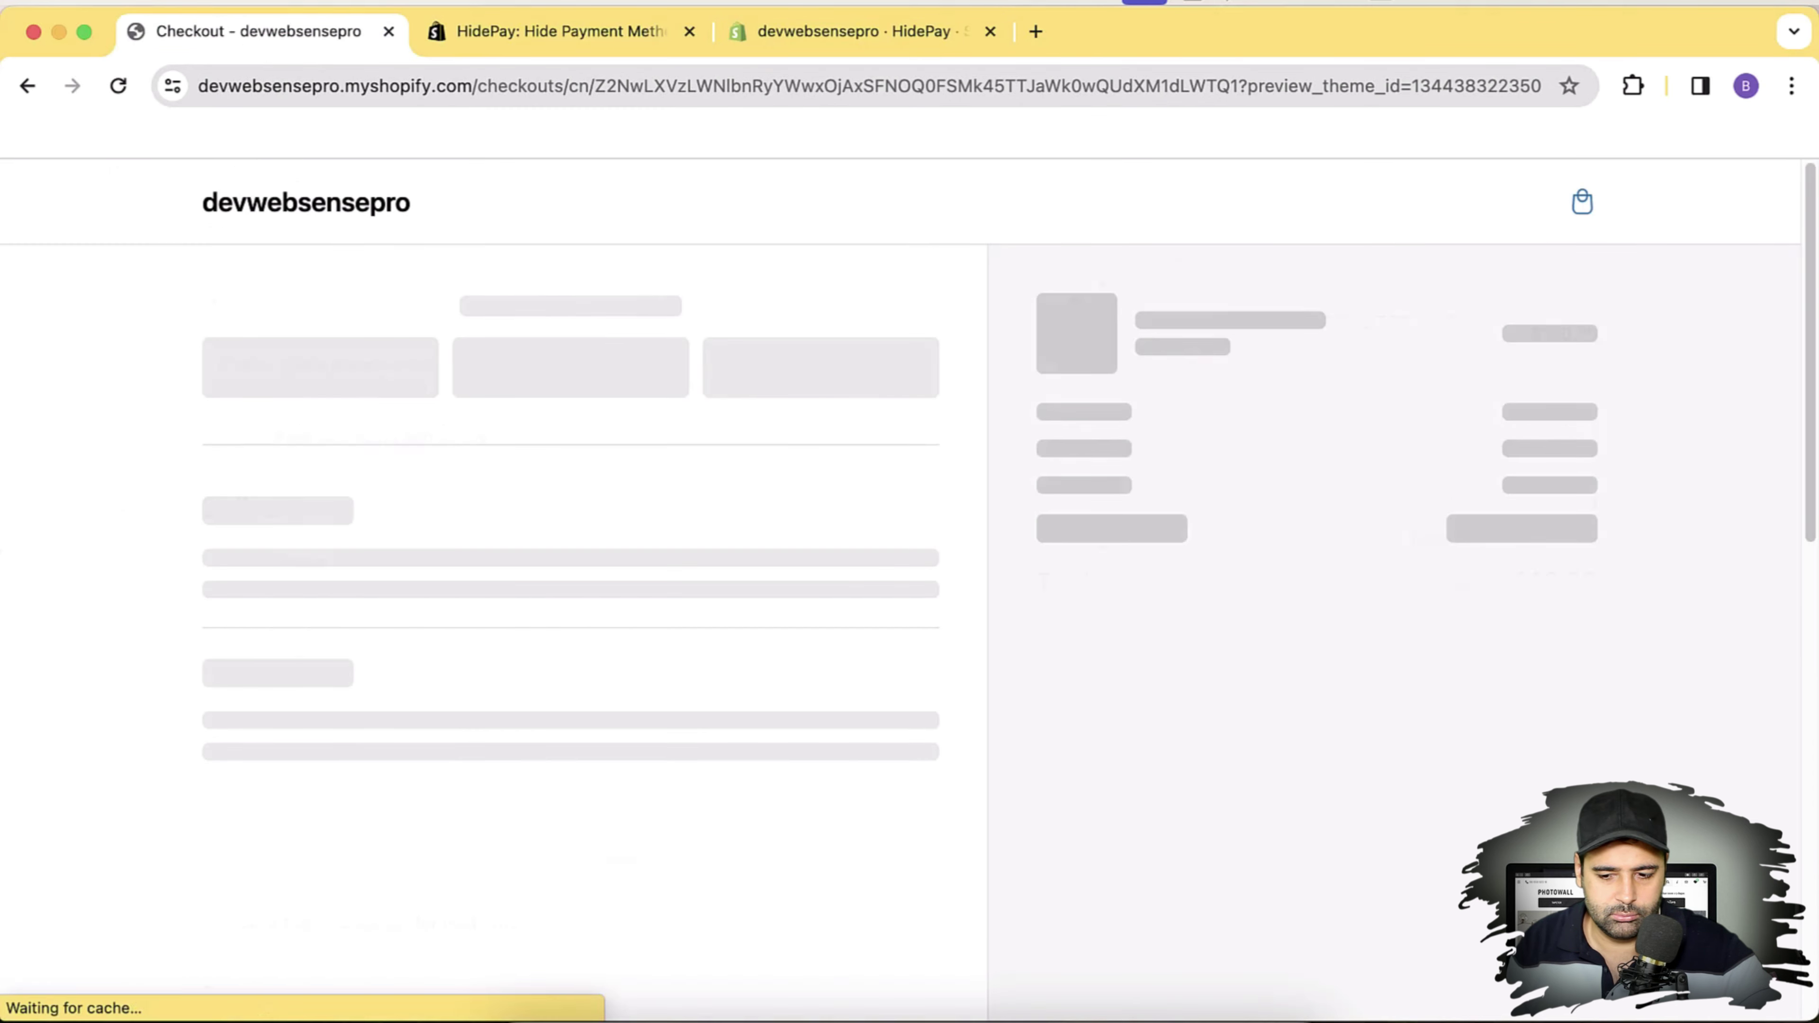
drag(1809, 330, 1775, 742)
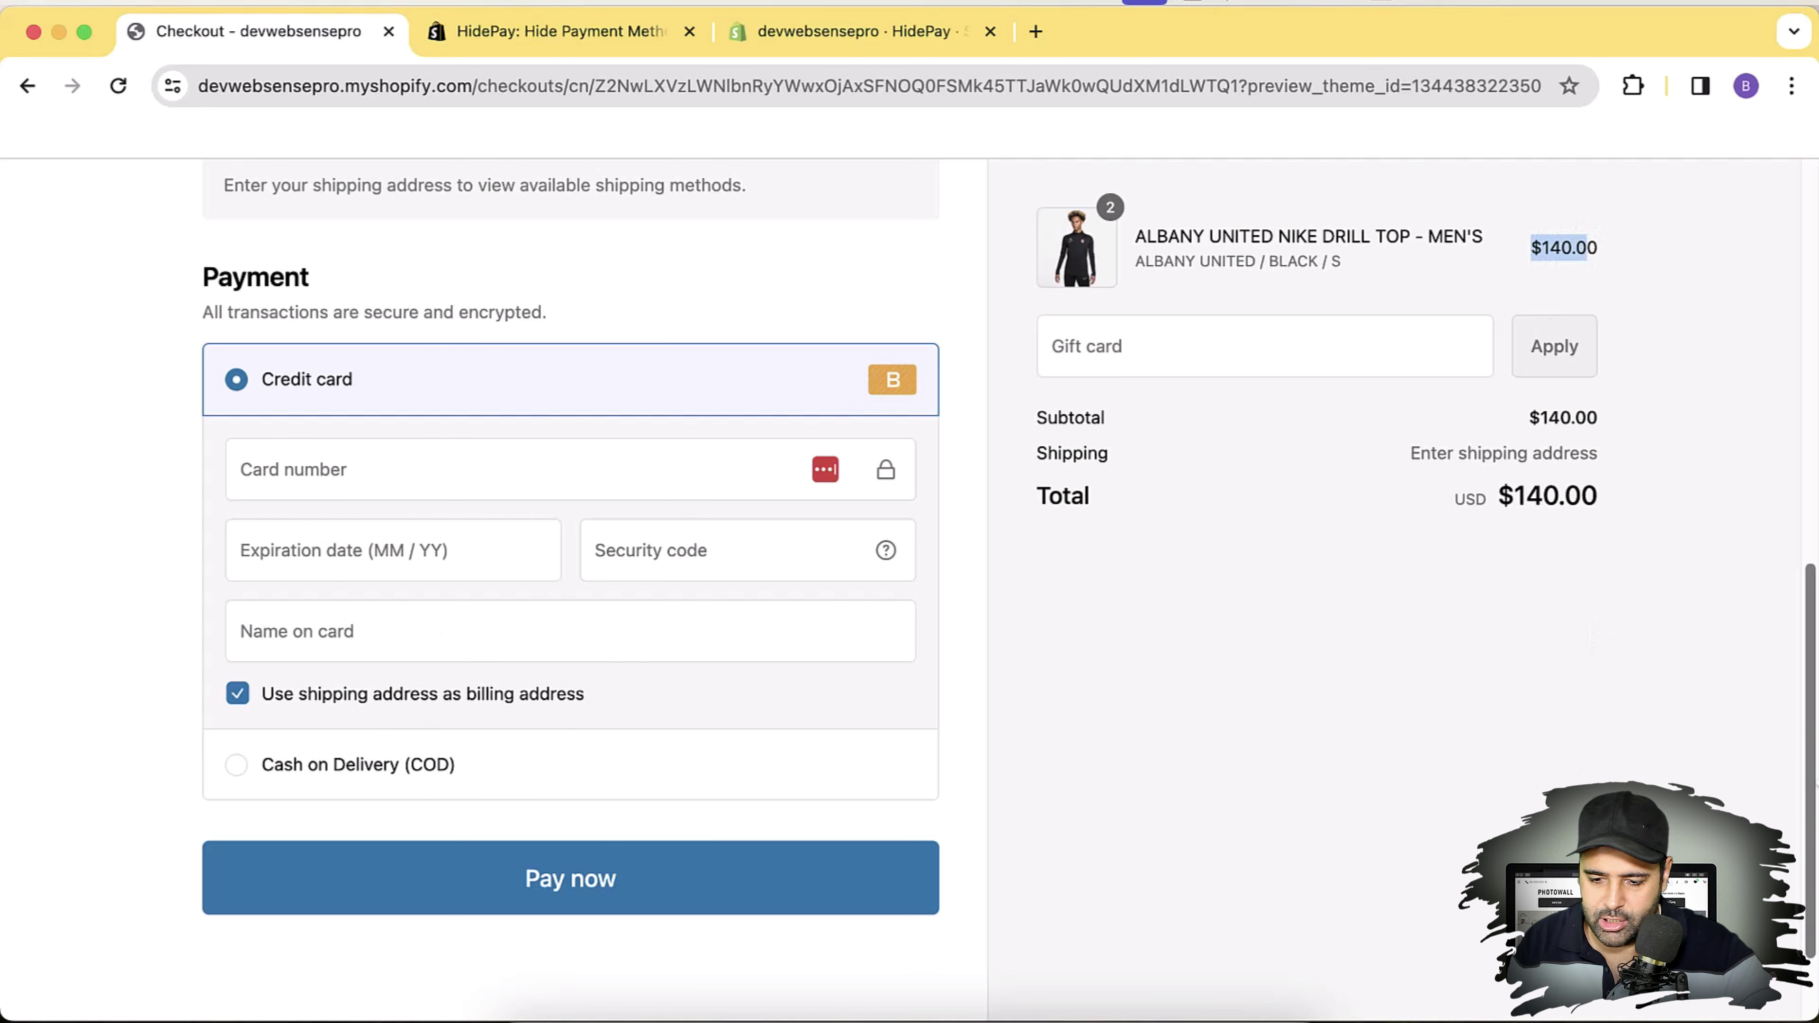
drag(1812, 692, 1803, 243)
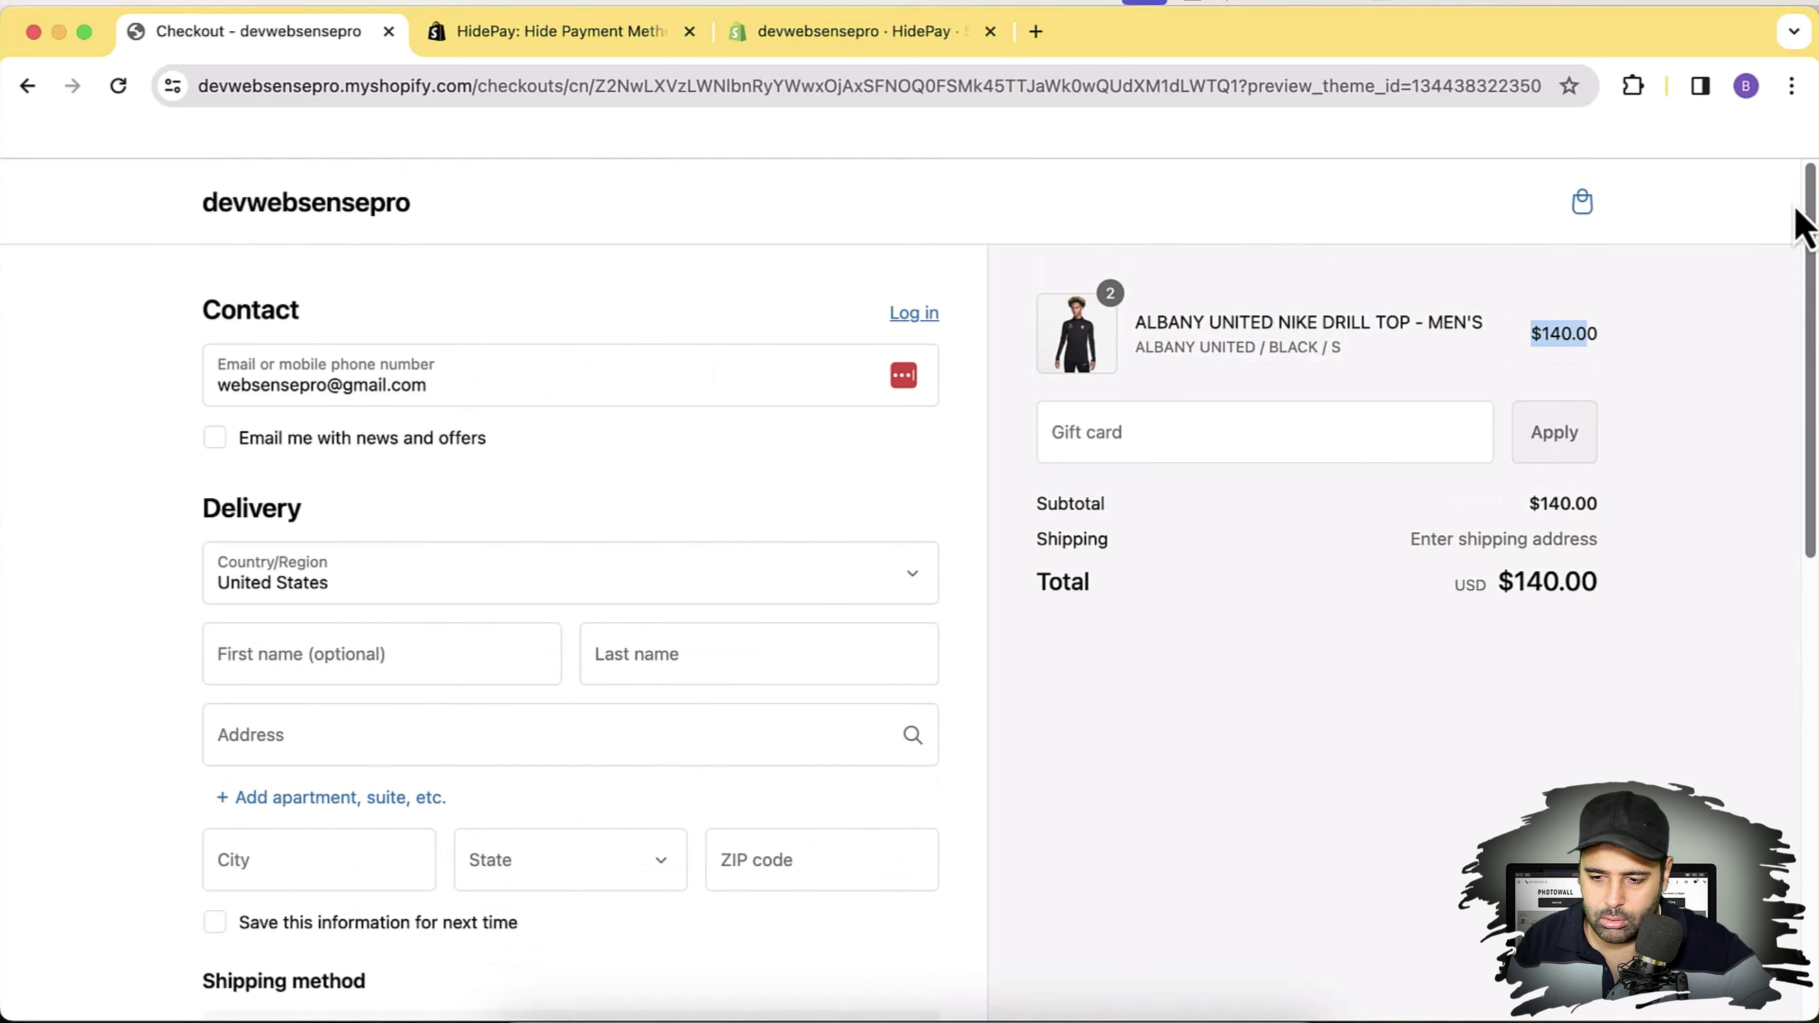
Step: Open the store's cart from the checkout page and reduce the ALBANY UNITED NIKE DRILL TOP - MEN'S quantity to 1
click(231, 208)
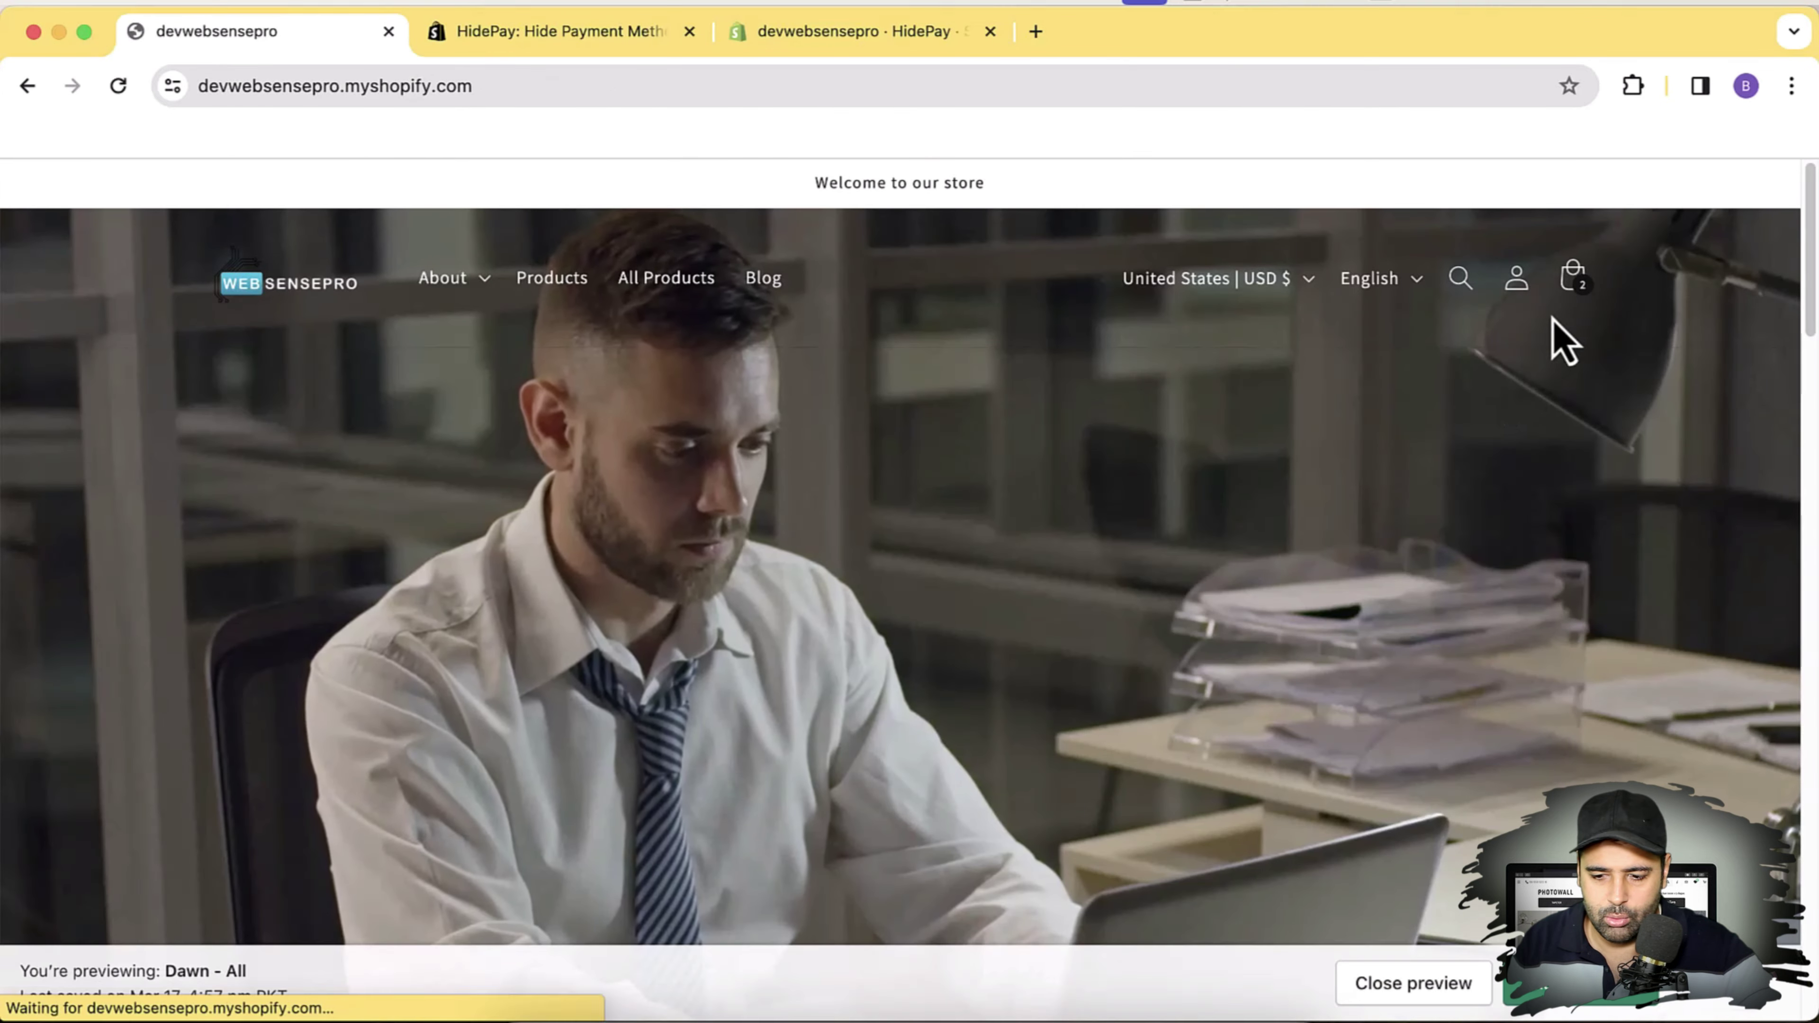
click(1576, 286)
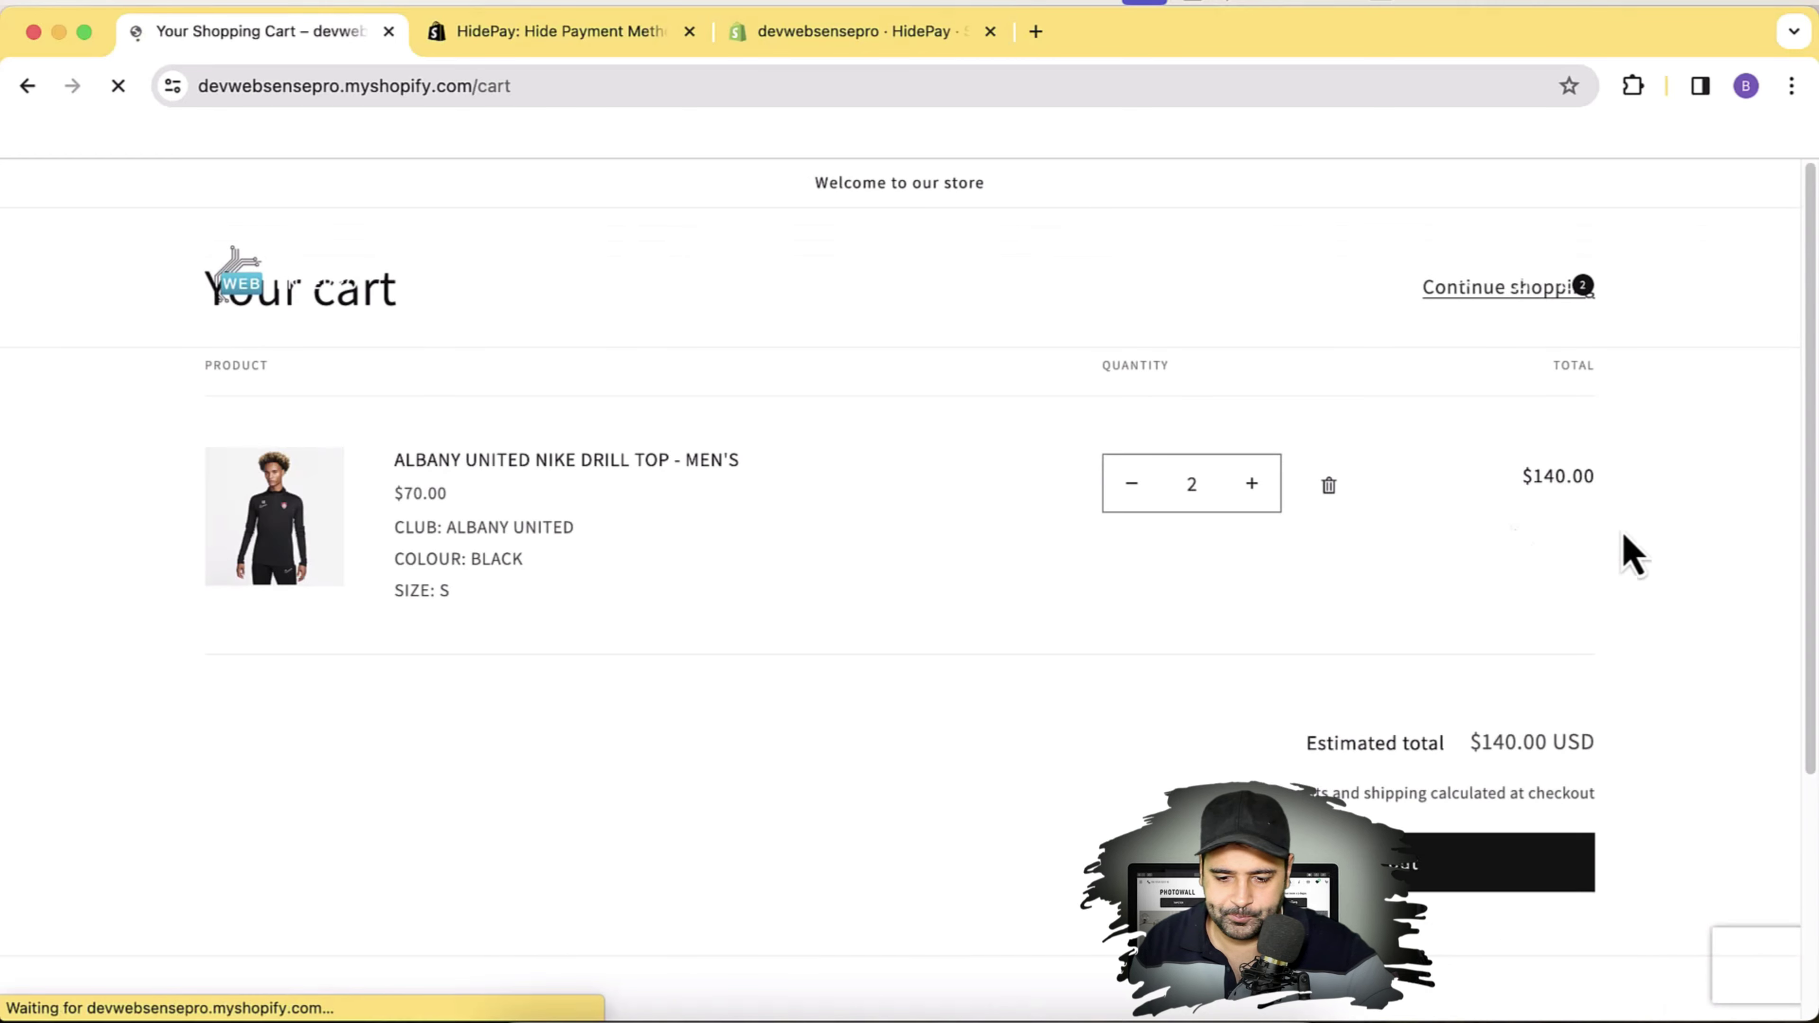
click(1130, 485)
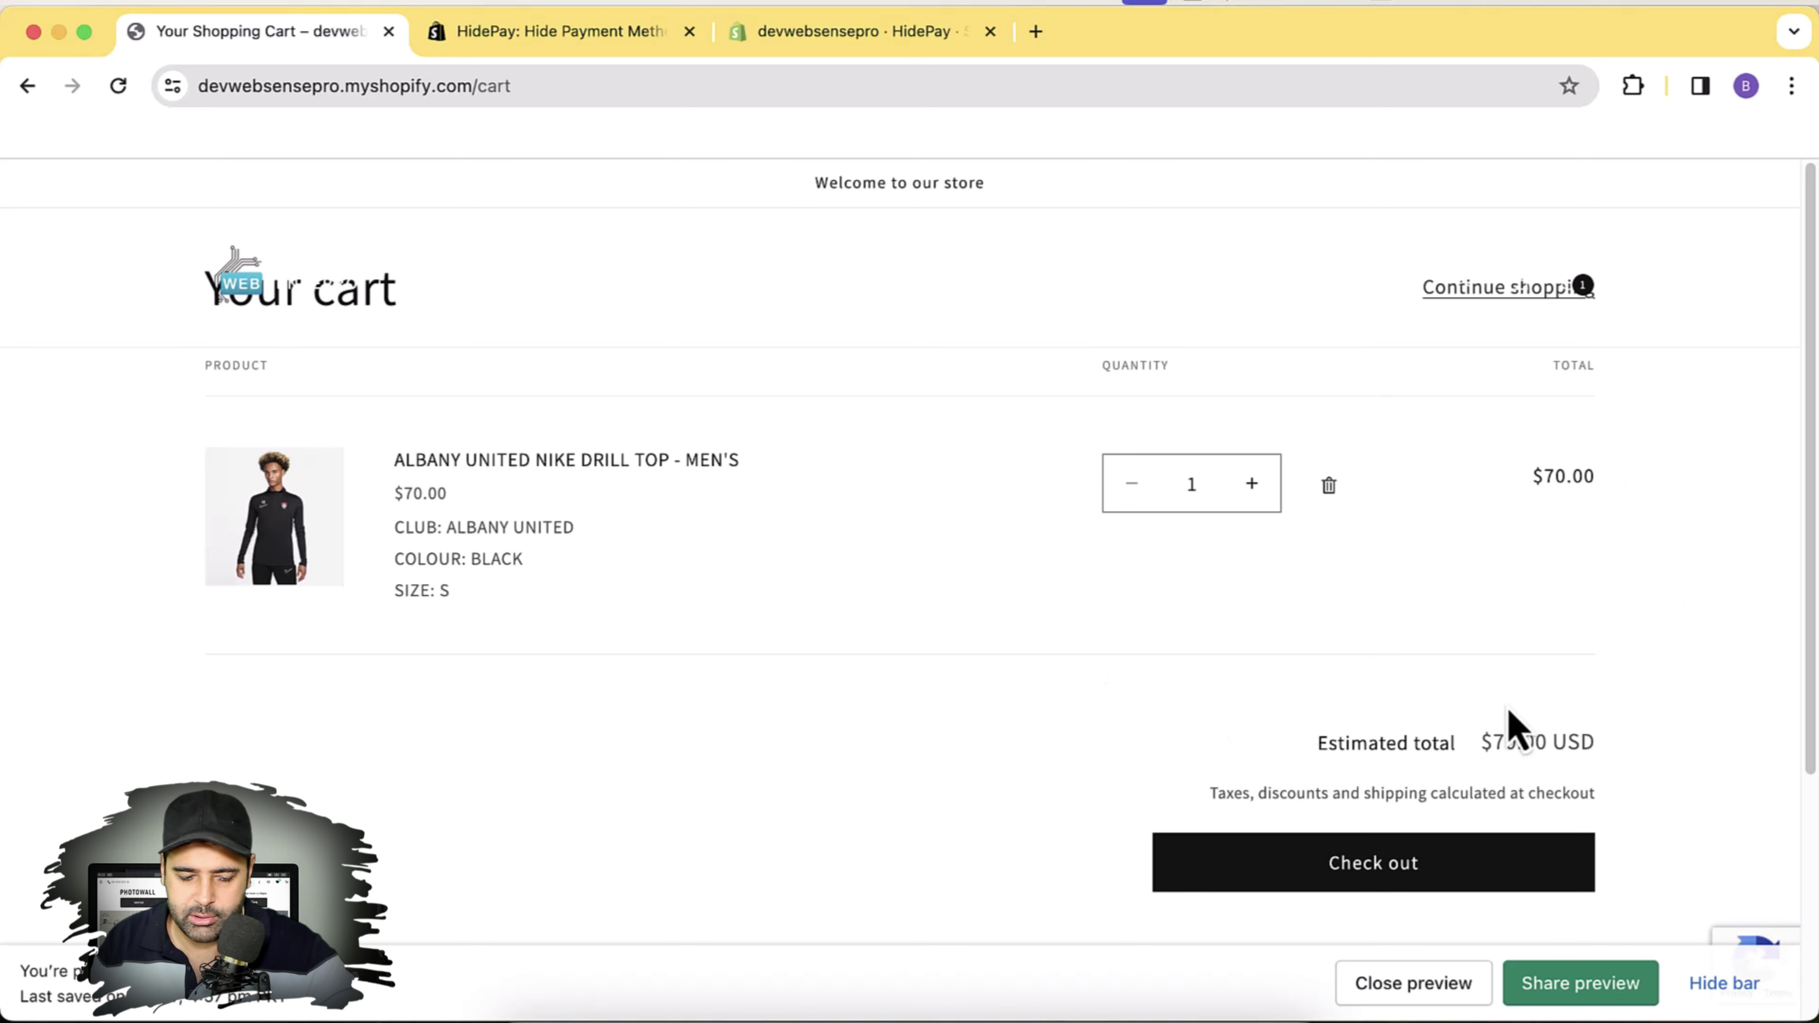
Step: Proceed to checkout with the reduced cart and check which payment methods are offered
click(1405, 888)
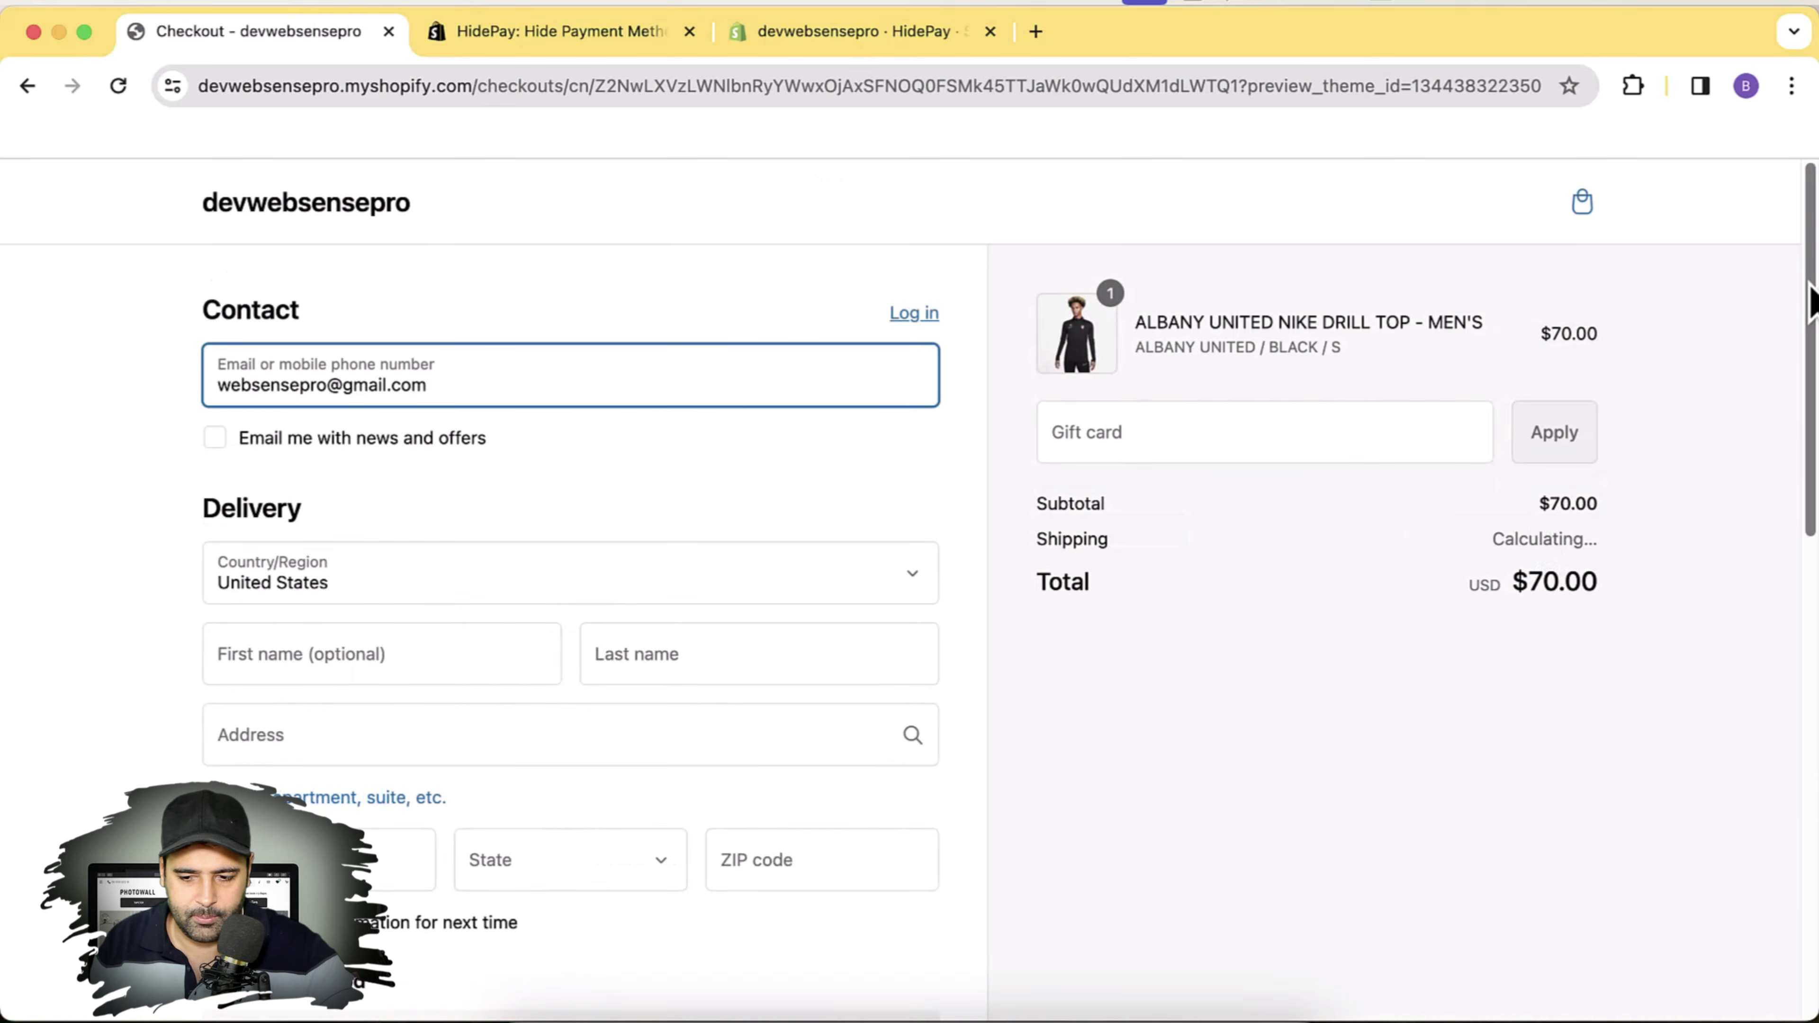
scroll(1812, 319, down, 1)
scroll(1812, 319, down, 12)
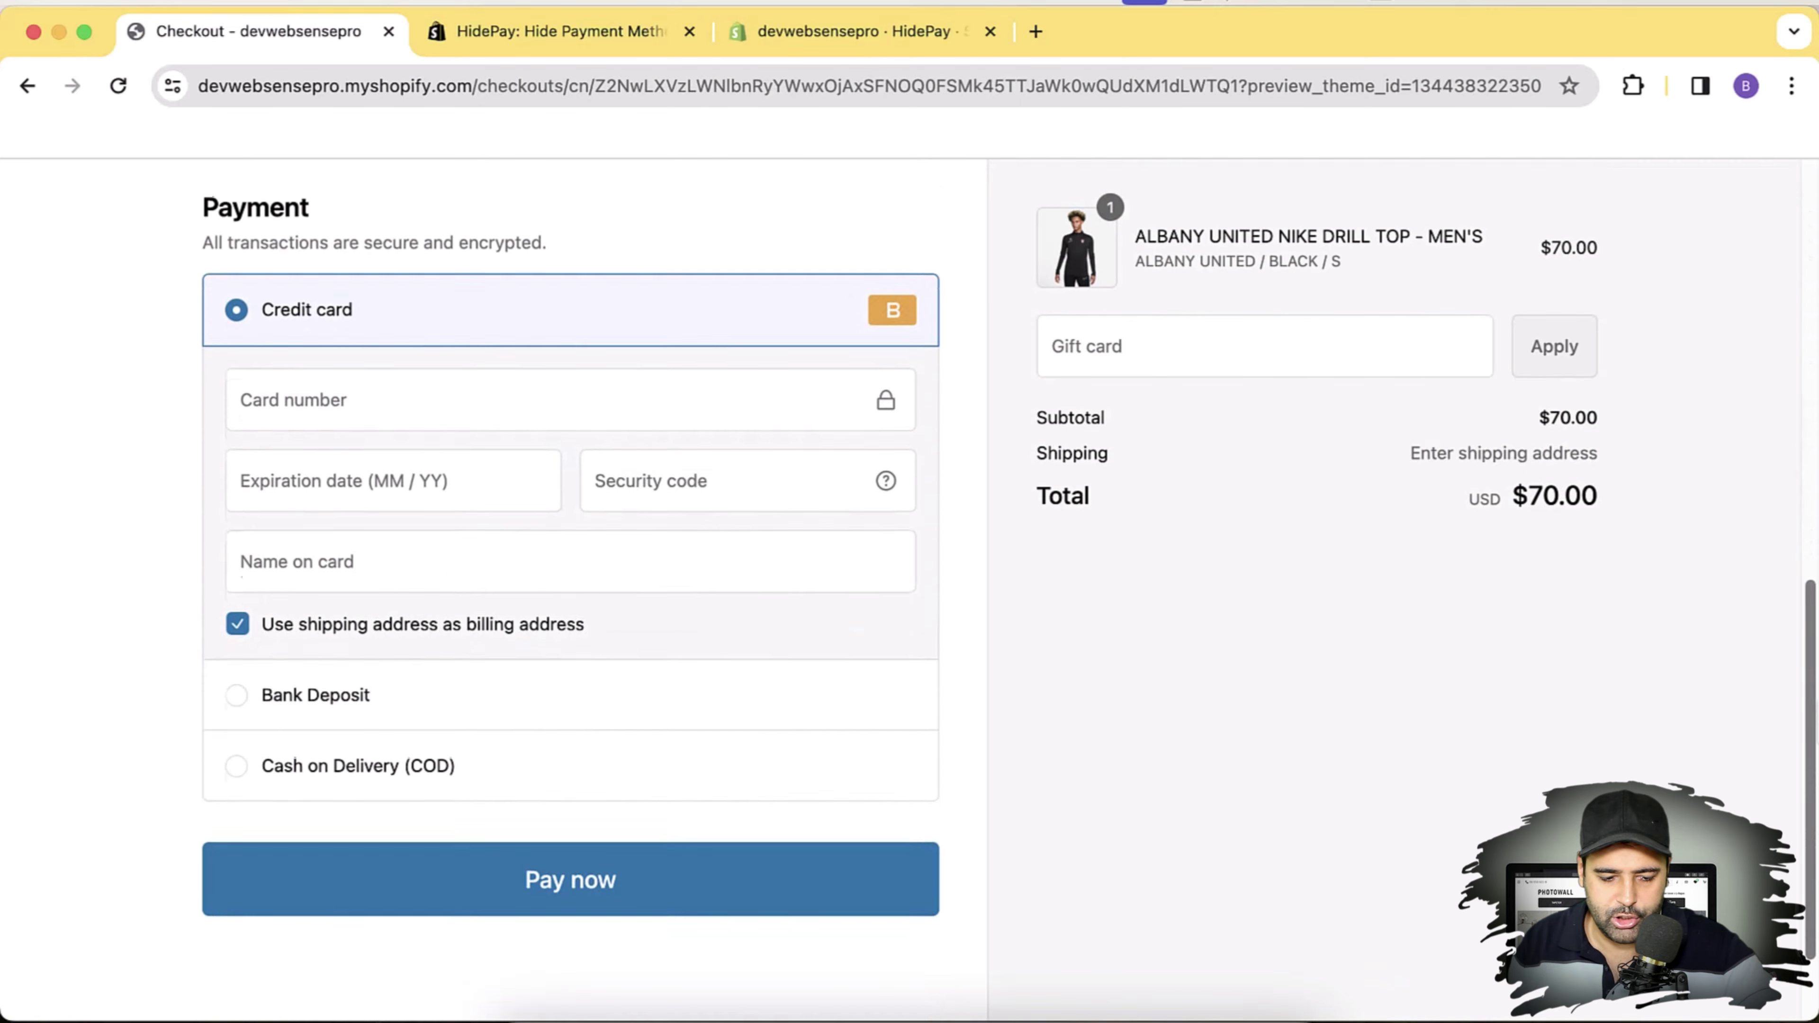
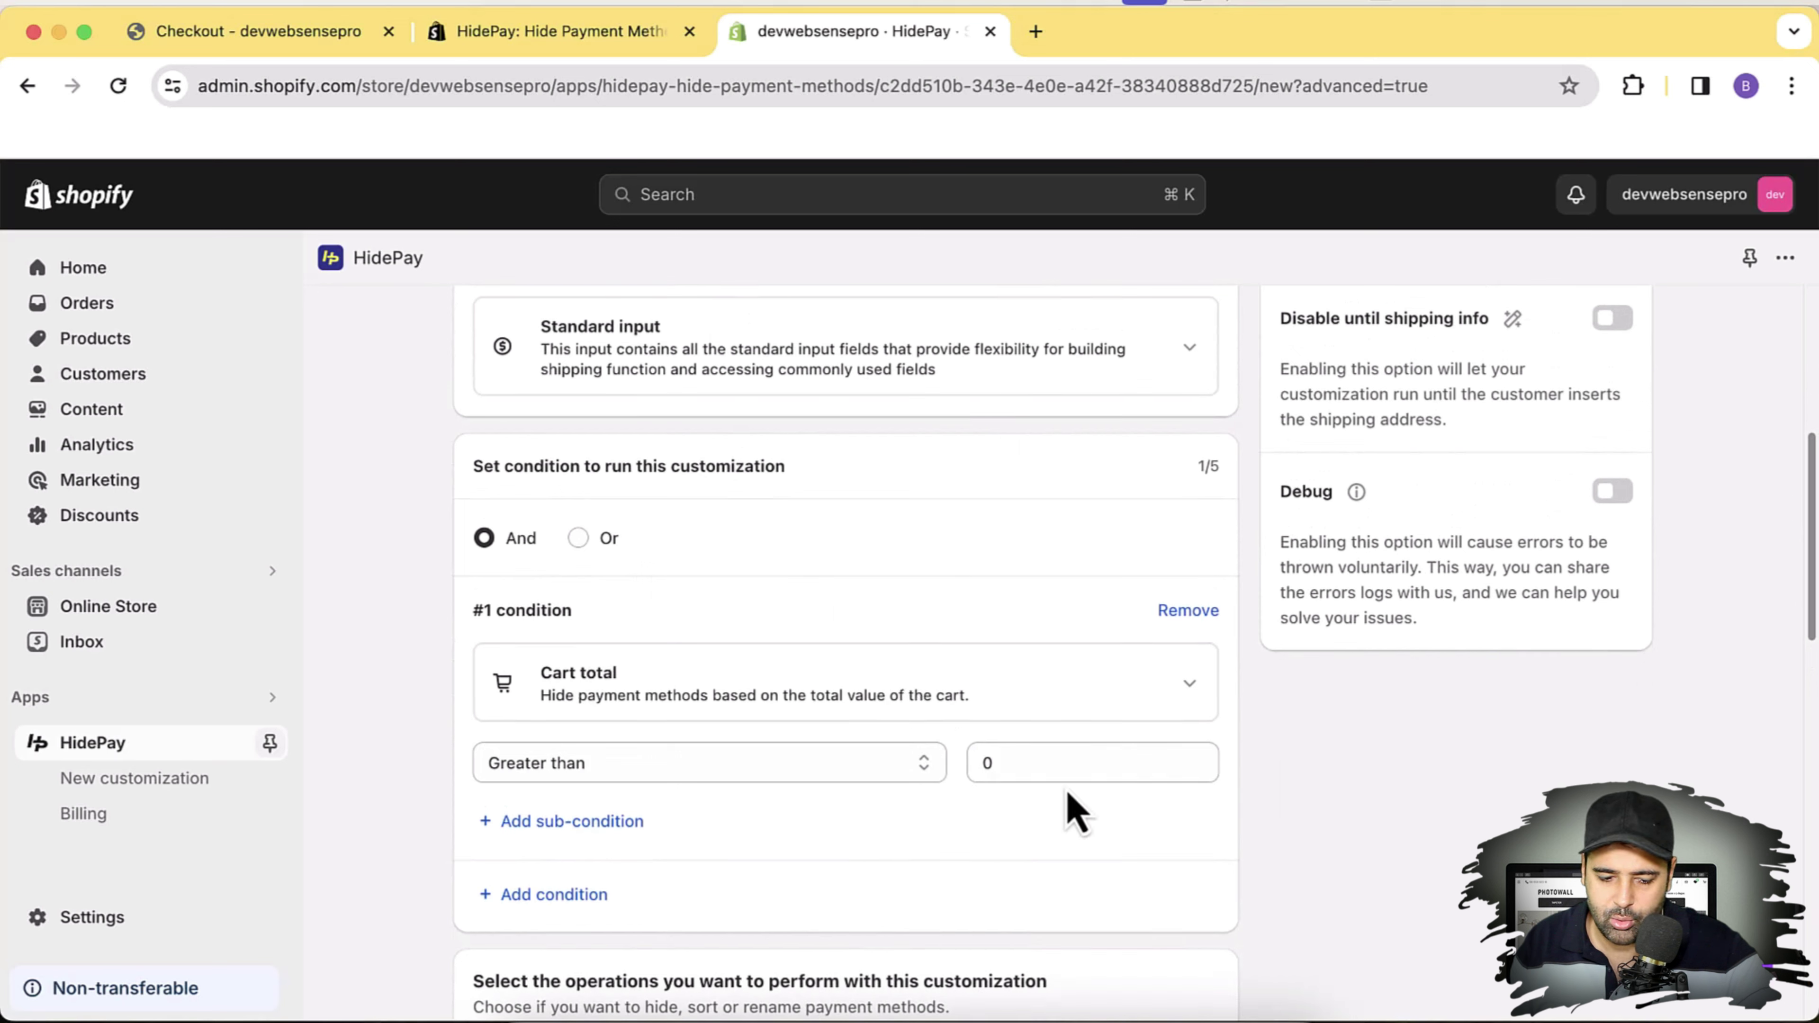
Step: Examine the condition types available for the first condition of the new advanced HidePay customization, from cart through customer and discount options
click(1090, 718)
scroll(1142, 466, down, 5)
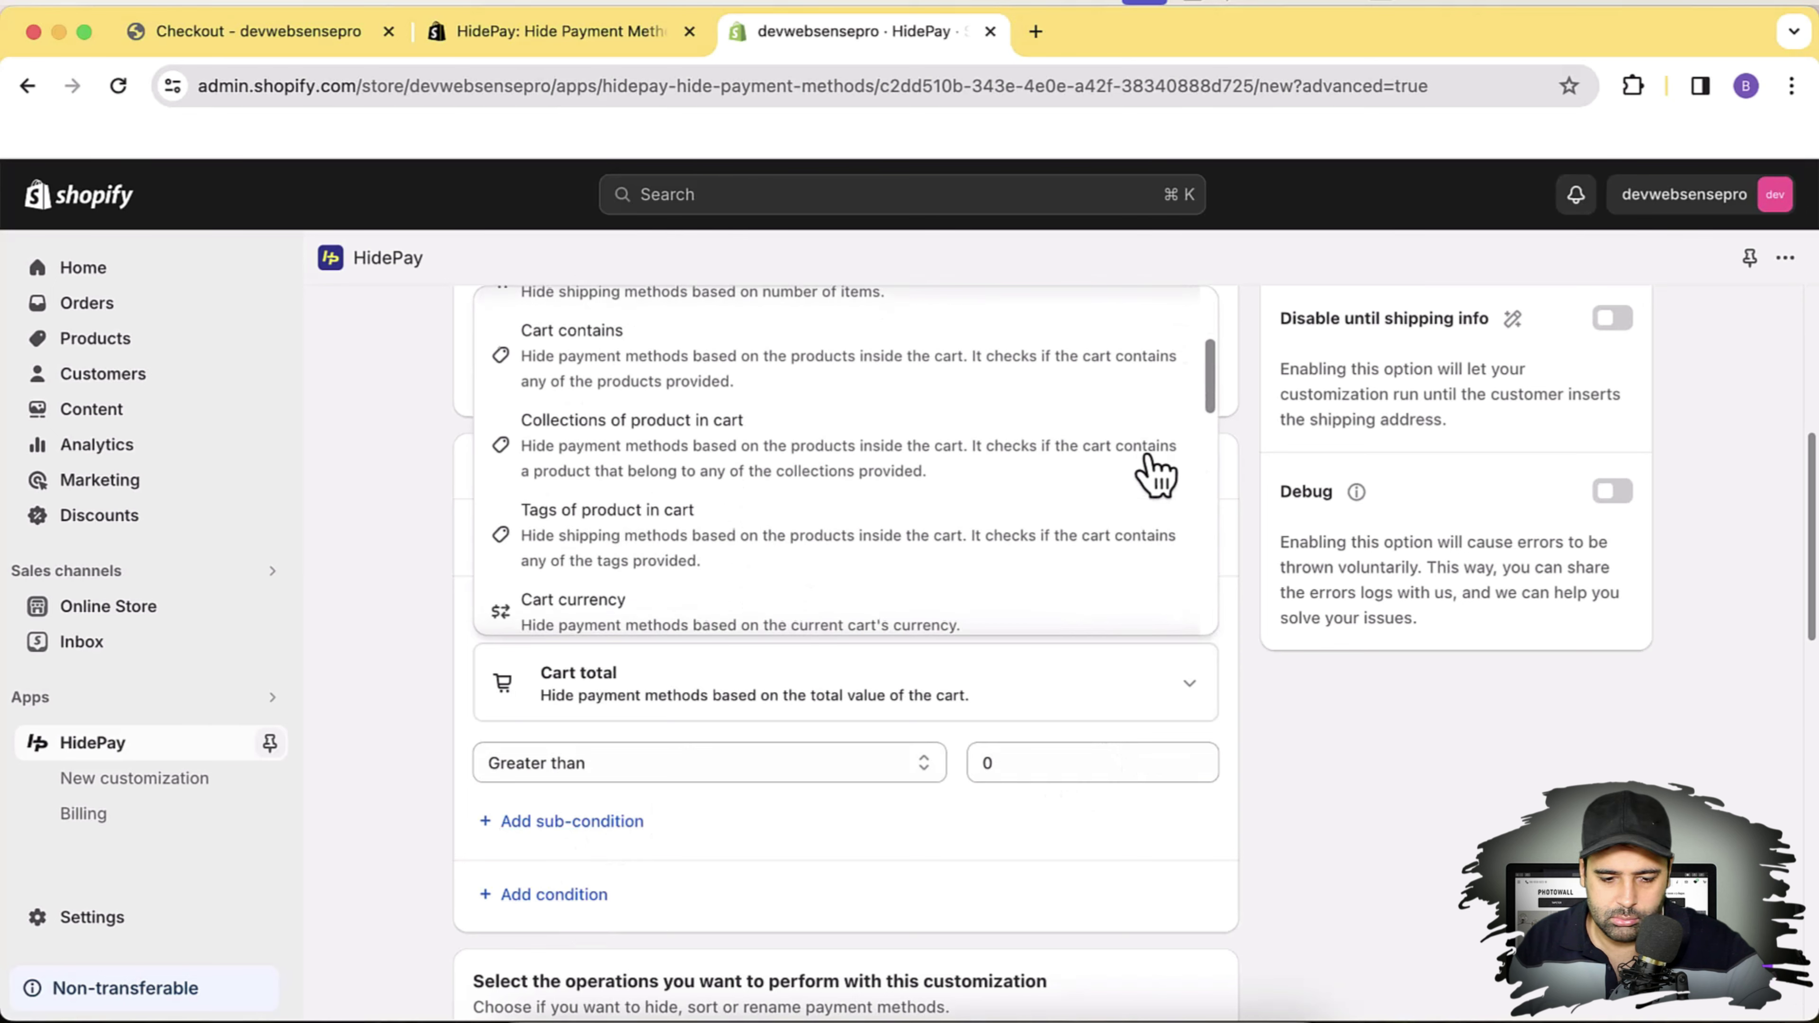
scroll(991, 423, down, 2)
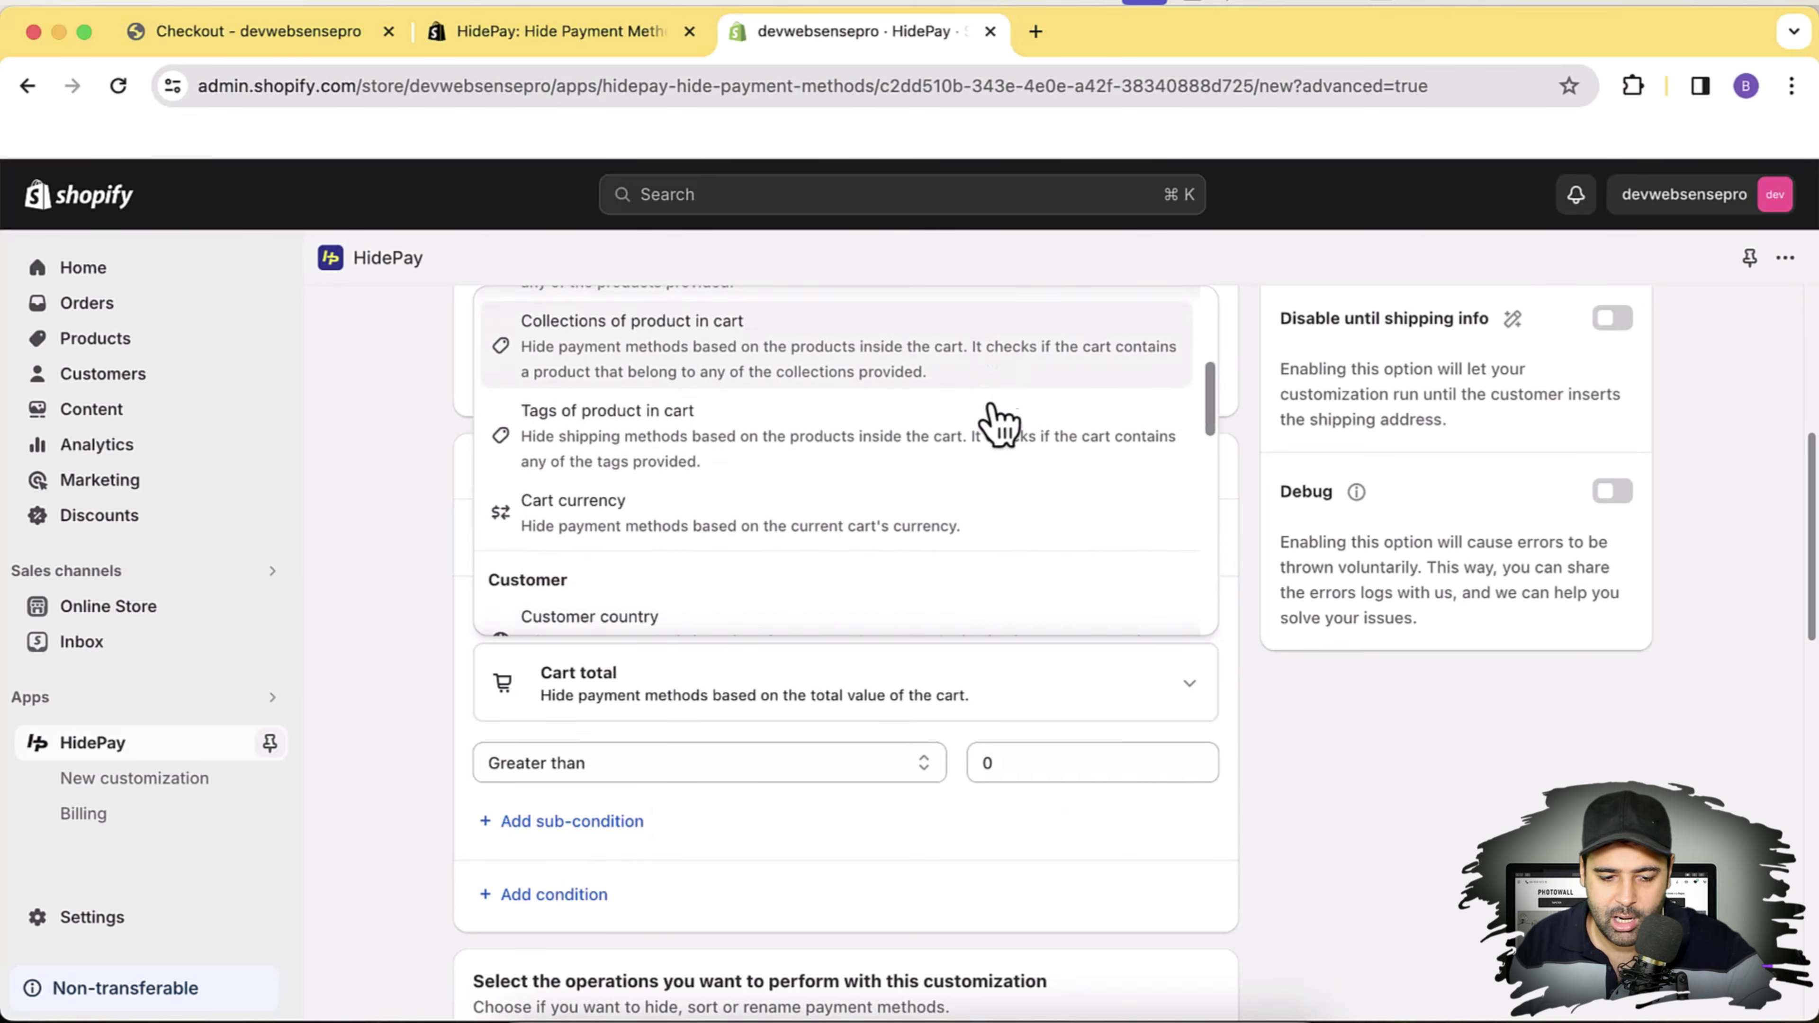
scroll(754, 460, down, 5)
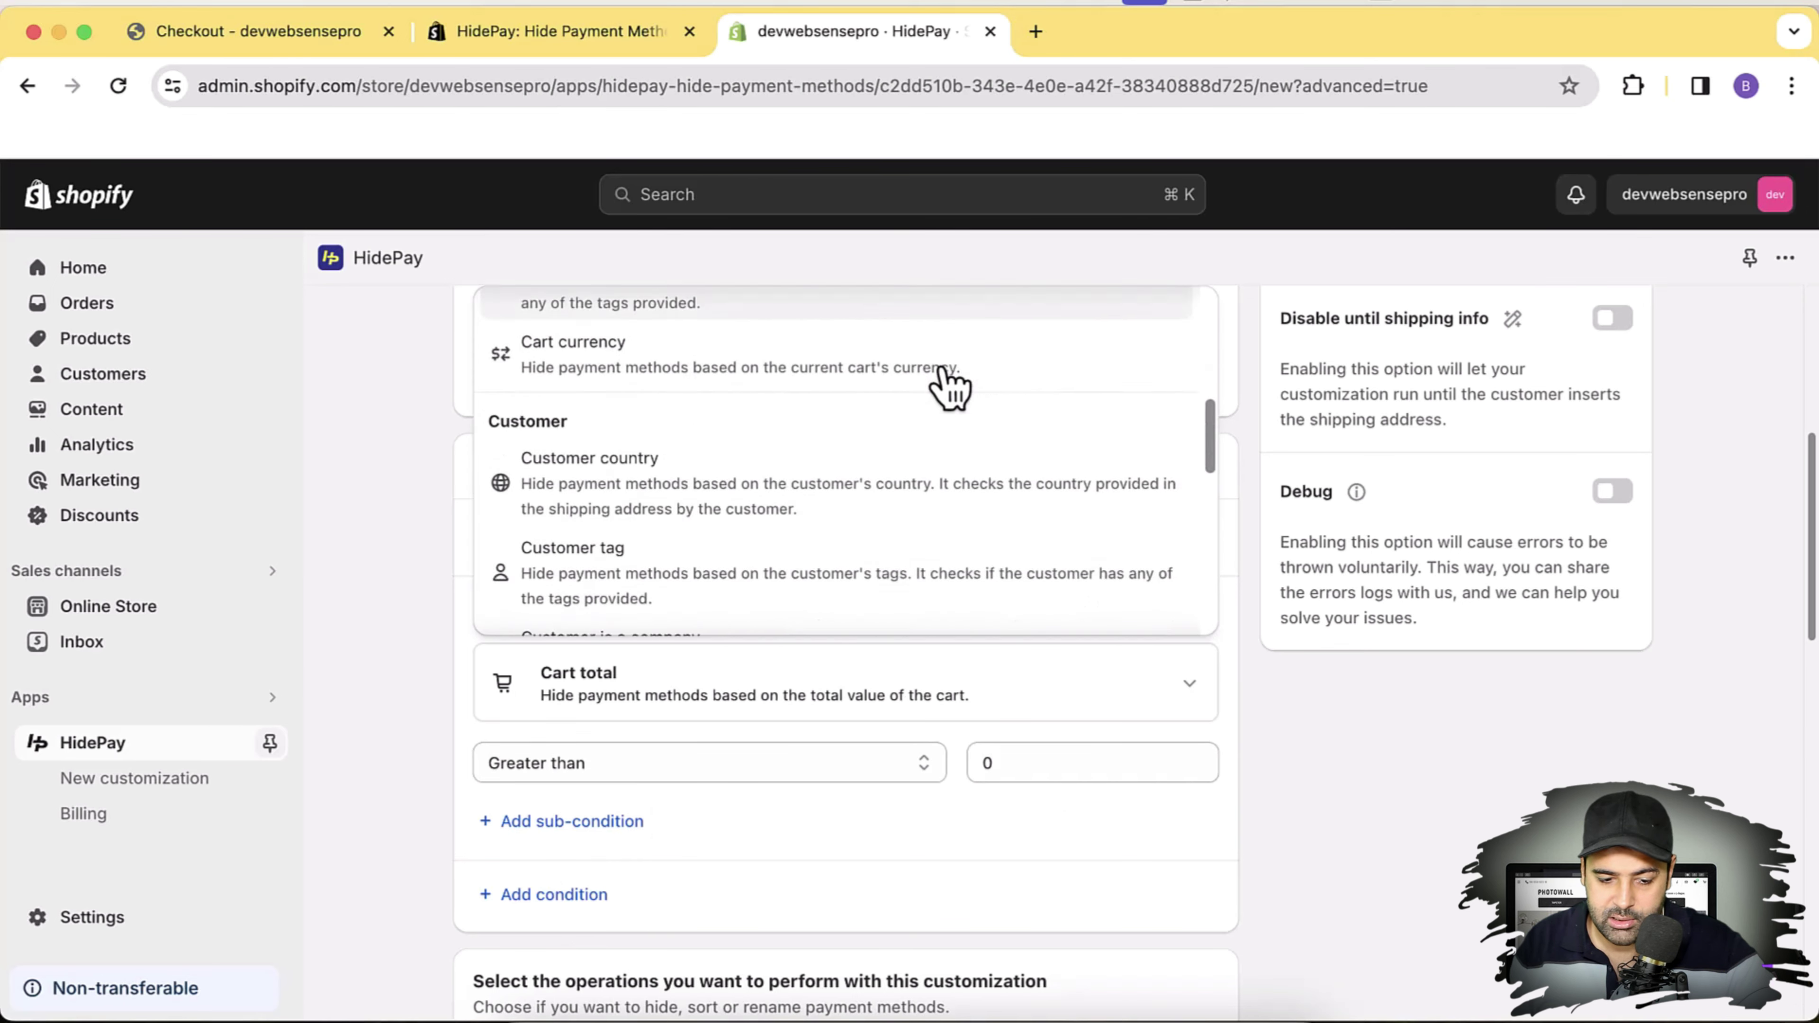
scroll(886, 362, up, 3)
scroll(886, 365, down, 2)
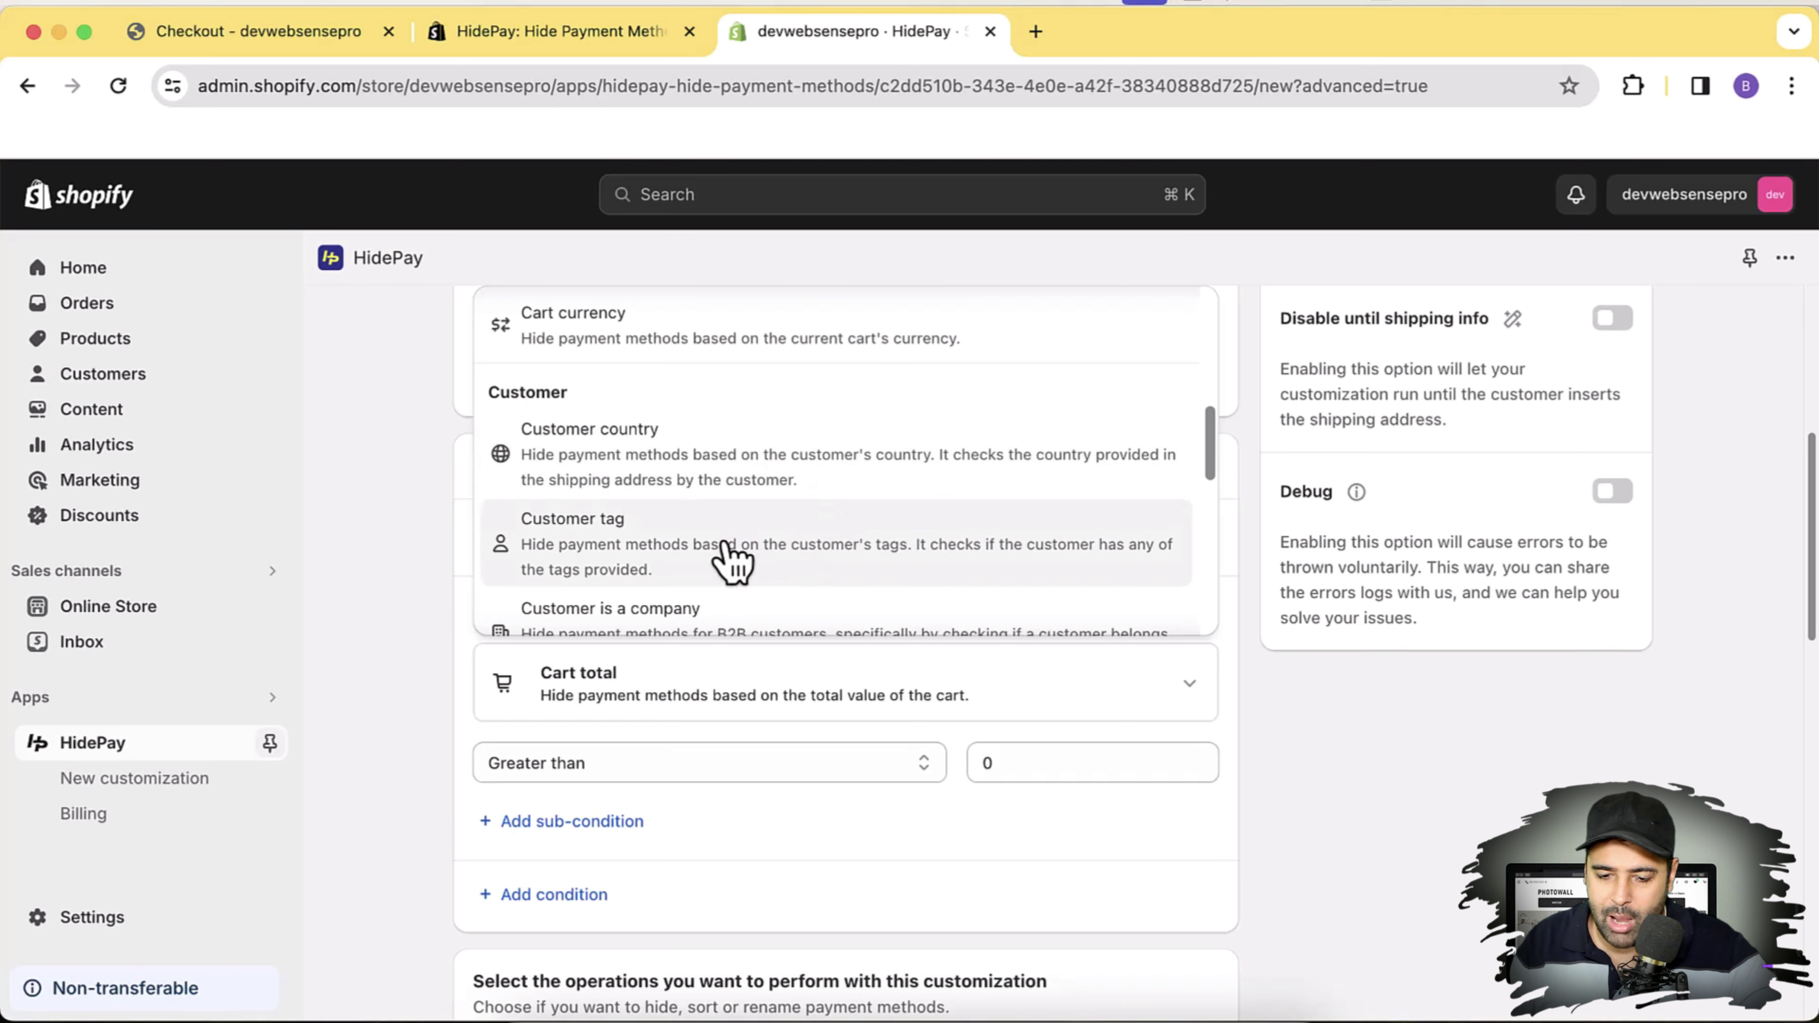
drag(1214, 445, 1212, 478)
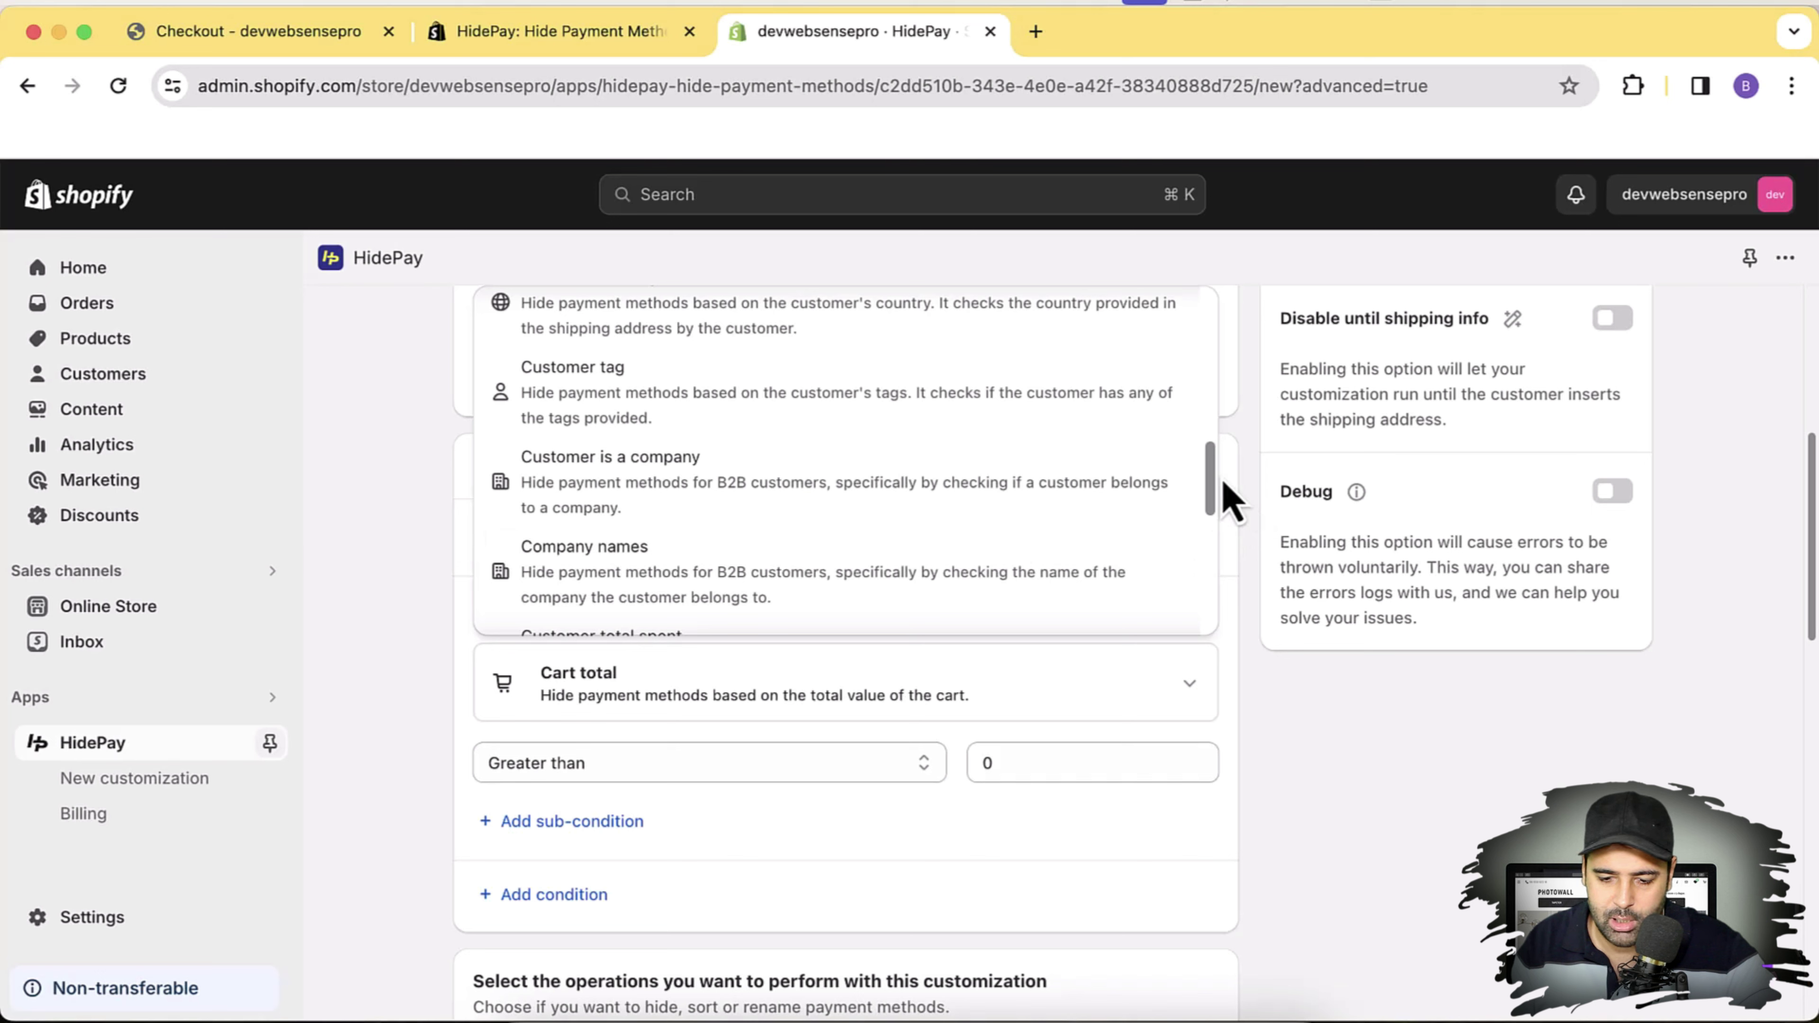
drag(1210, 490, 1210, 534)
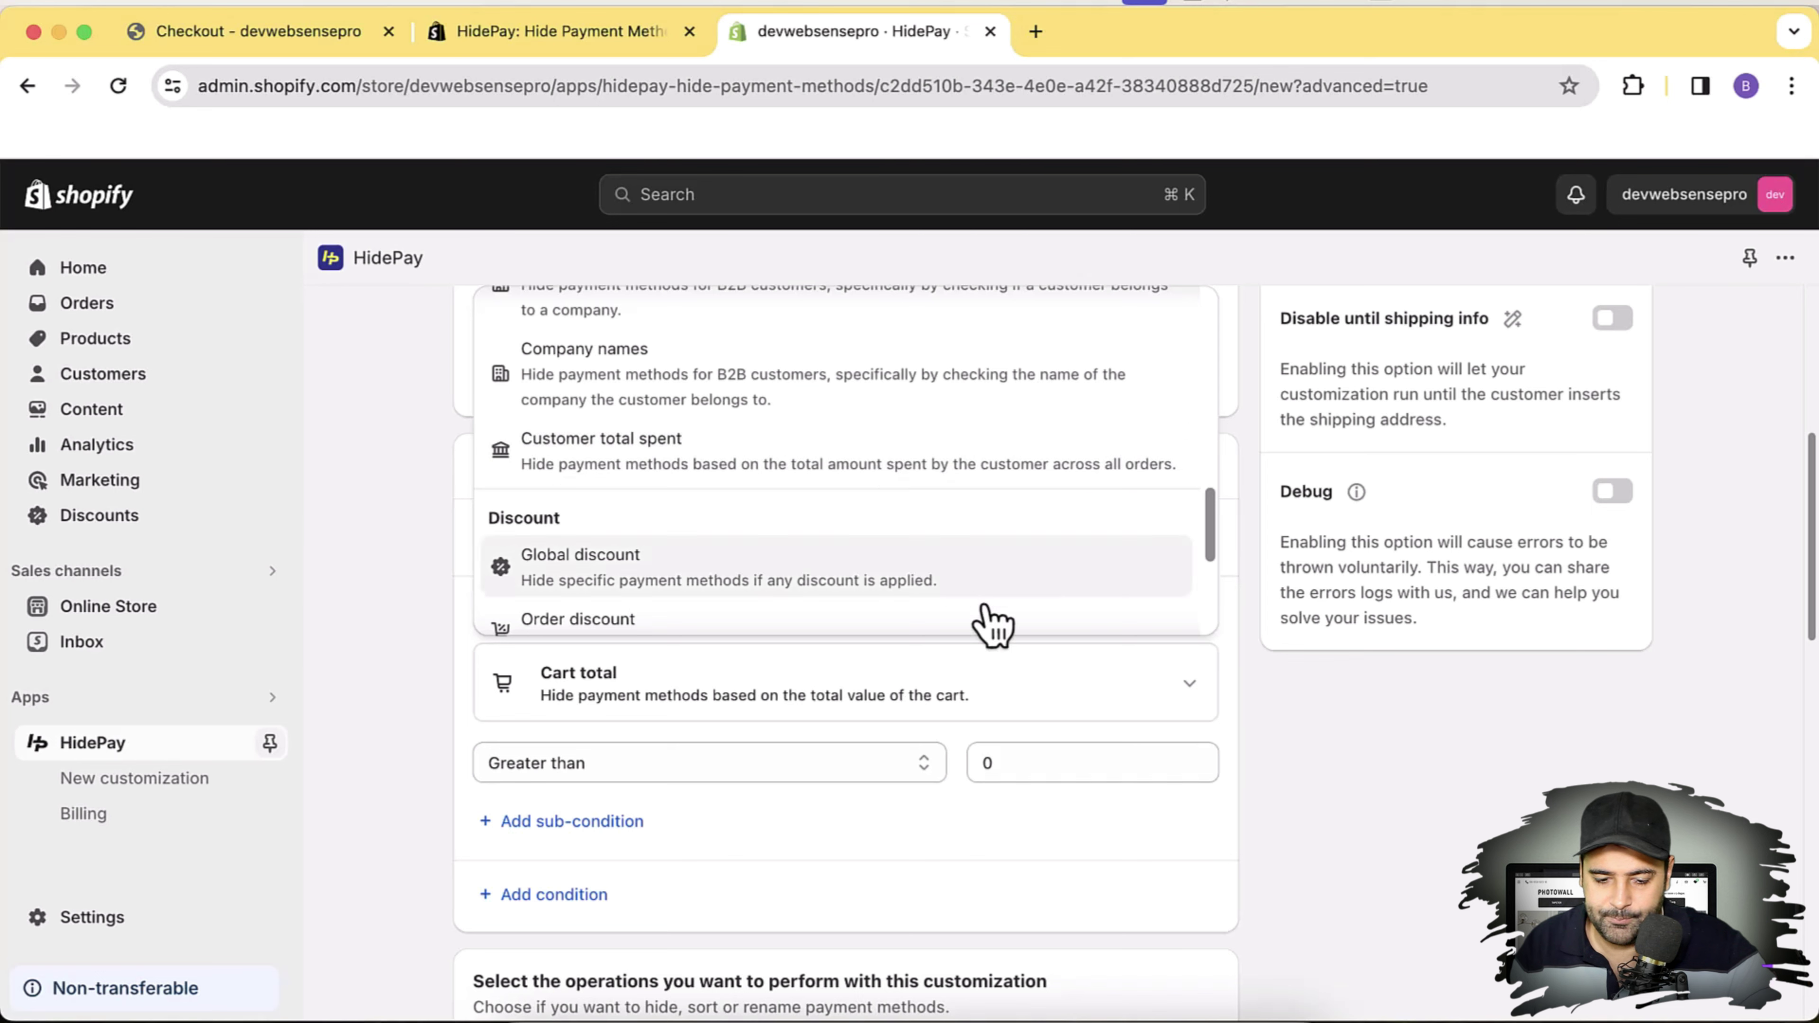
scroll(1211, 580, down, 3)
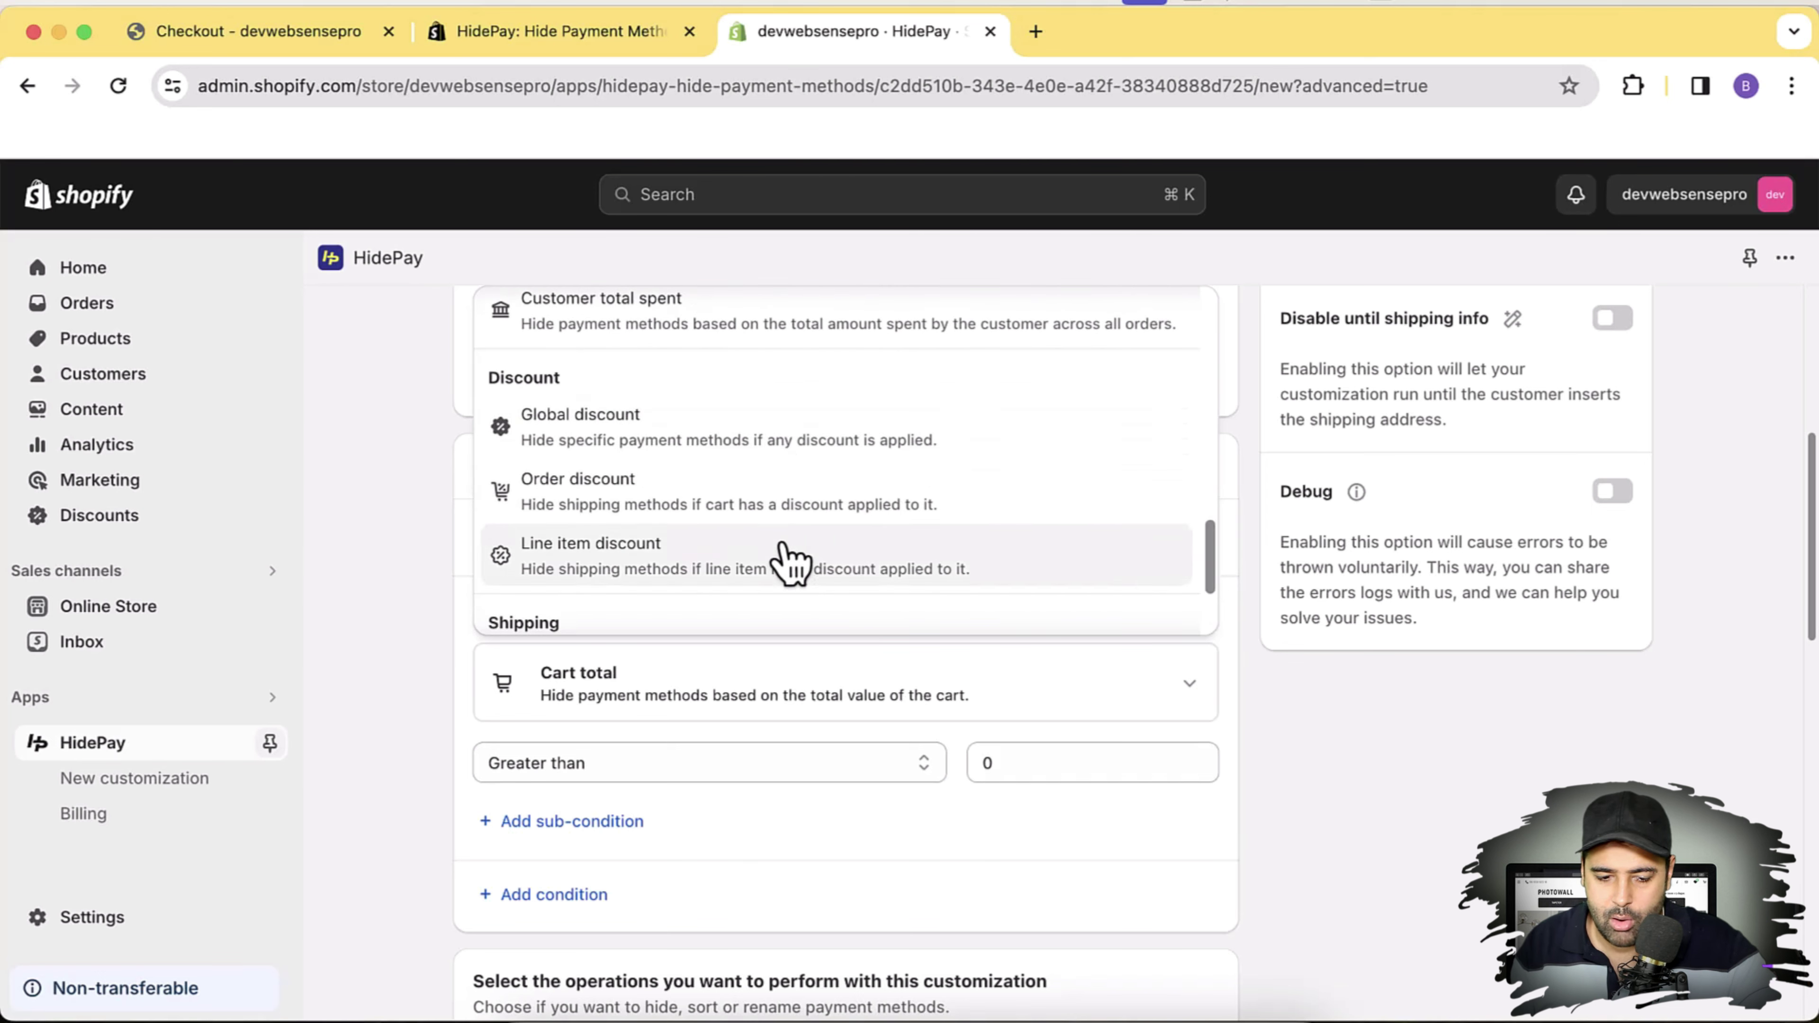
drag(1218, 571, 1212, 320)
scroll(1503, 767, up, 10)
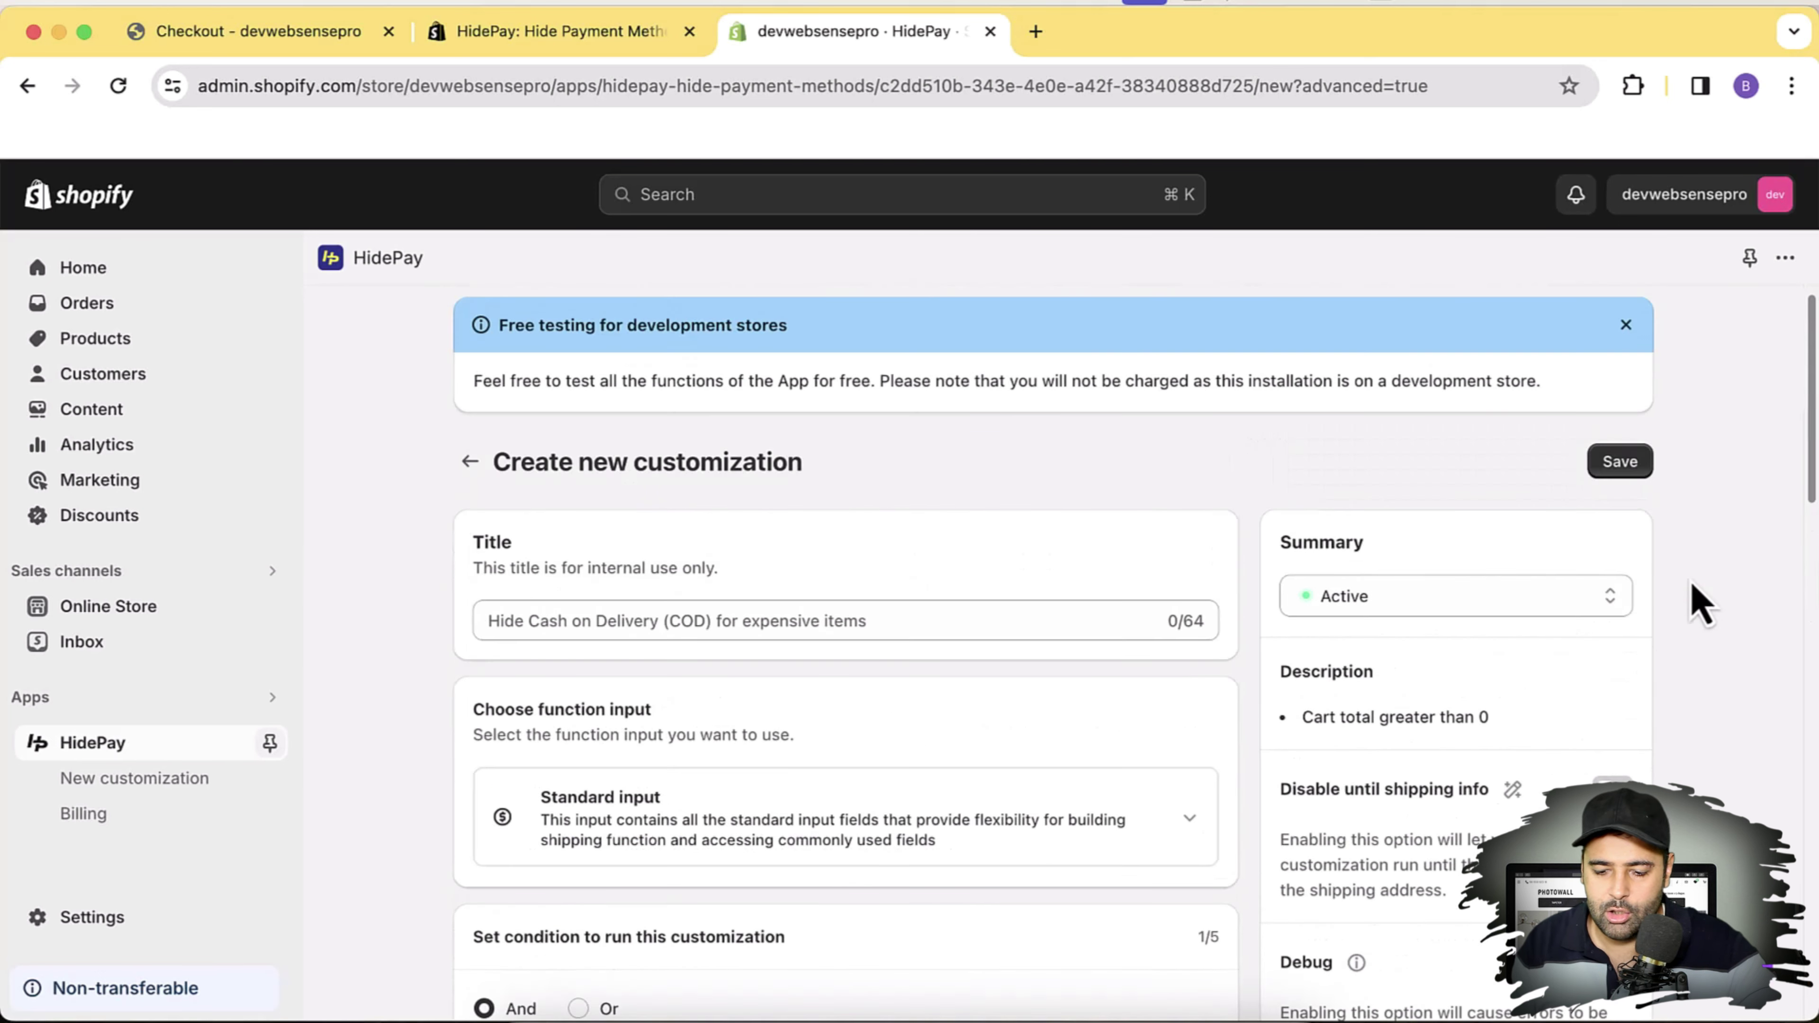
Step: Set the first condition of the advanced customization to cart total greater than 100
scroll(1680, 566, down, 10)
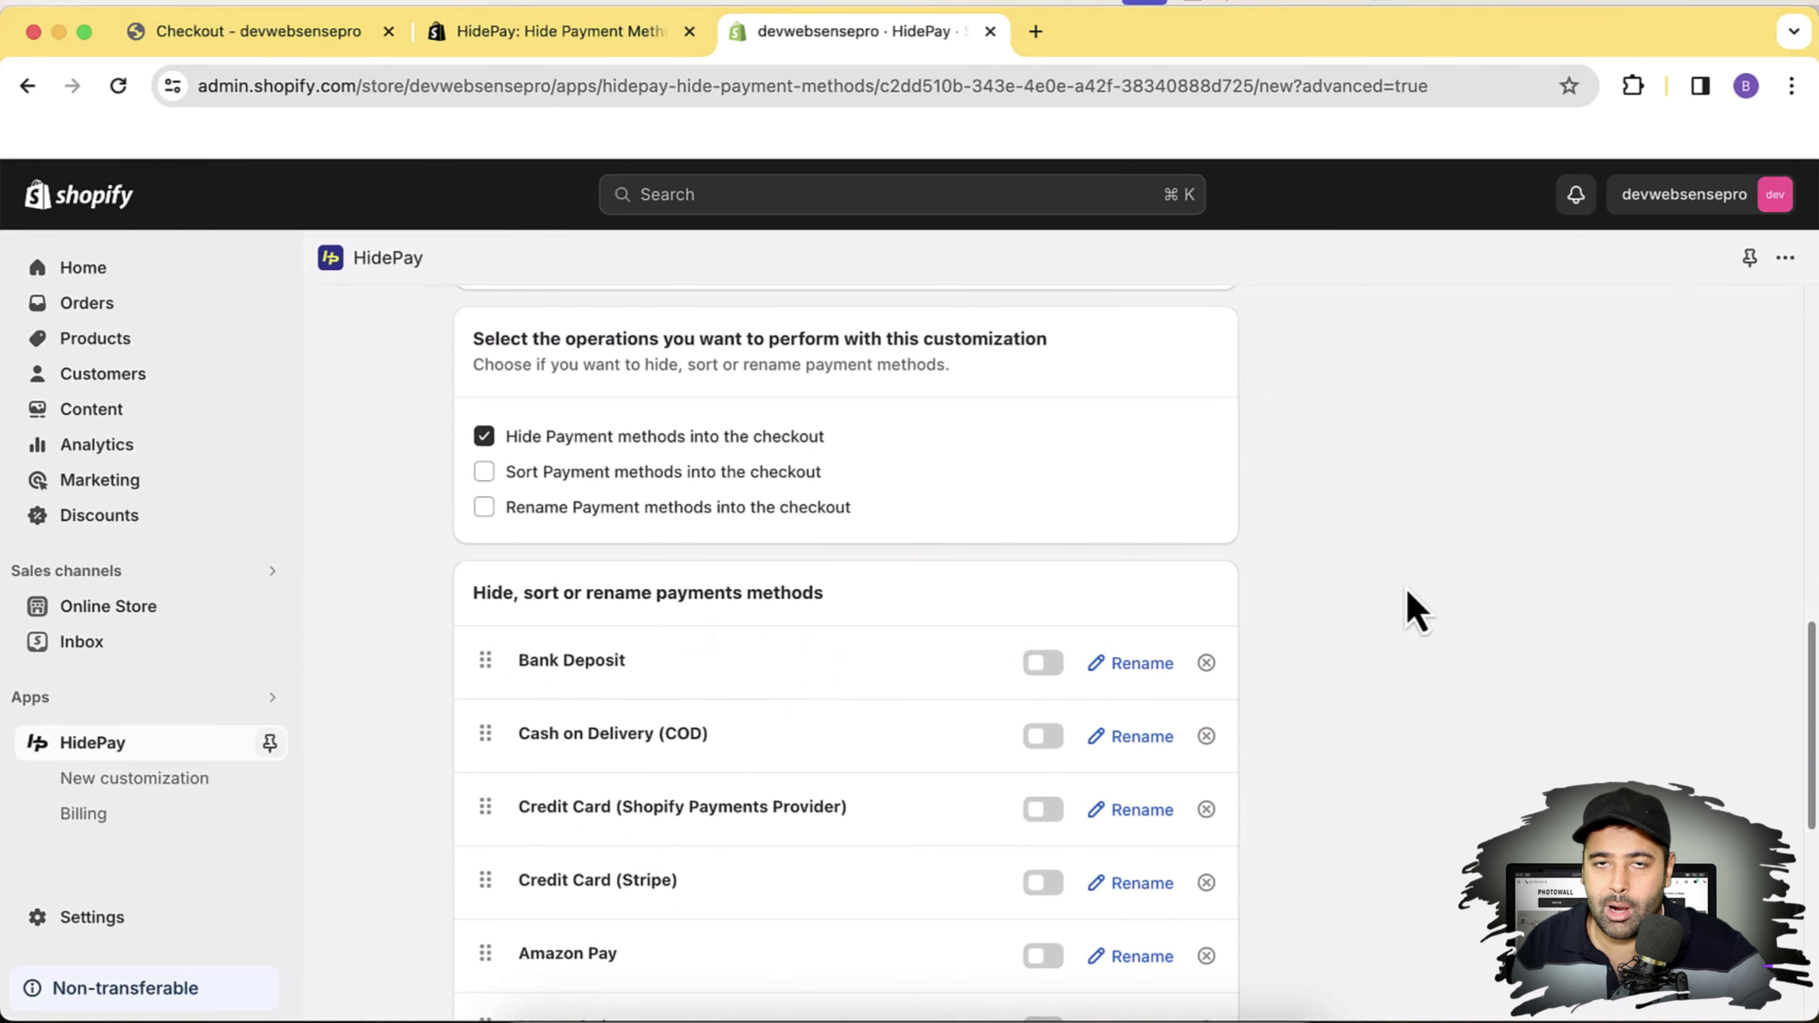
scroll(1190, 754, up, 8)
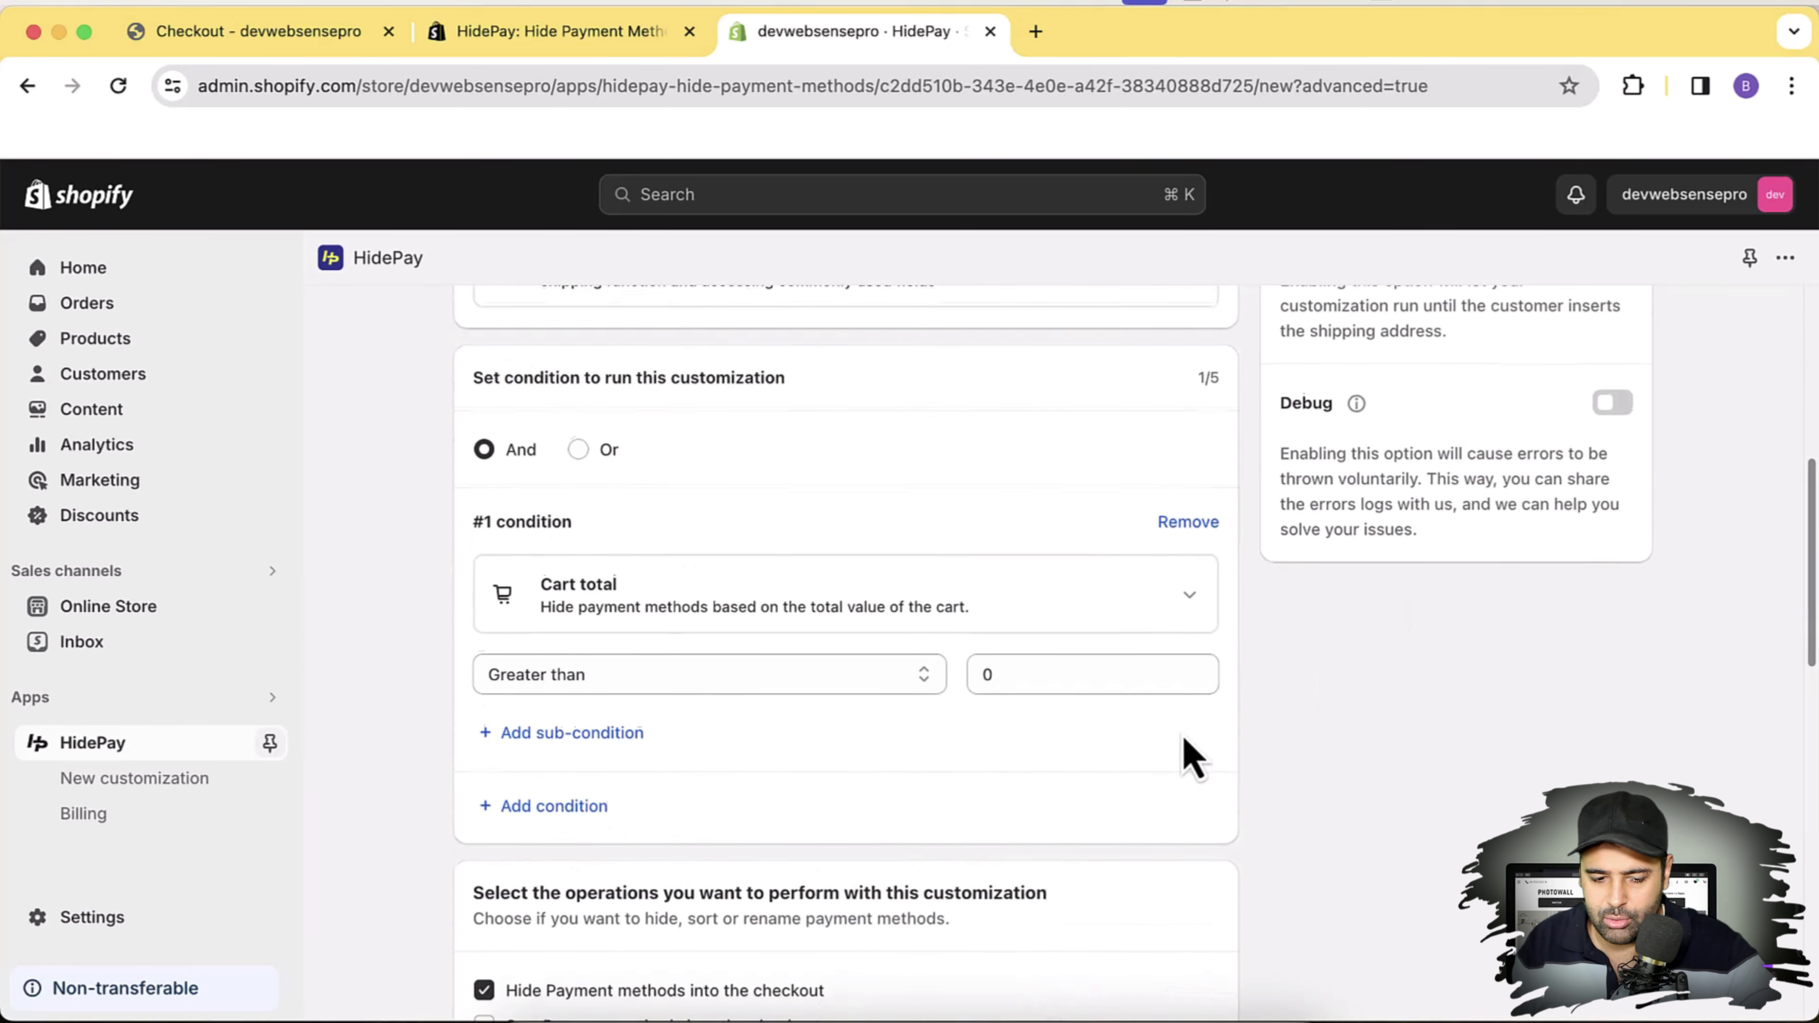
scroll(1271, 496, up, 3)
scroll(1271, 496, down, 4)
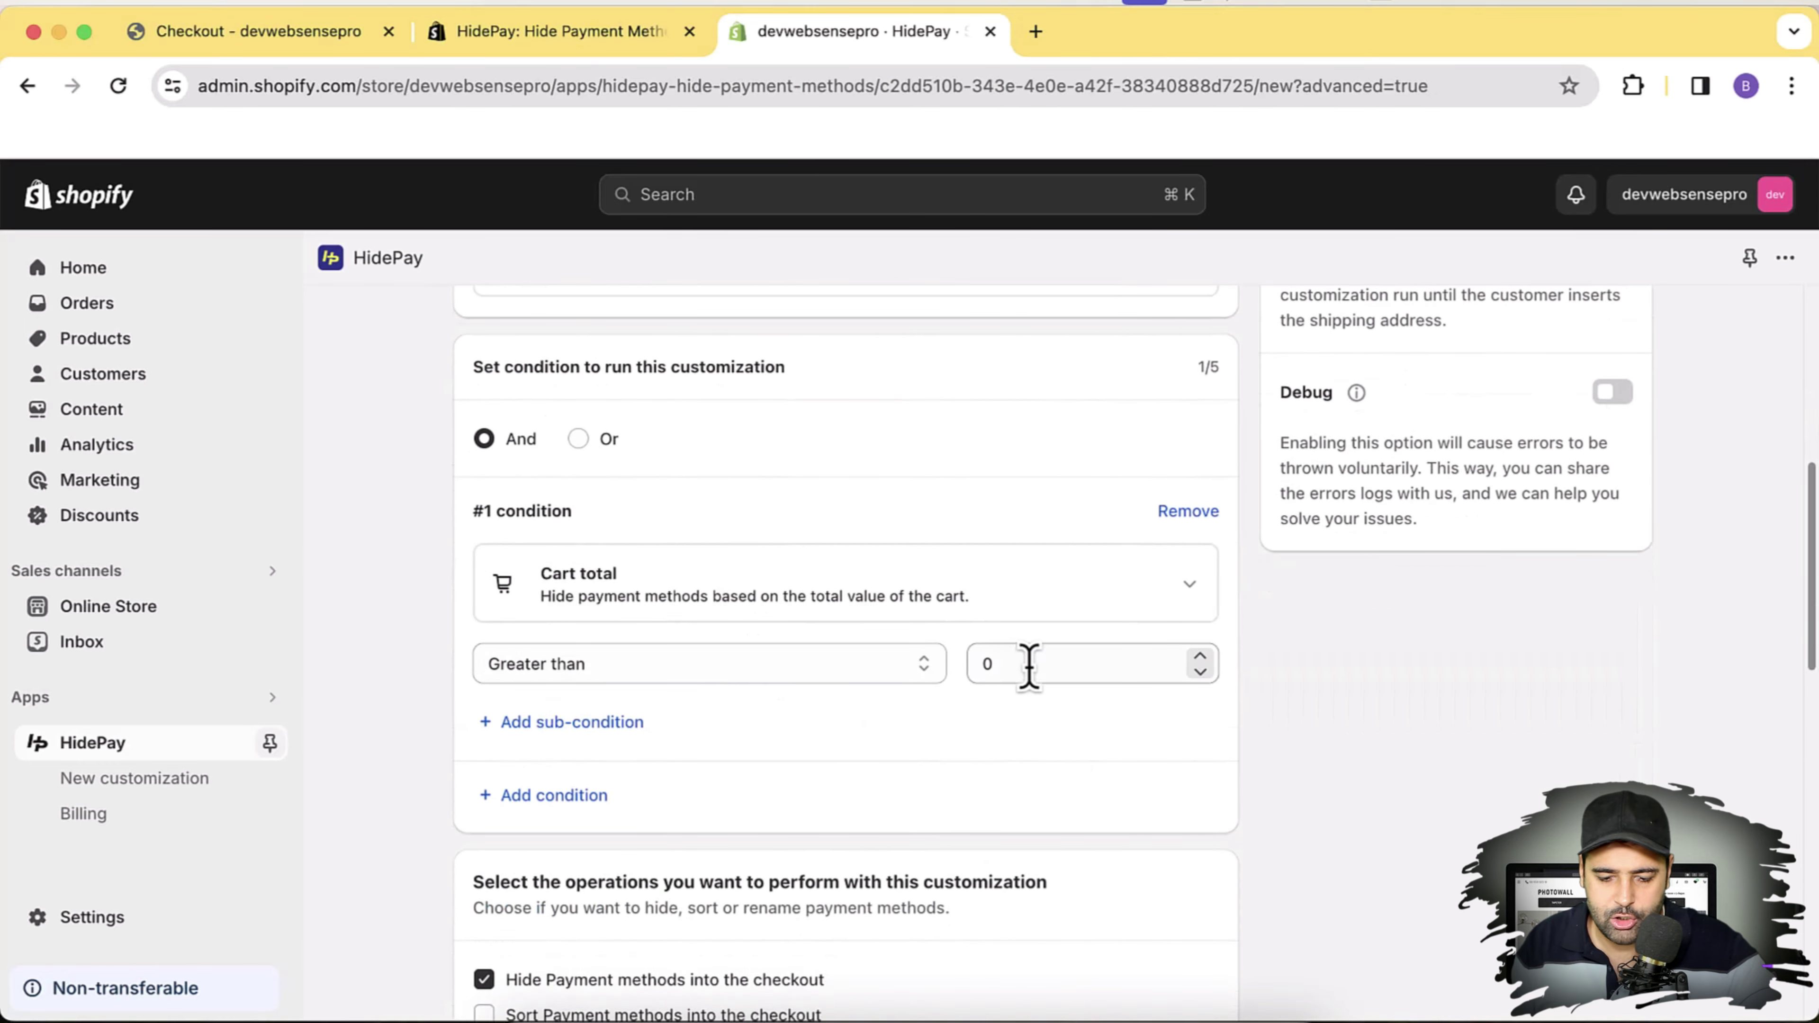
drag(1027, 663, 975, 681)
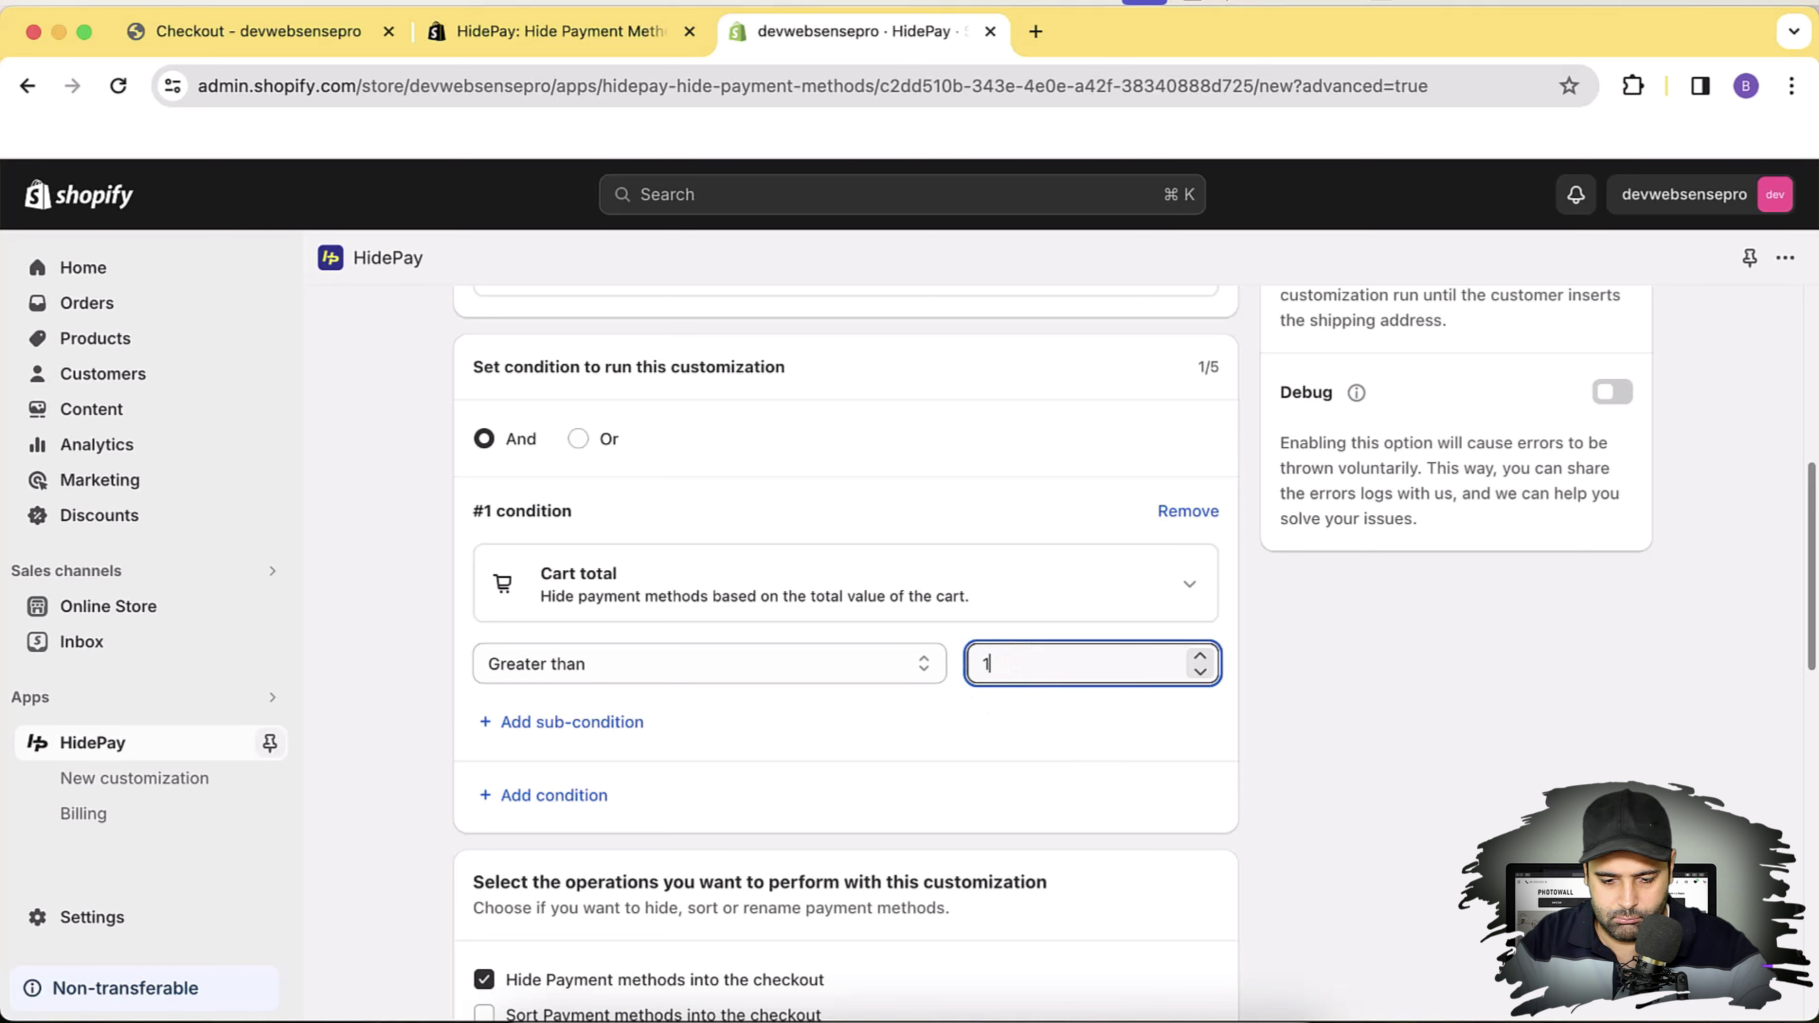
text(100)
click(1275, 713)
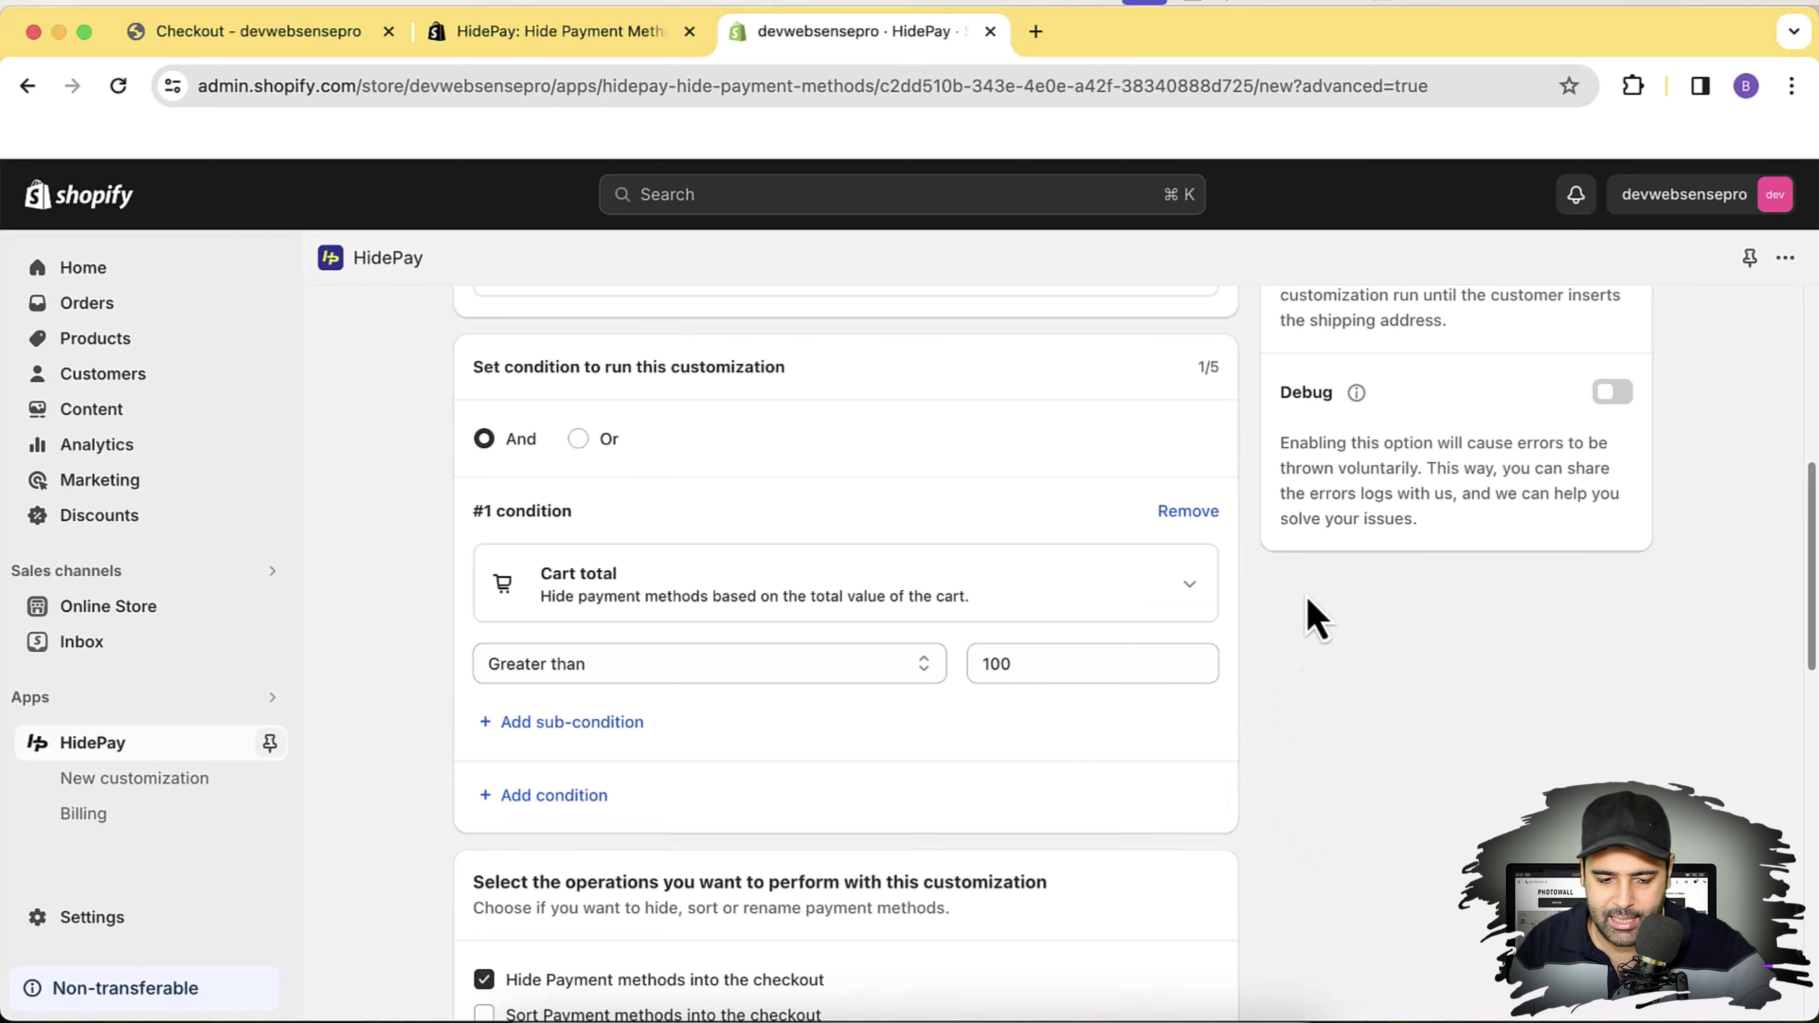
Step: Switch the logic between conditions to Or, and return it to And
scroll(1293, 627, down, 1)
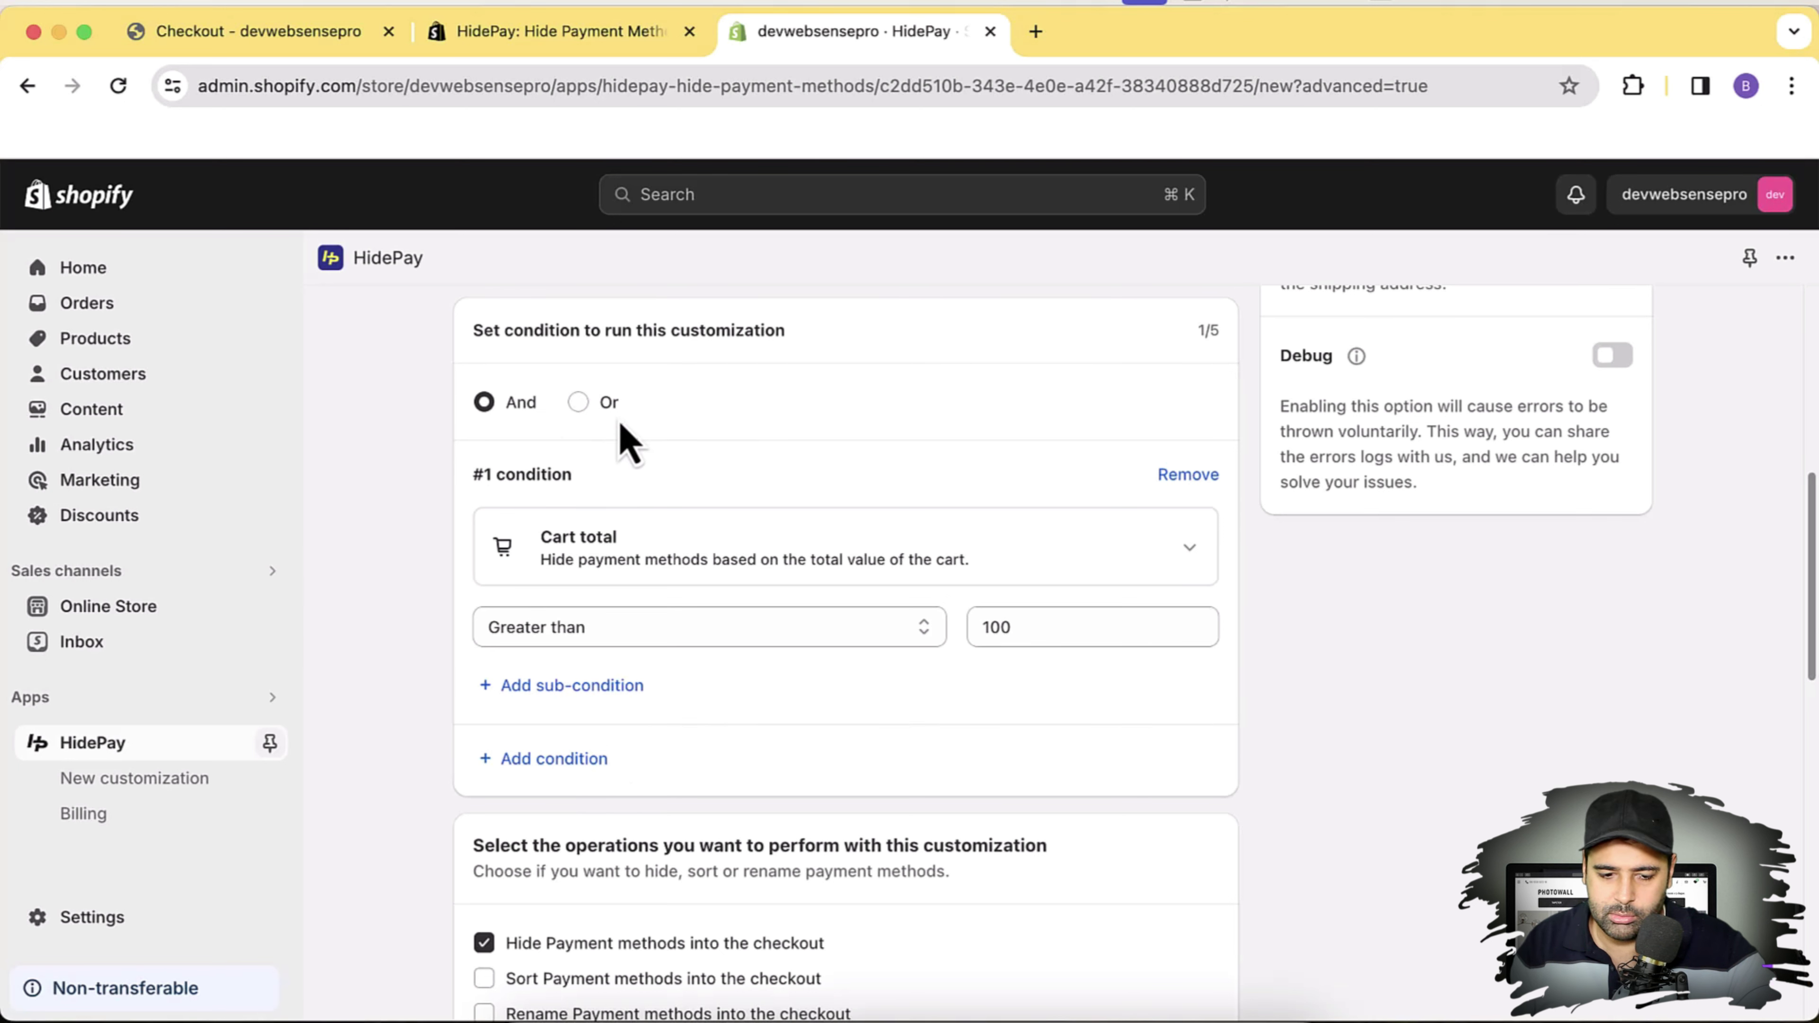
click(579, 404)
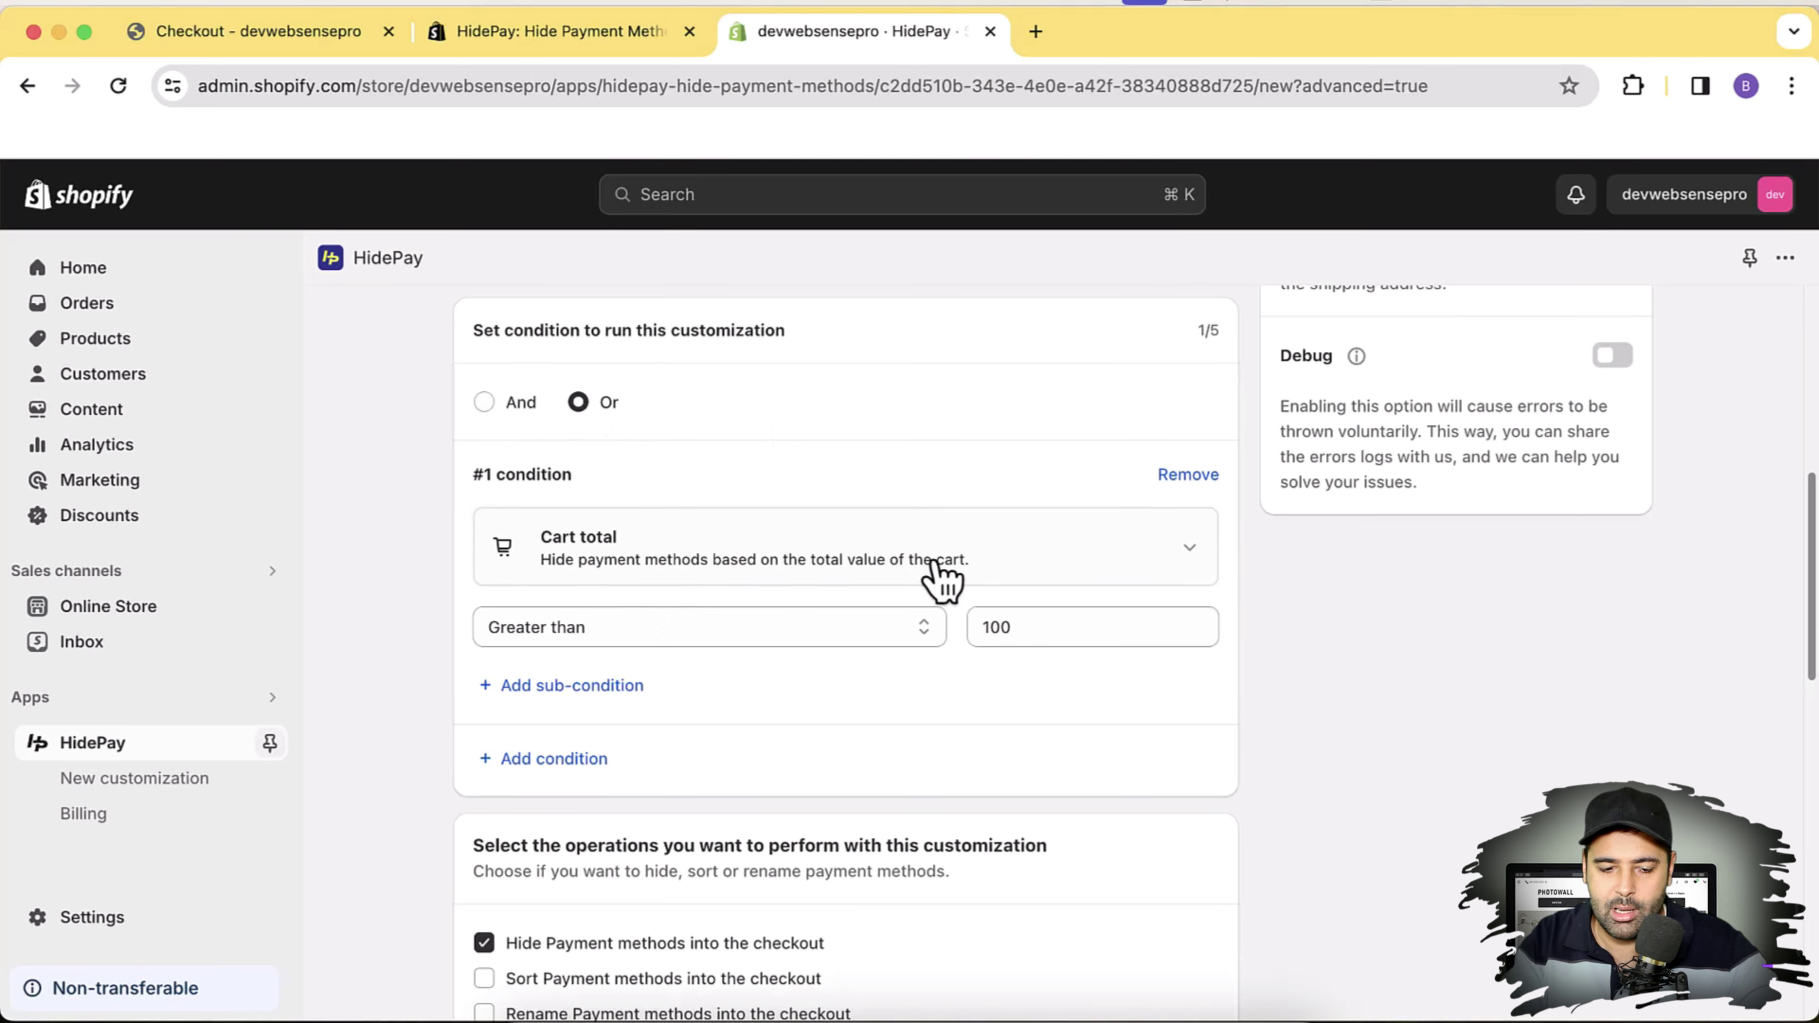
click(485, 403)
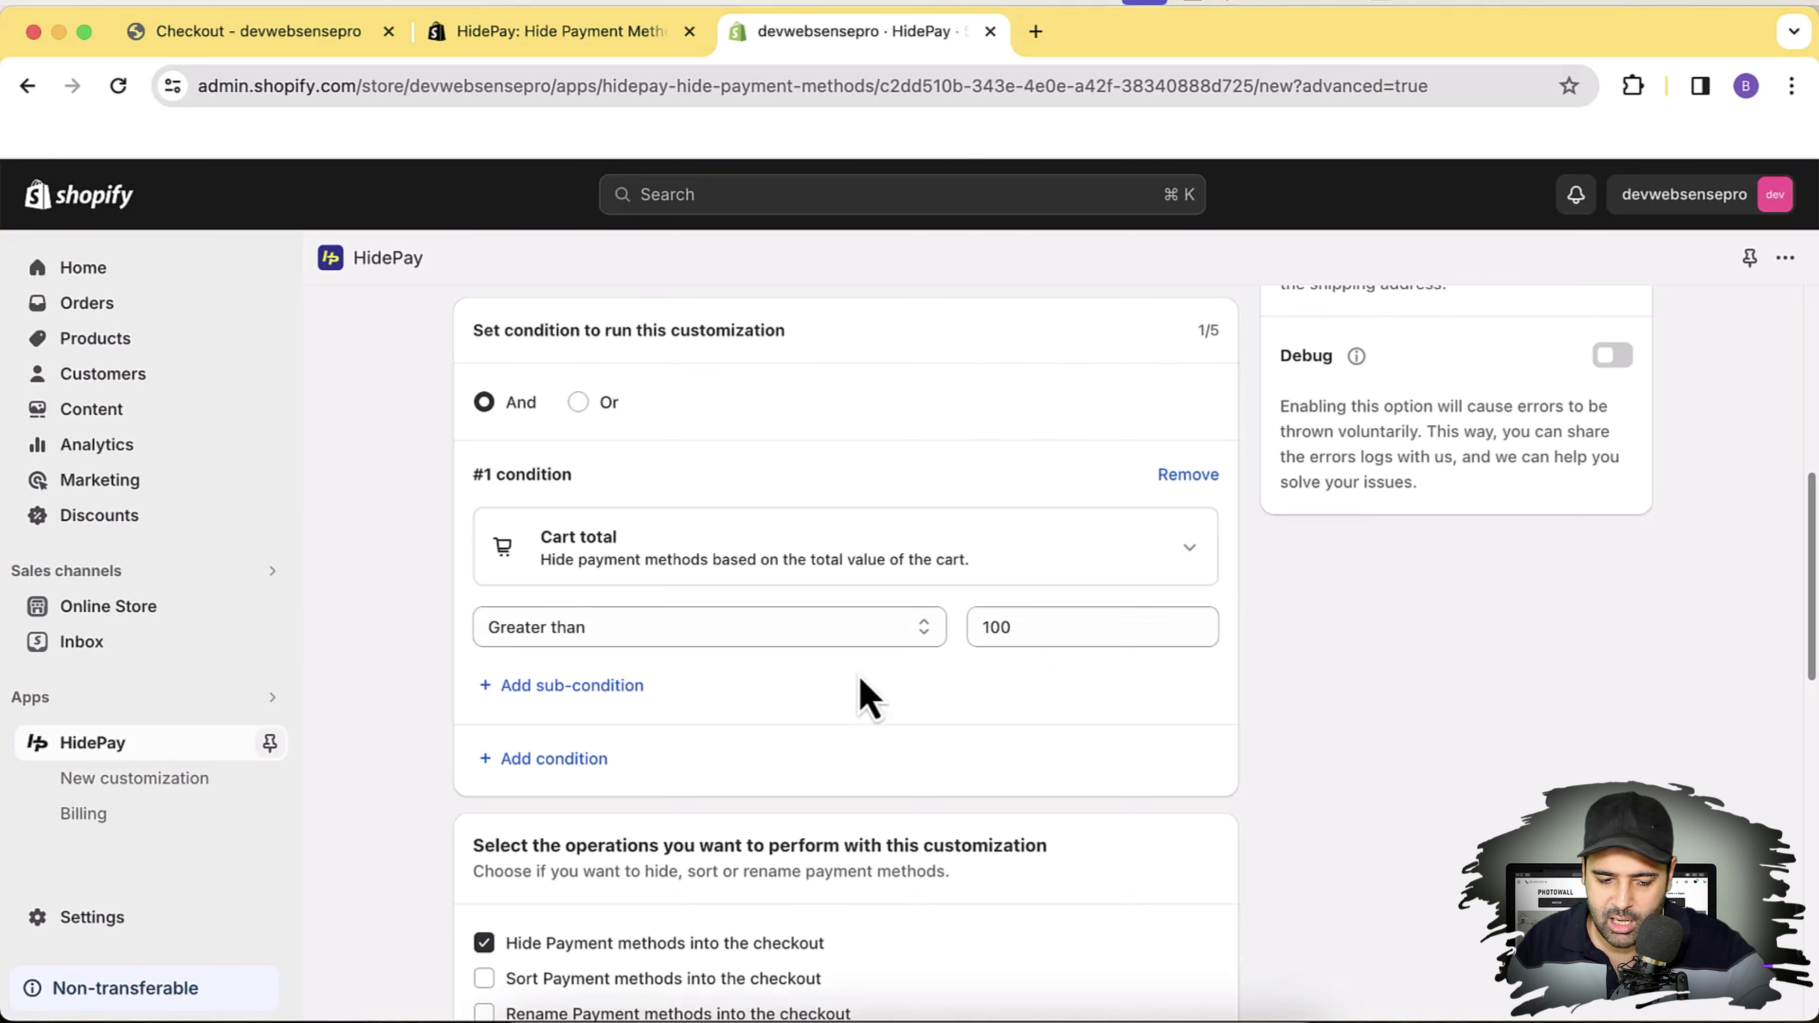
Step: Add a second condition to the customization and set its type to Cart contains
click(555, 758)
scroll(921, 885, down, 1)
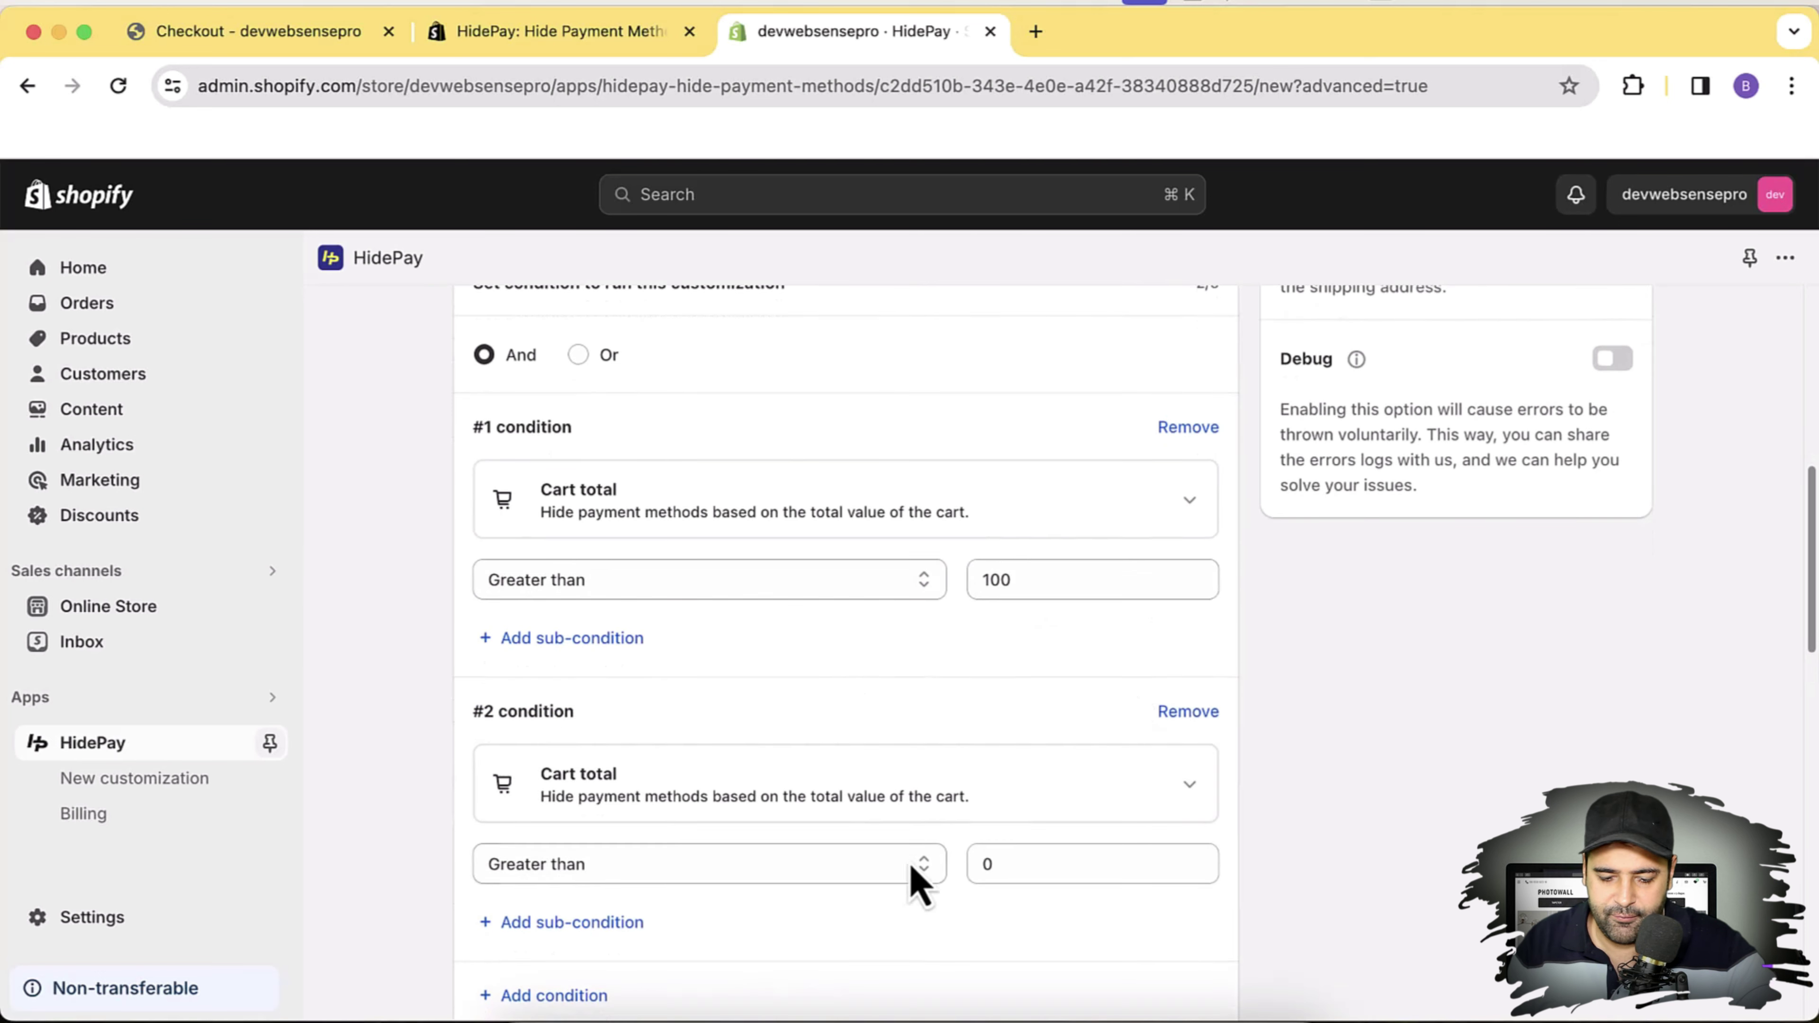
click(920, 885)
click(1186, 808)
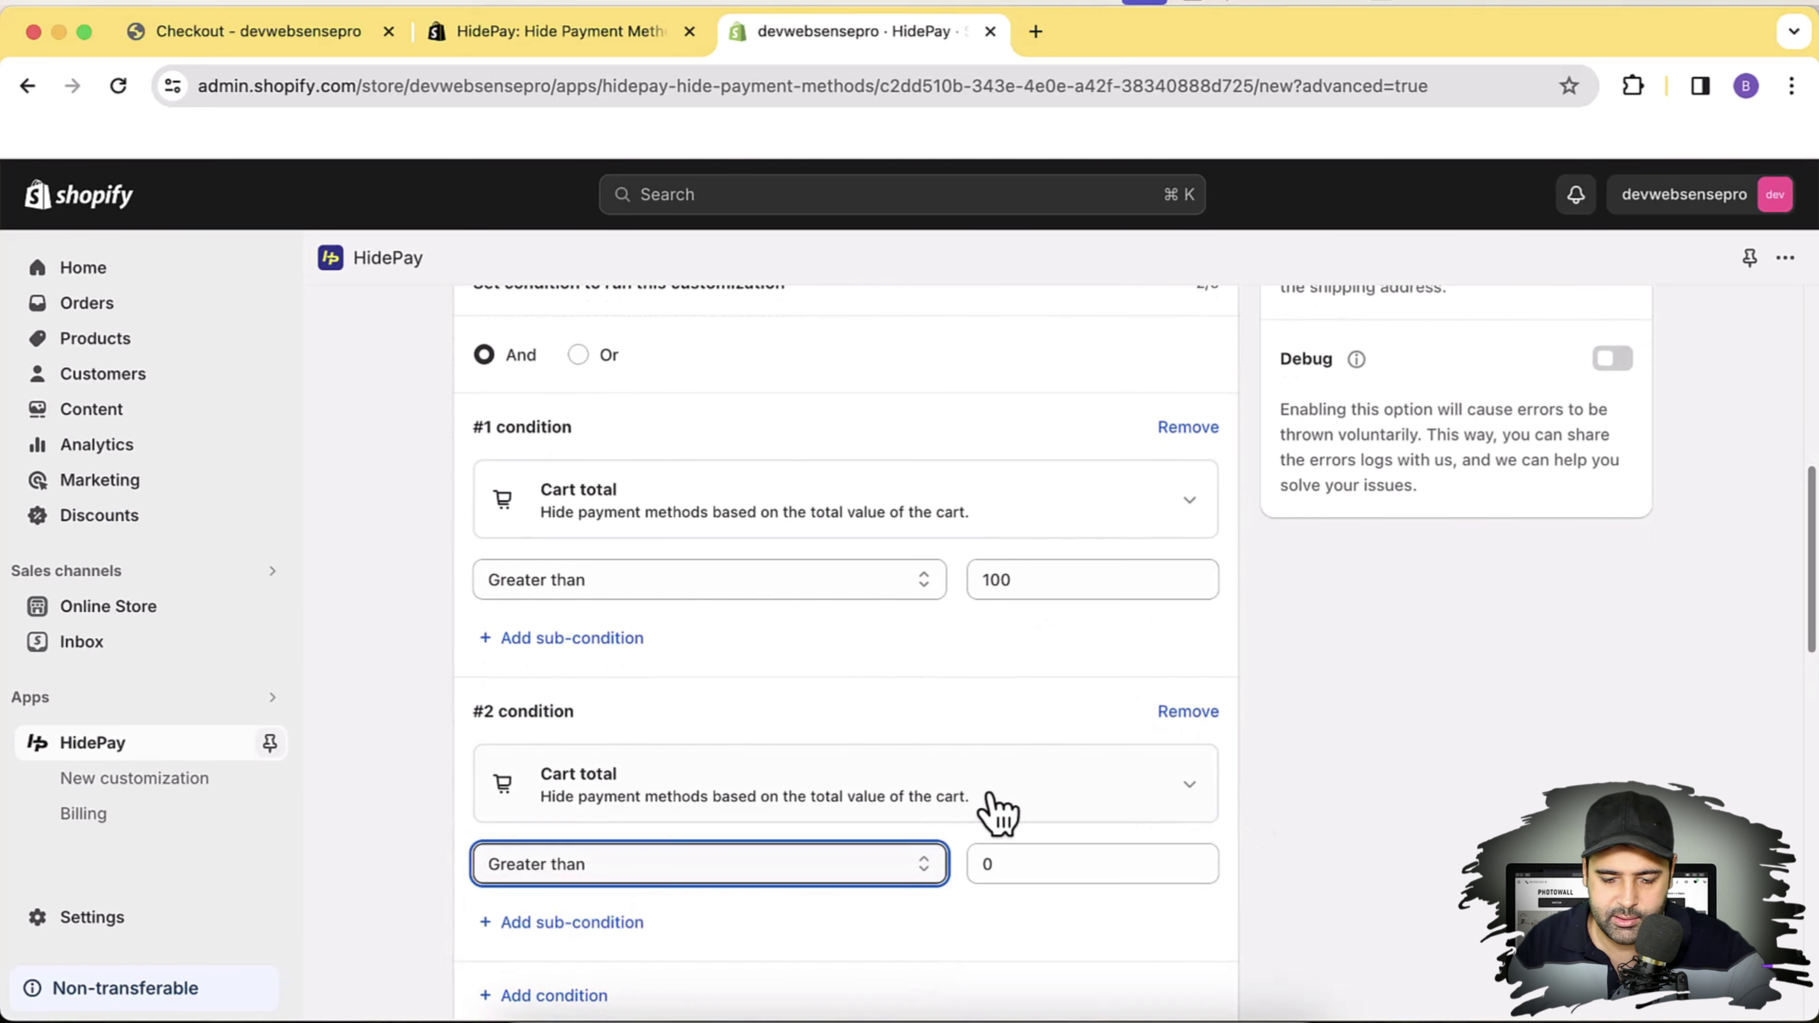
click(998, 812)
scroll(1017, 466, down, 1)
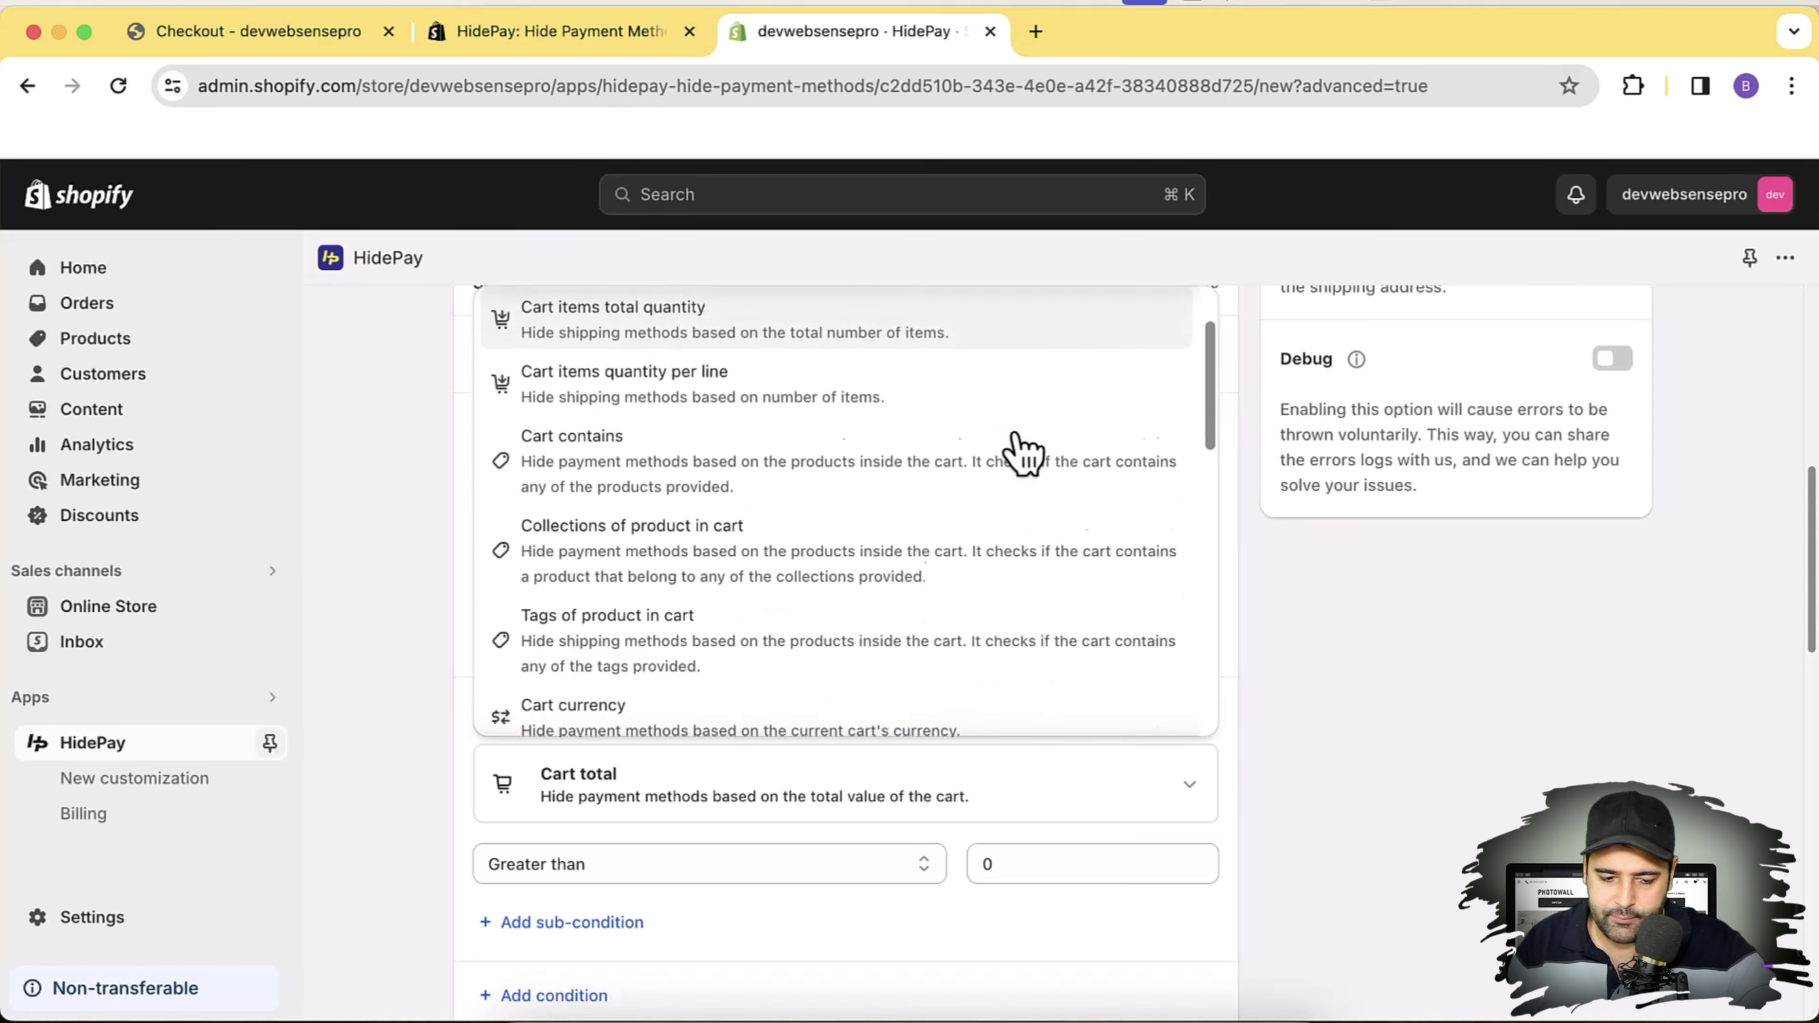
scroll(1024, 453, down, 6)
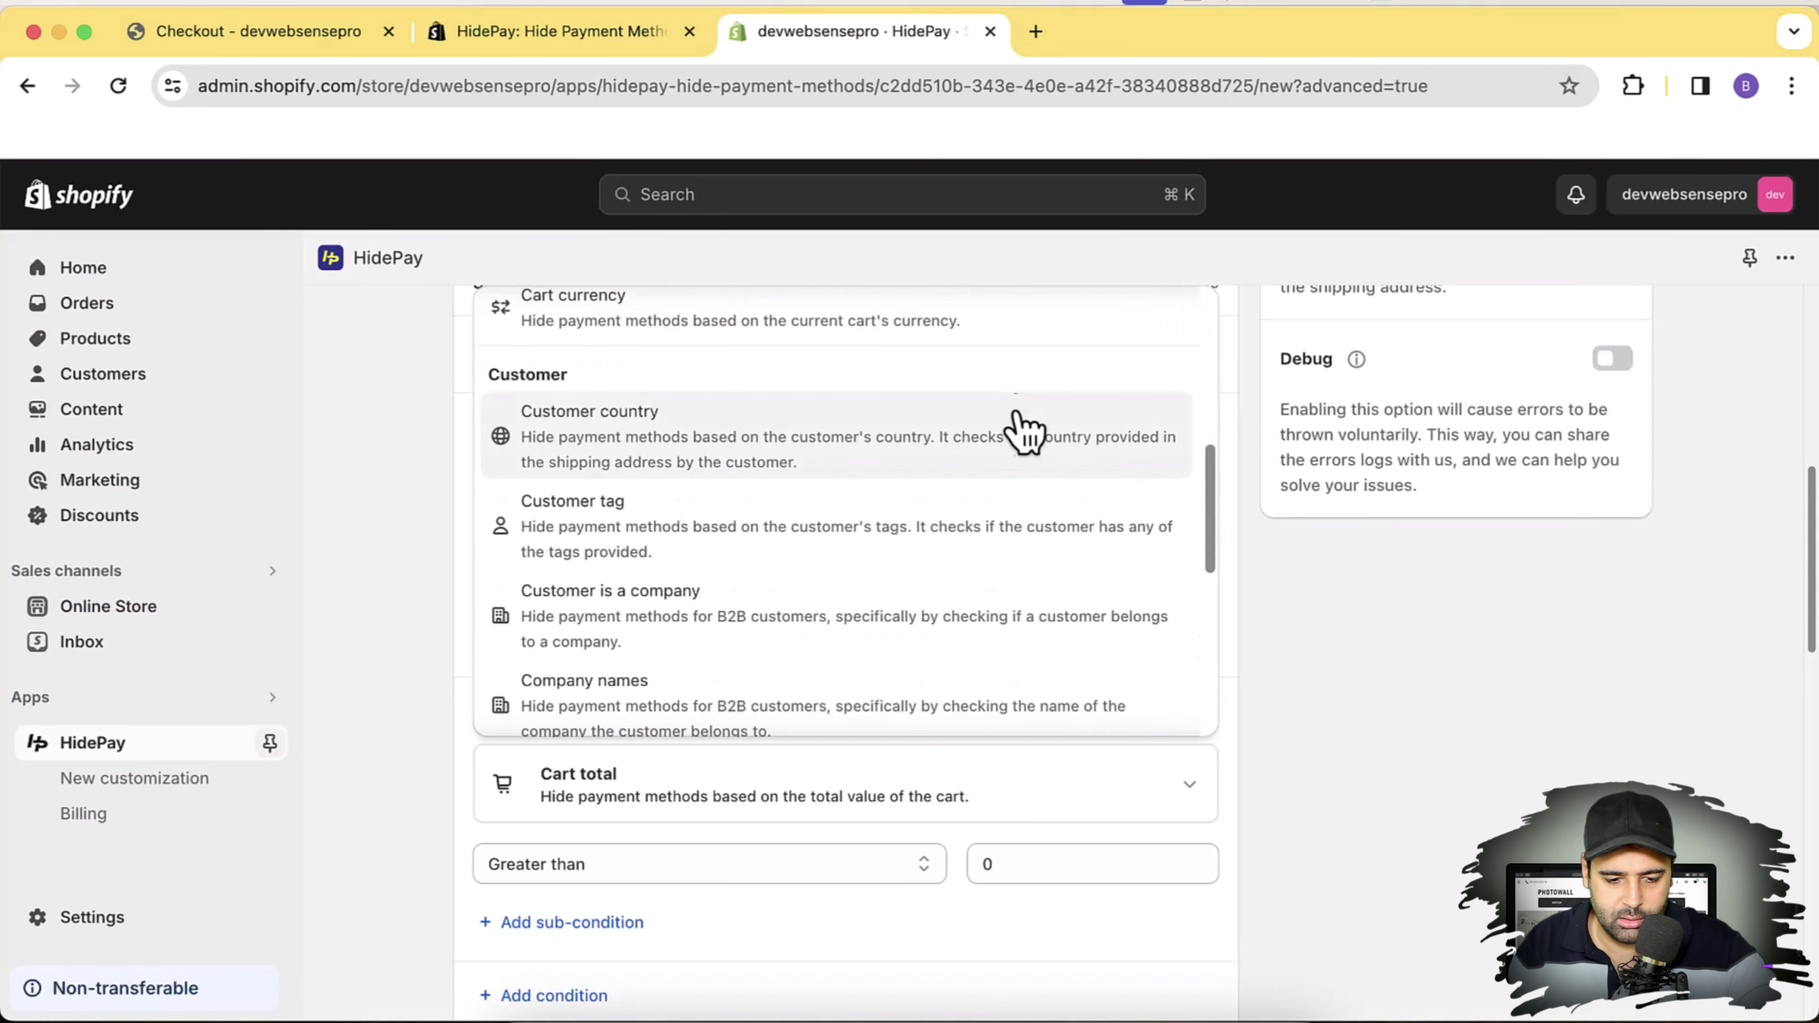
scroll(1021, 459, up, 5)
scroll(1027, 402, down, 10)
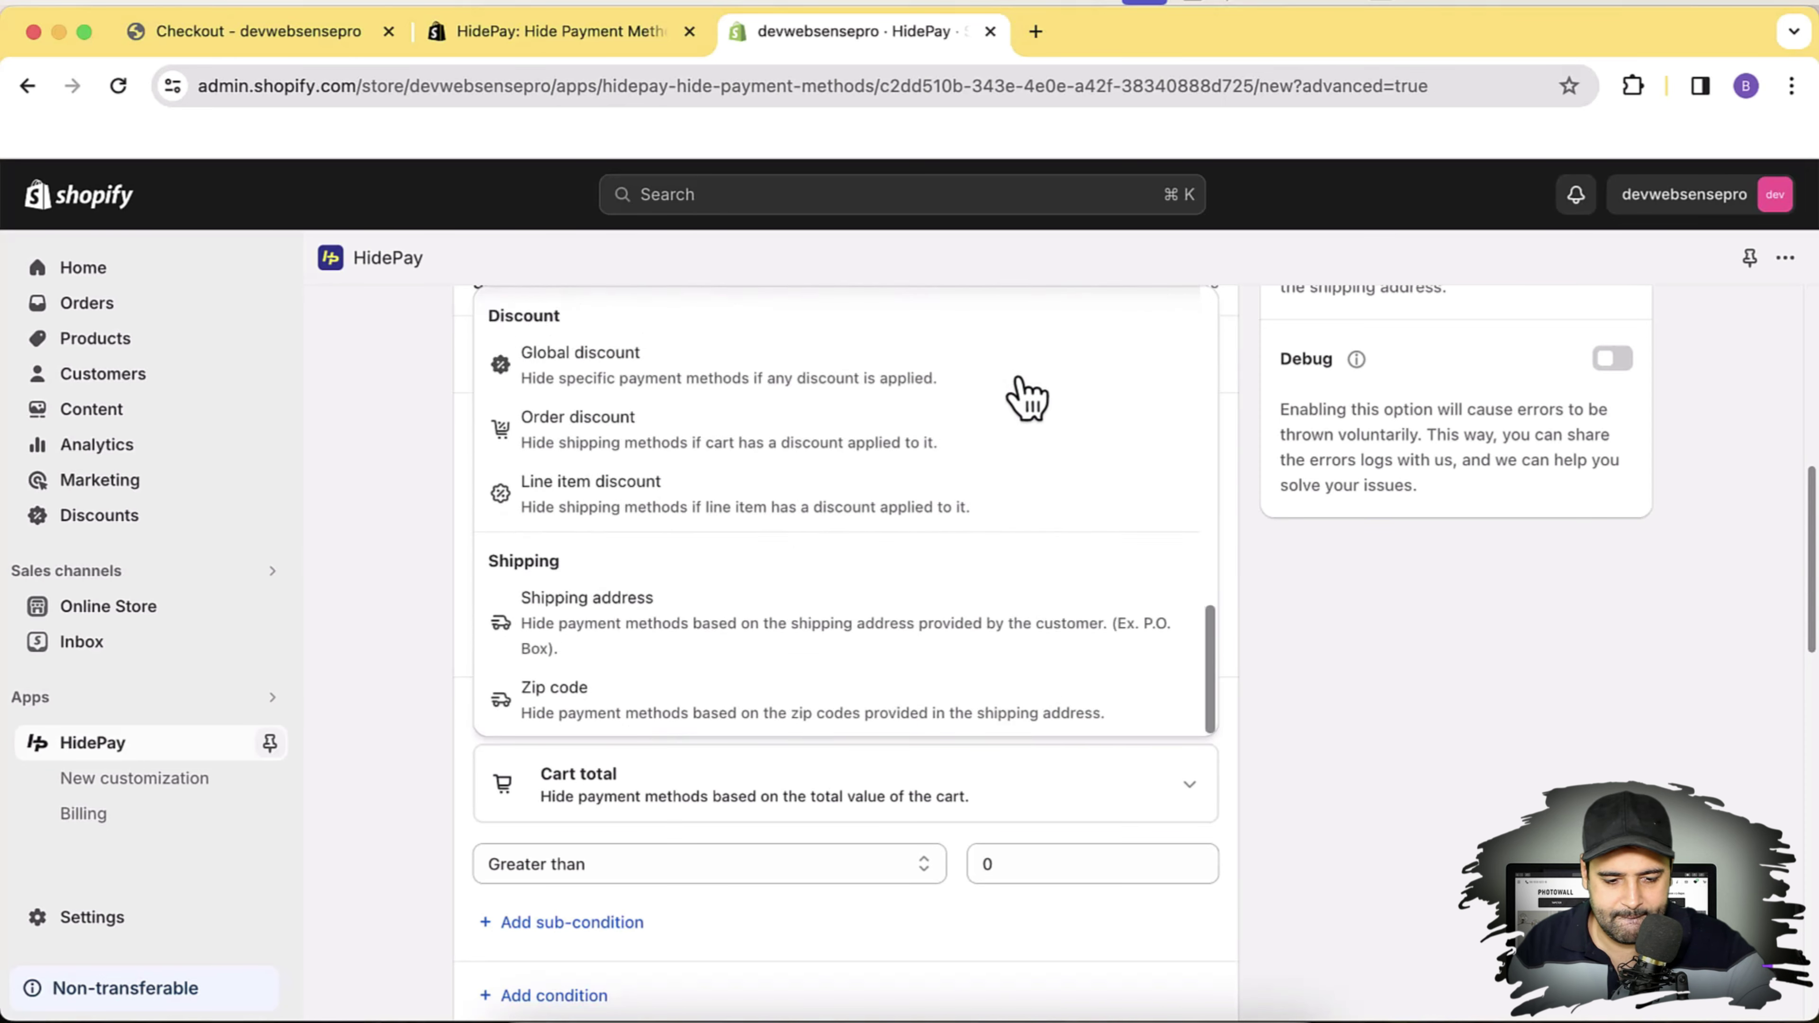
scroll(1026, 397, up, 8)
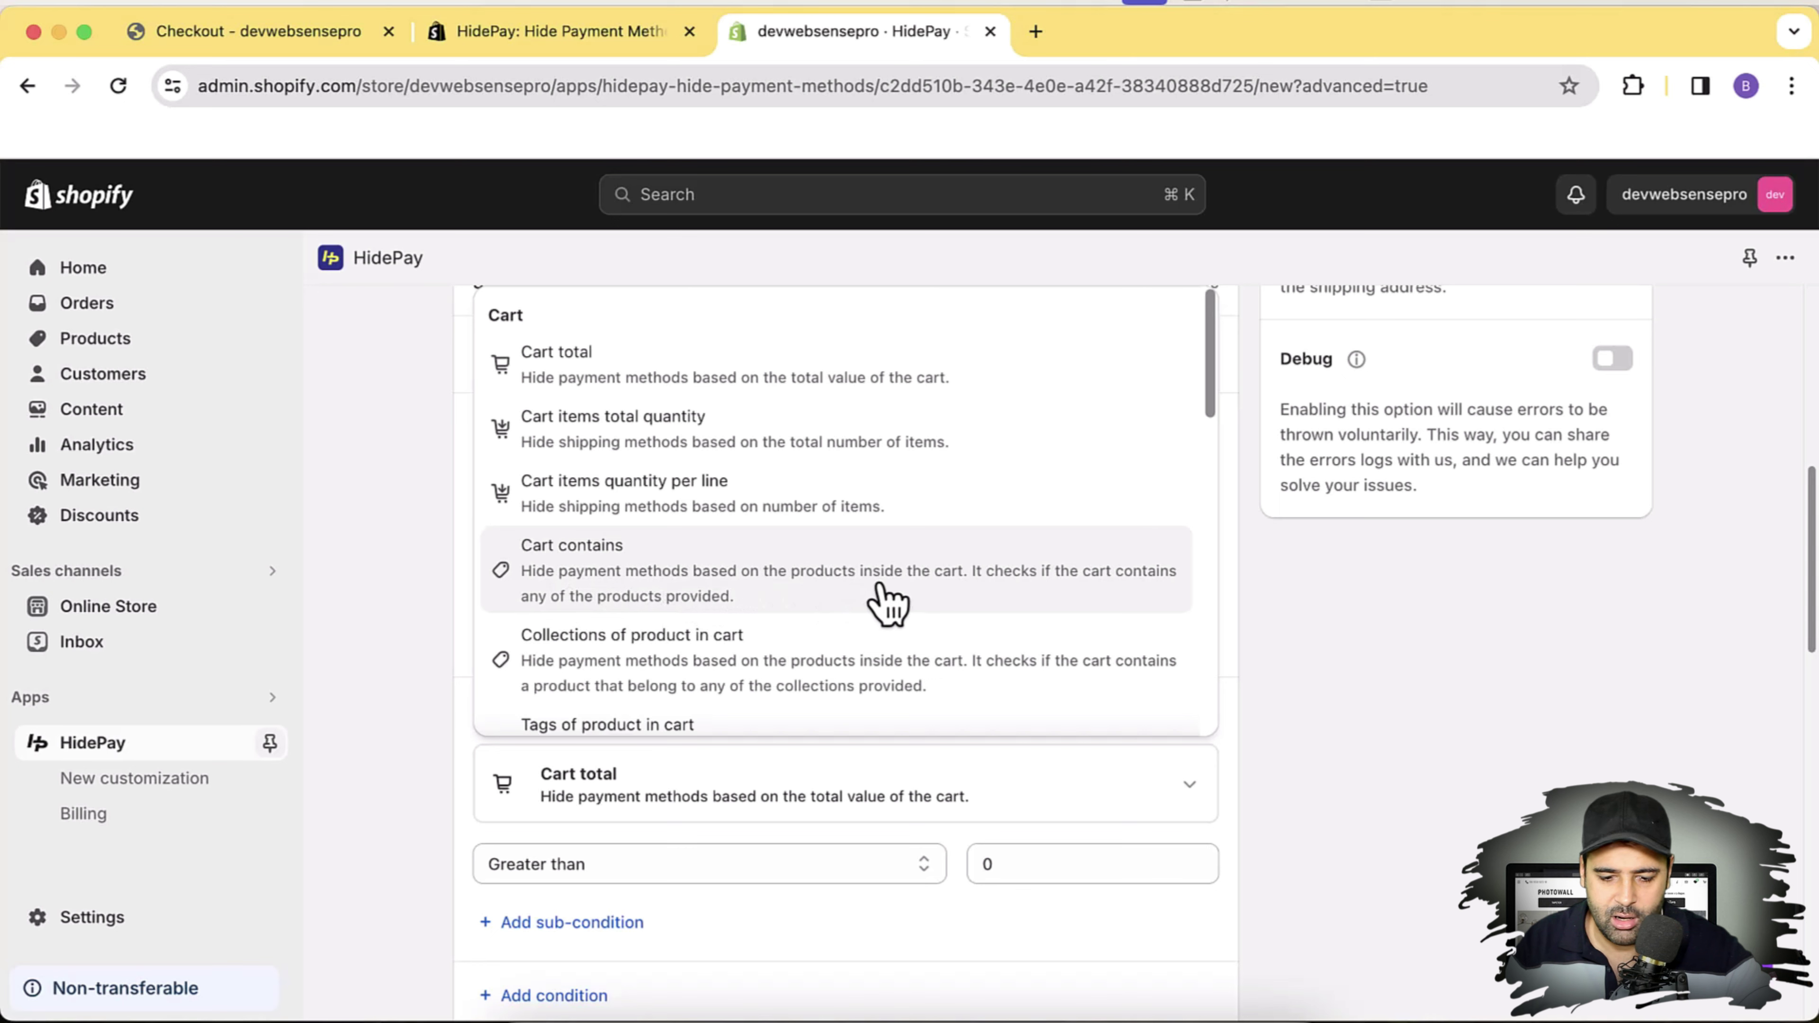
click(1024, 599)
scroll(1311, 528, down, 3)
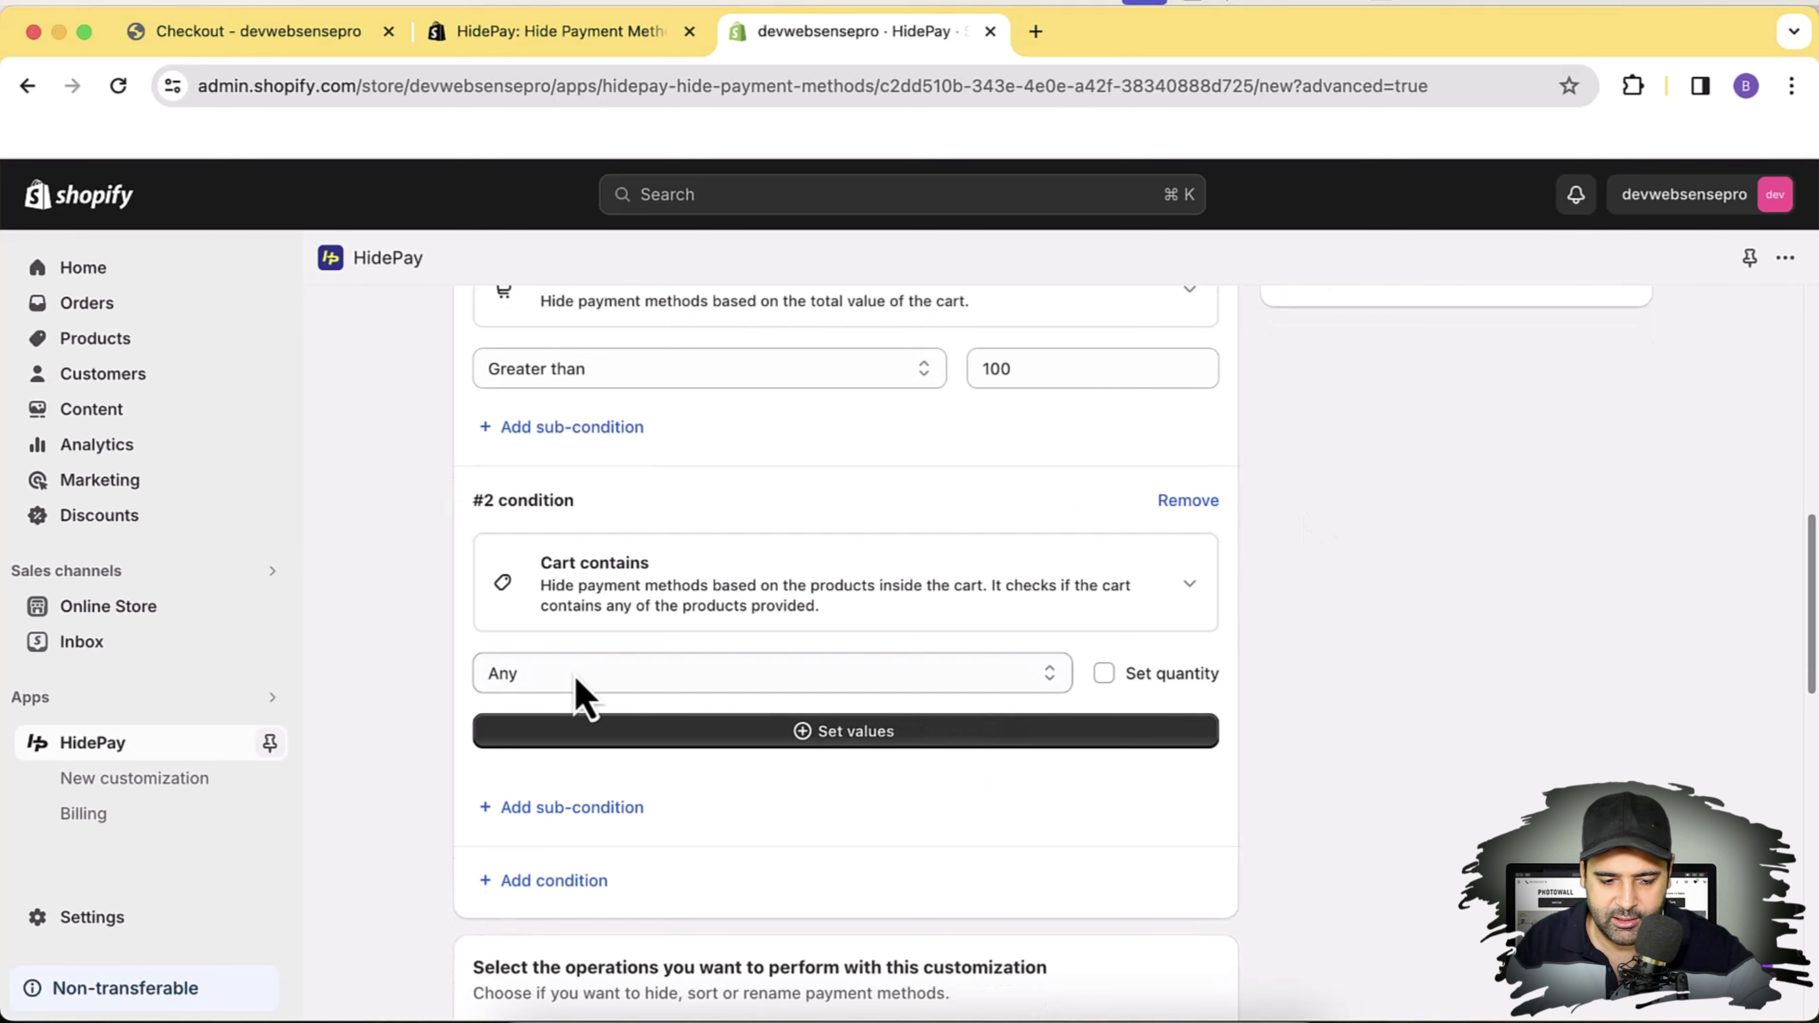
Step: Keep the Cart contains match on Any and add ALBANY UNITED NIKE DRILL TOP - MEN'S as its product value
click(758, 685)
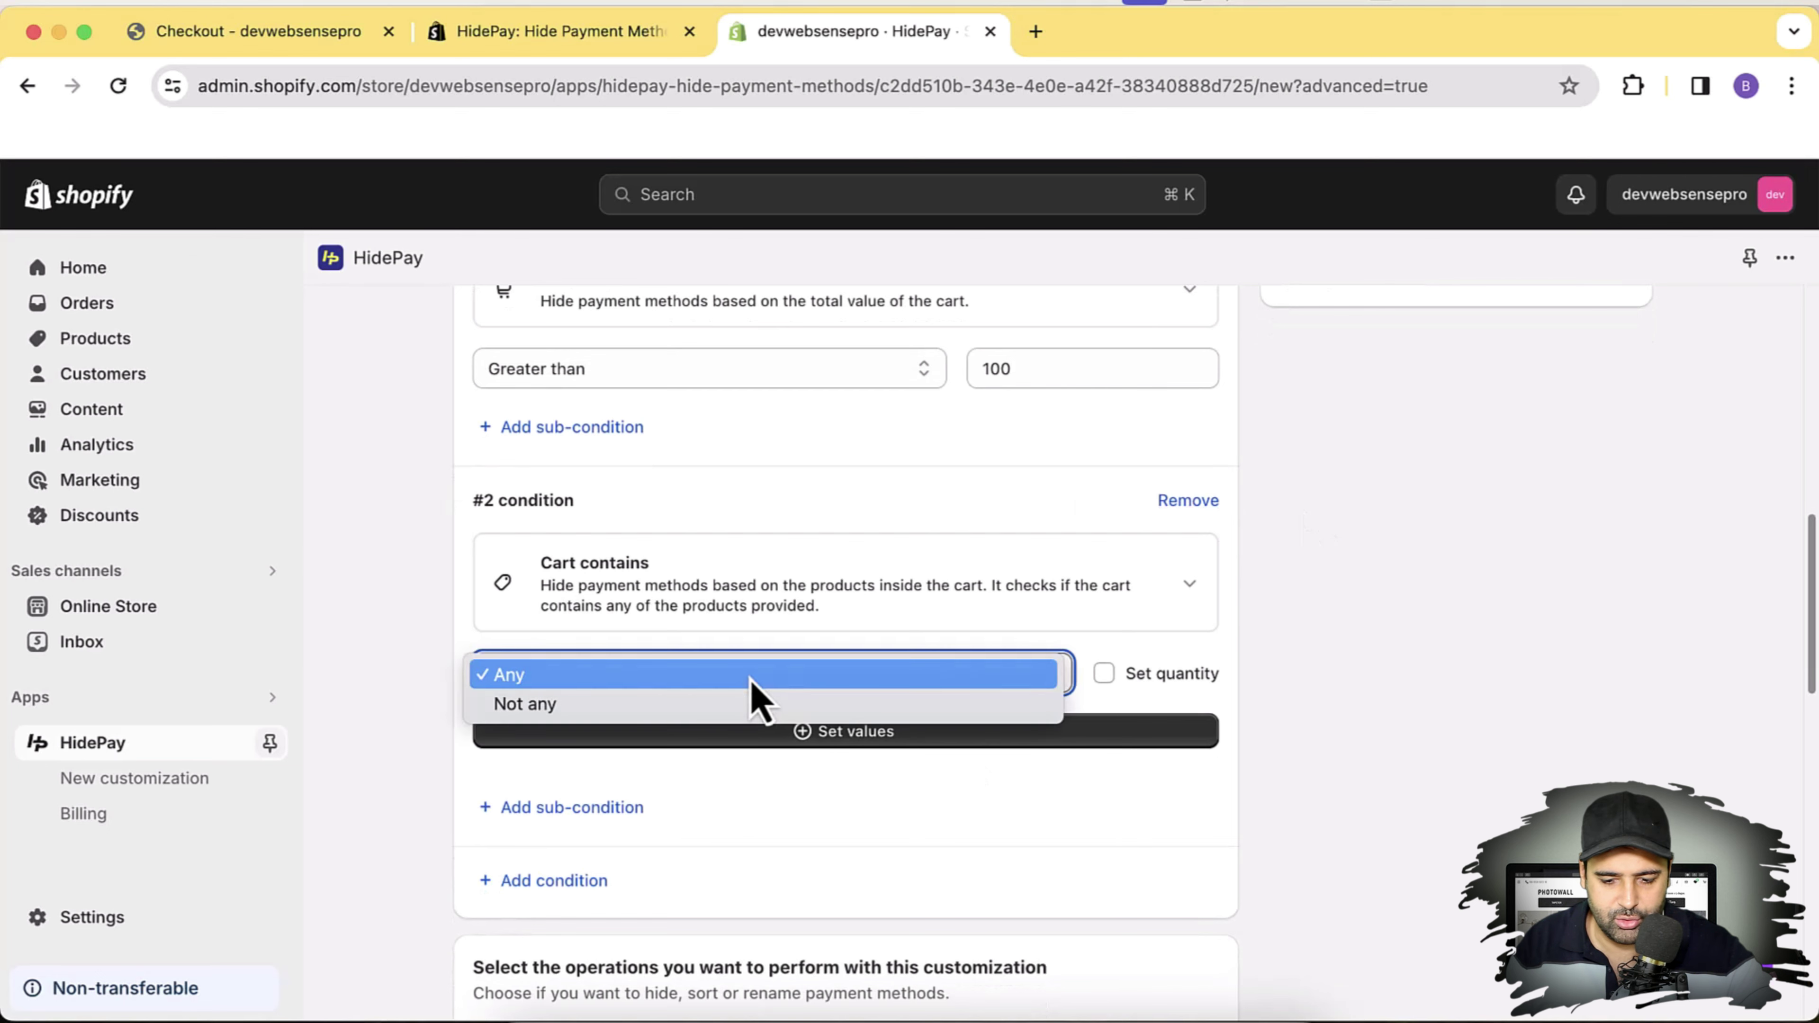
click(1281, 595)
scroll(1281, 595, down, 1)
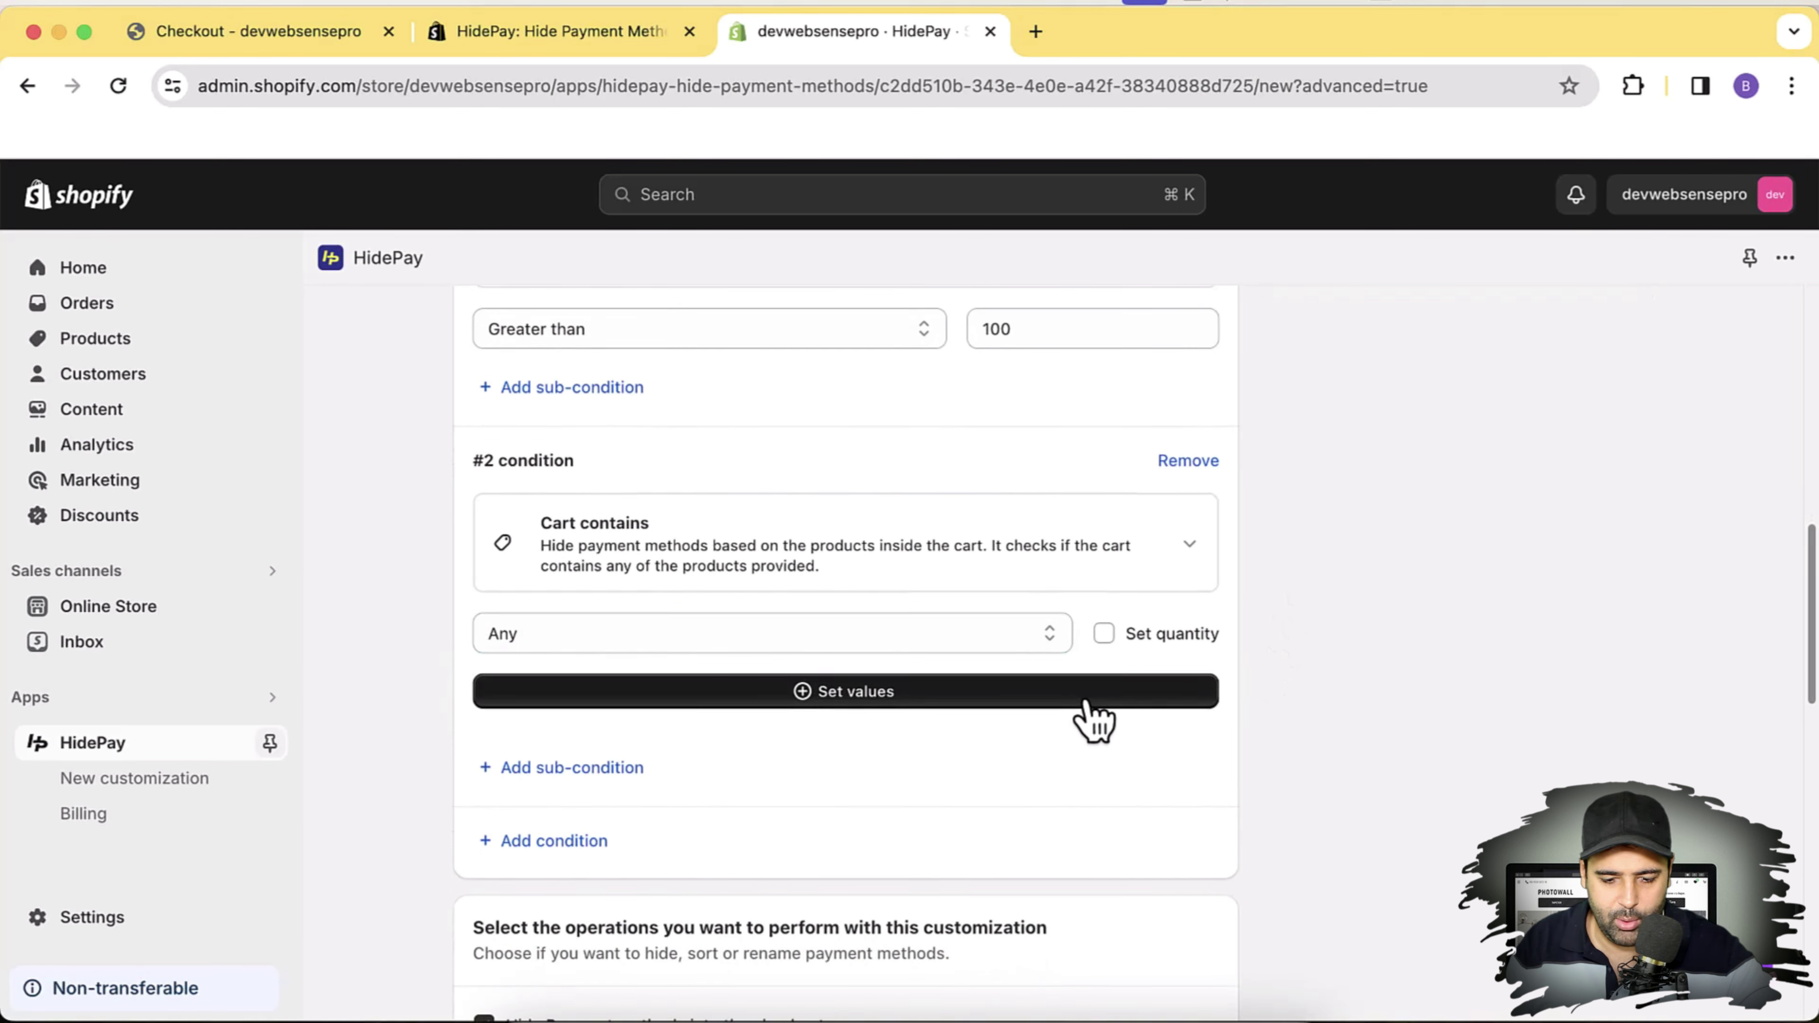
click(1086, 706)
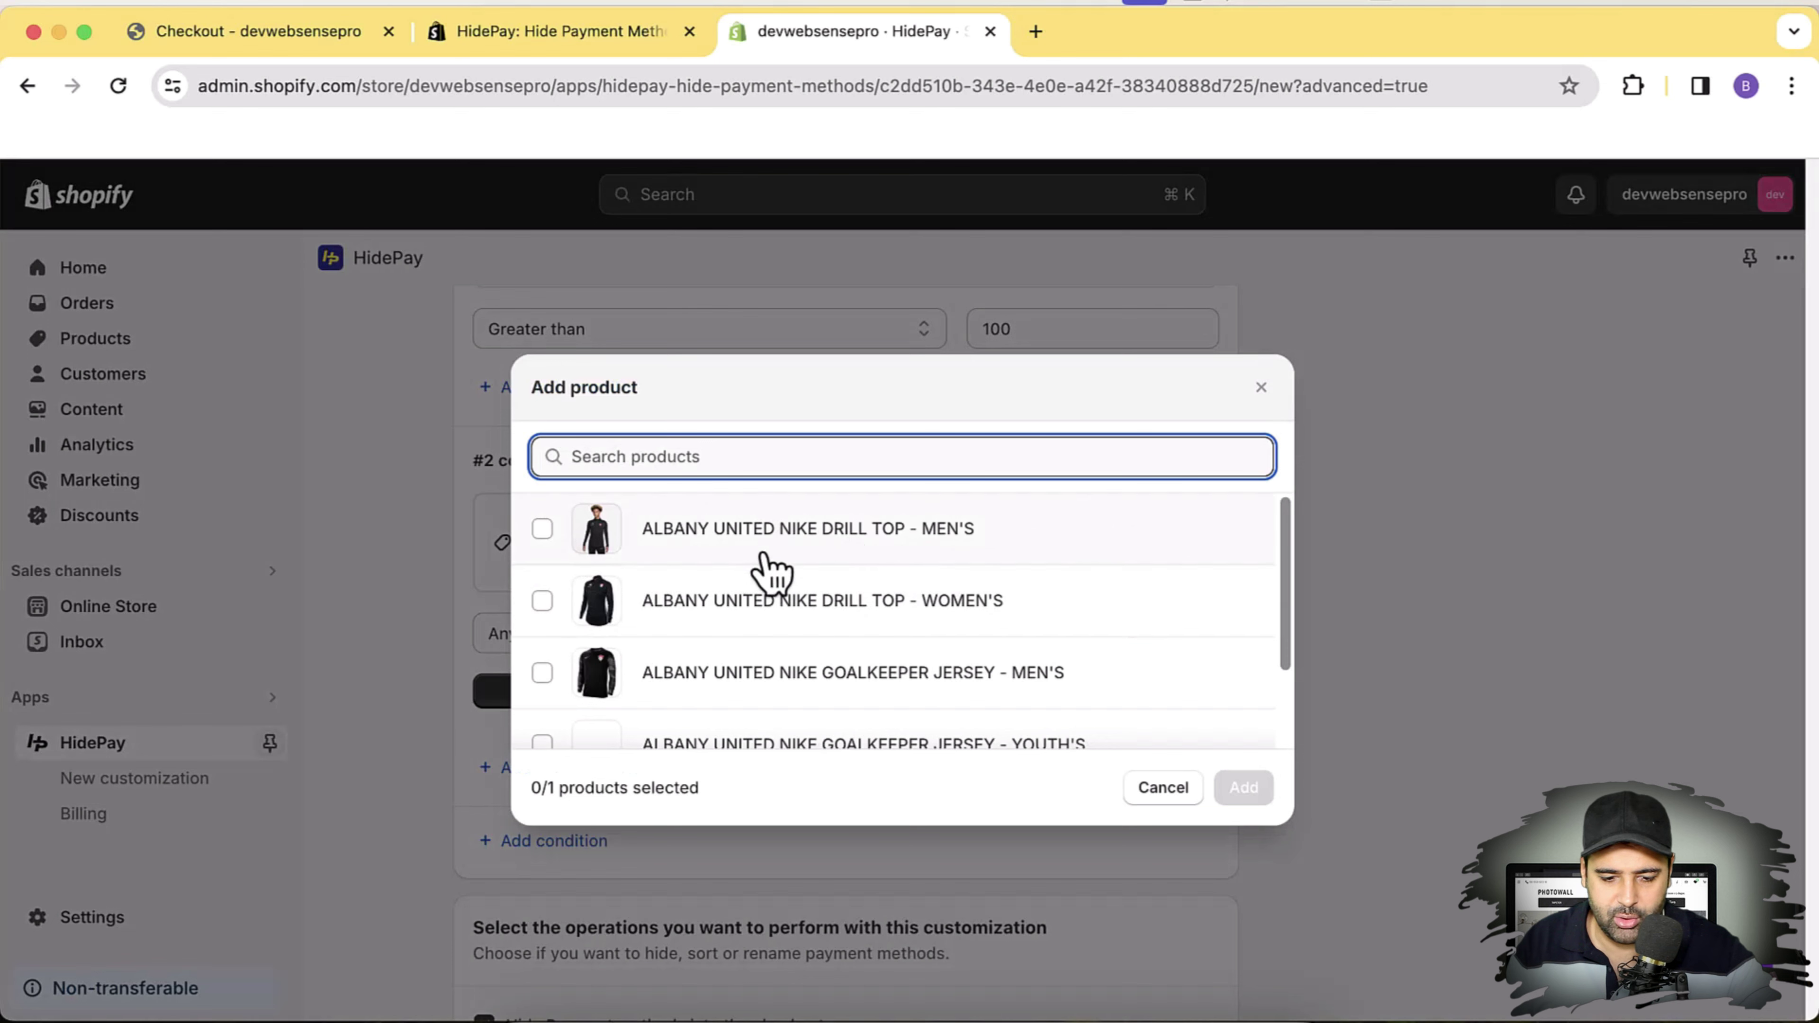
click(548, 534)
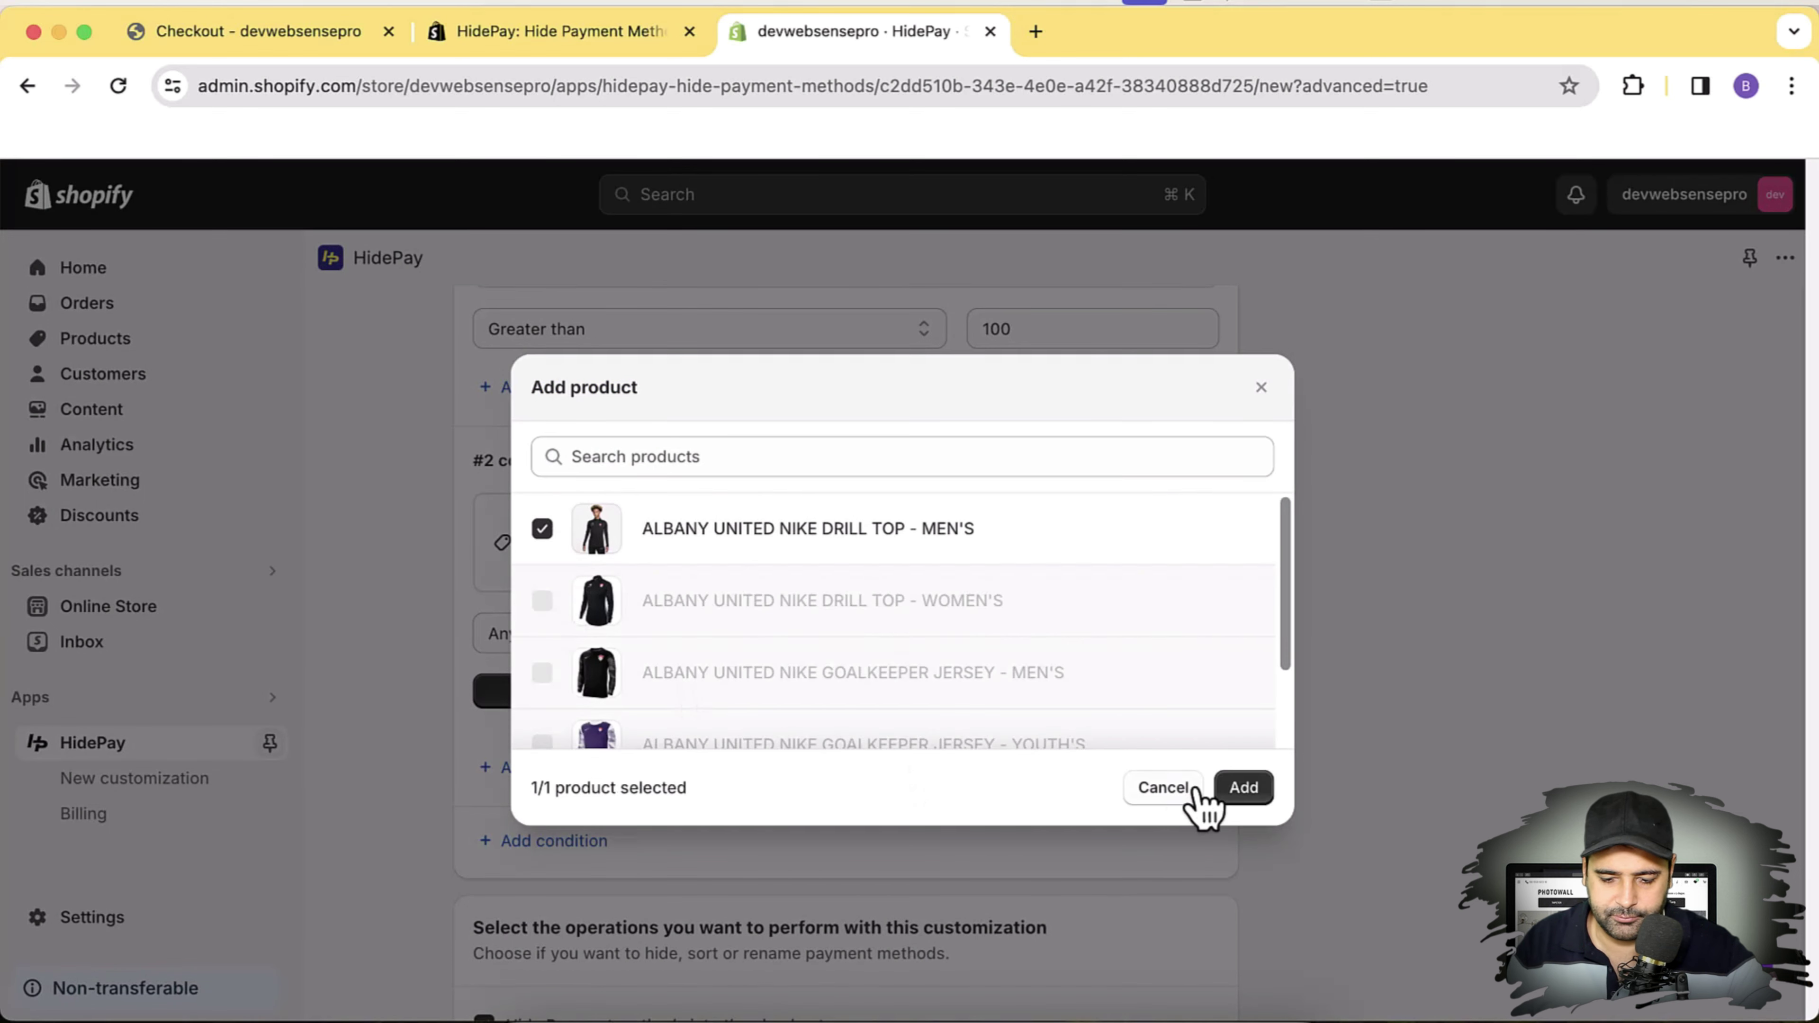
click(1234, 794)
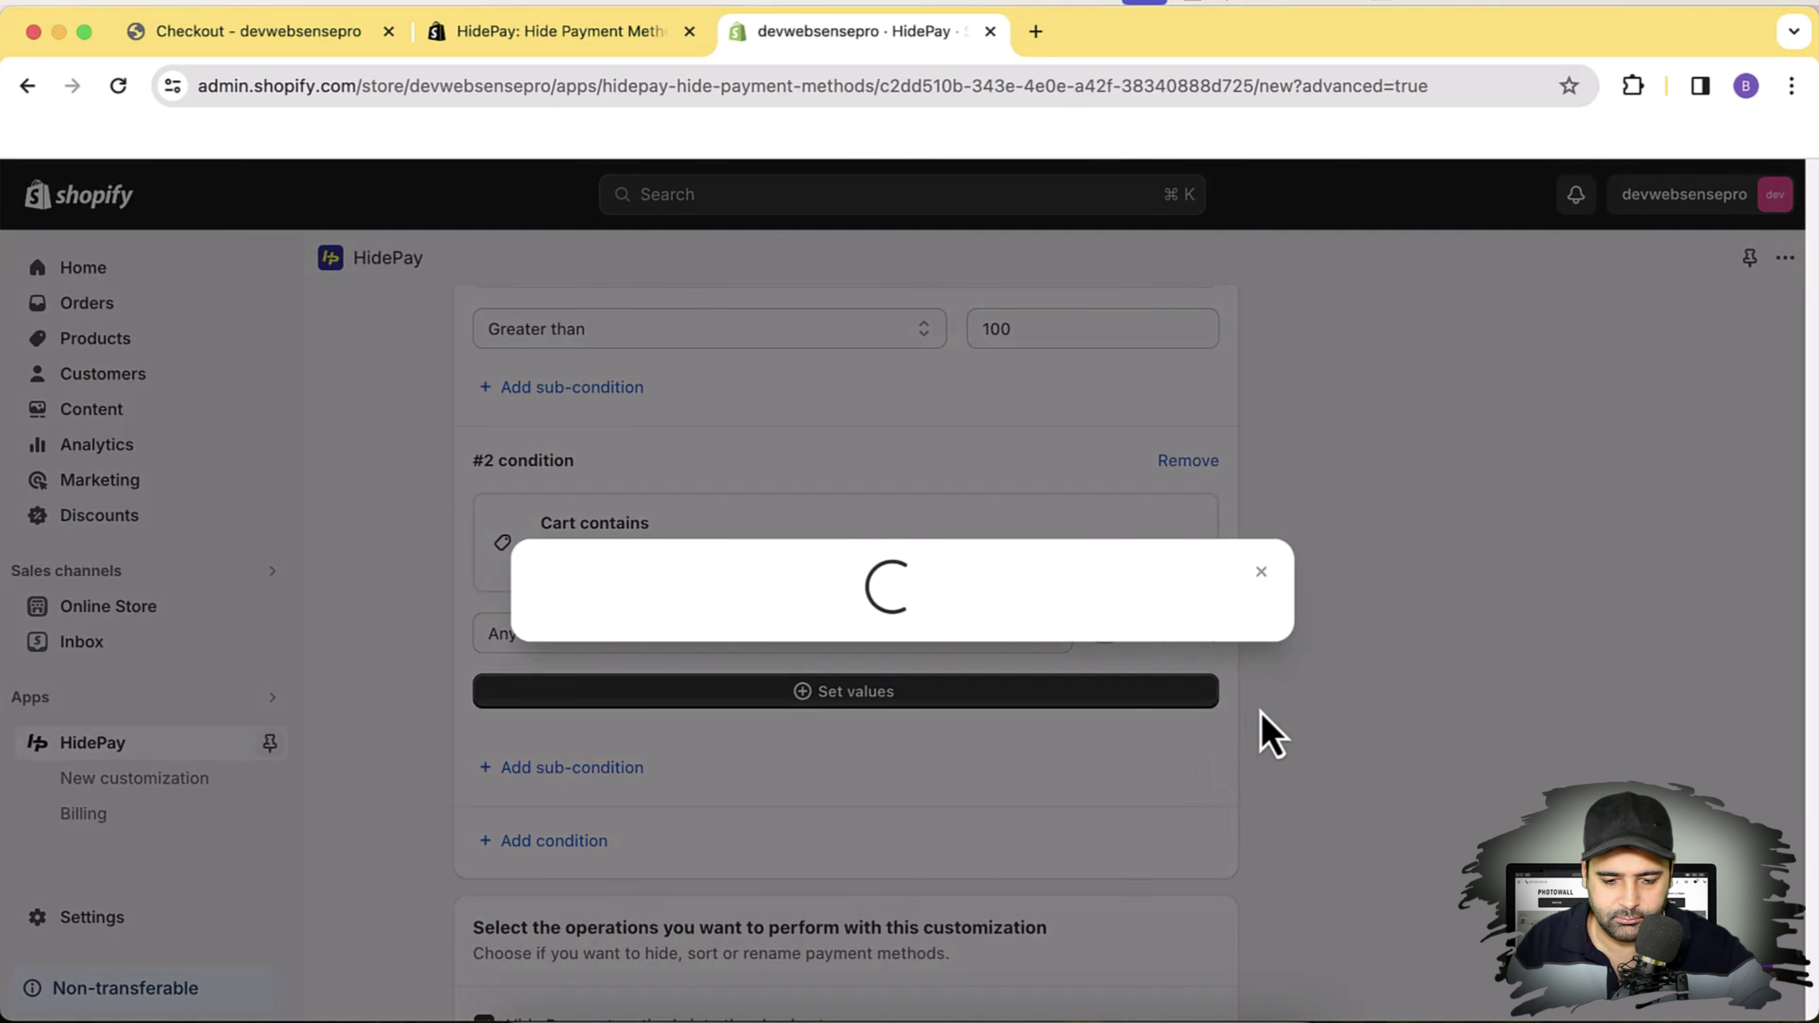
scroll(1289, 631, down, 1)
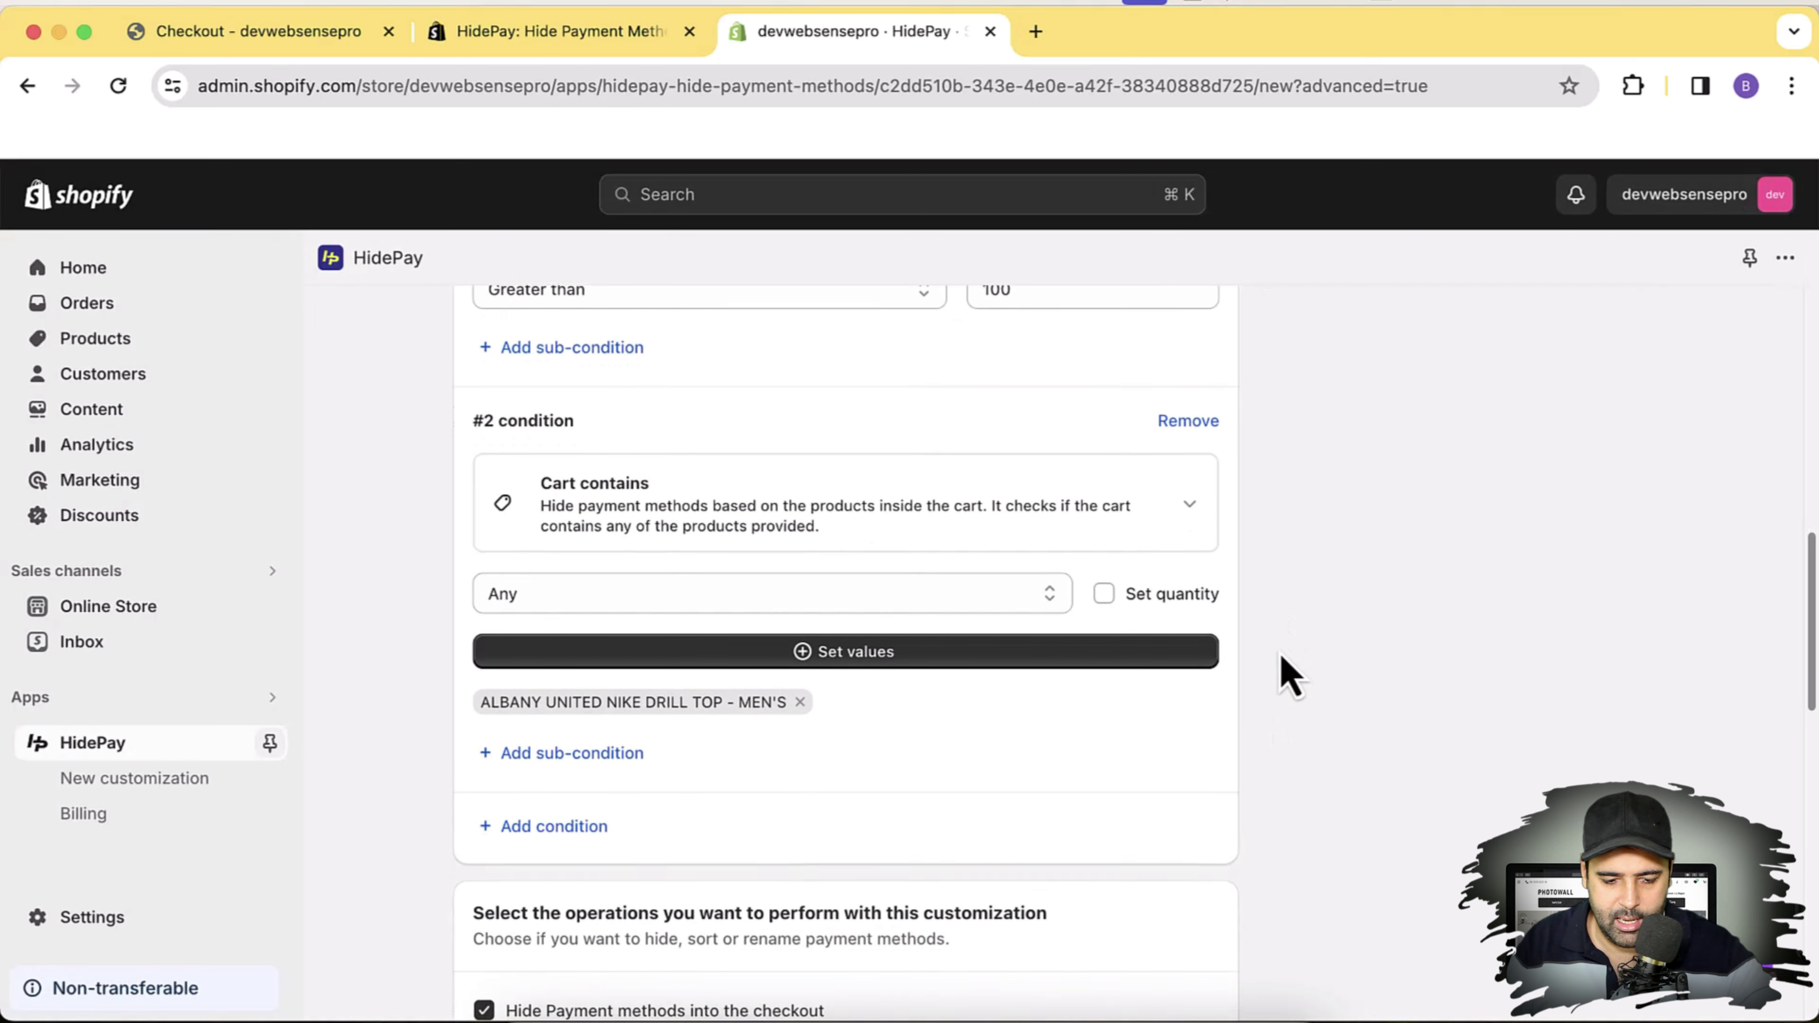
Step: Enable Set quantity on the Cart contains condition, and save the customization titled "Hide If Albany Top Men Product And More Than 100"
scroll(1286, 670, up, 1)
click(1105, 637)
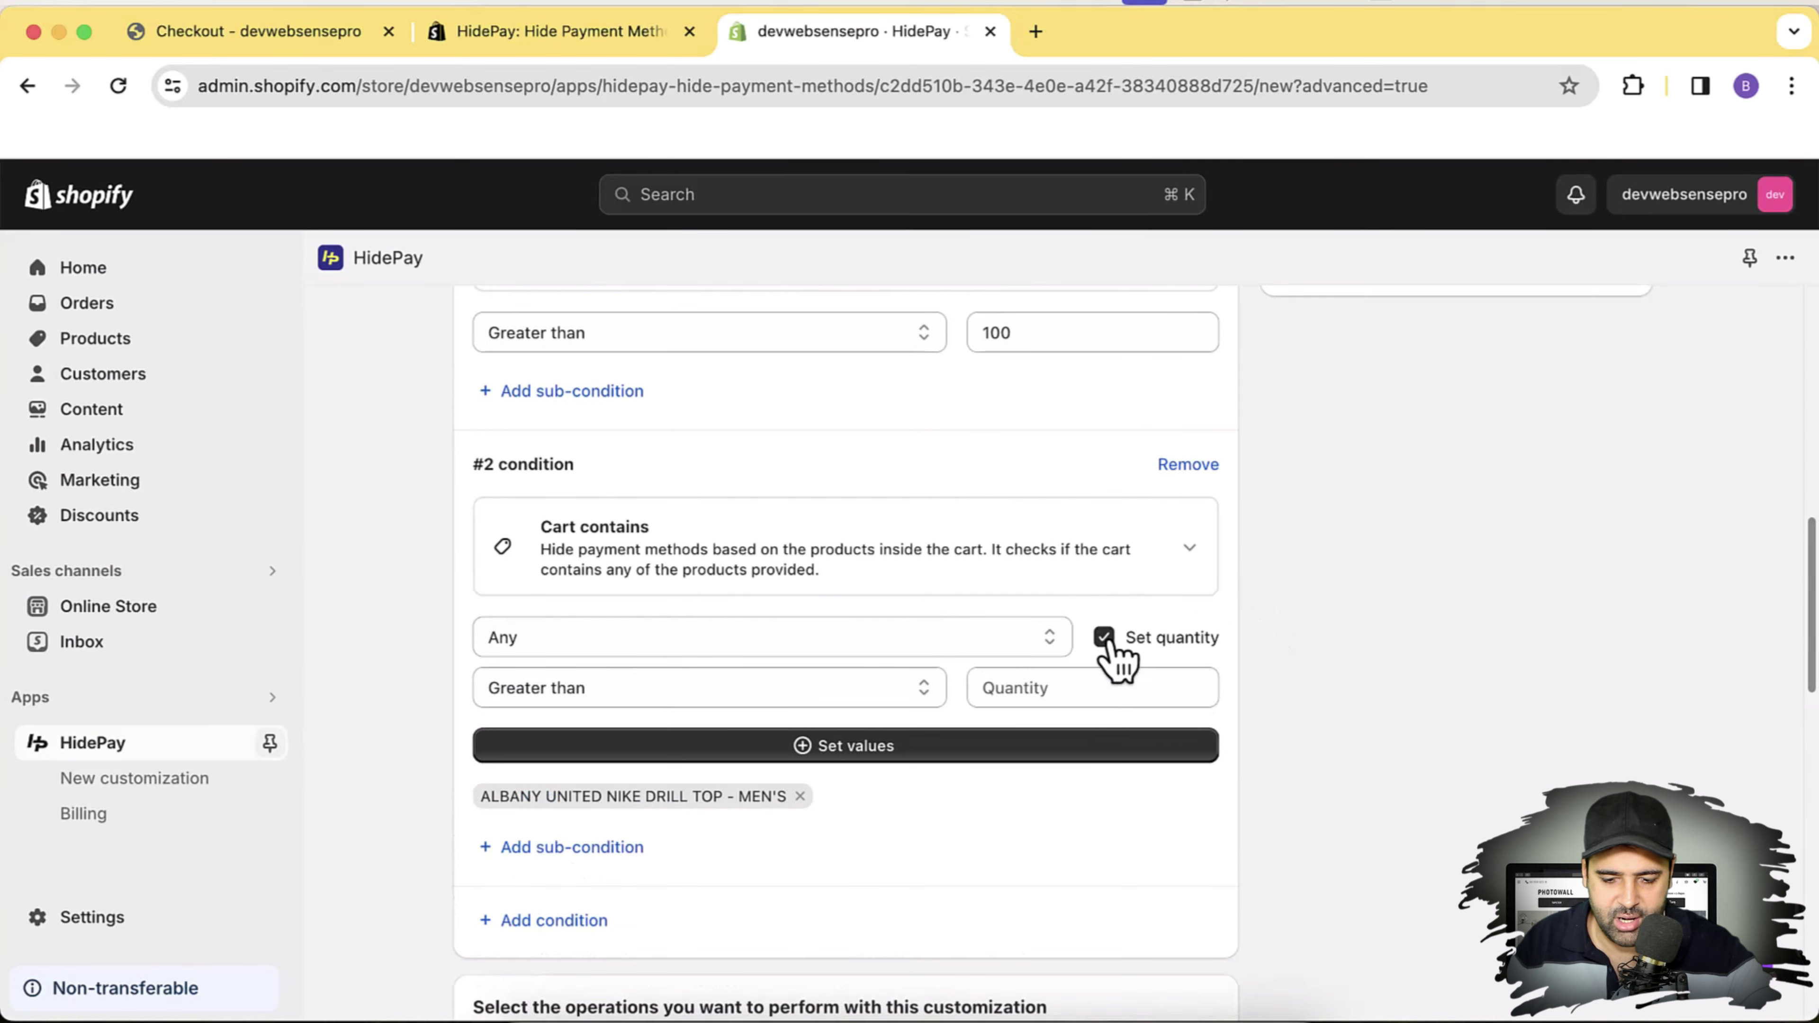
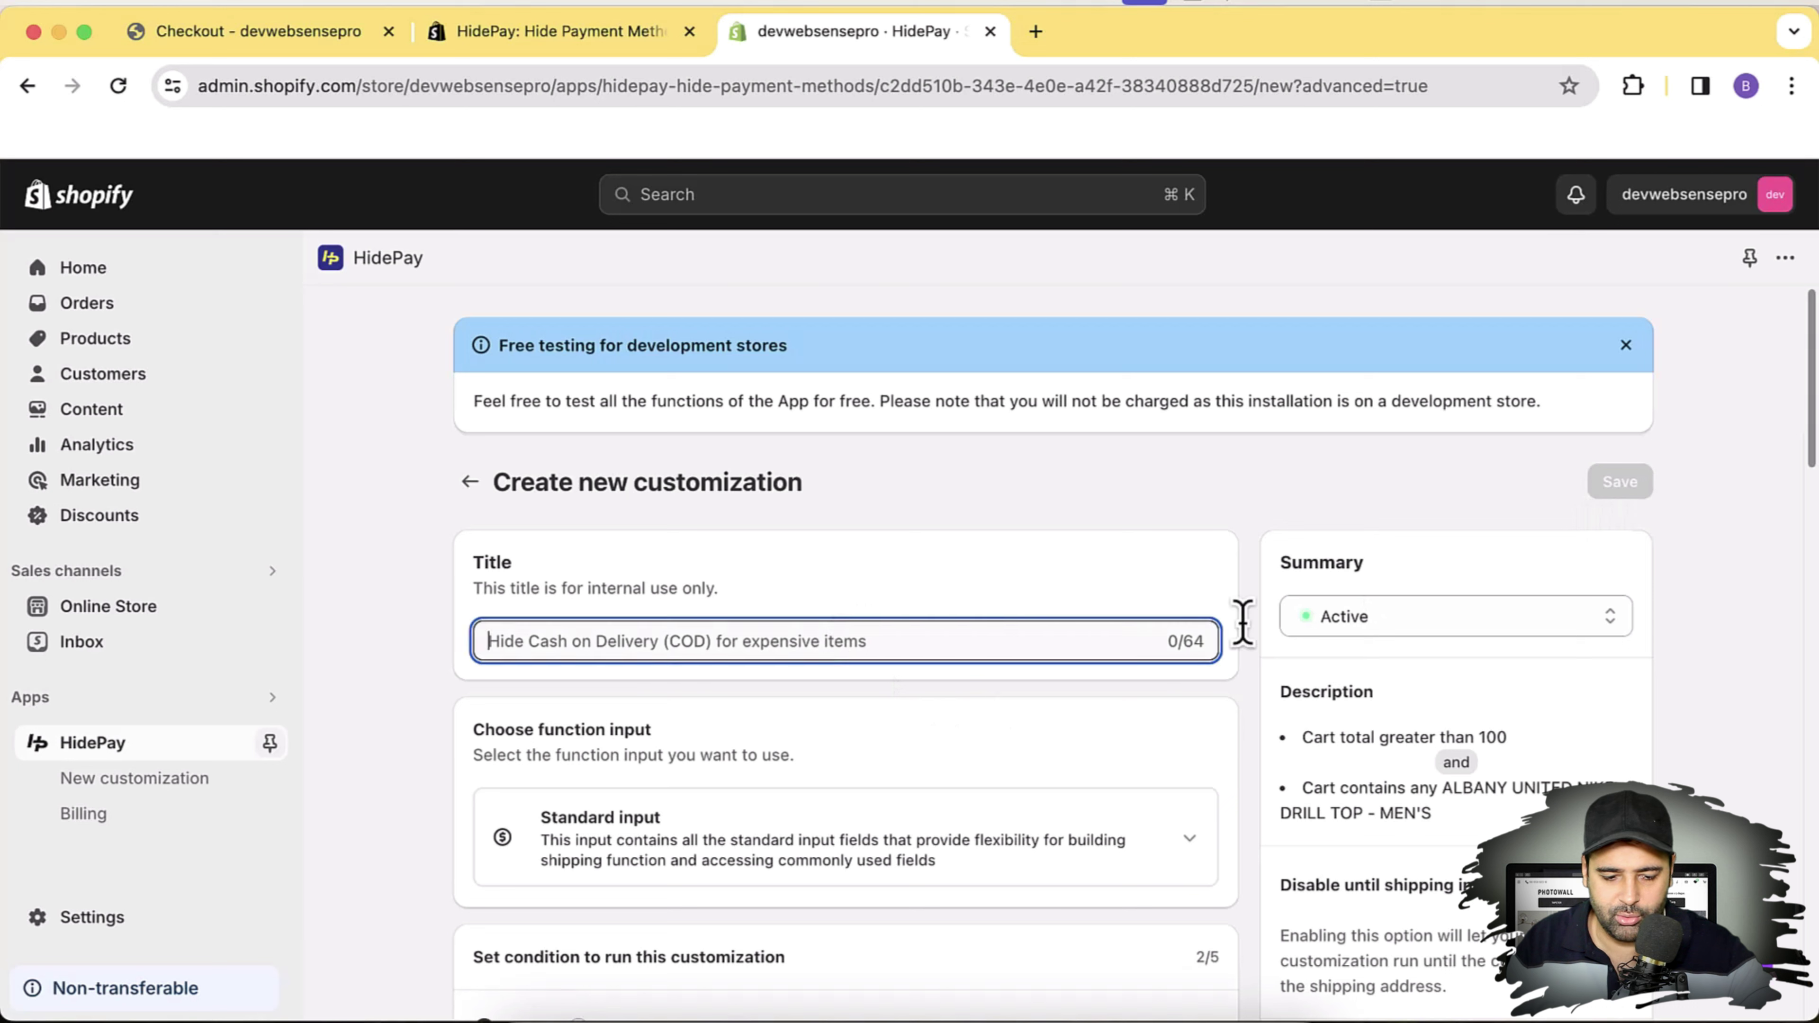
text(Hide If Albany Top Men Product And More Than 100)
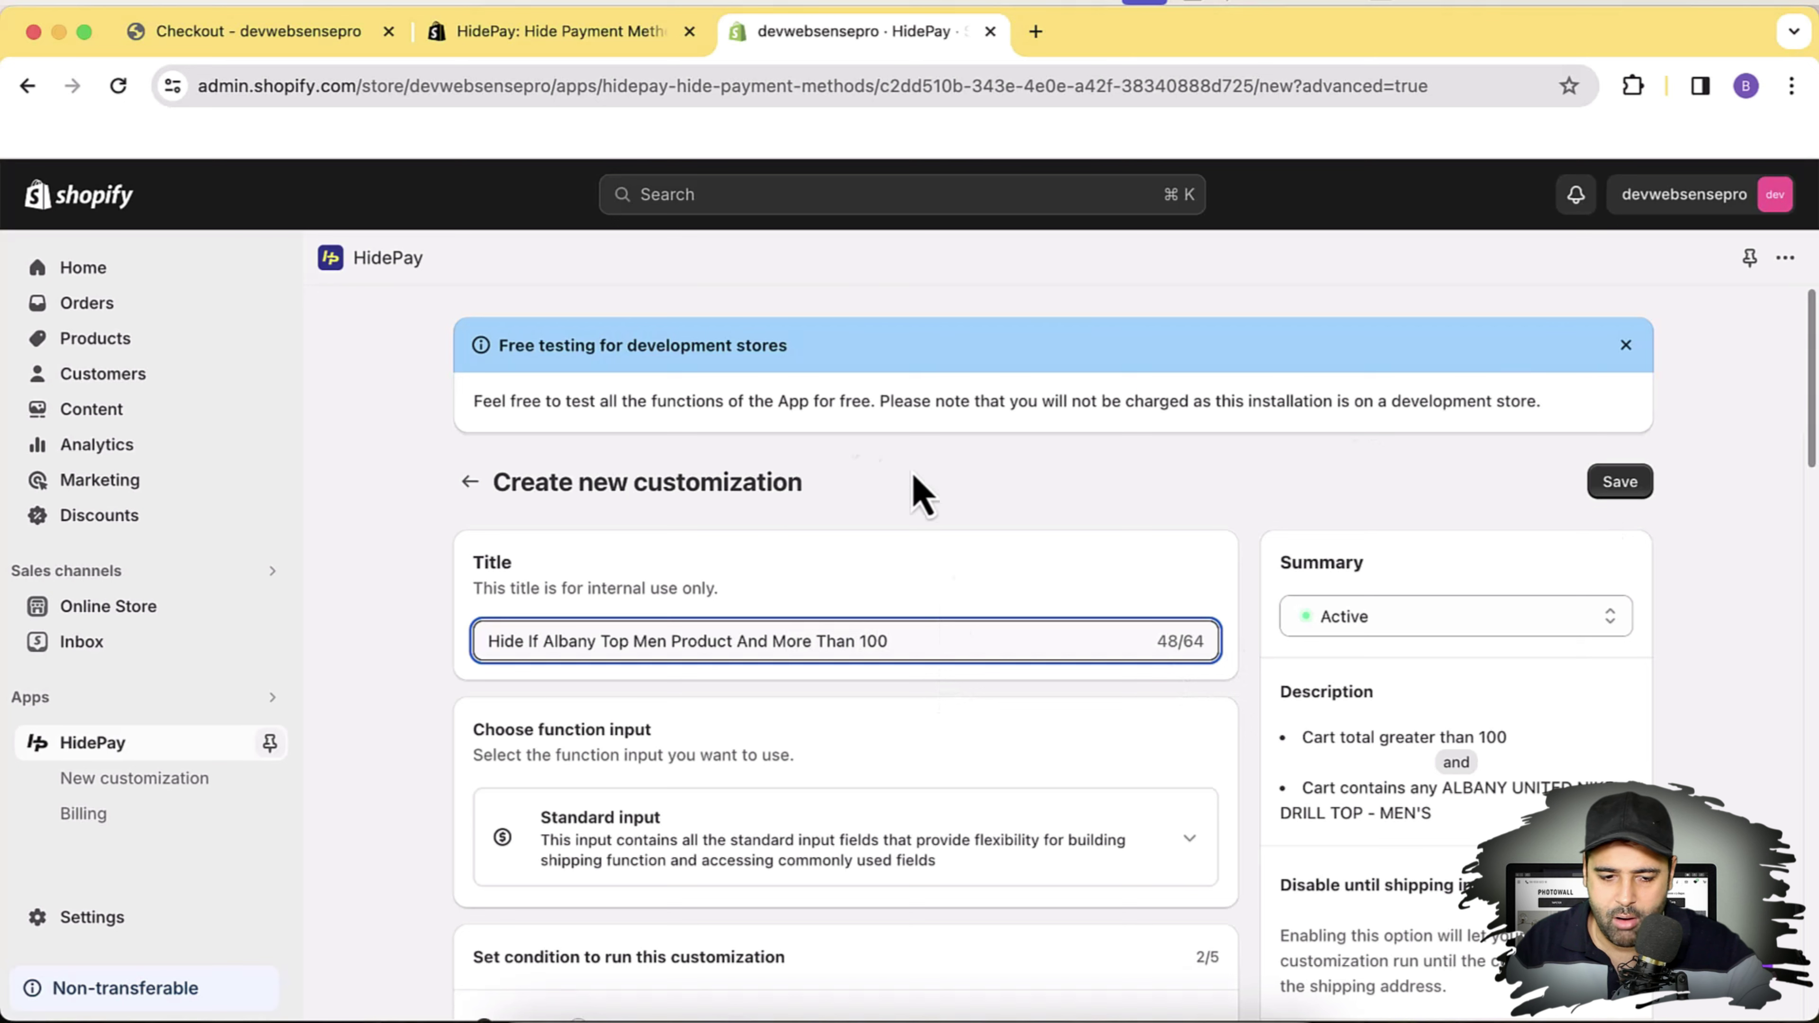
click(1621, 487)
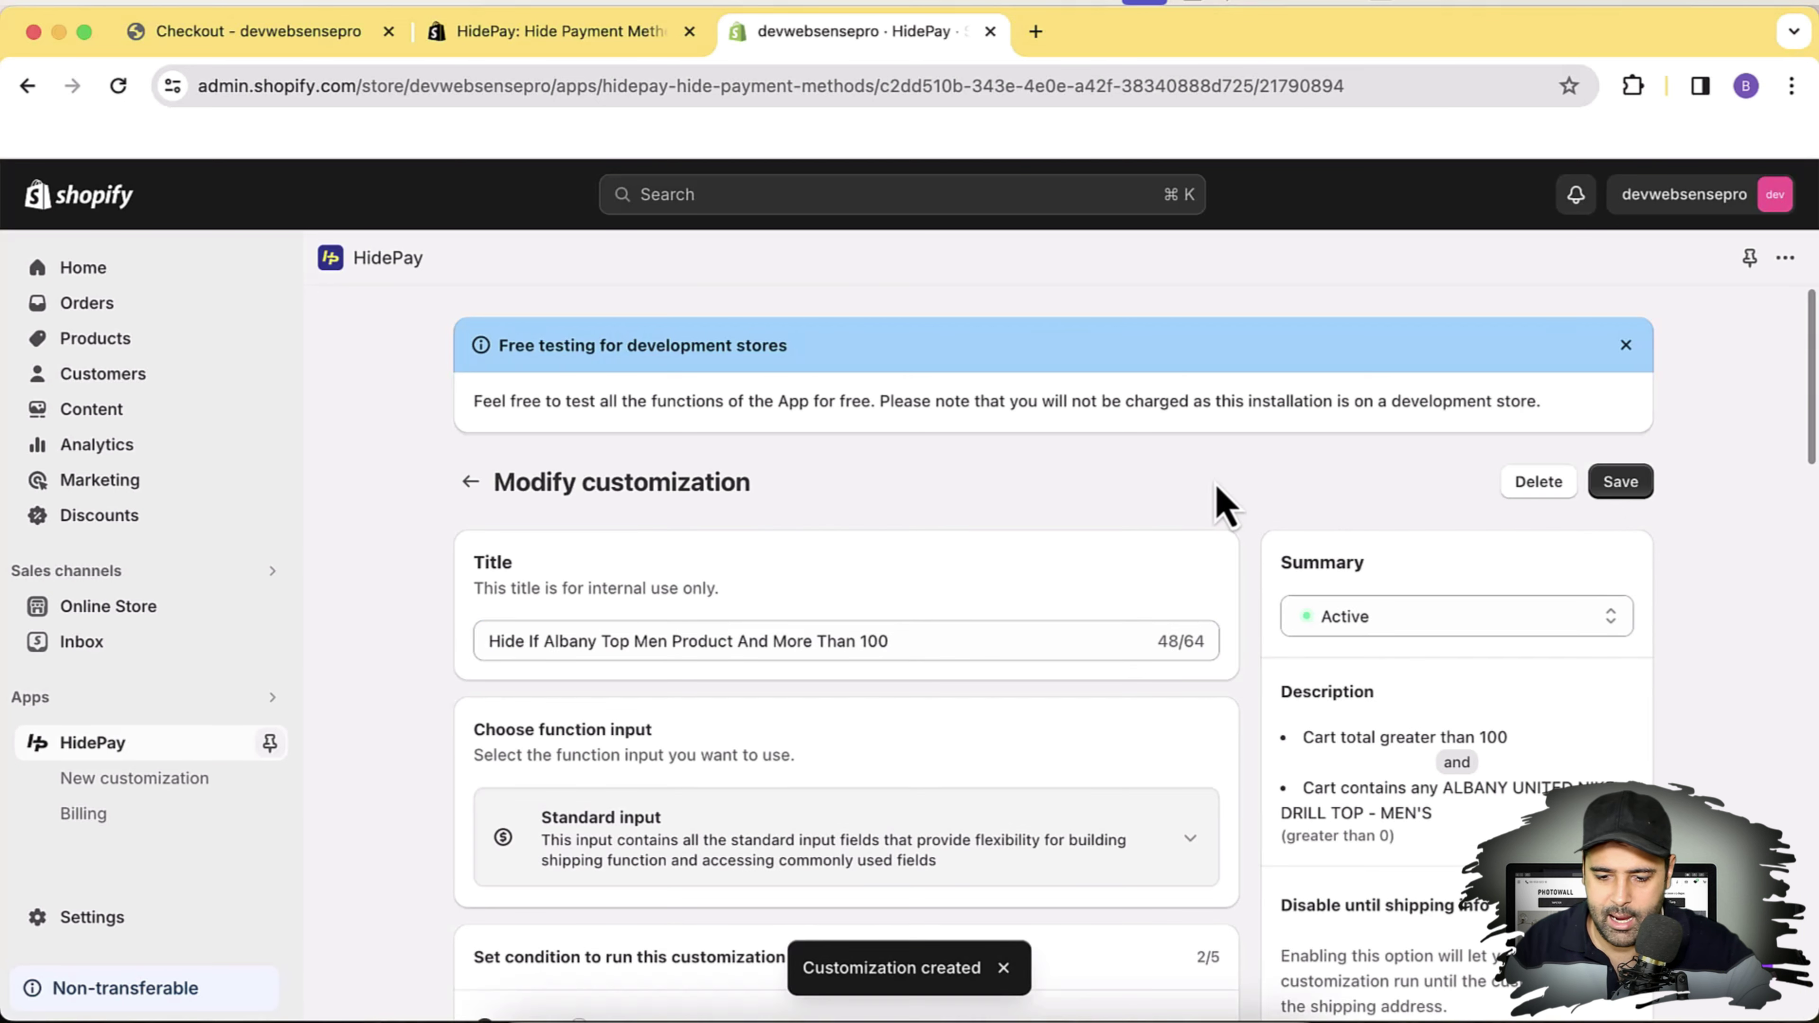
scroll(1225, 545, down, 10)
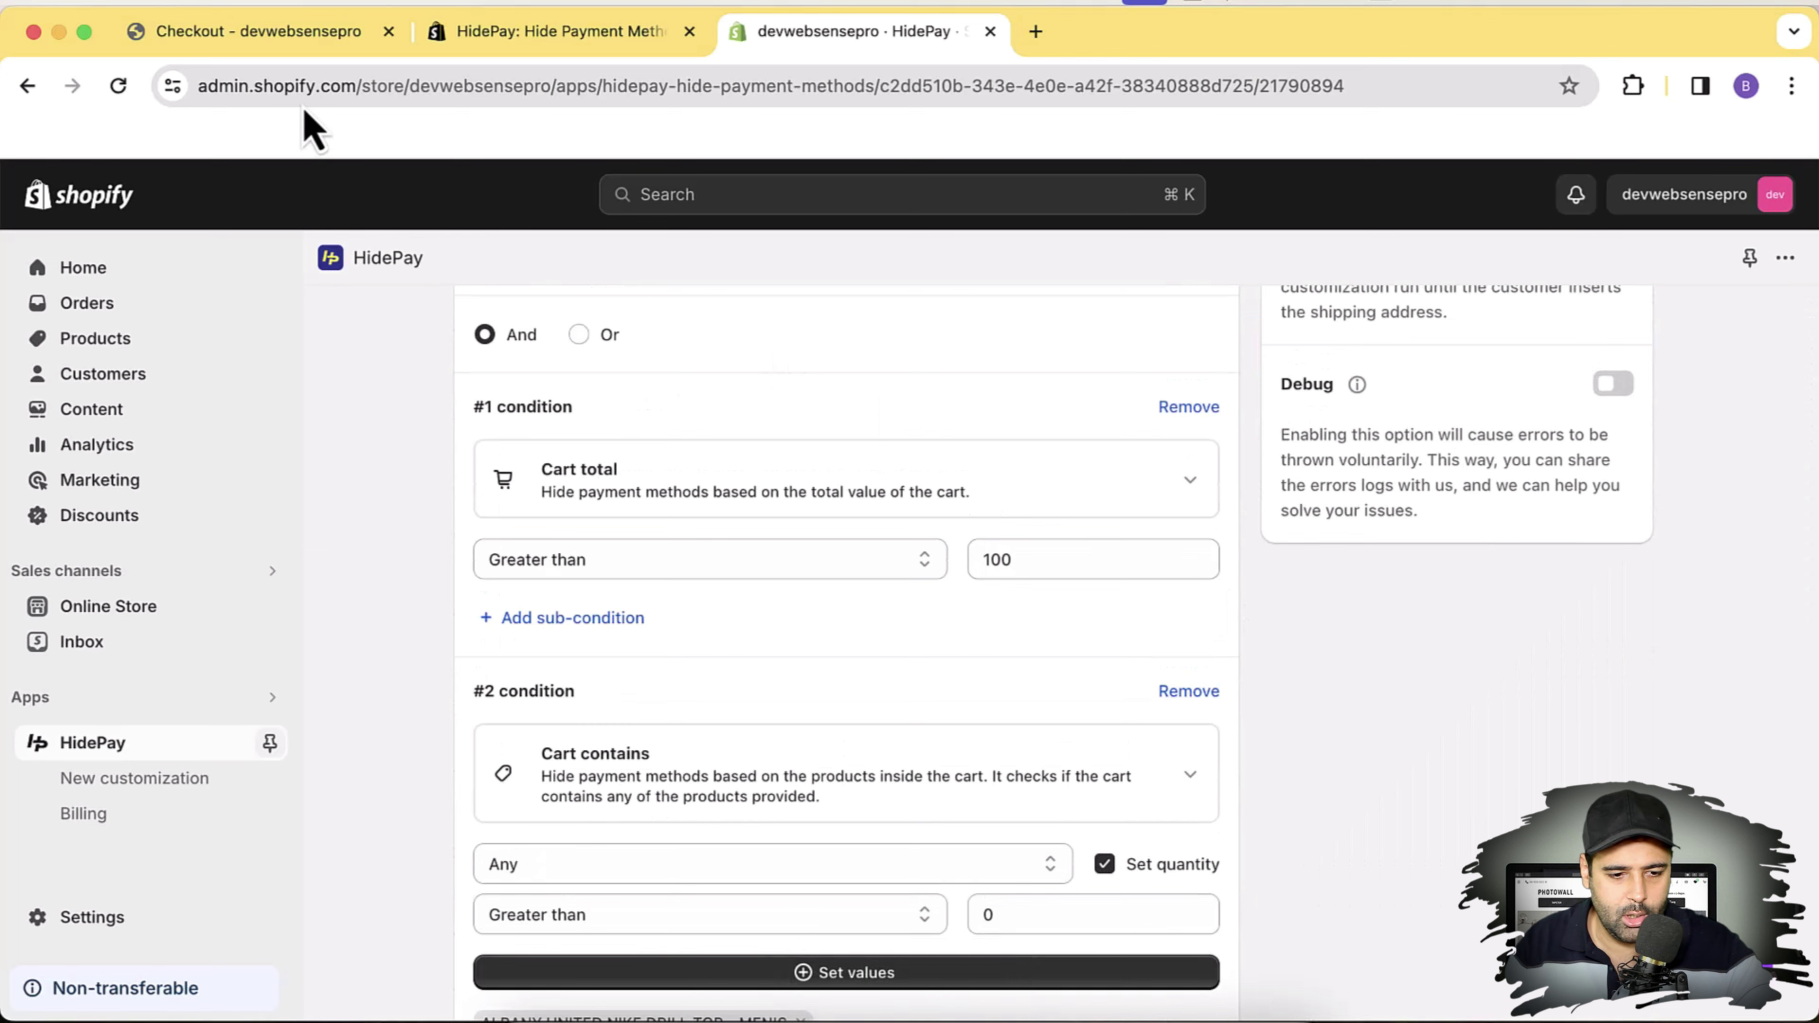
Step: Switch to the store checkout and examine the payment methods and price for a single men's drill top
click(290, 54)
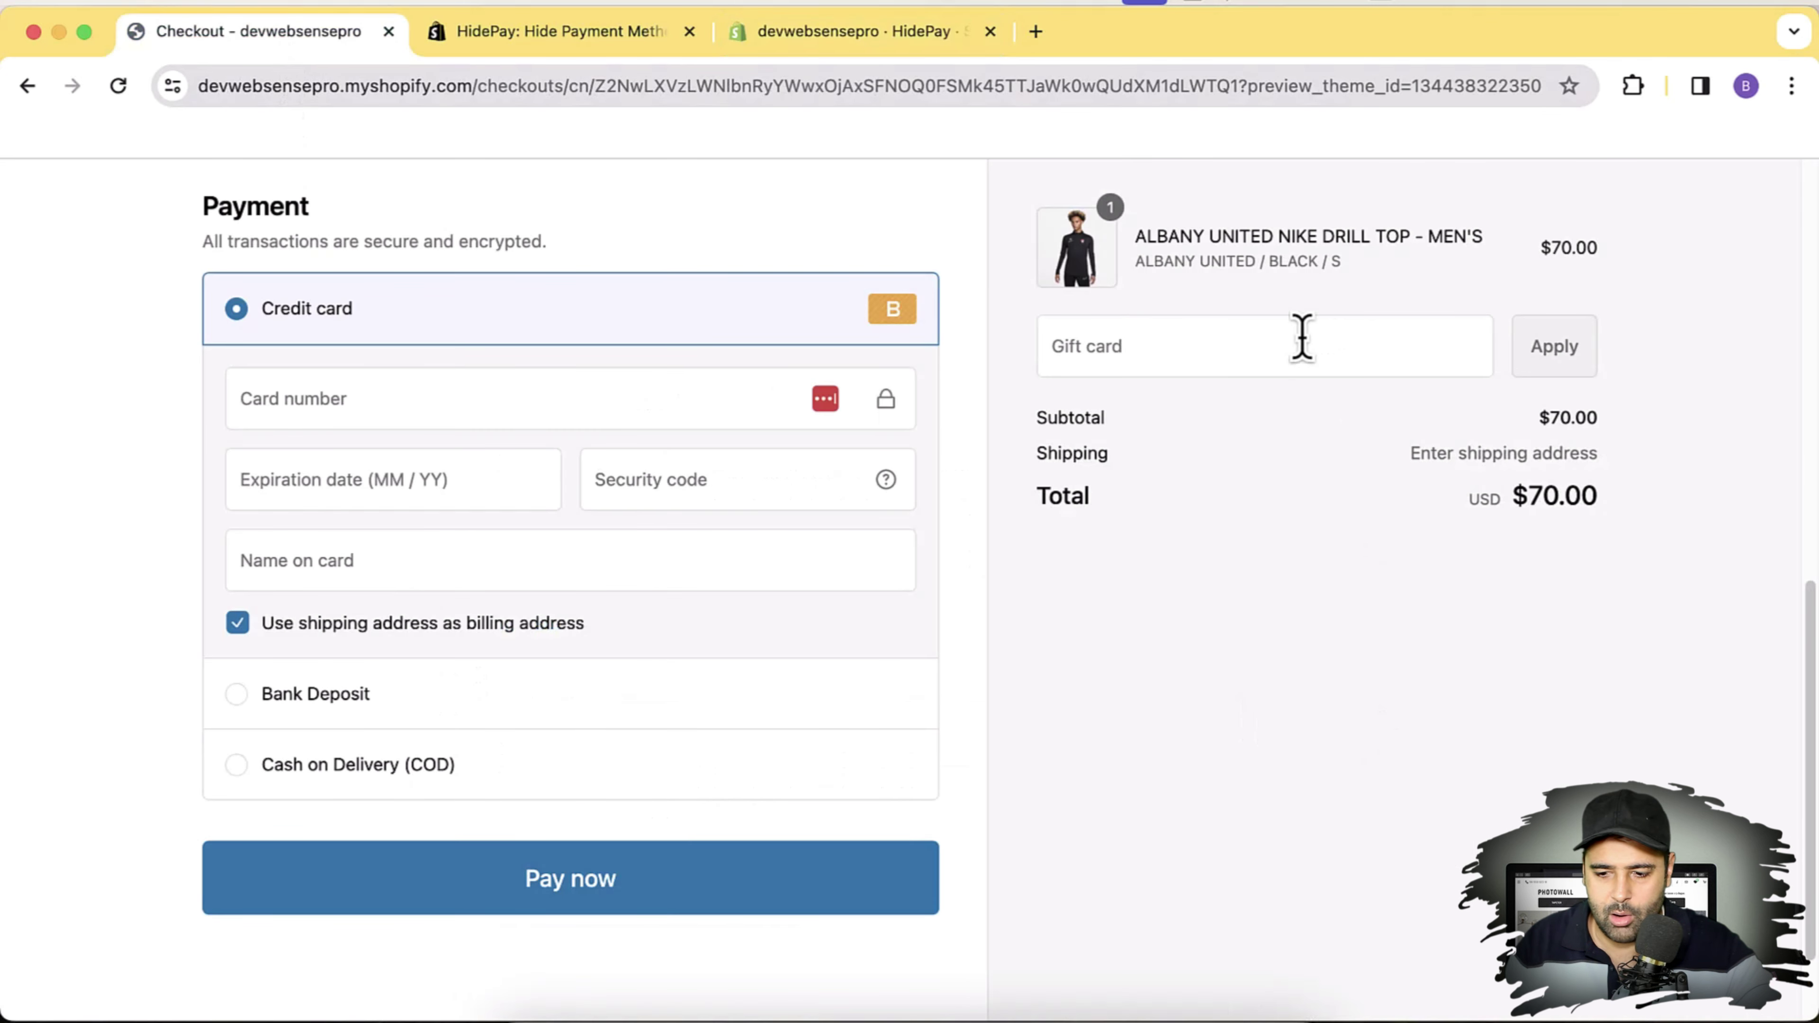
drag(1542, 246, 1613, 251)
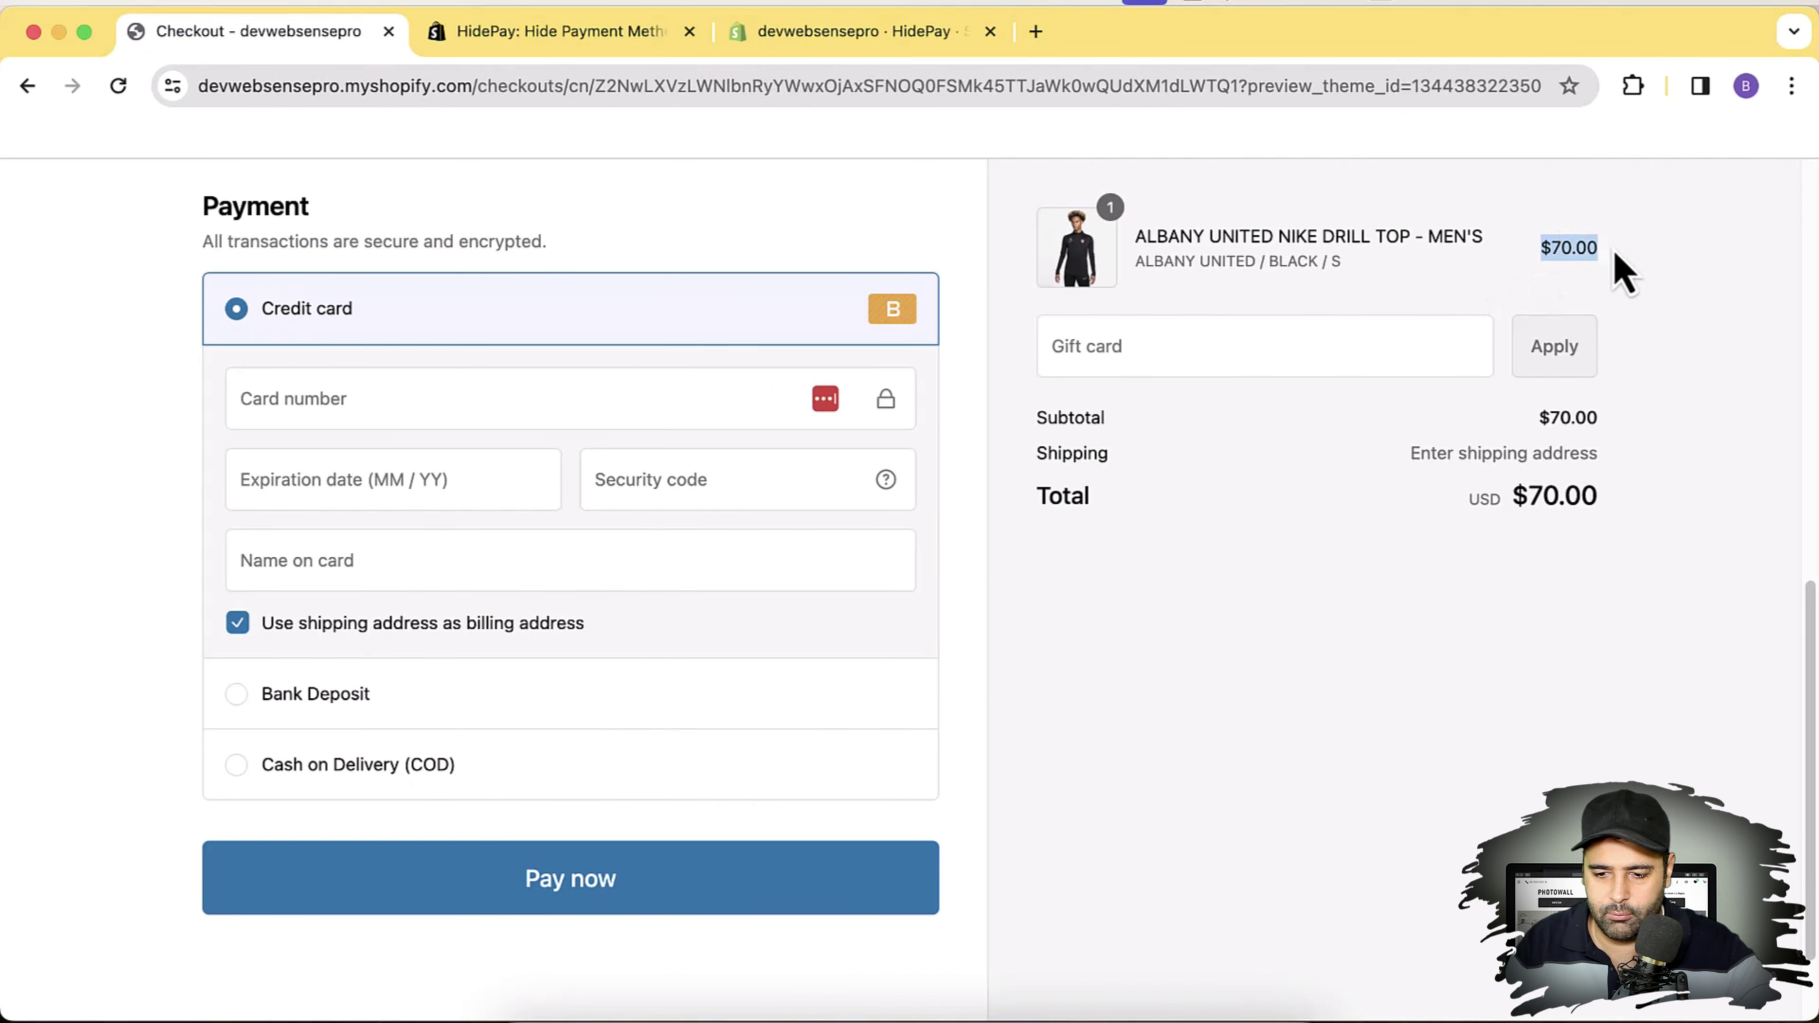
scroll(1350, 688, up, 15)
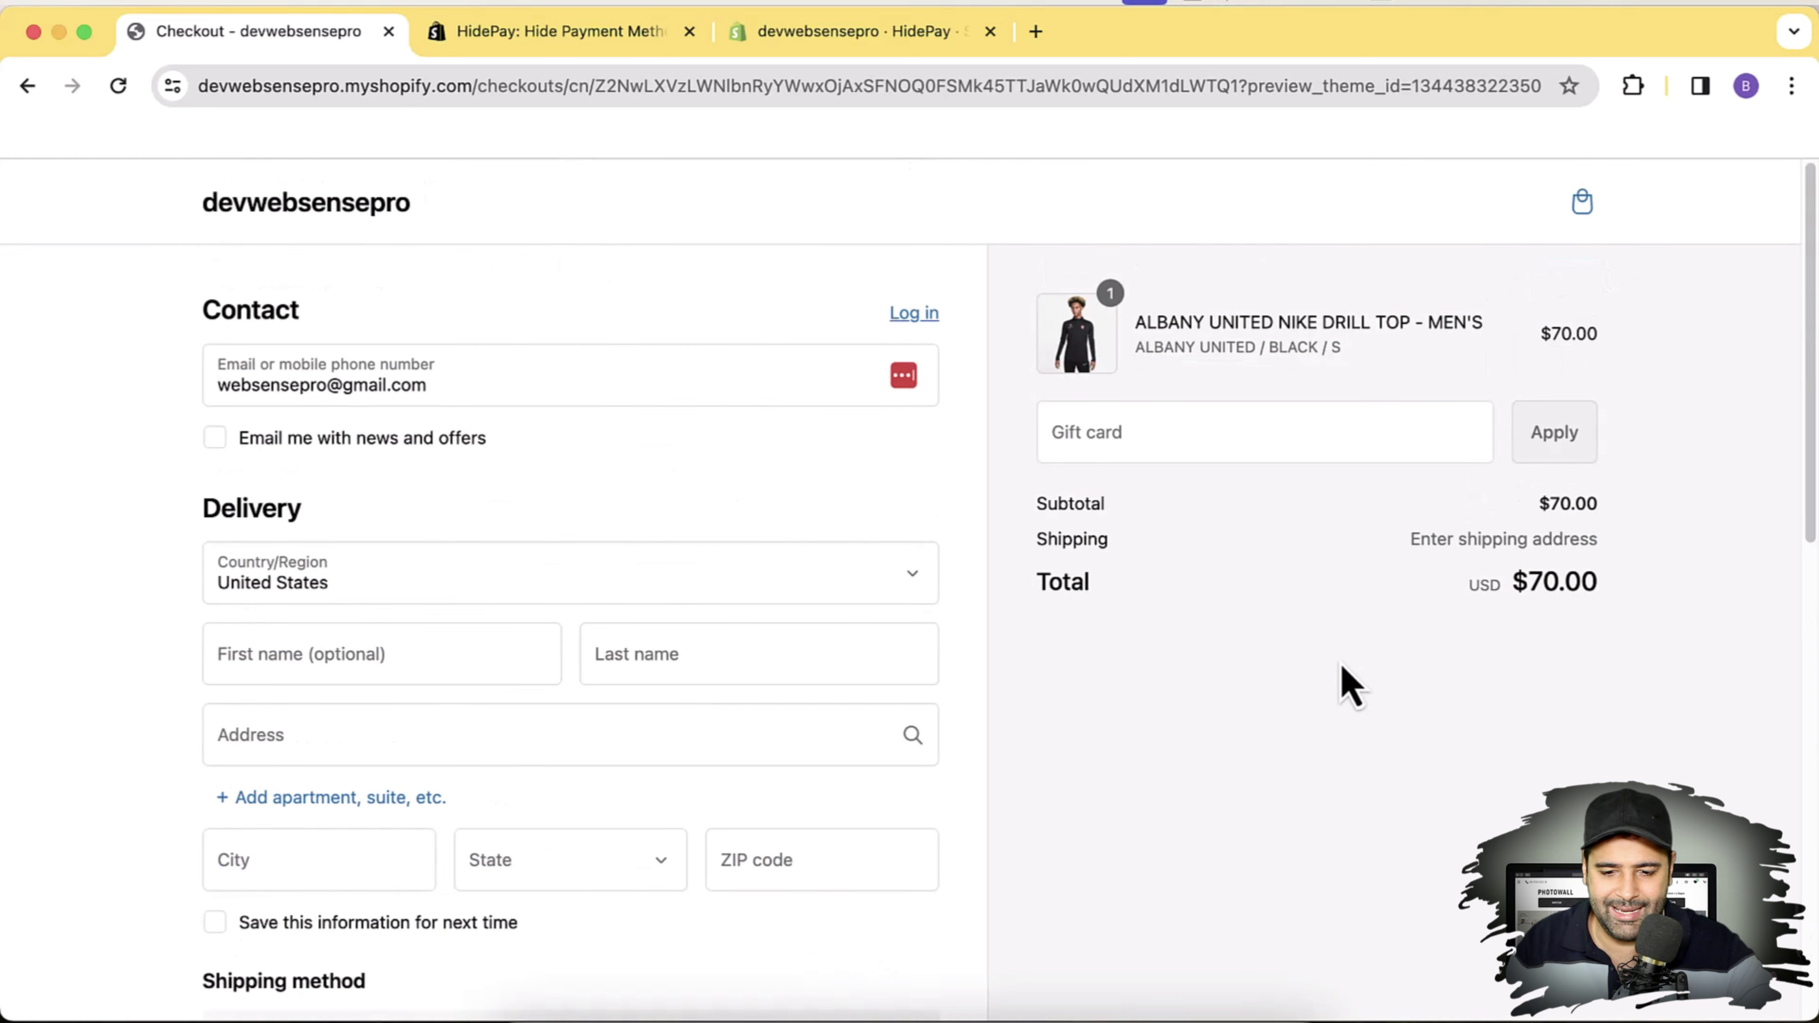
Step: Return to the cart and set the quantity of the ALBANY UNITED NIKE DRILL TOP - MEN'S to 2
click(27, 85)
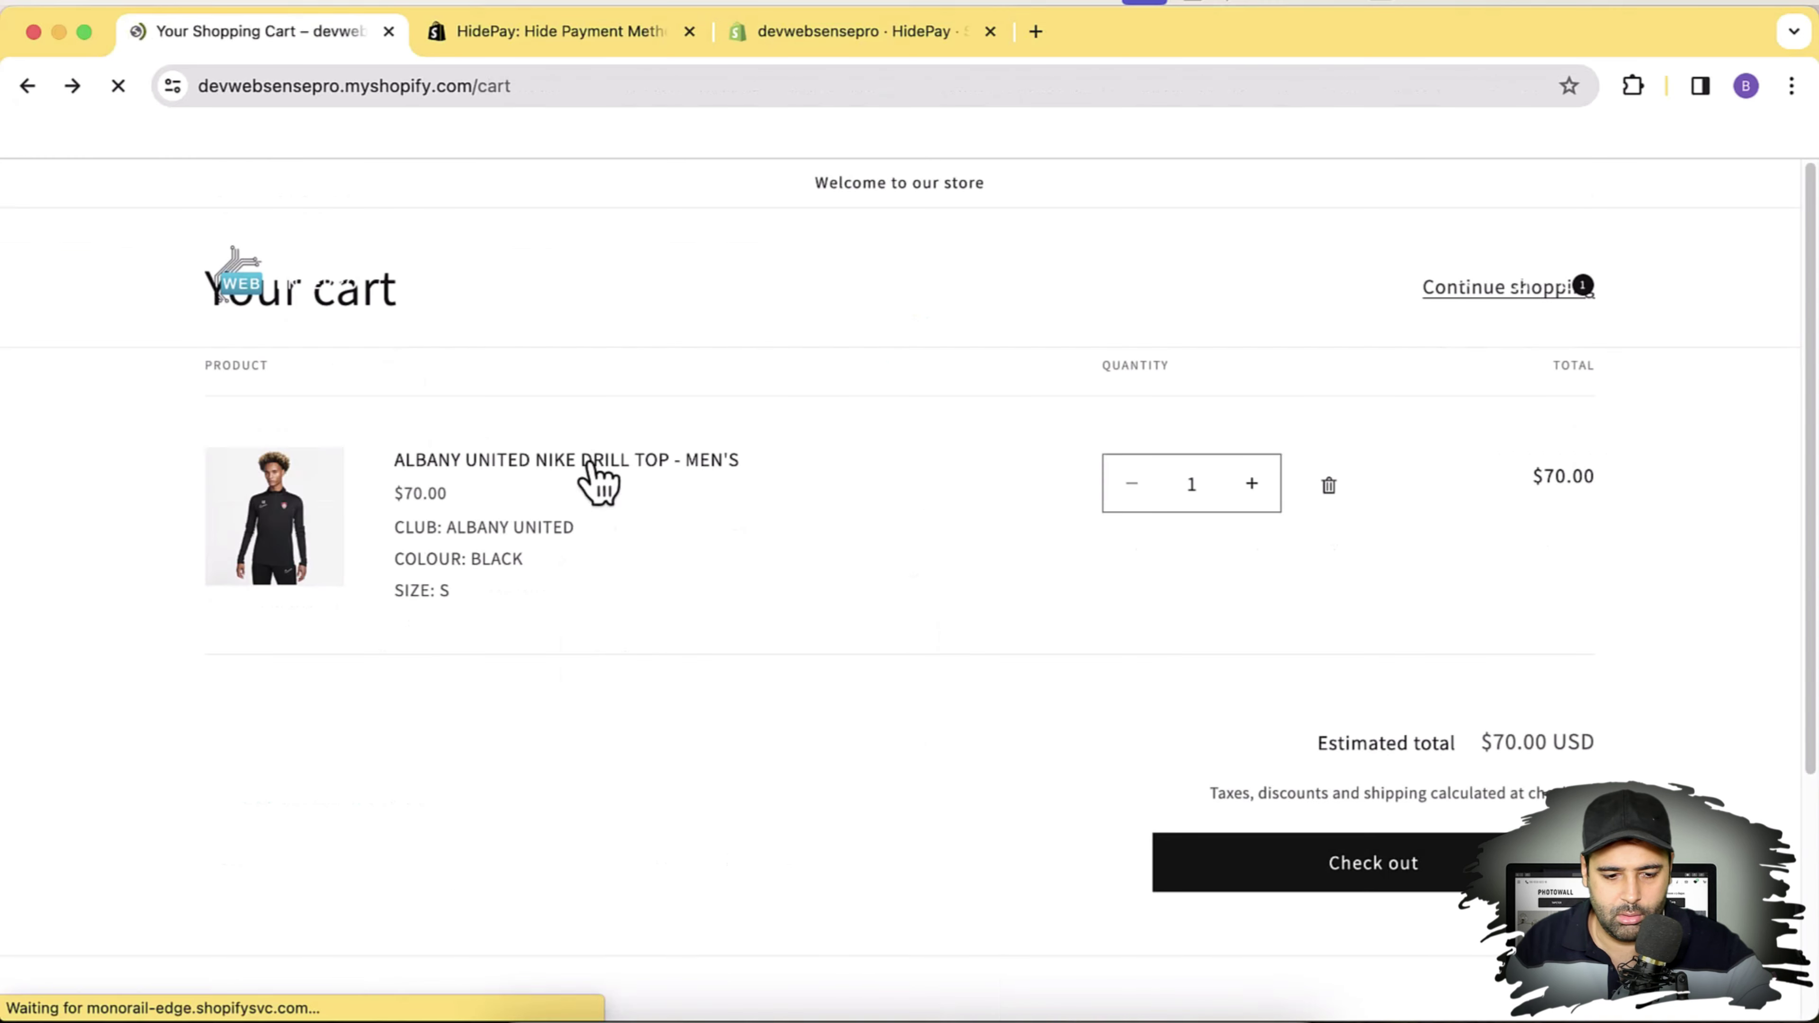
click(1207, 487)
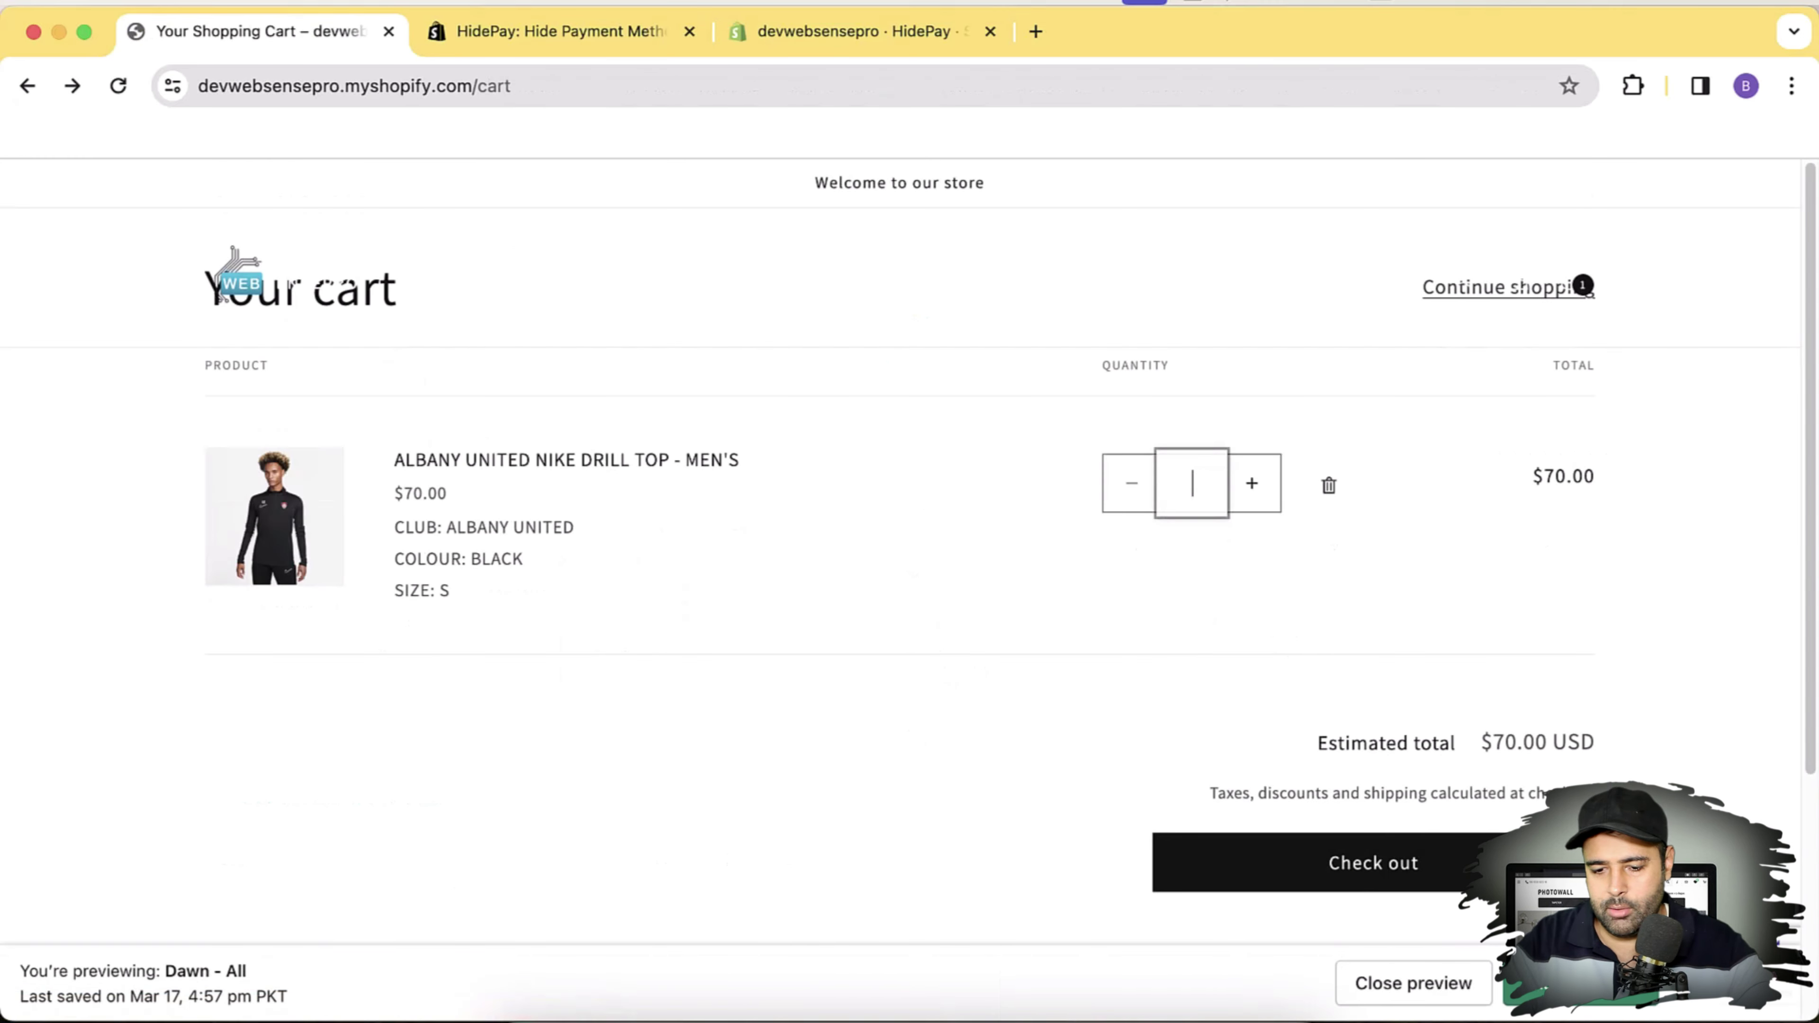
text(2)
click(1597, 589)
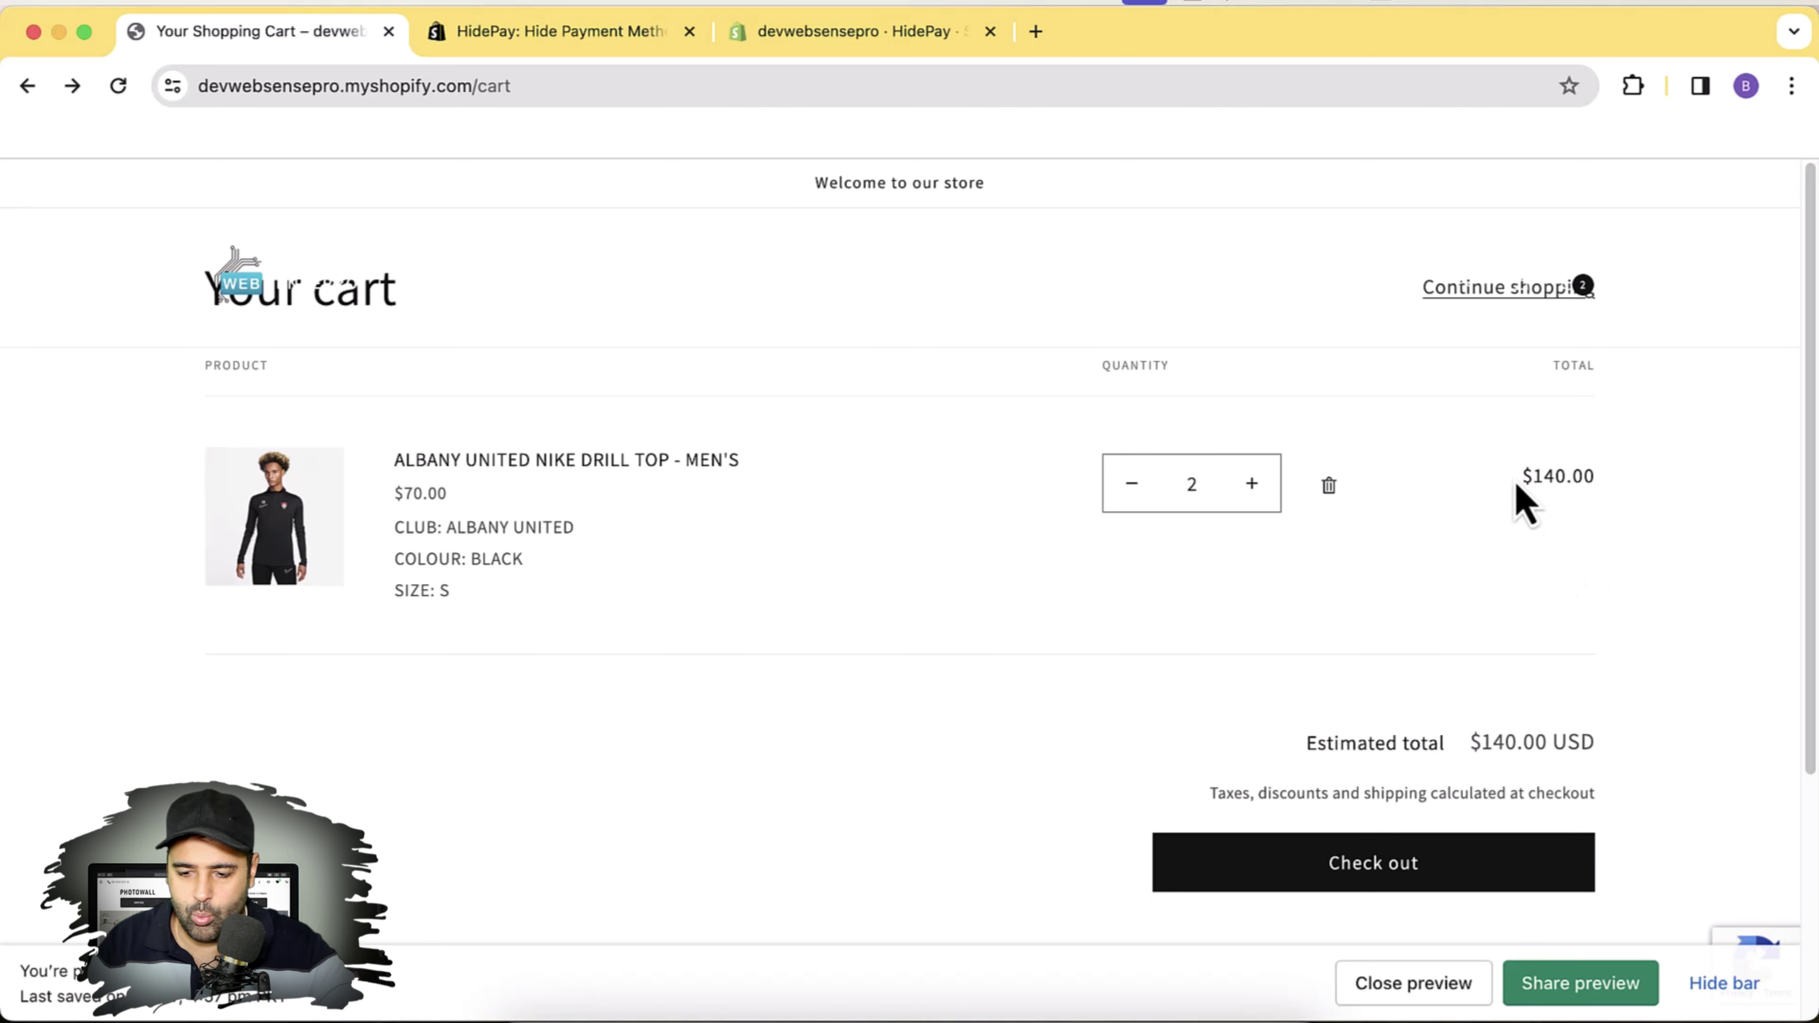
drag(1536, 473, 1576, 573)
click(1576, 573)
Step: Proceed to checkout with the updated cart and examine which payment methods are offered
scroll(1636, 679, down, 1)
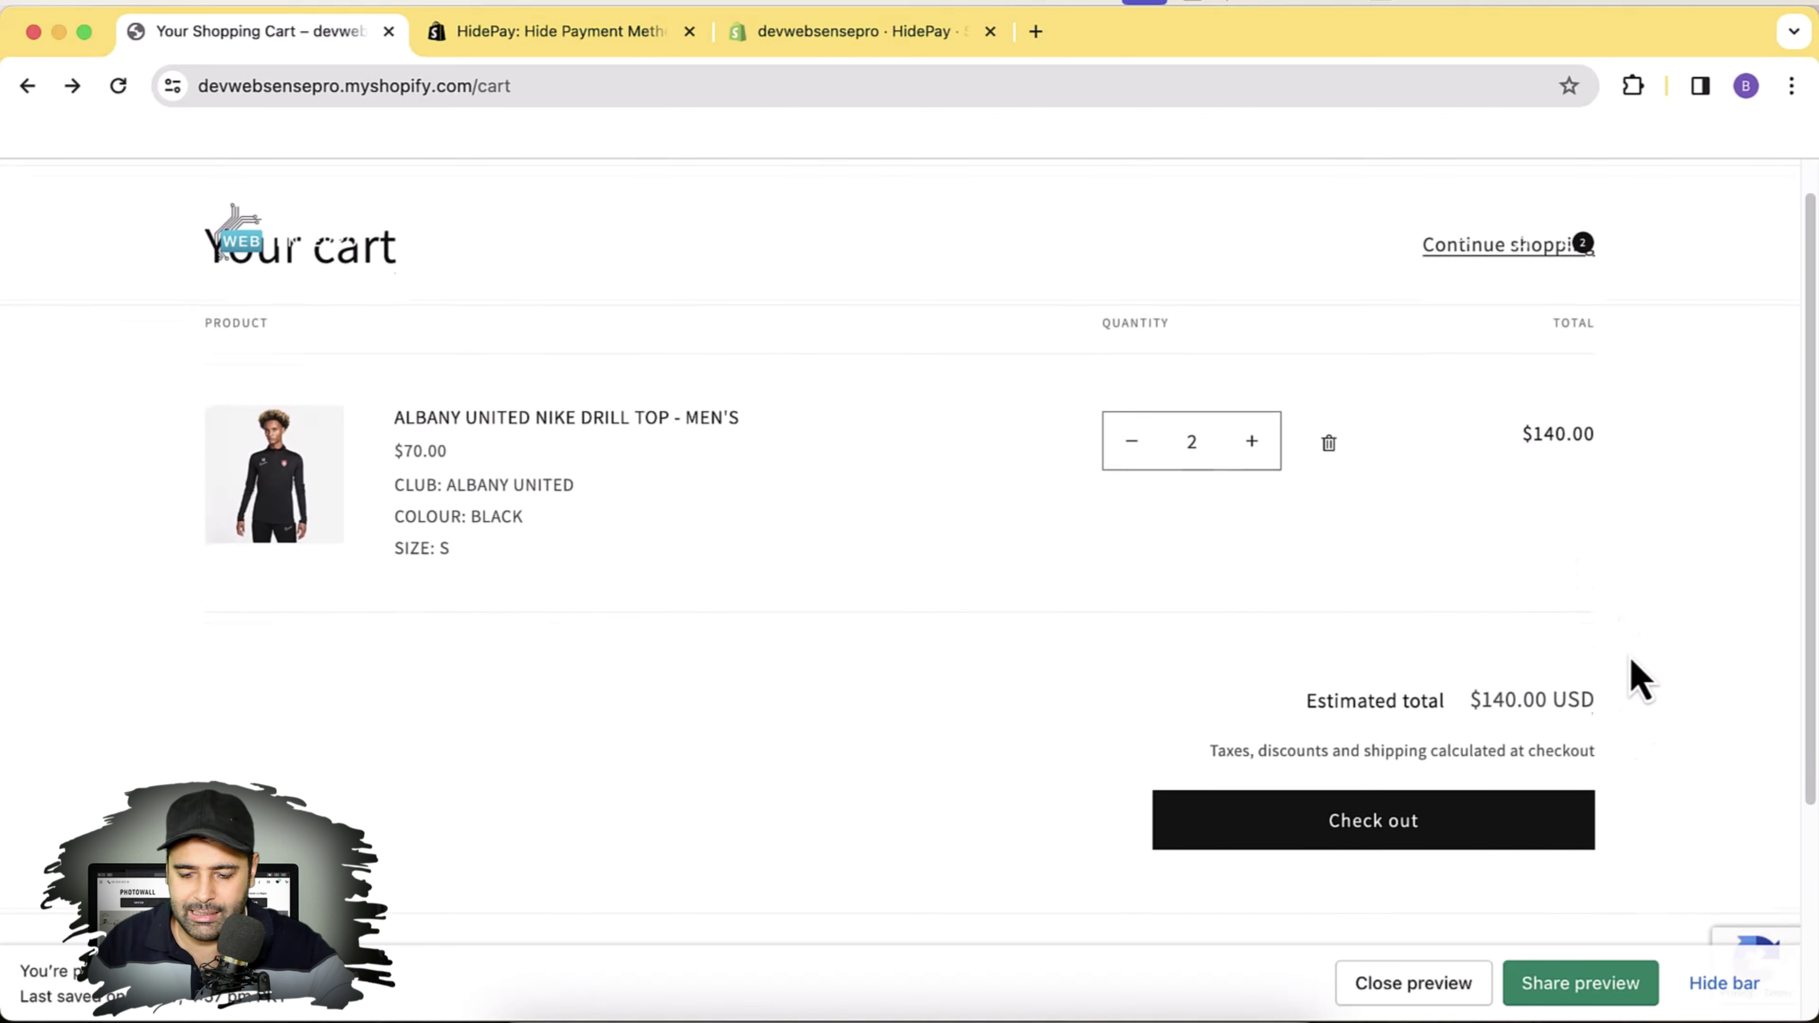
click(1480, 832)
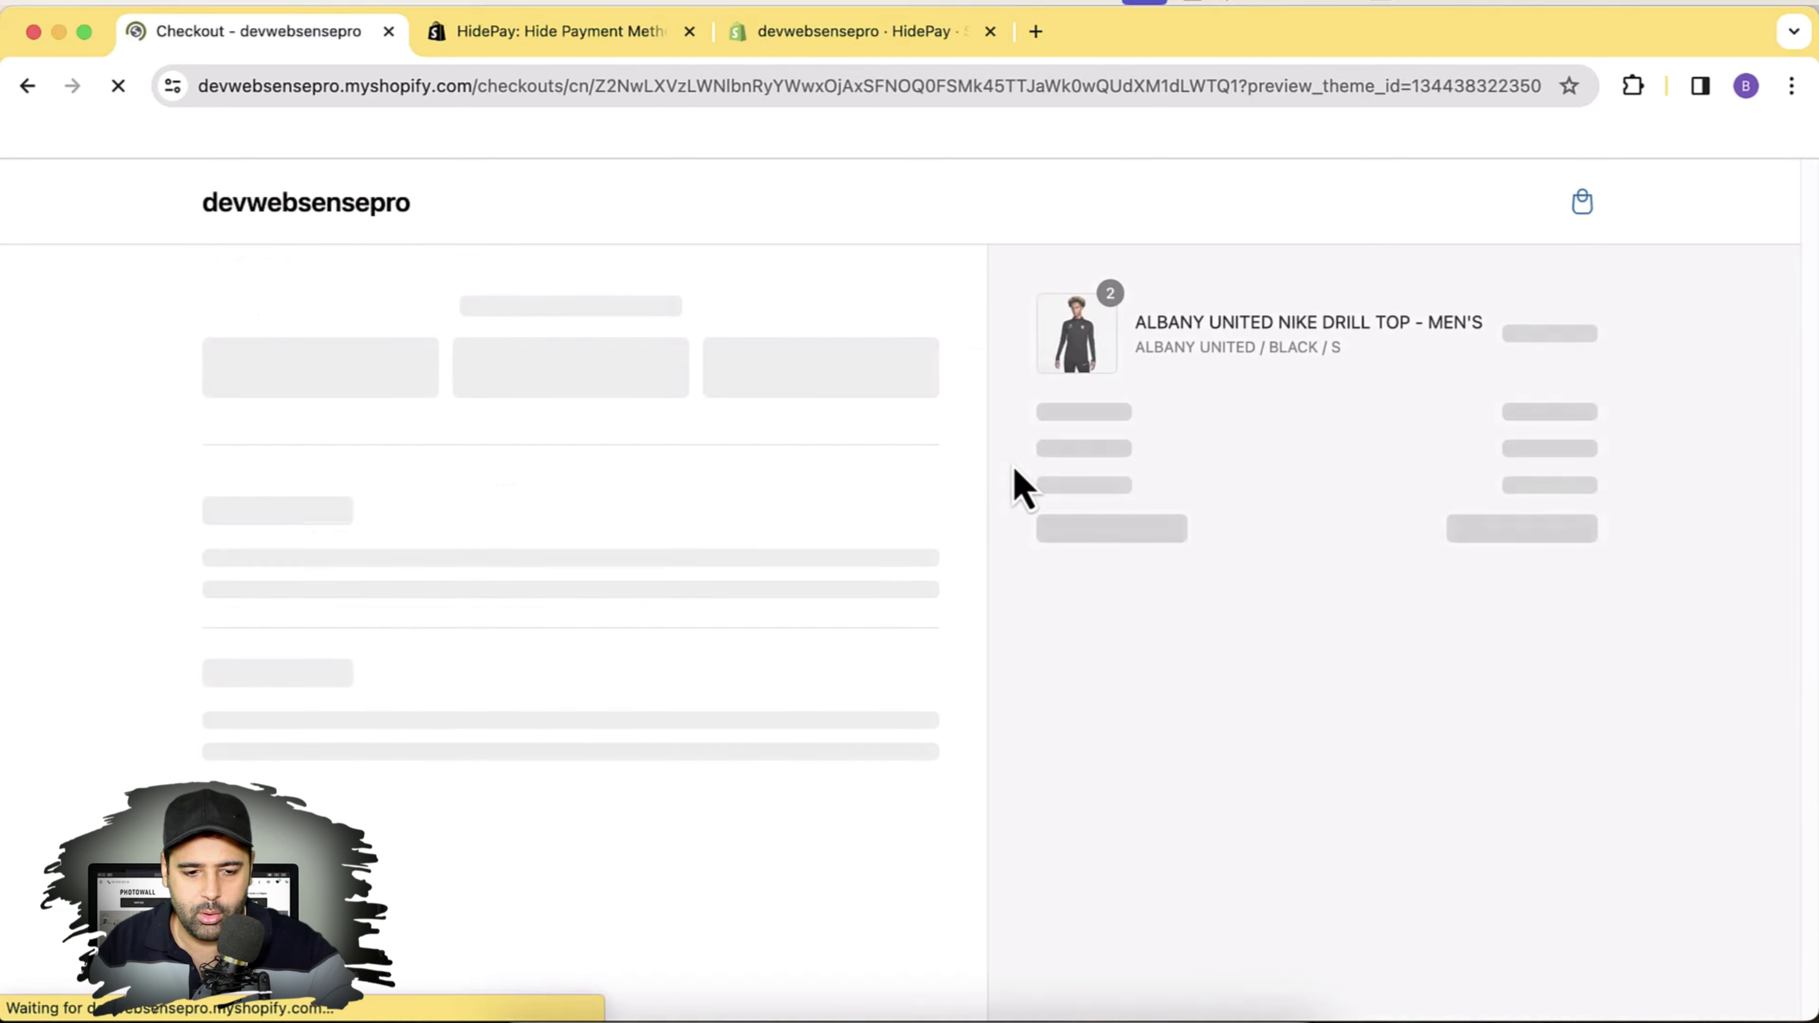
scroll(1003, 394, down, 10)
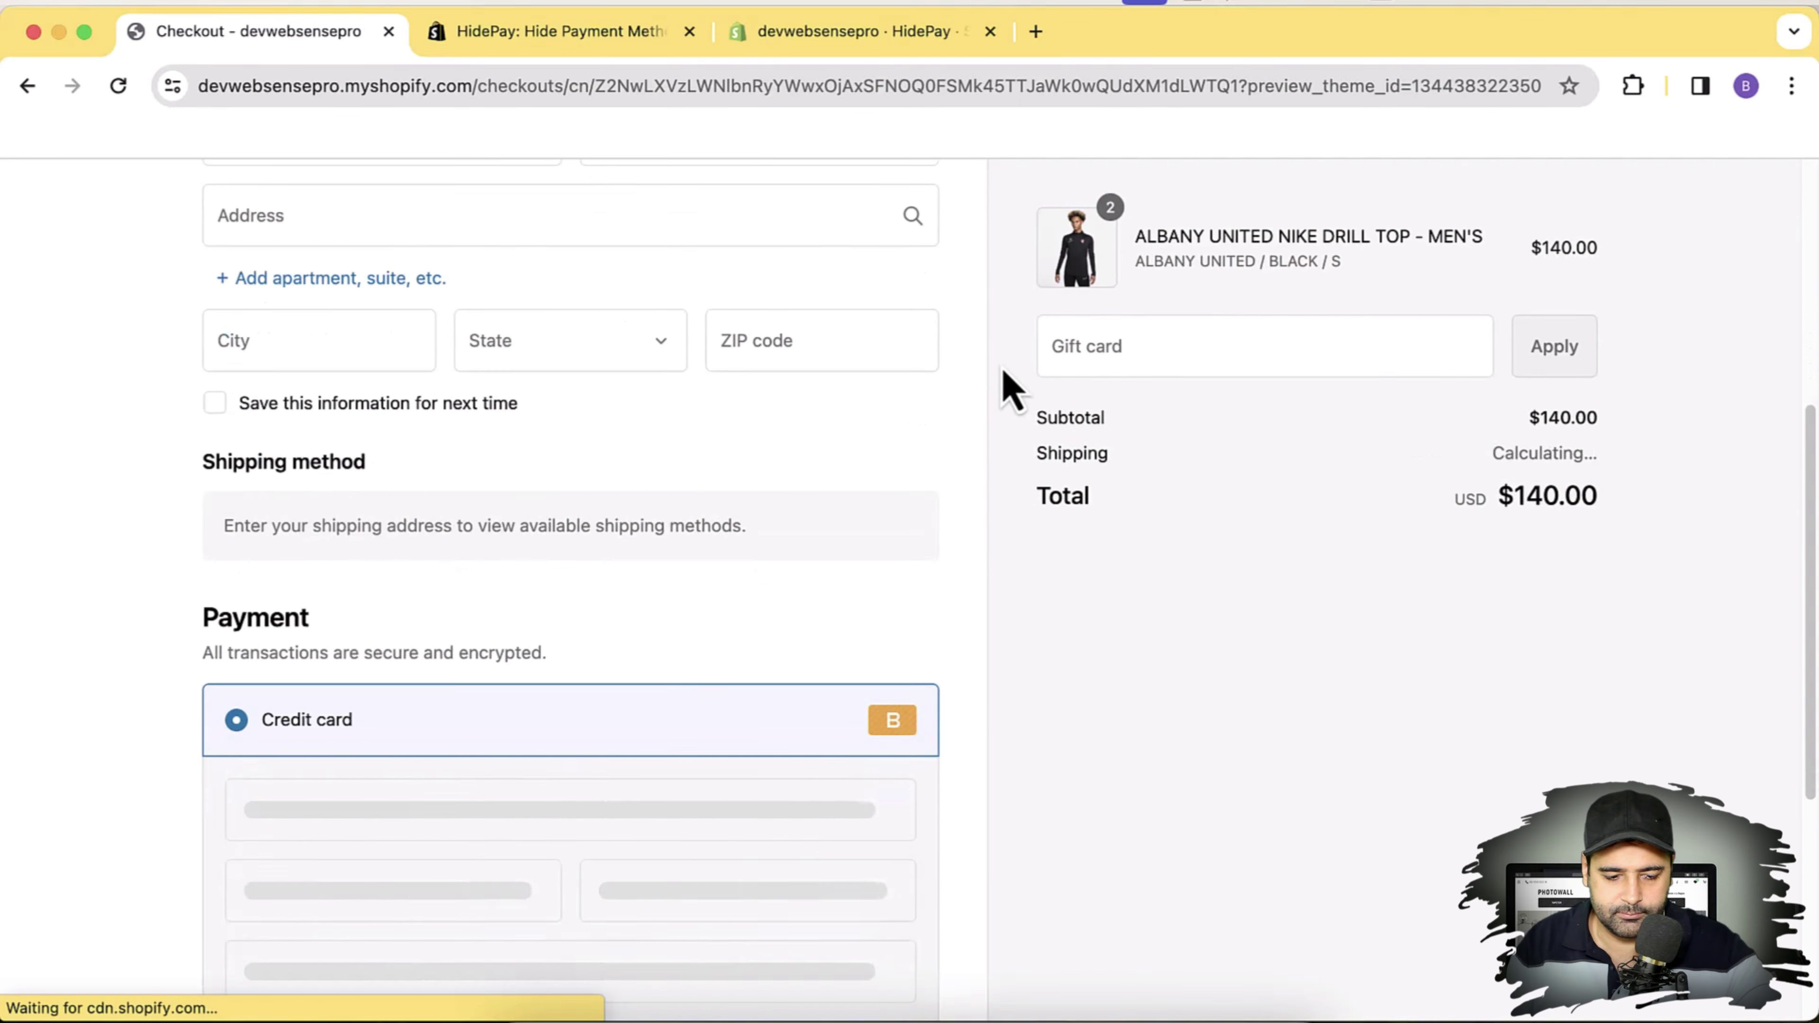
scroll(1007, 430, down, 3)
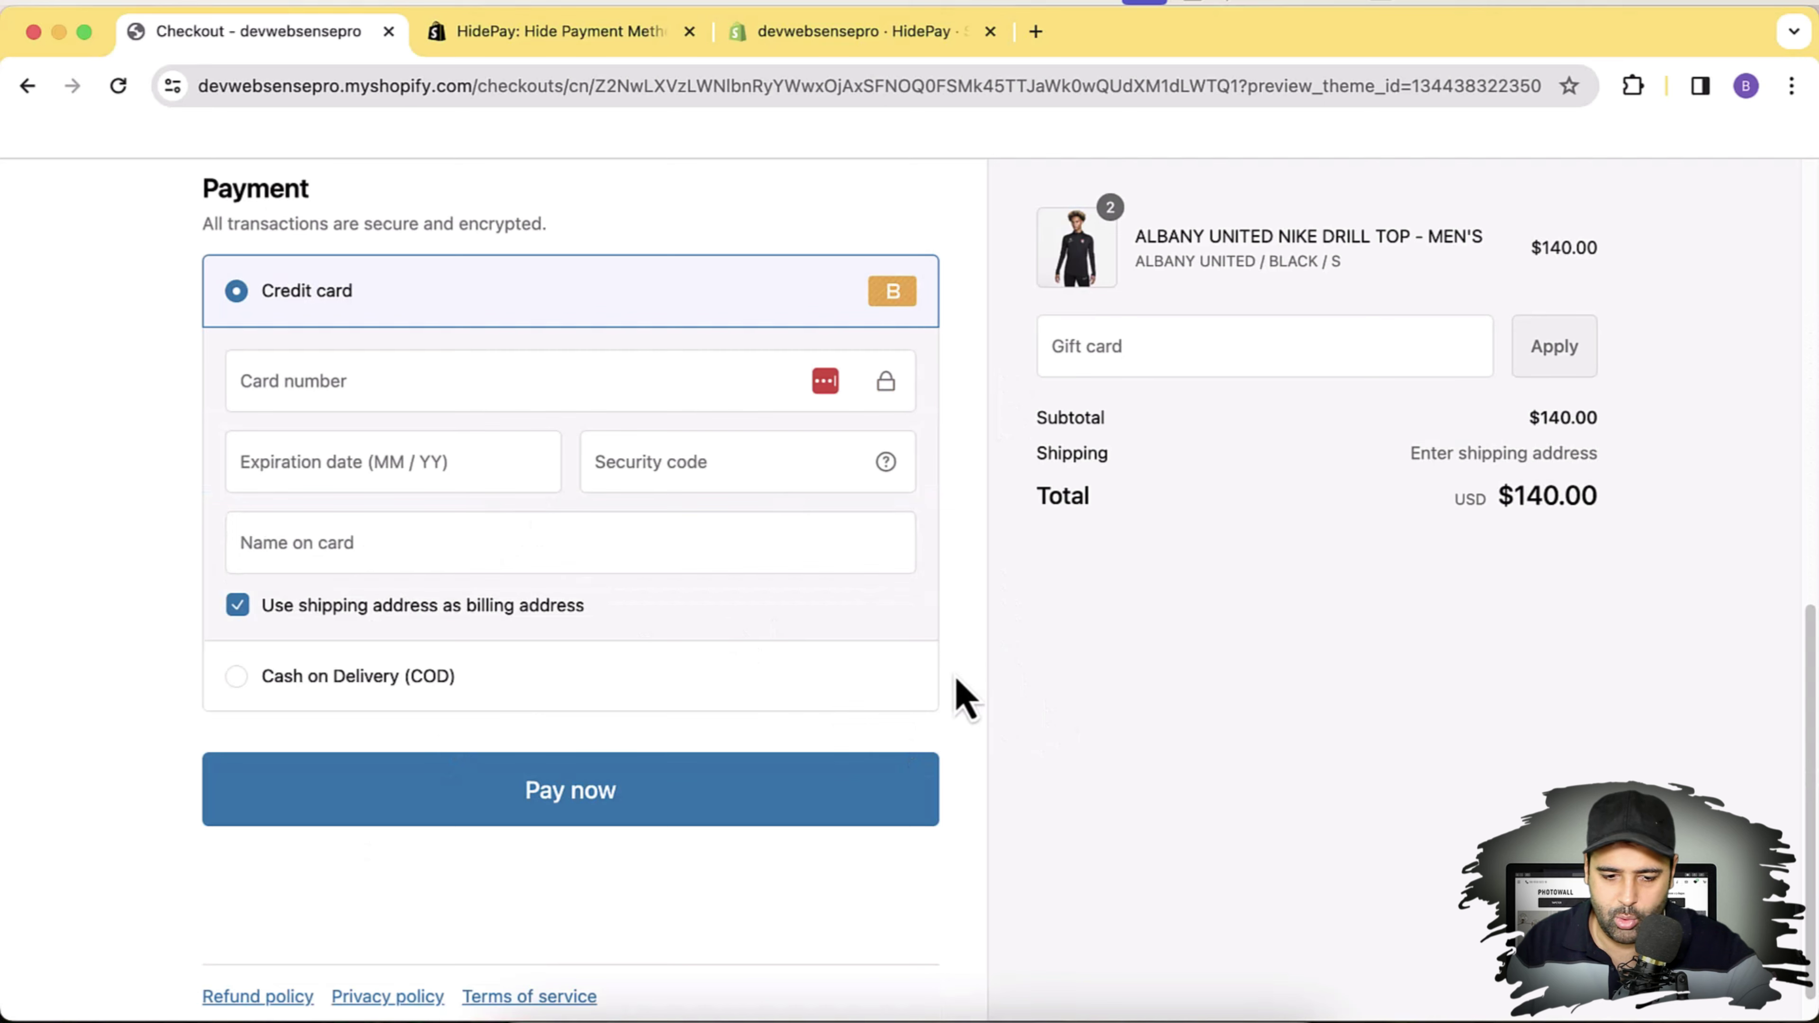
scroll(975, 684, up, 10)
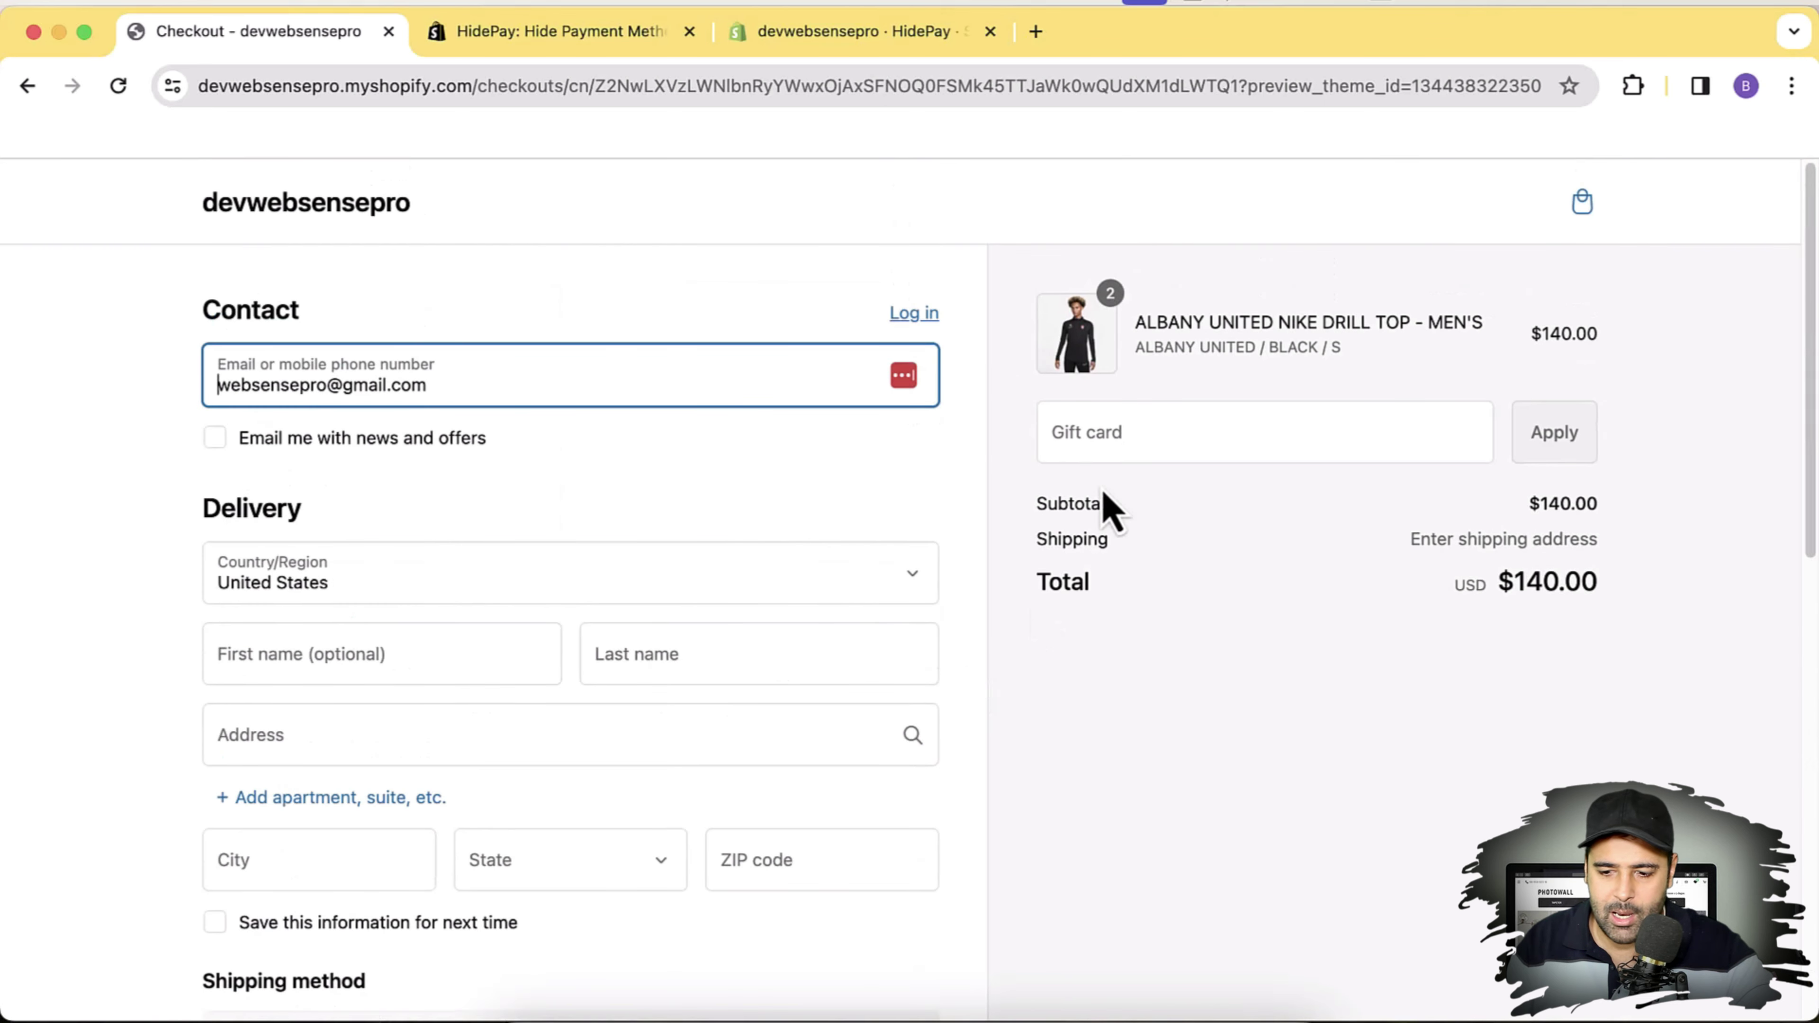
Step: Go back to the store's cart and remove the men's drill top from it
click(305, 222)
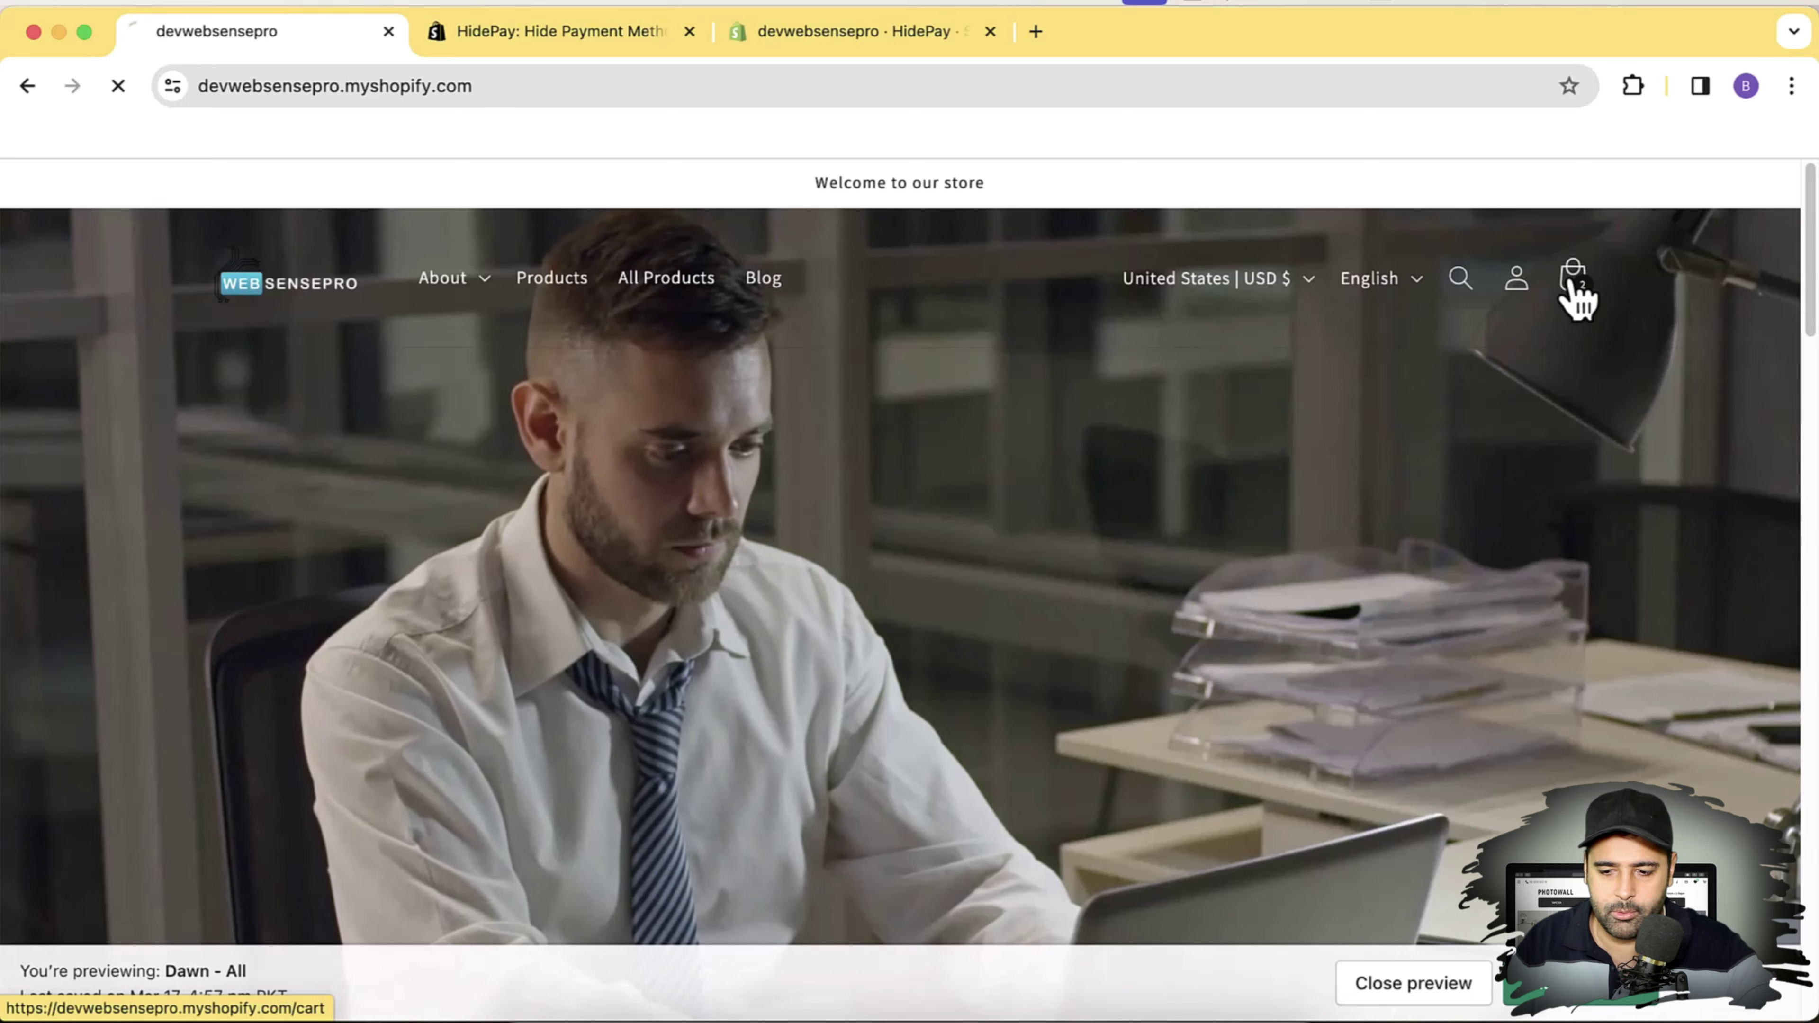
click(1572, 279)
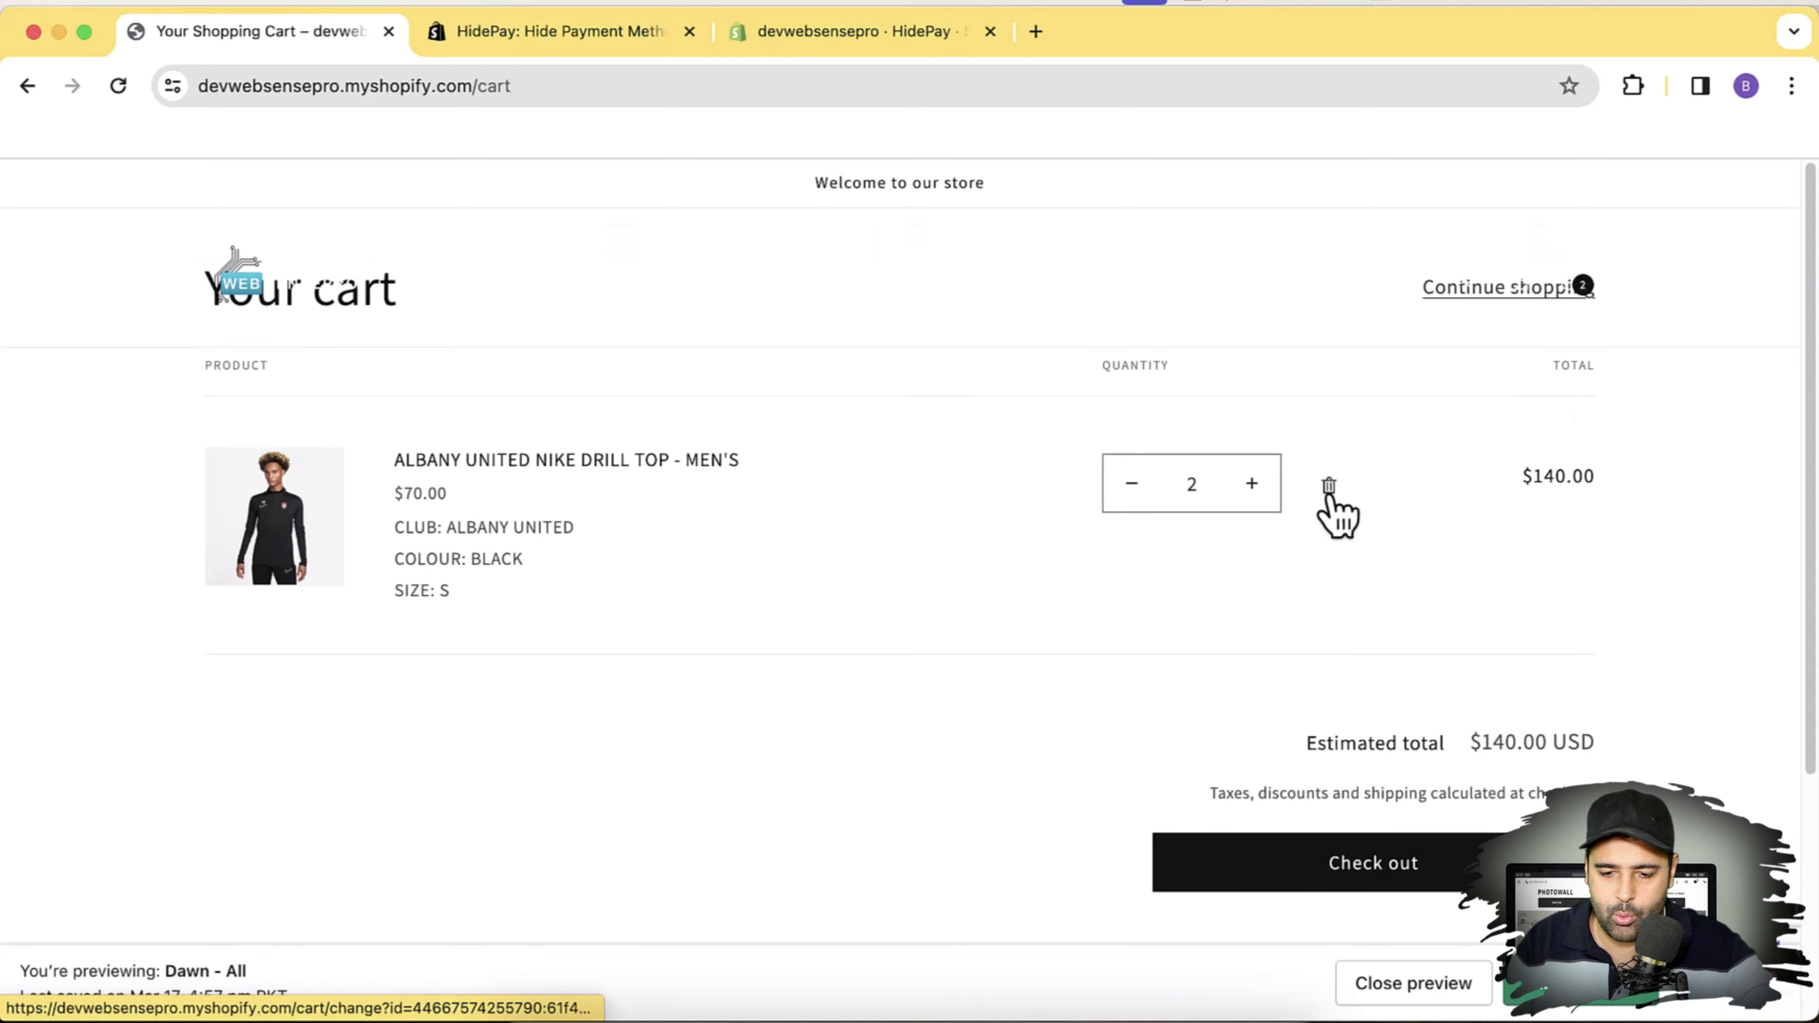
click(1328, 488)
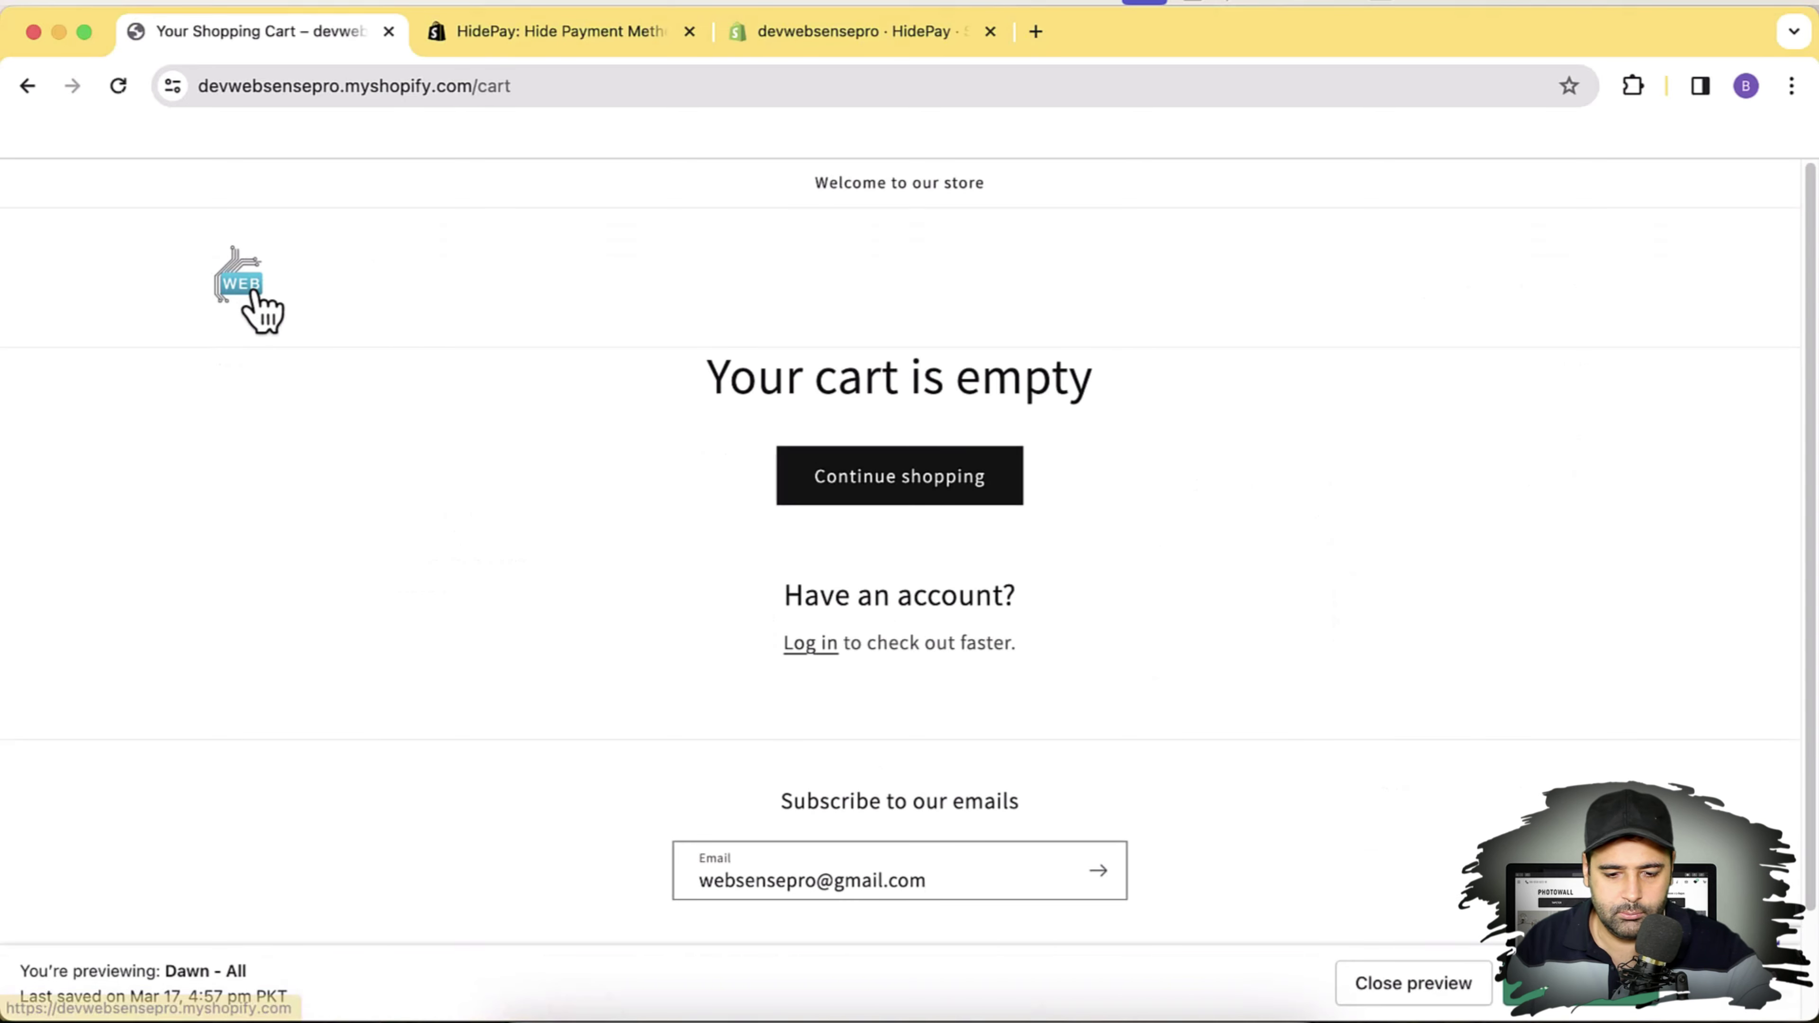
Step: Add one ALBANY UNITED NIKE DRILL TOP - WOMEN'S to the cart and check its payment methods at checkout
click(244, 287)
scroll(8, 487, down, 8)
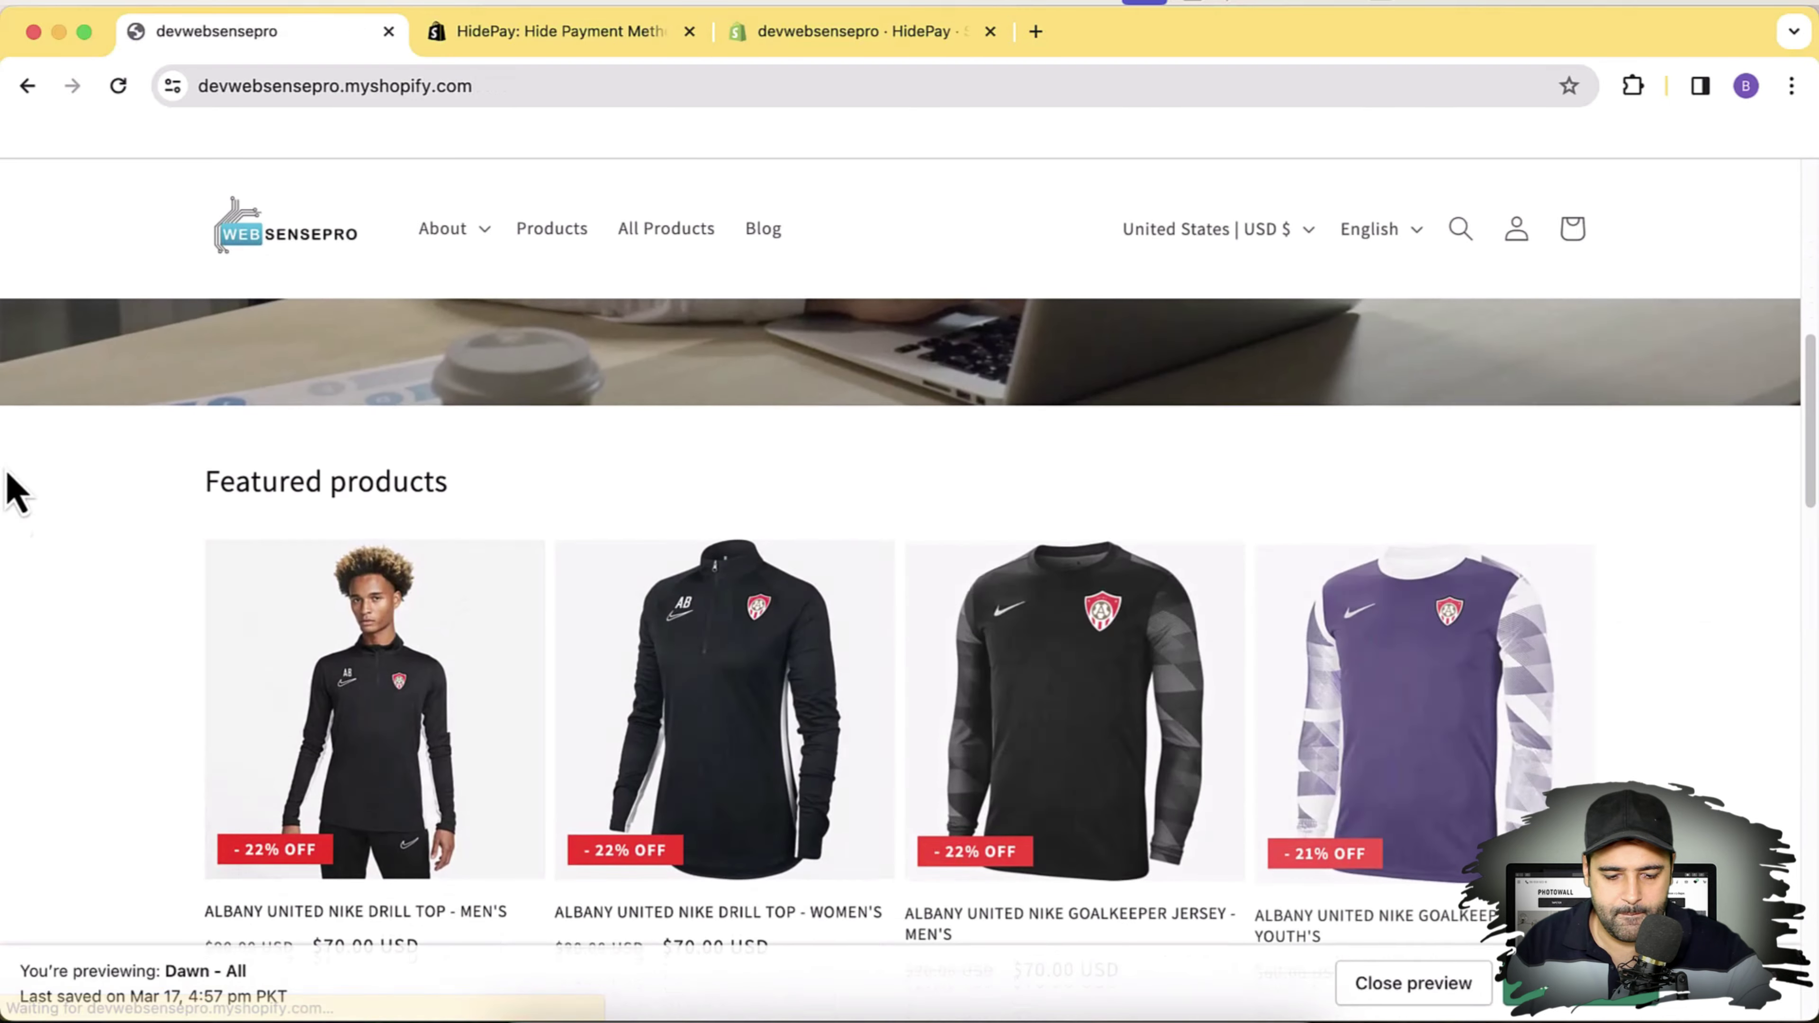
click(666, 469)
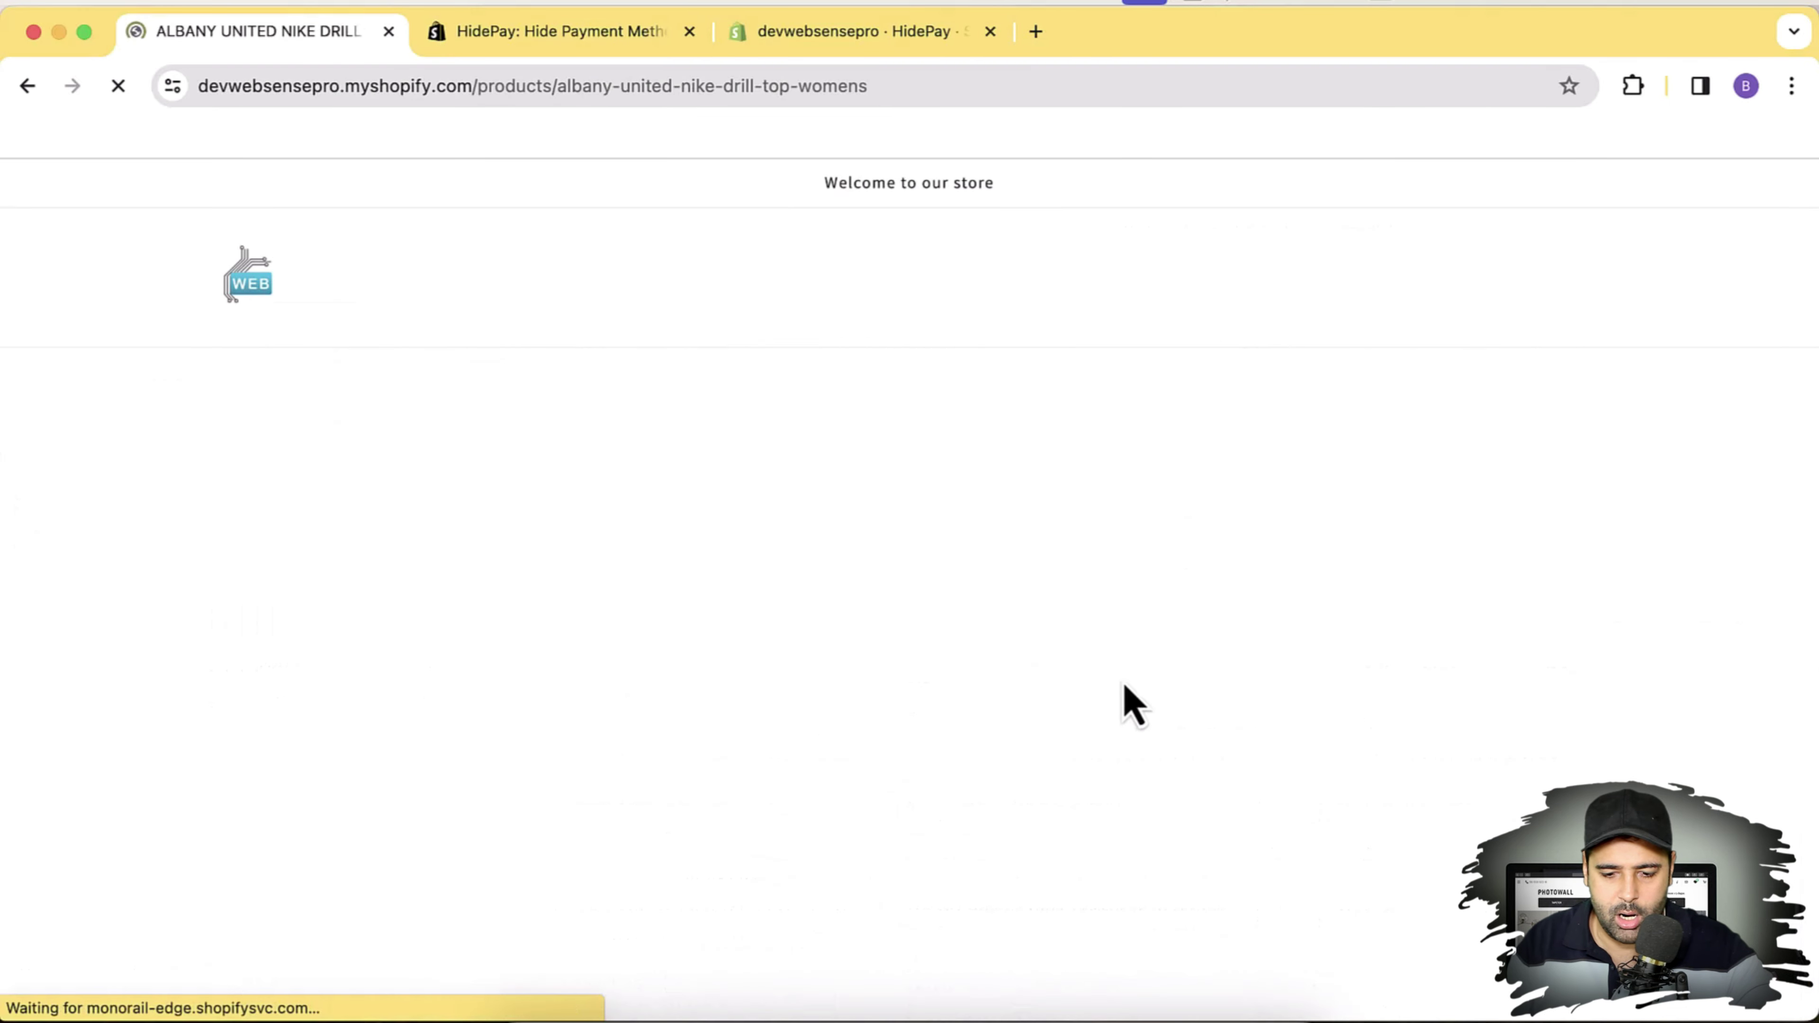
click(1411, 974)
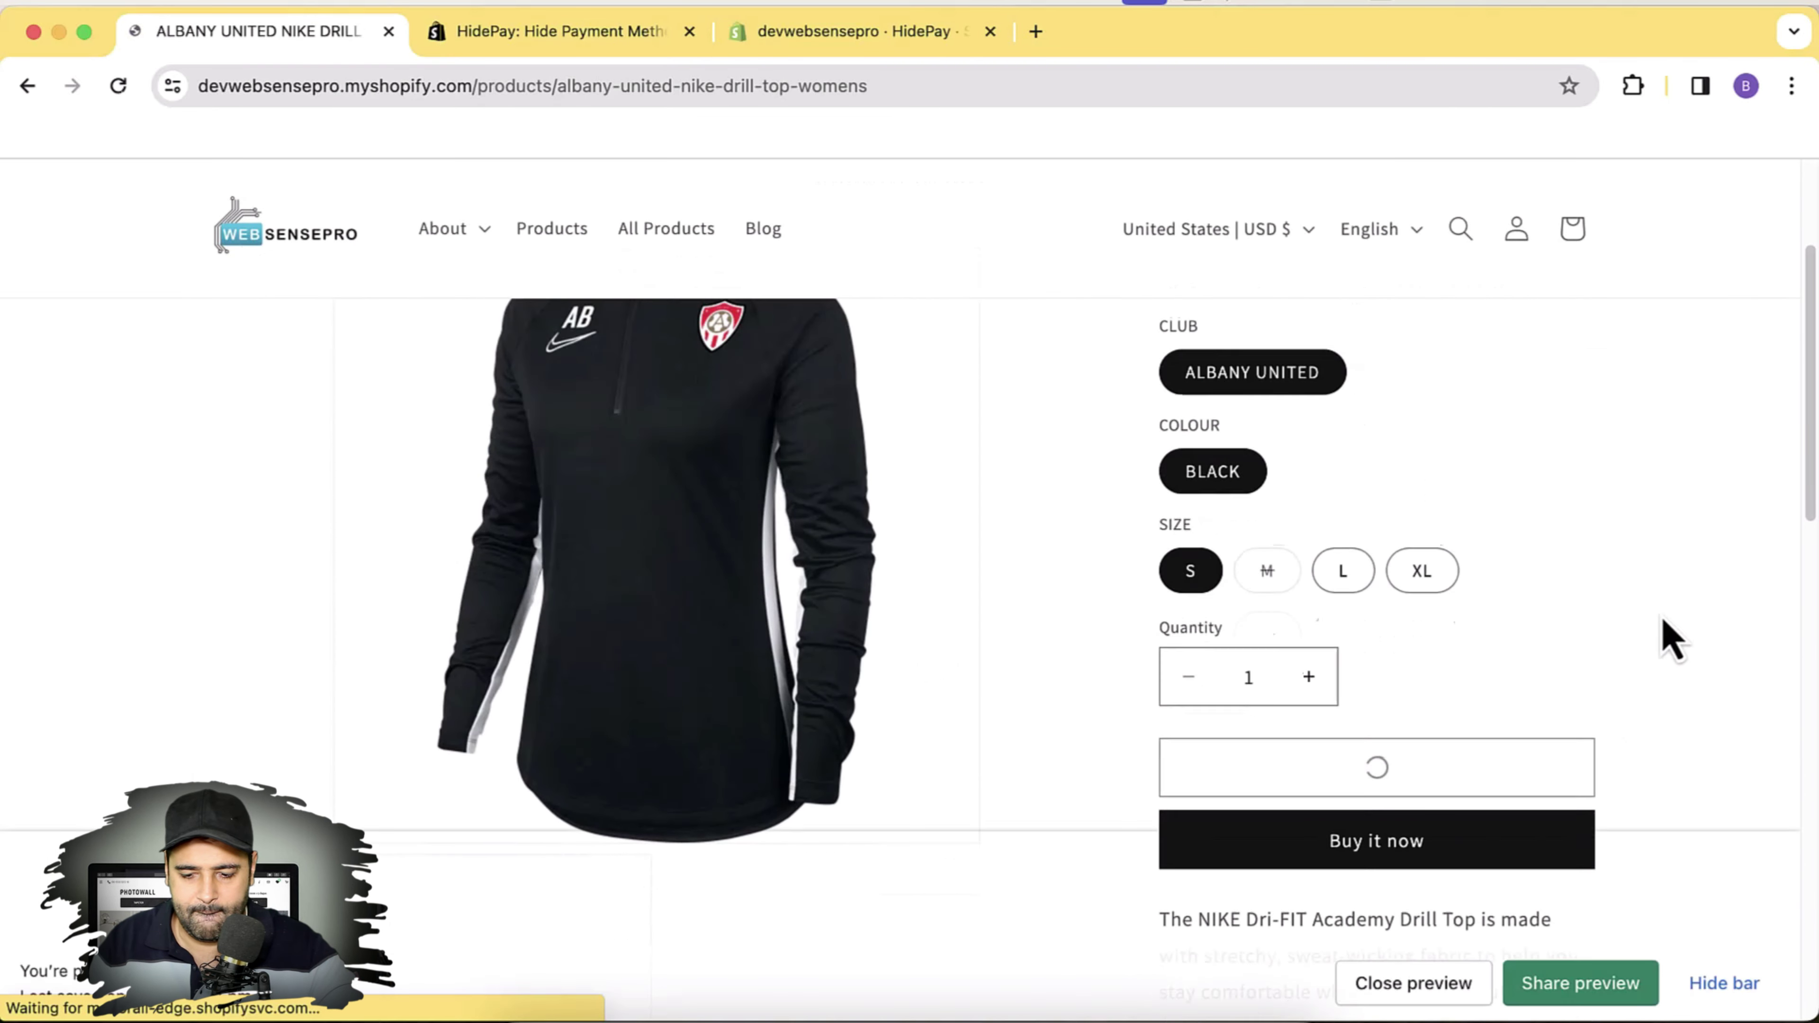
click(1454, 558)
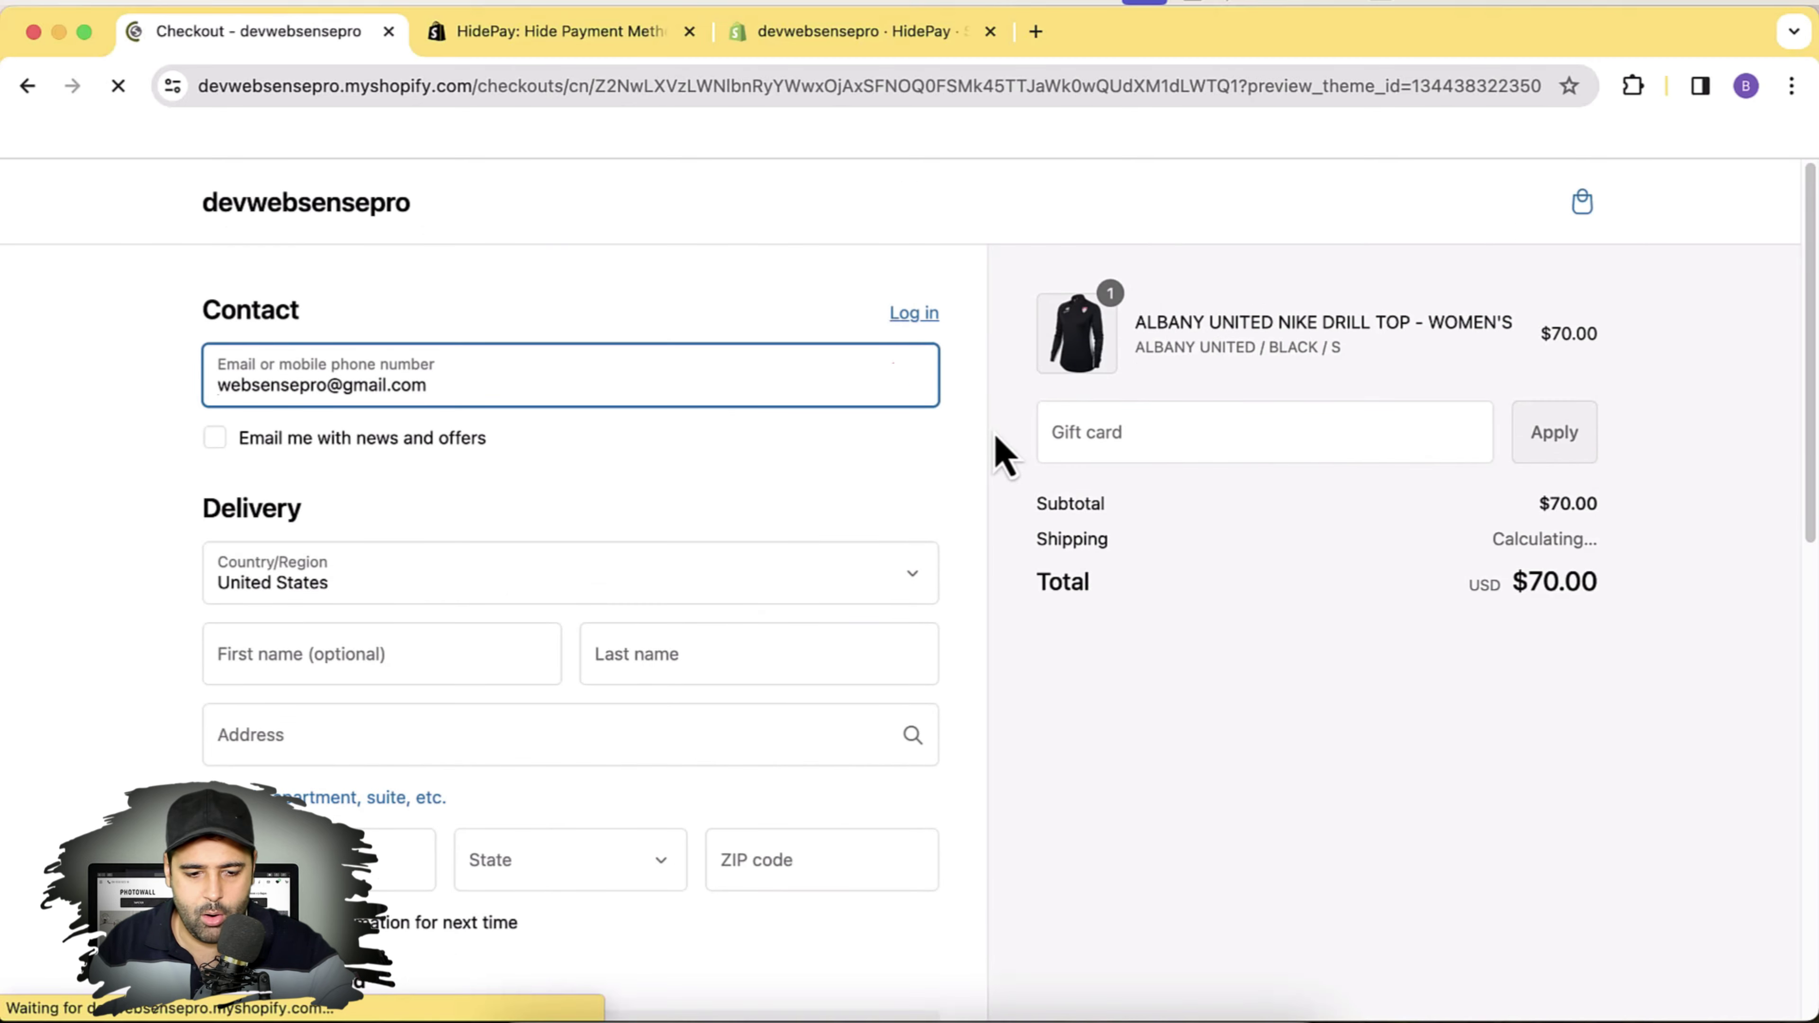
scroll(1003, 455, down, 12)
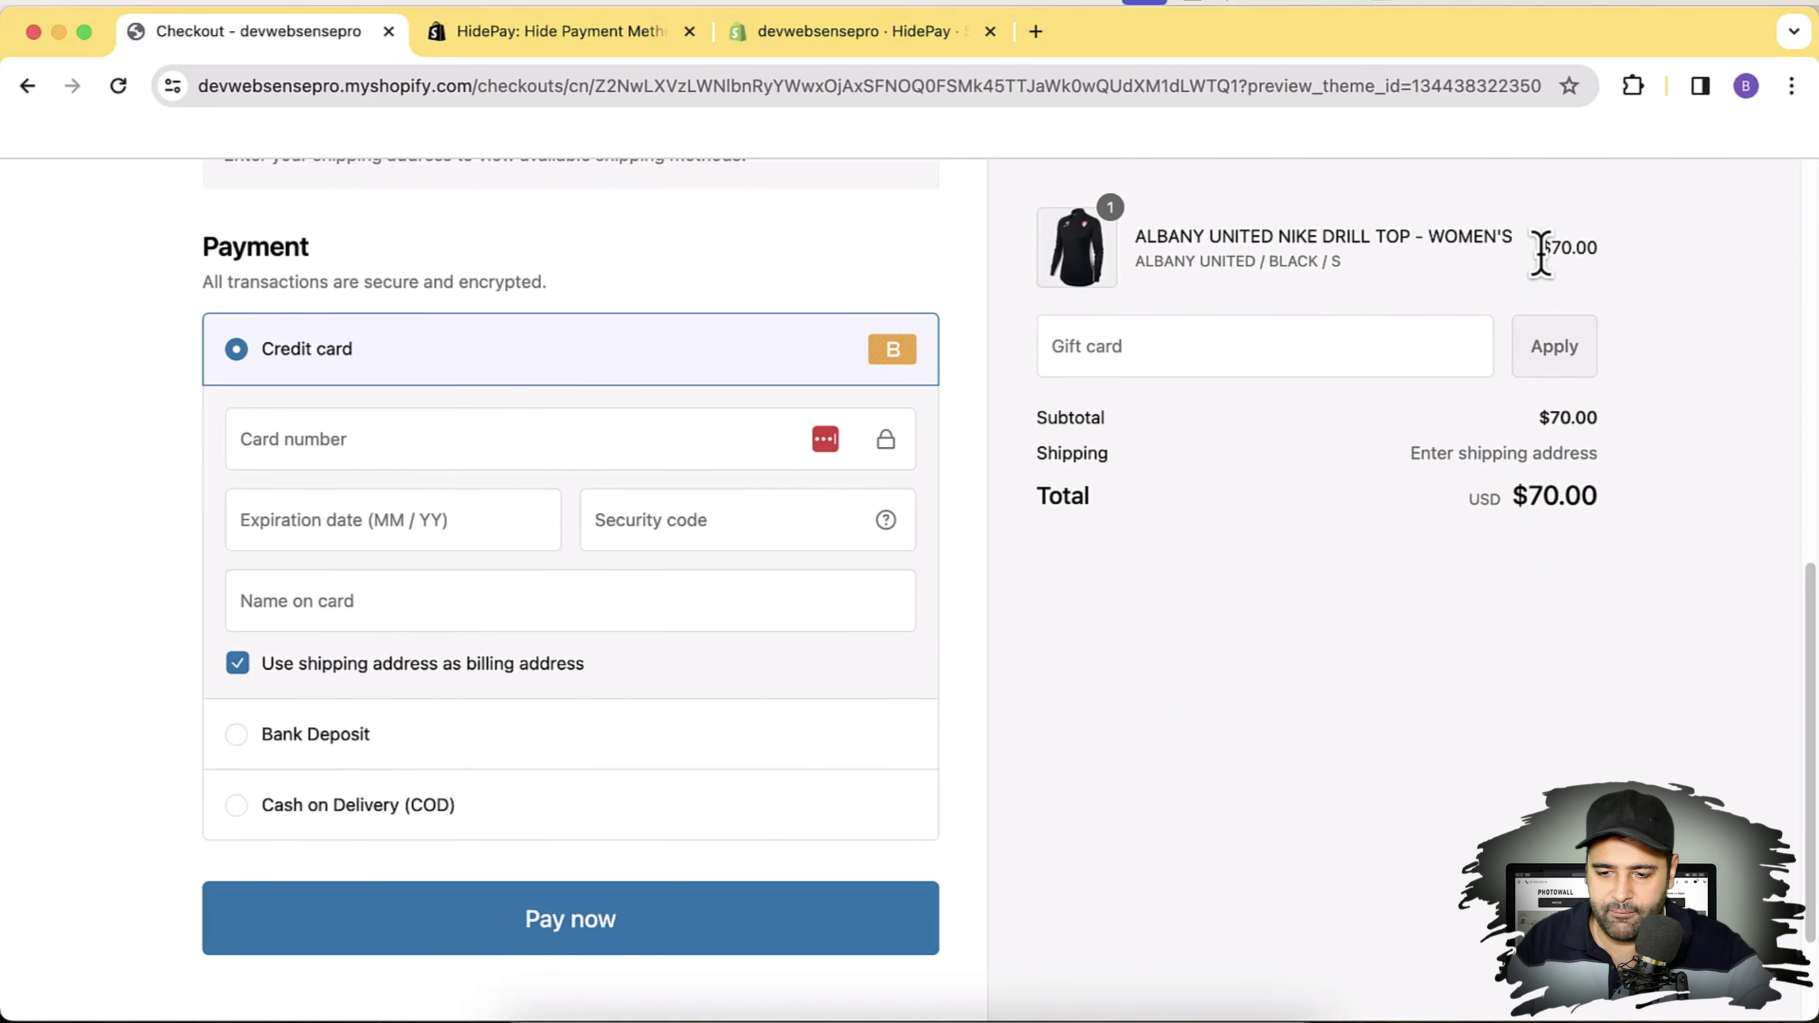
Step: Add a second women's drill top to the cart and examine the payment methods at checkout again
click(27, 86)
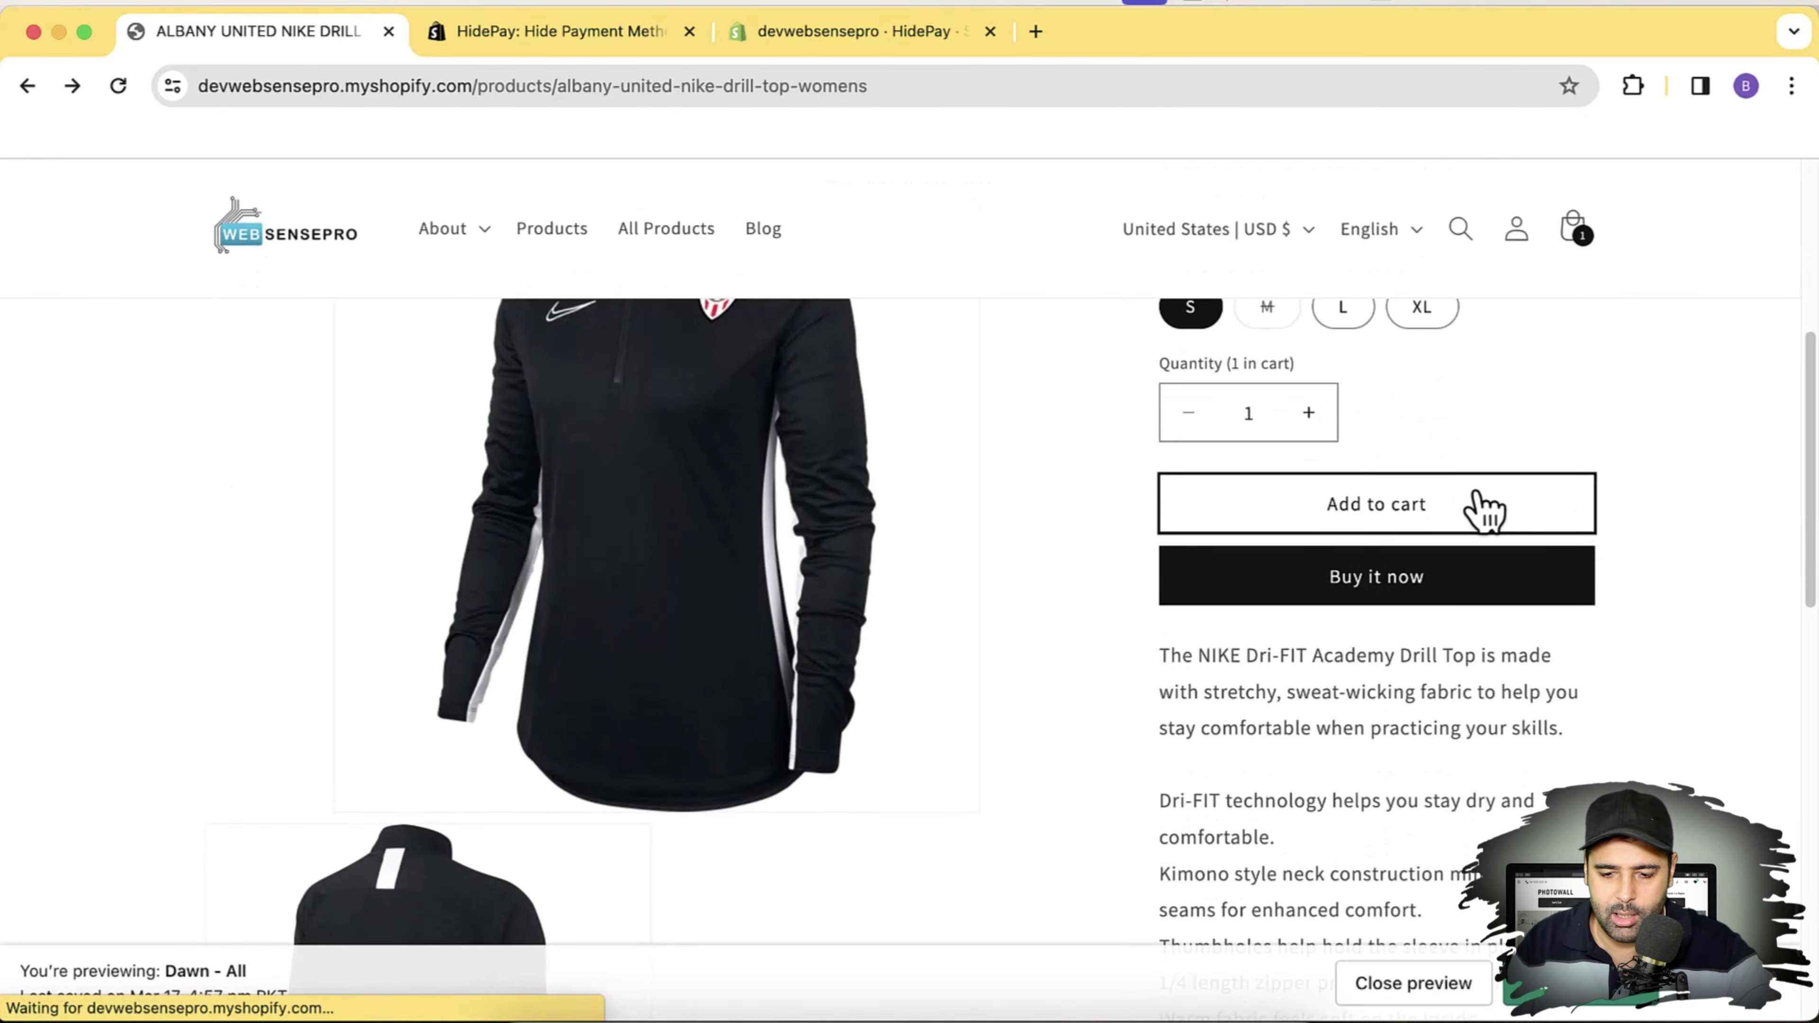
click(1483, 510)
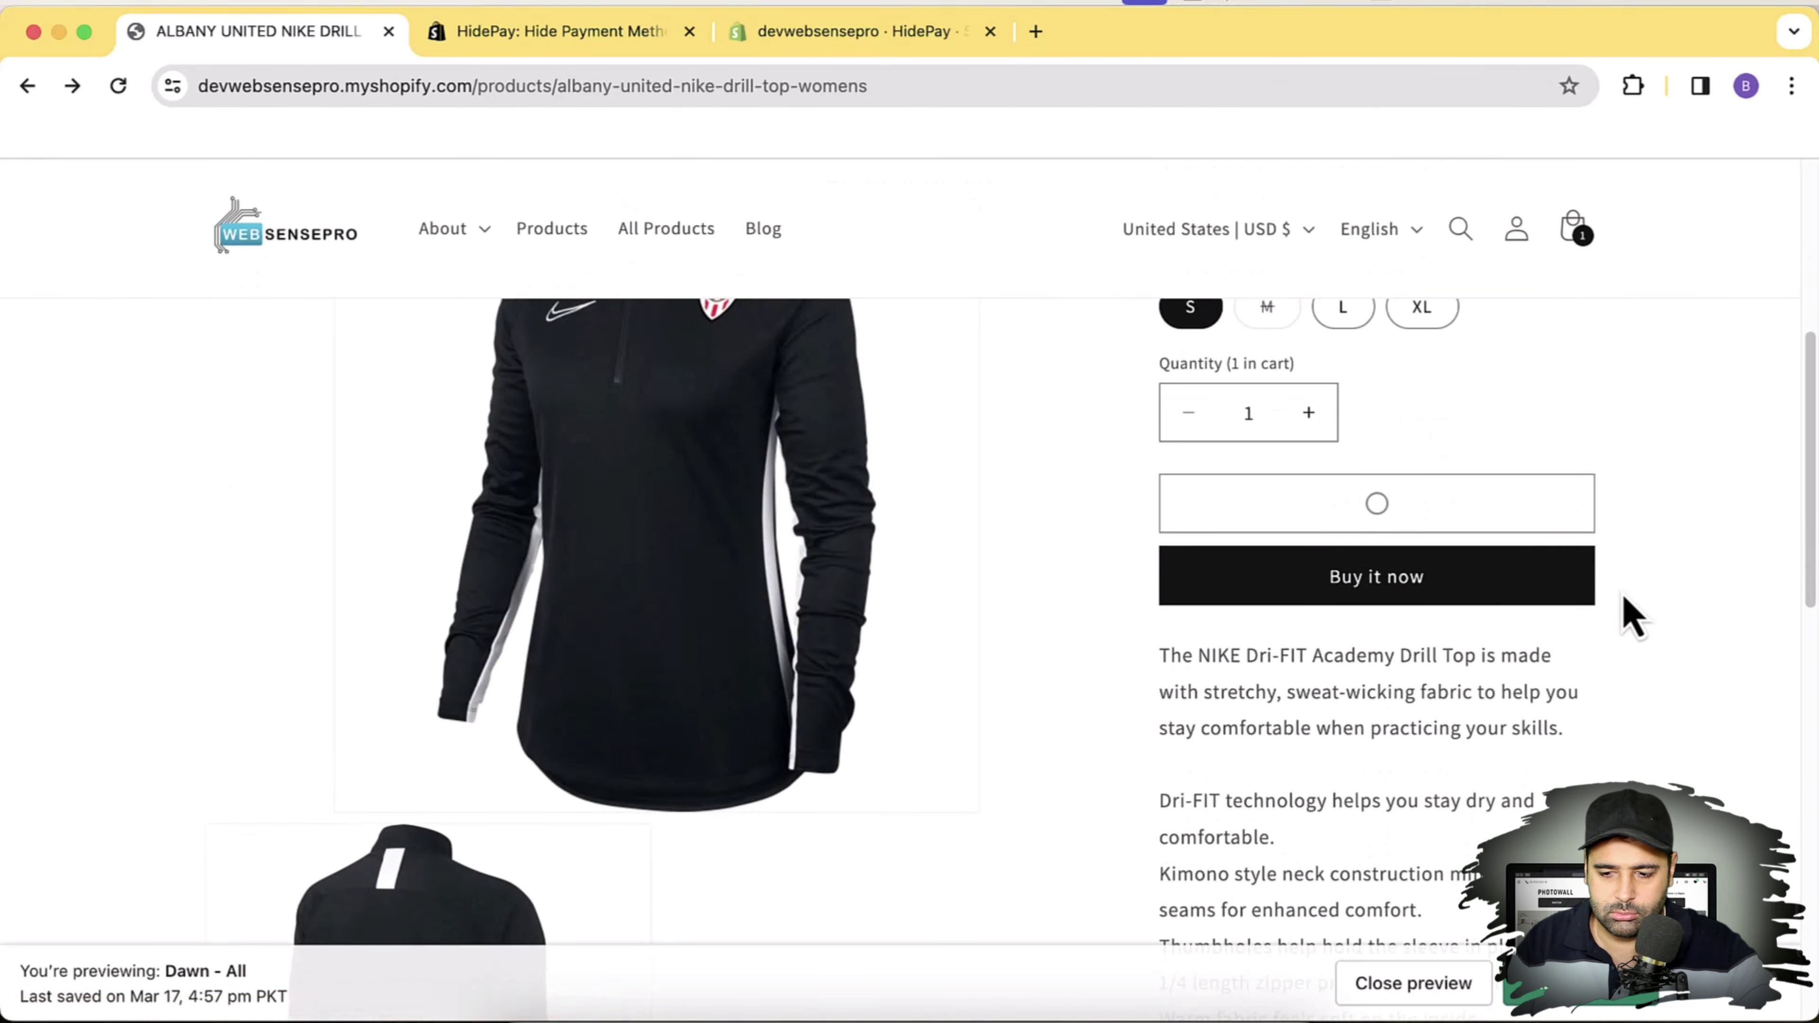
click(1461, 561)
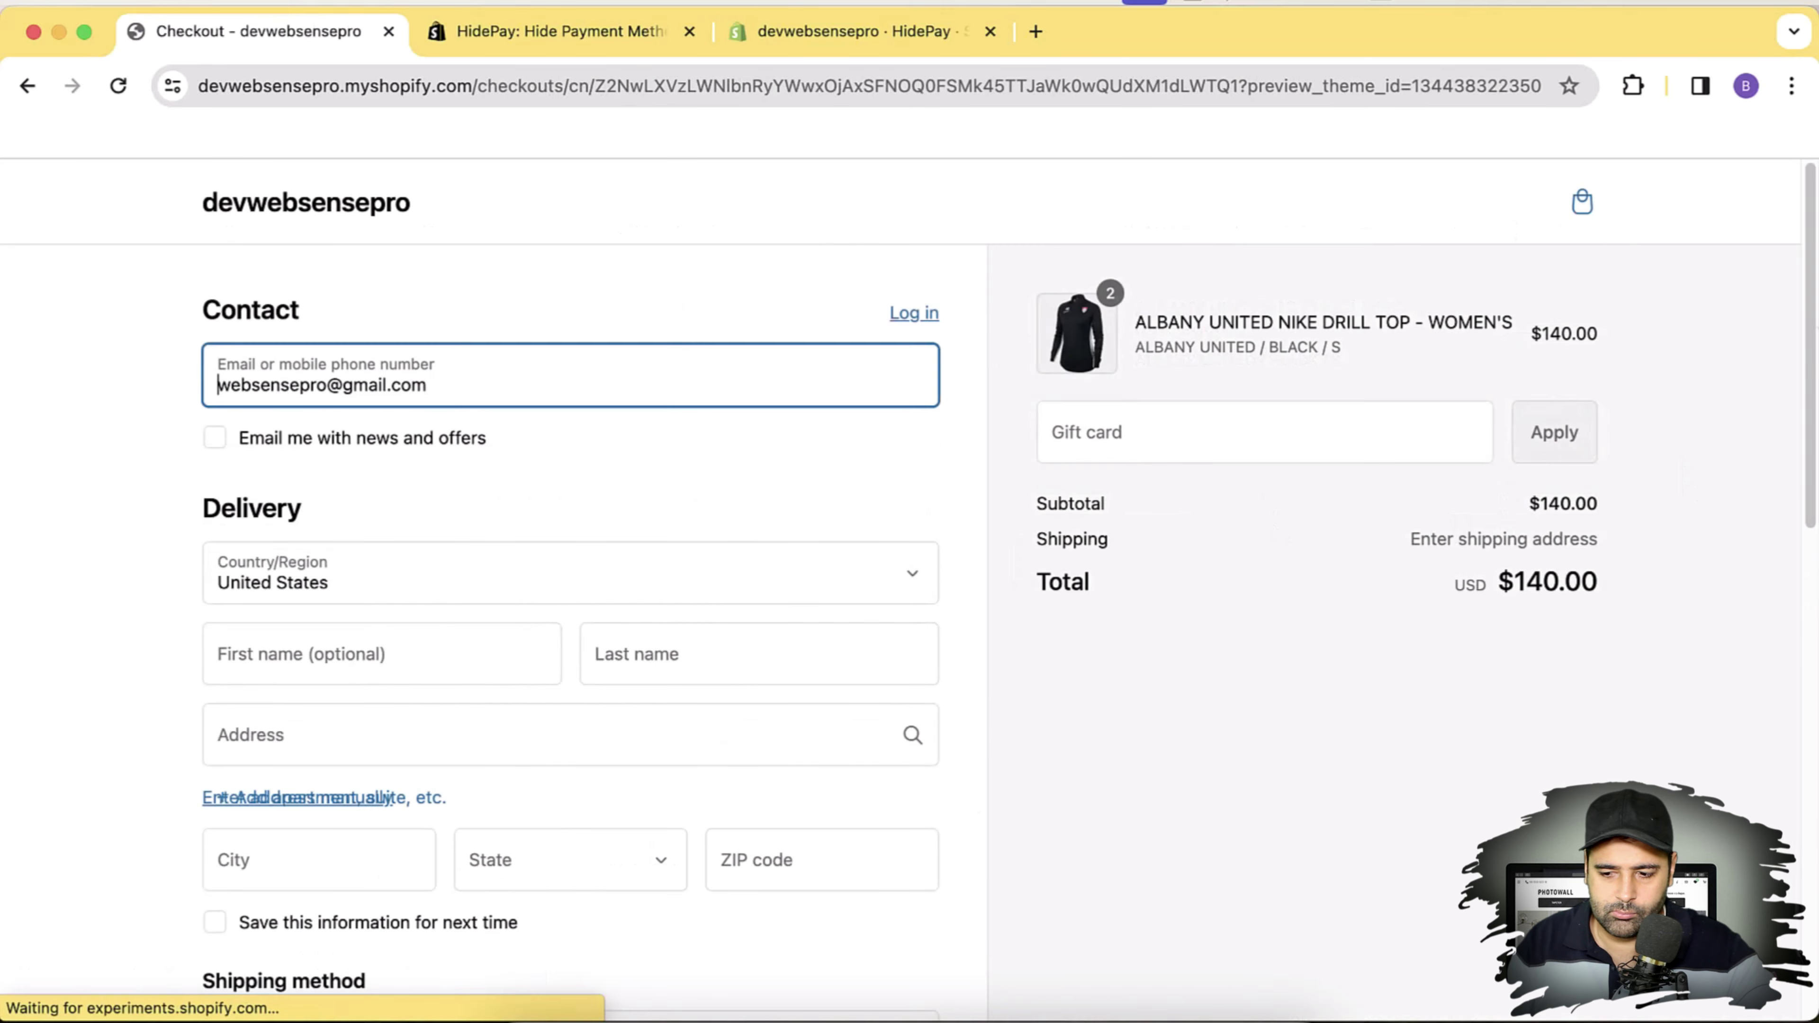
scroll(573, 573, down, 9)
drag(1815, 616, 1811, 749)
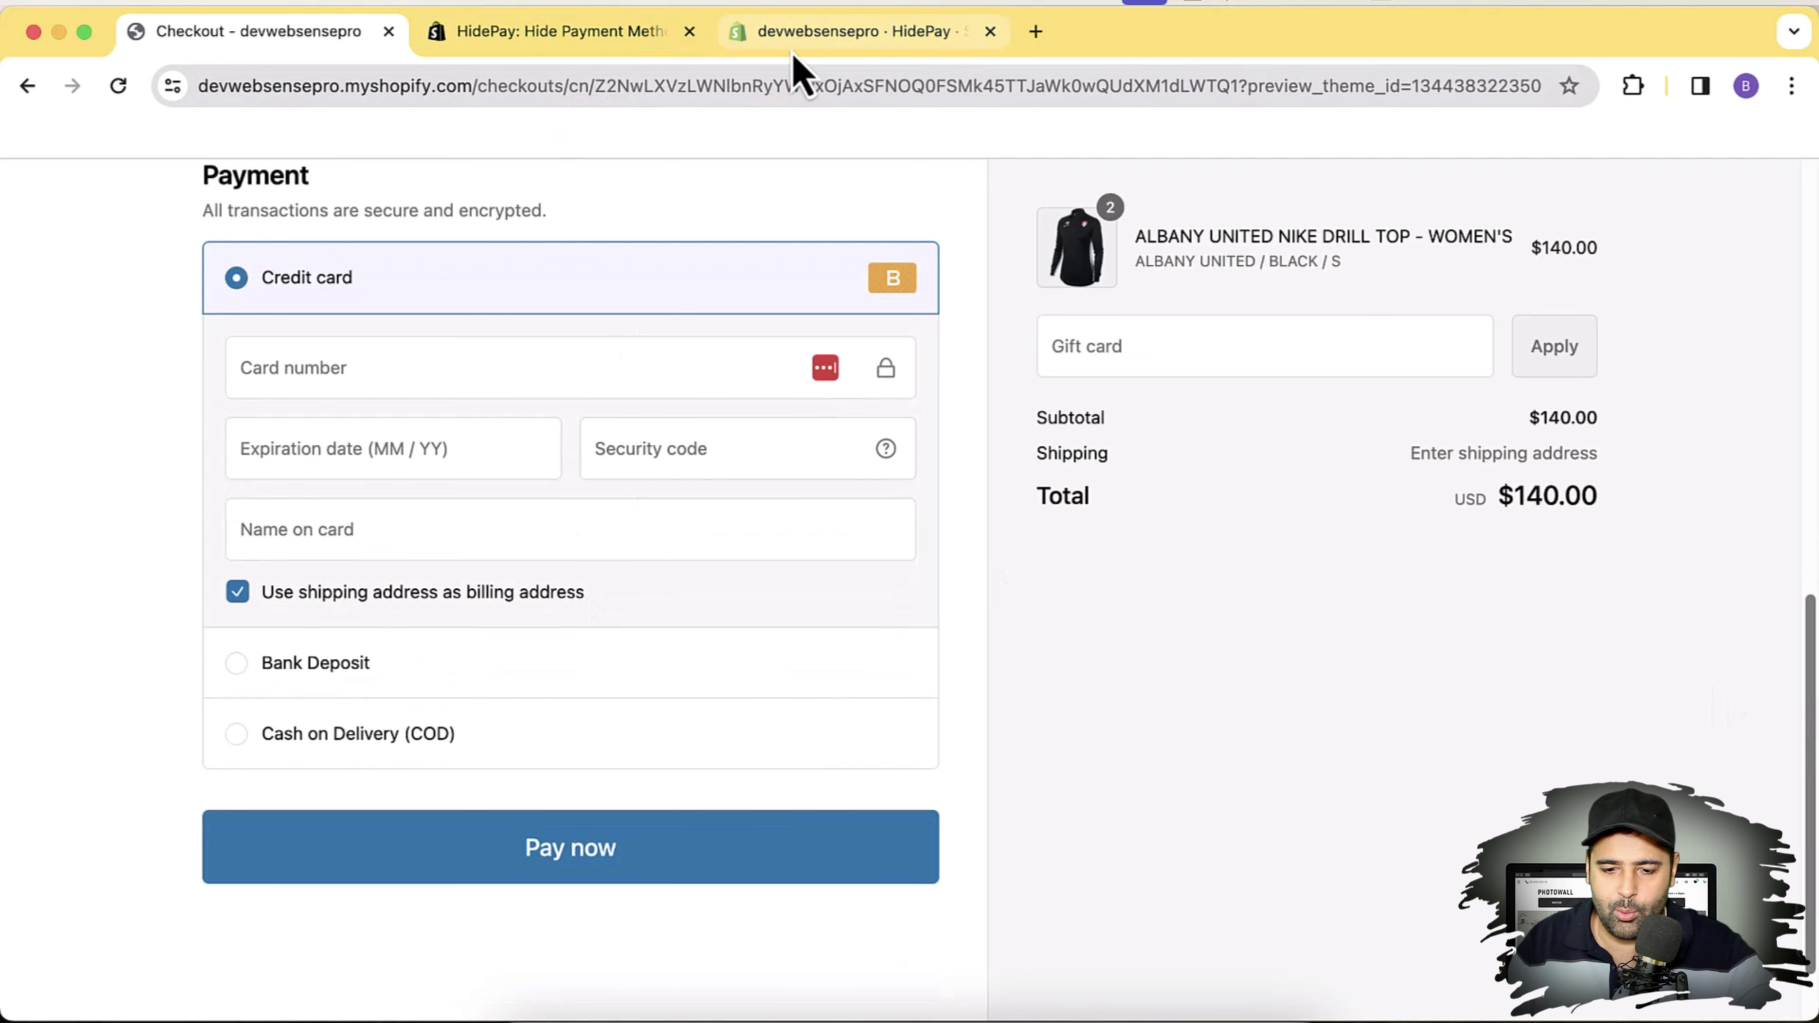
Step: Return to the HidePay customization and replace its Hide Payment methods operation with Rename Payment methods
click(788, 32)
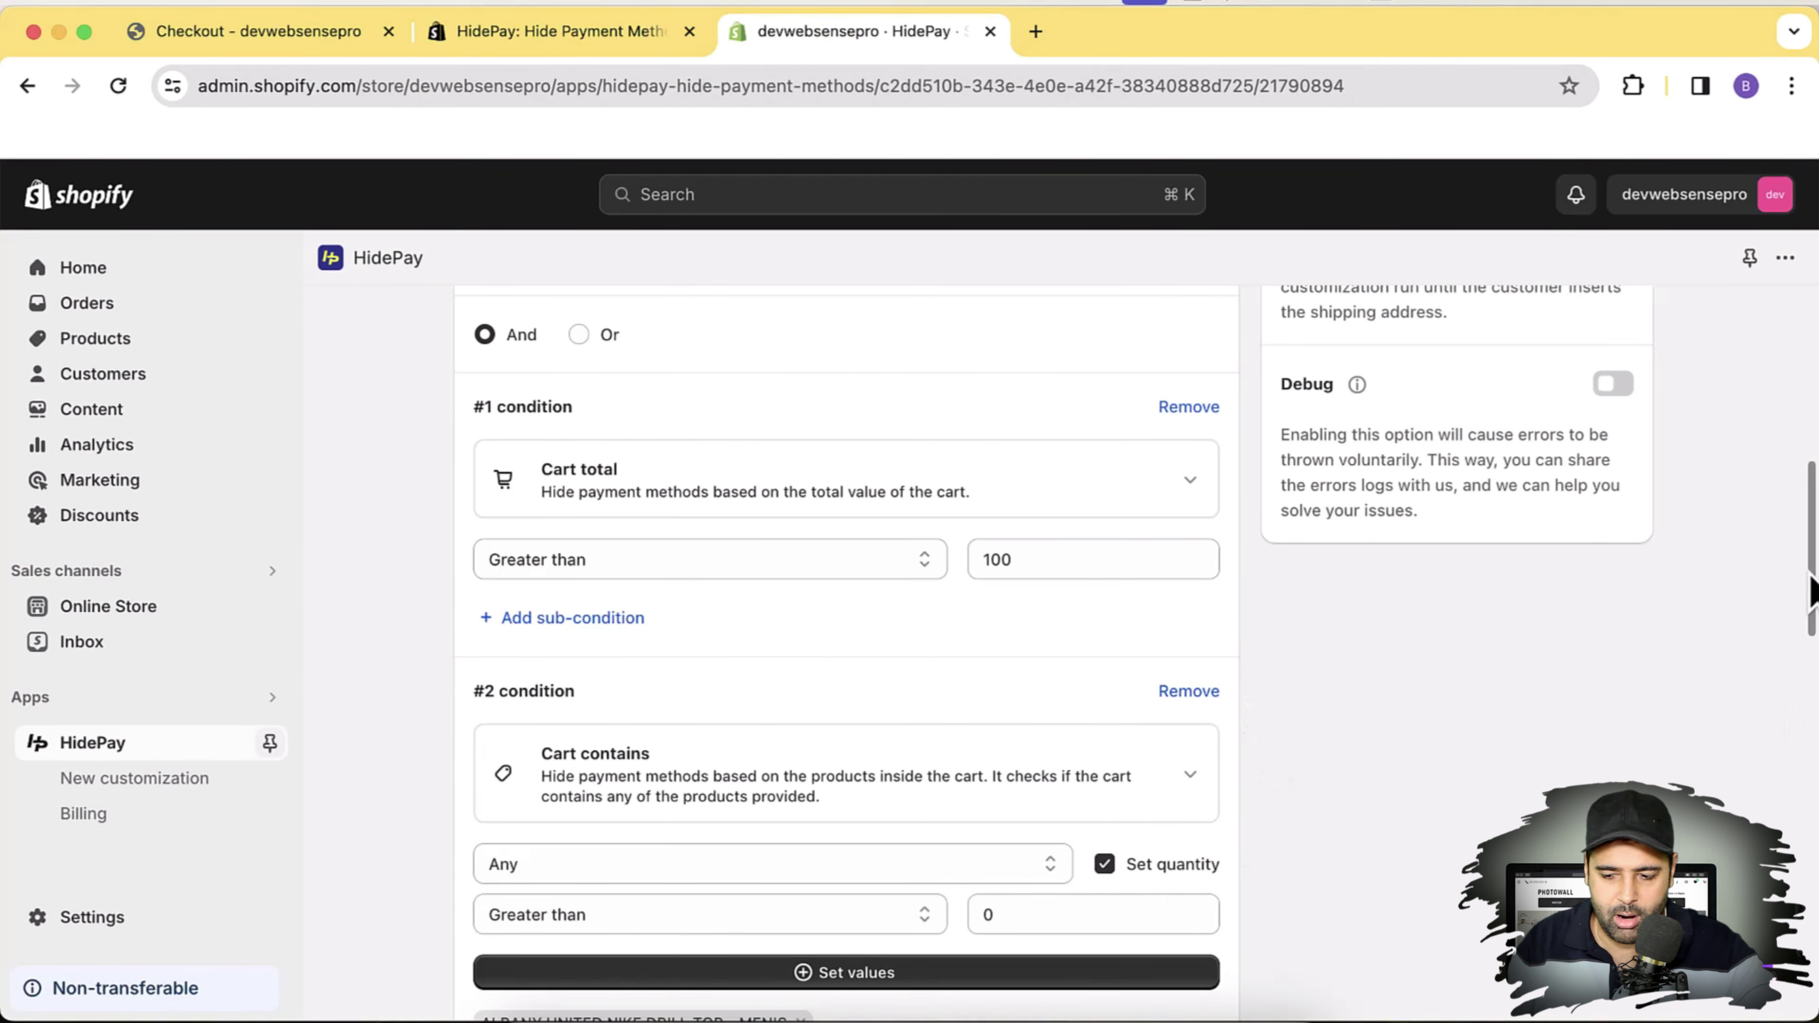
scroll(1812, 588, down, 6)
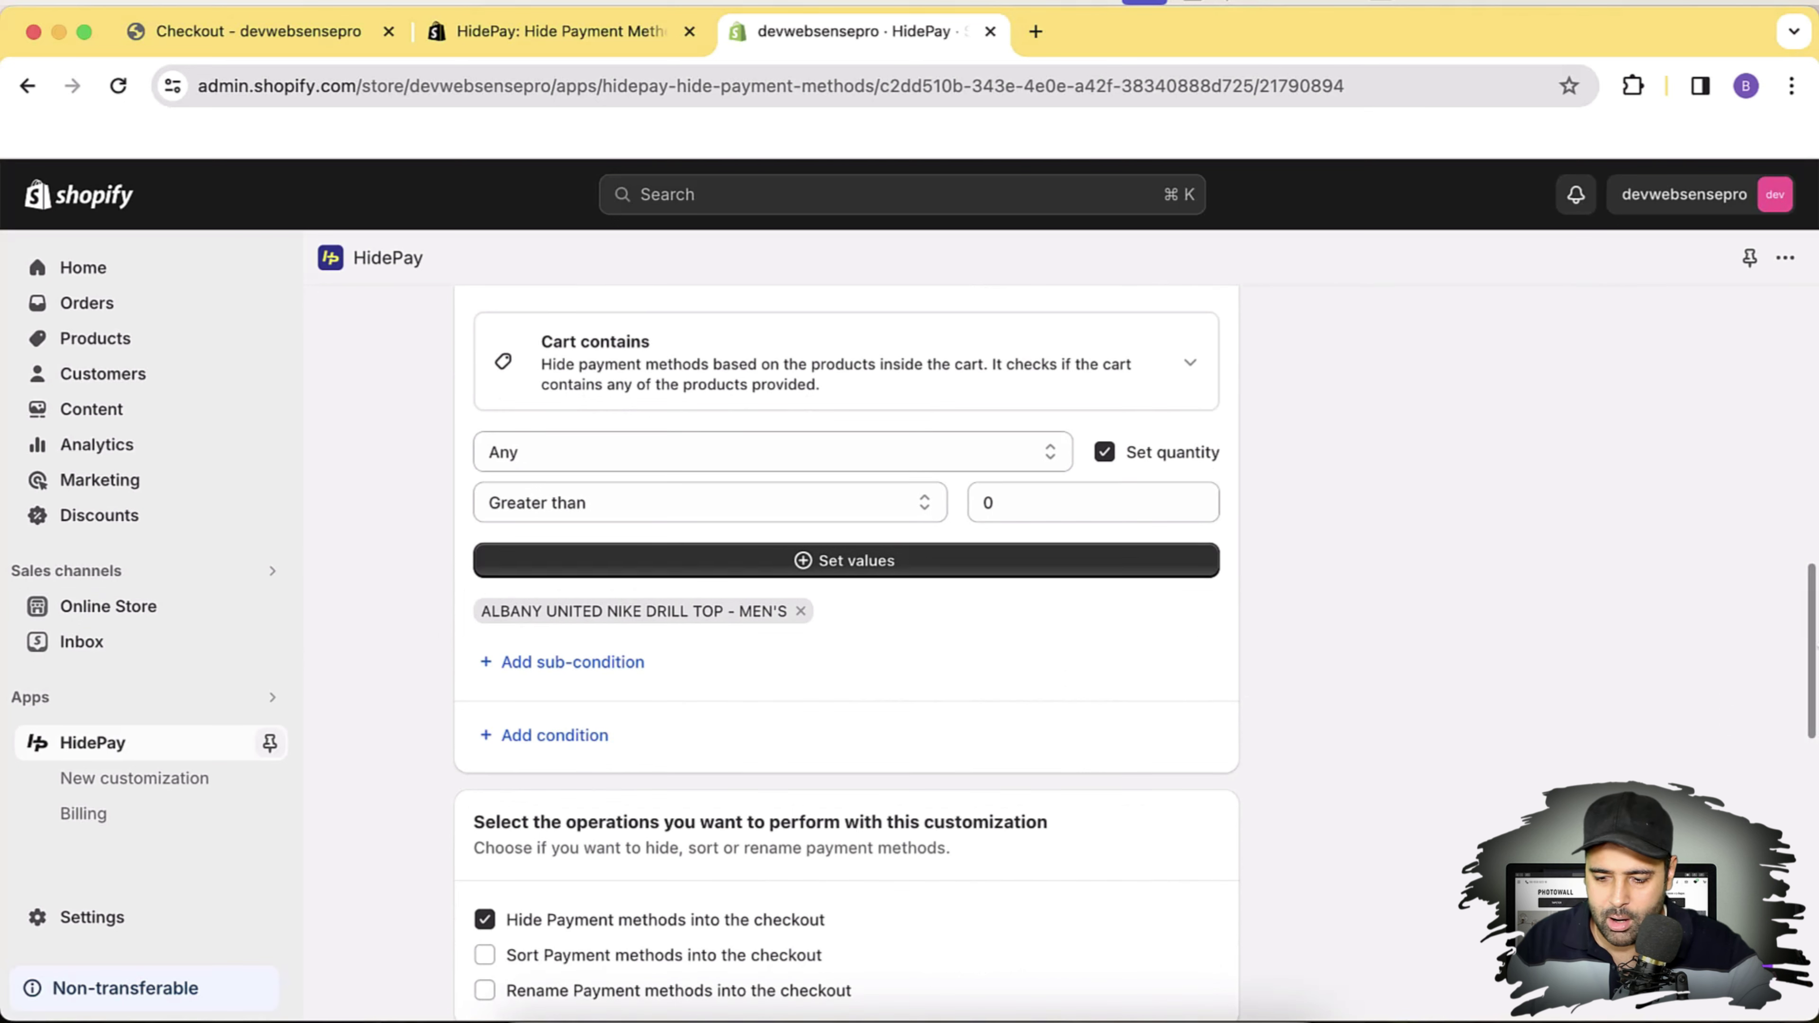
scroll(1813, 661, down, 8)
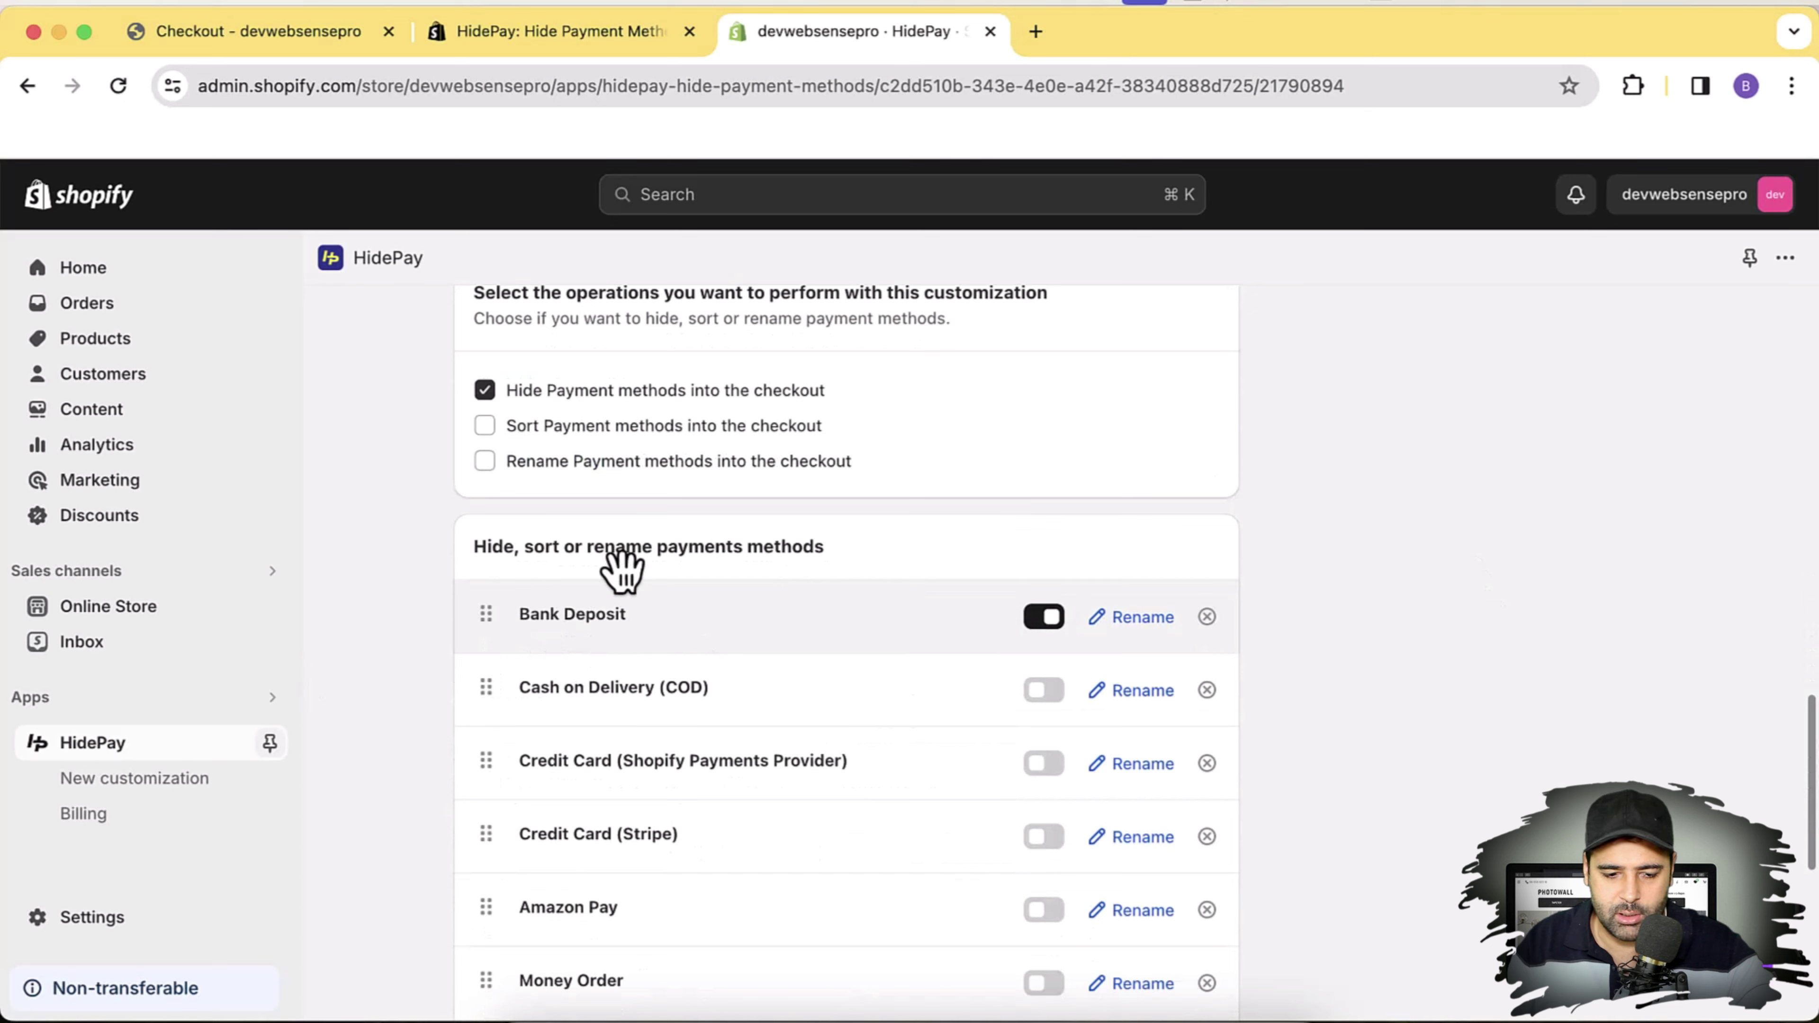
click(485, 391)
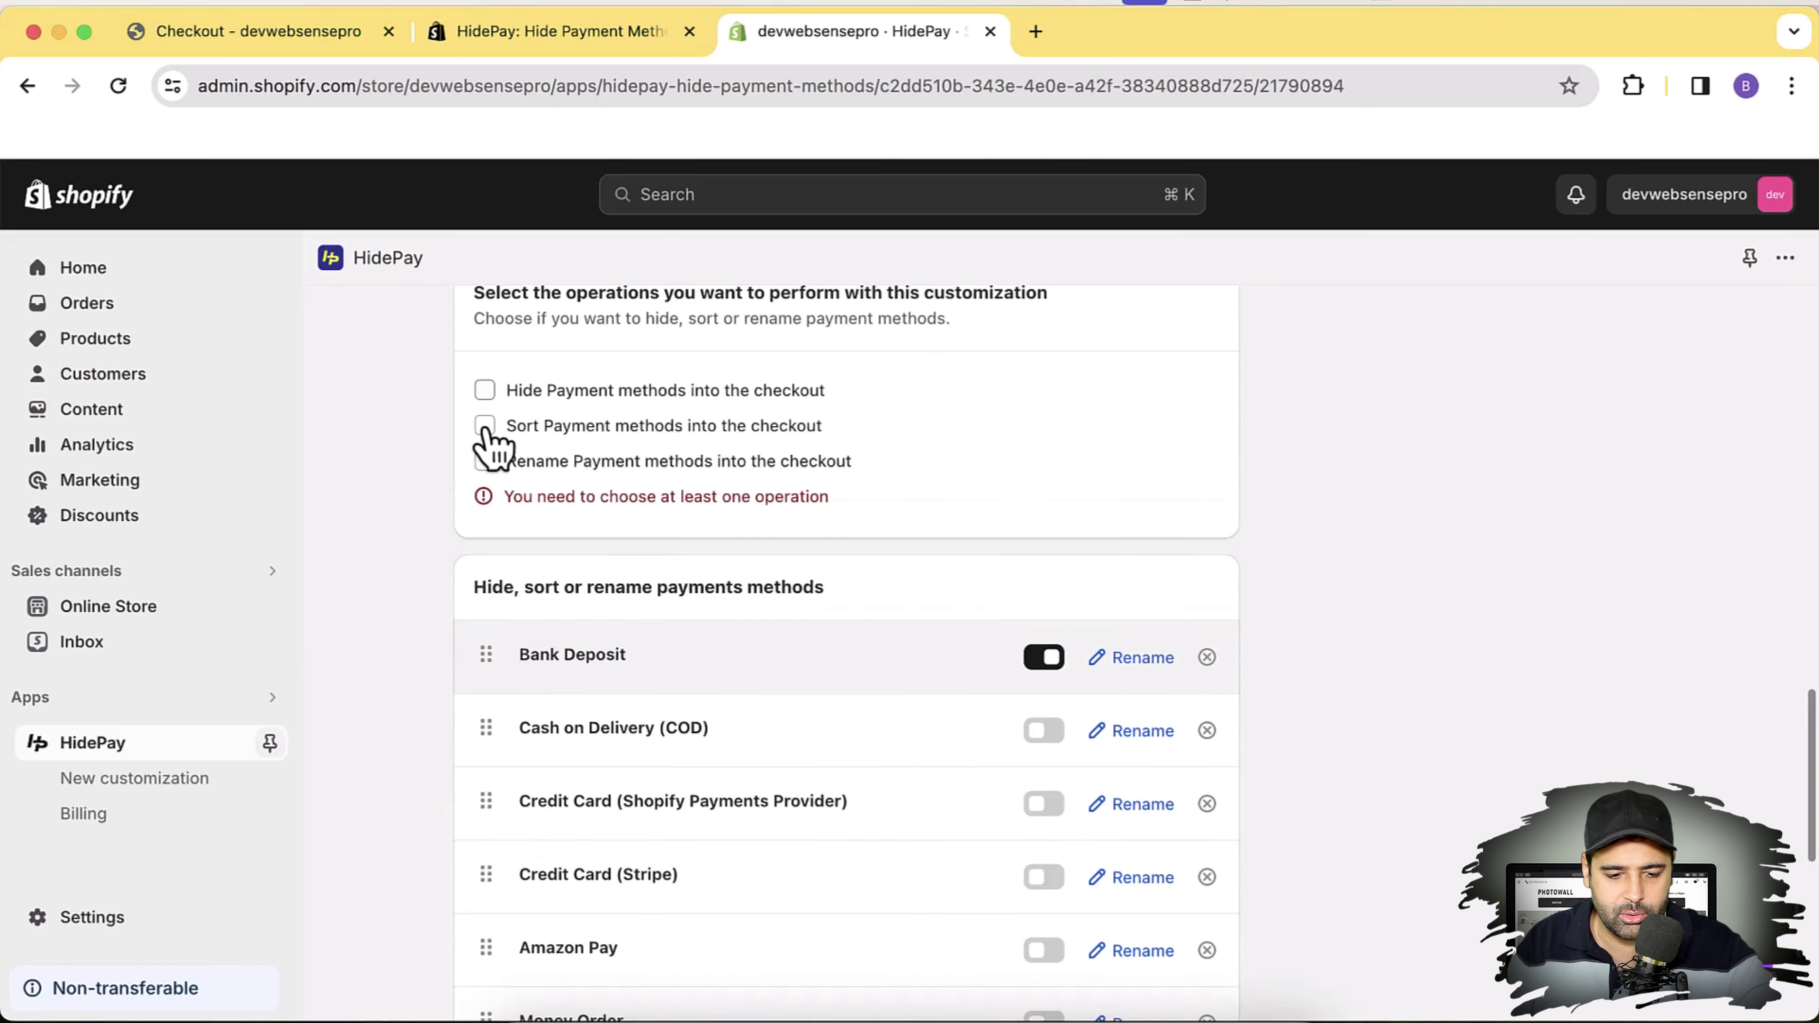
click(485, 462)
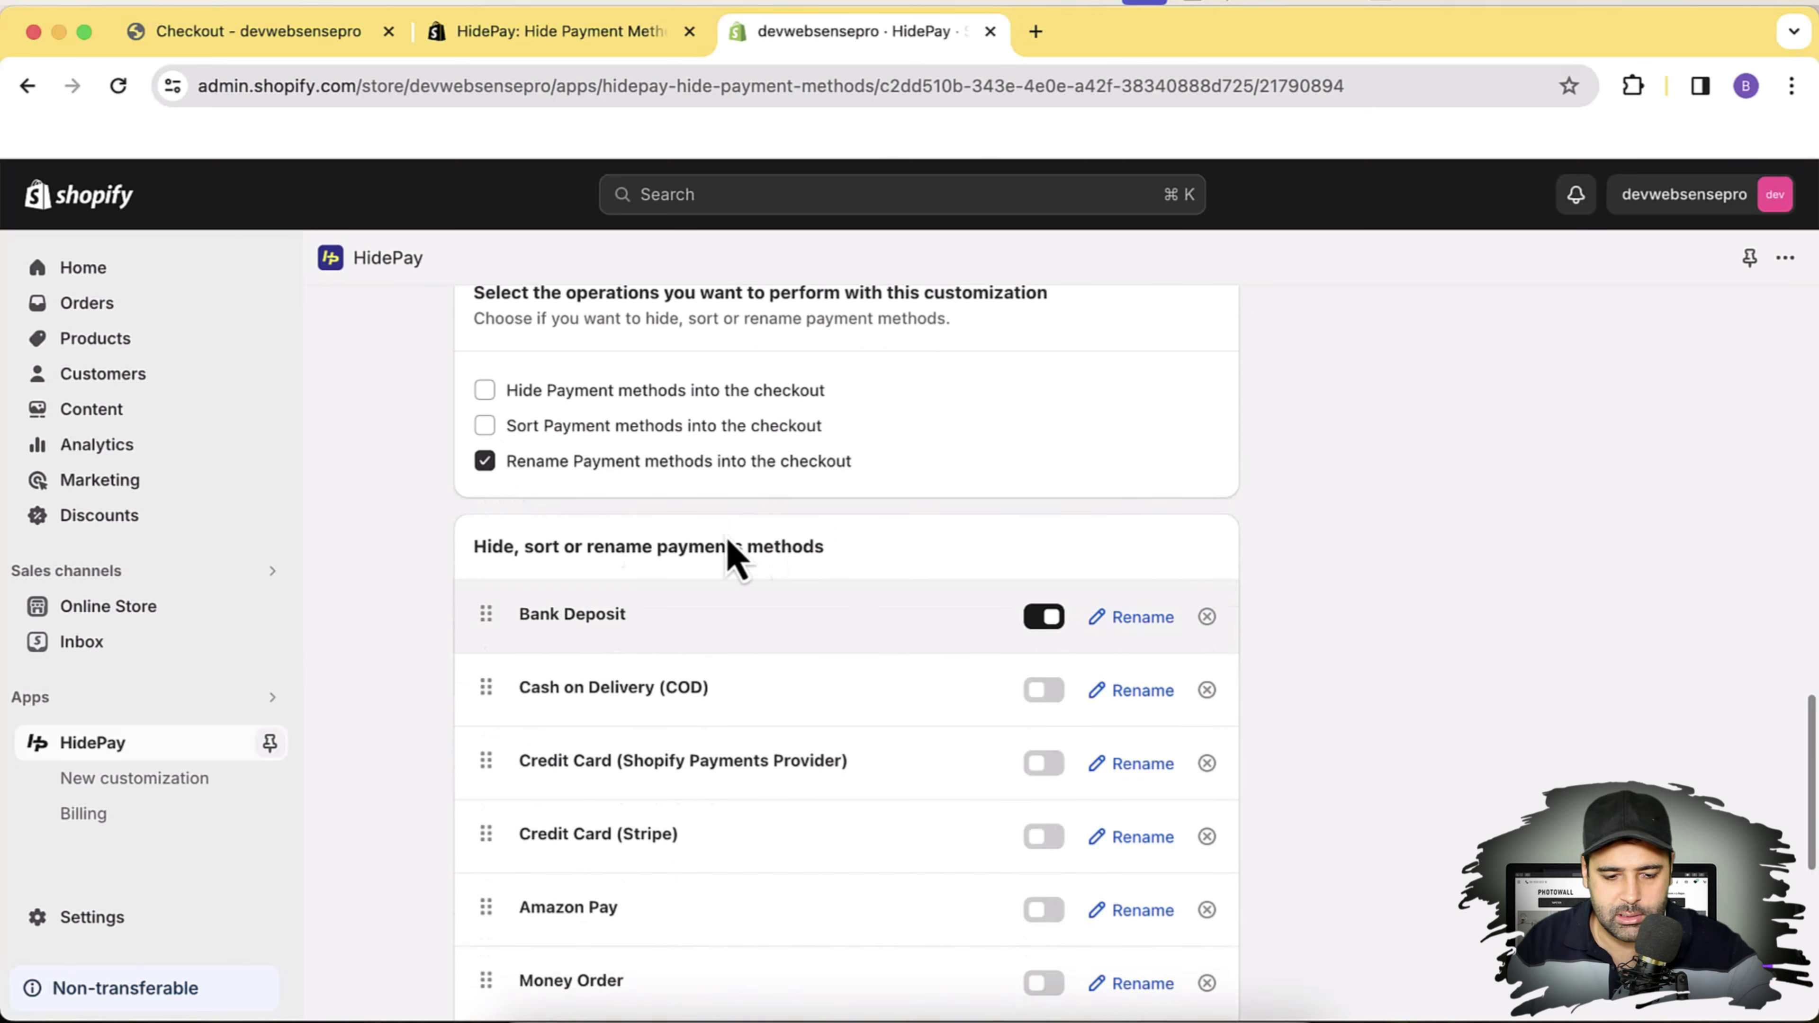
Step: Rename the Bank Deposit payment method to Bank Of America and save the customization
click(1145, 621)
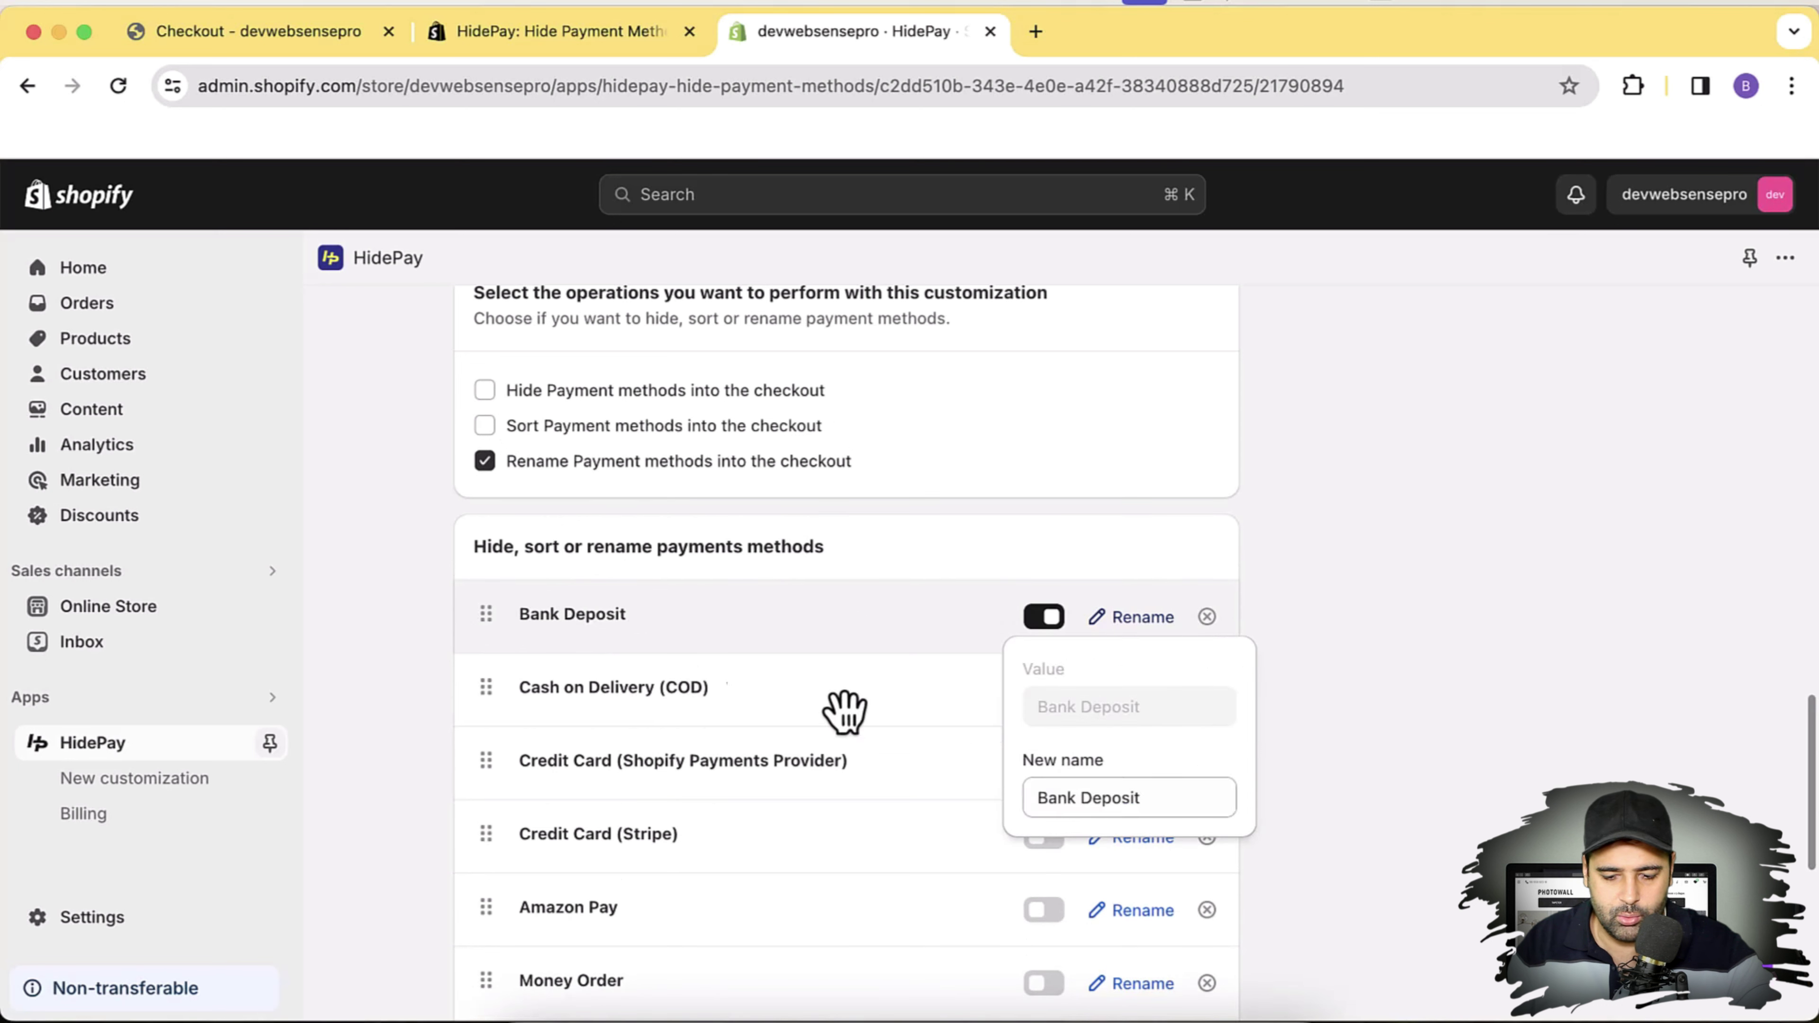
triple_click(1149, 798)
text(Ba)
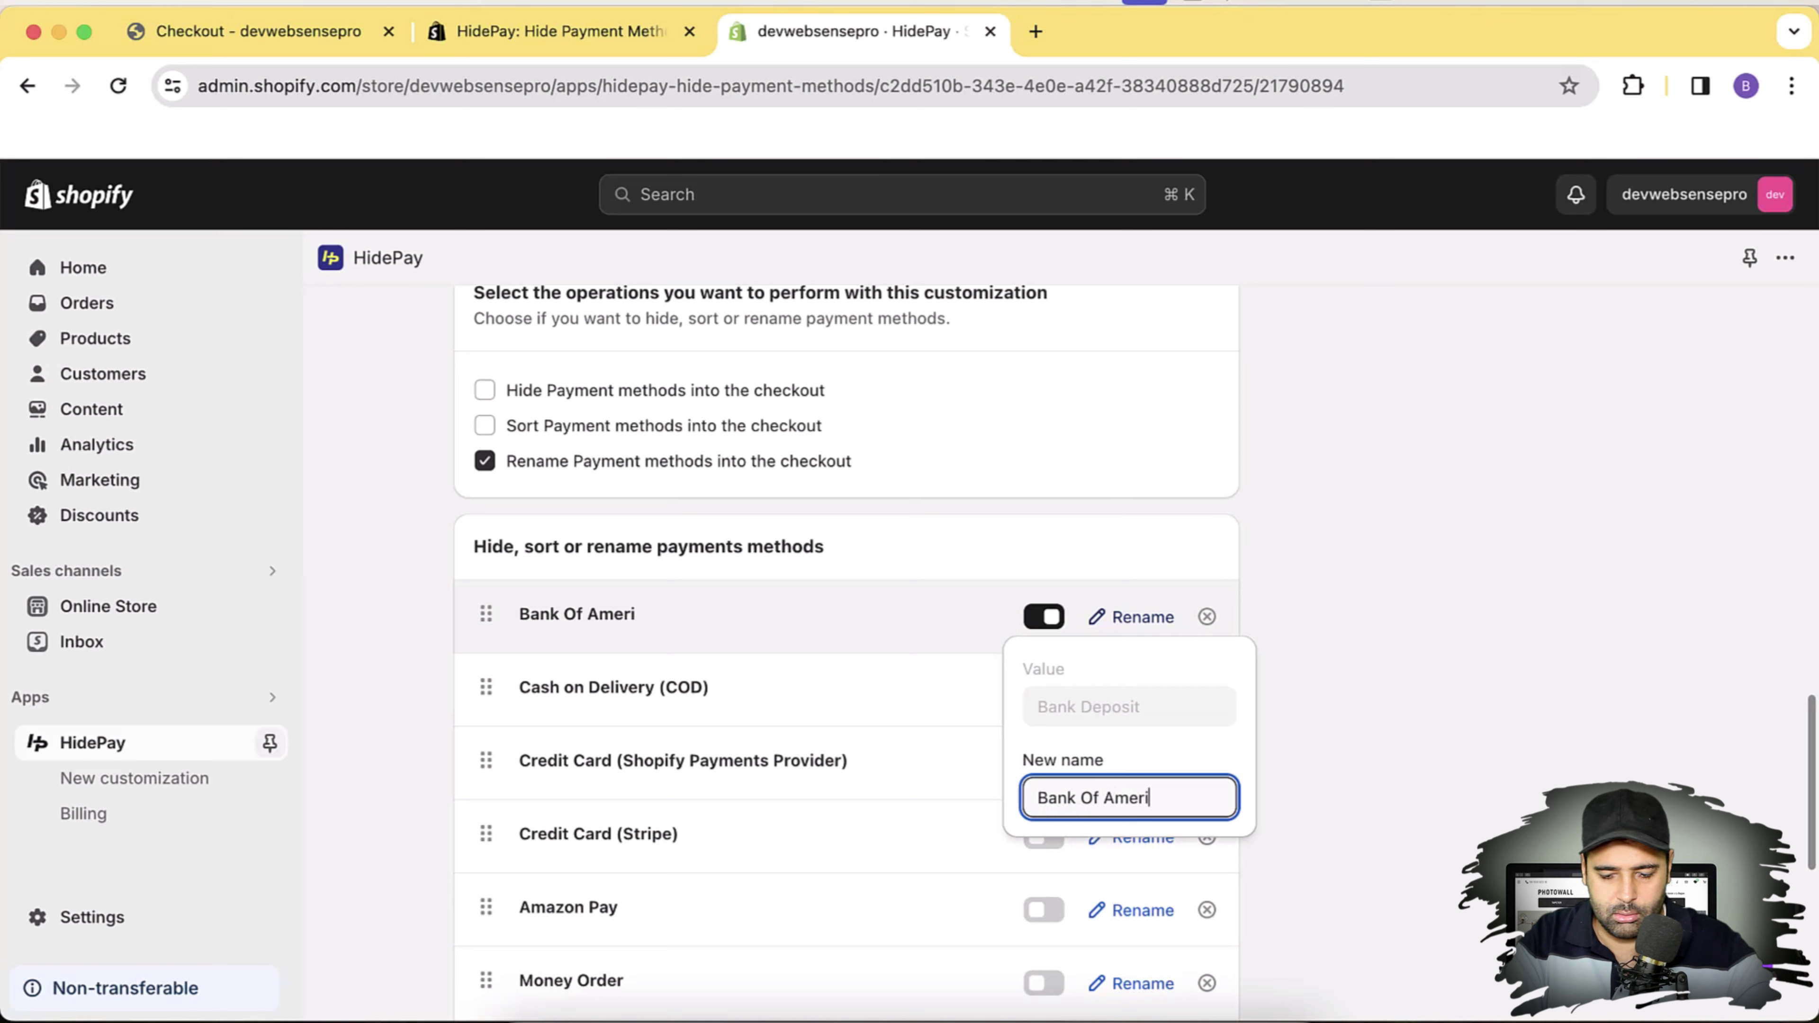
click(1562, 769)
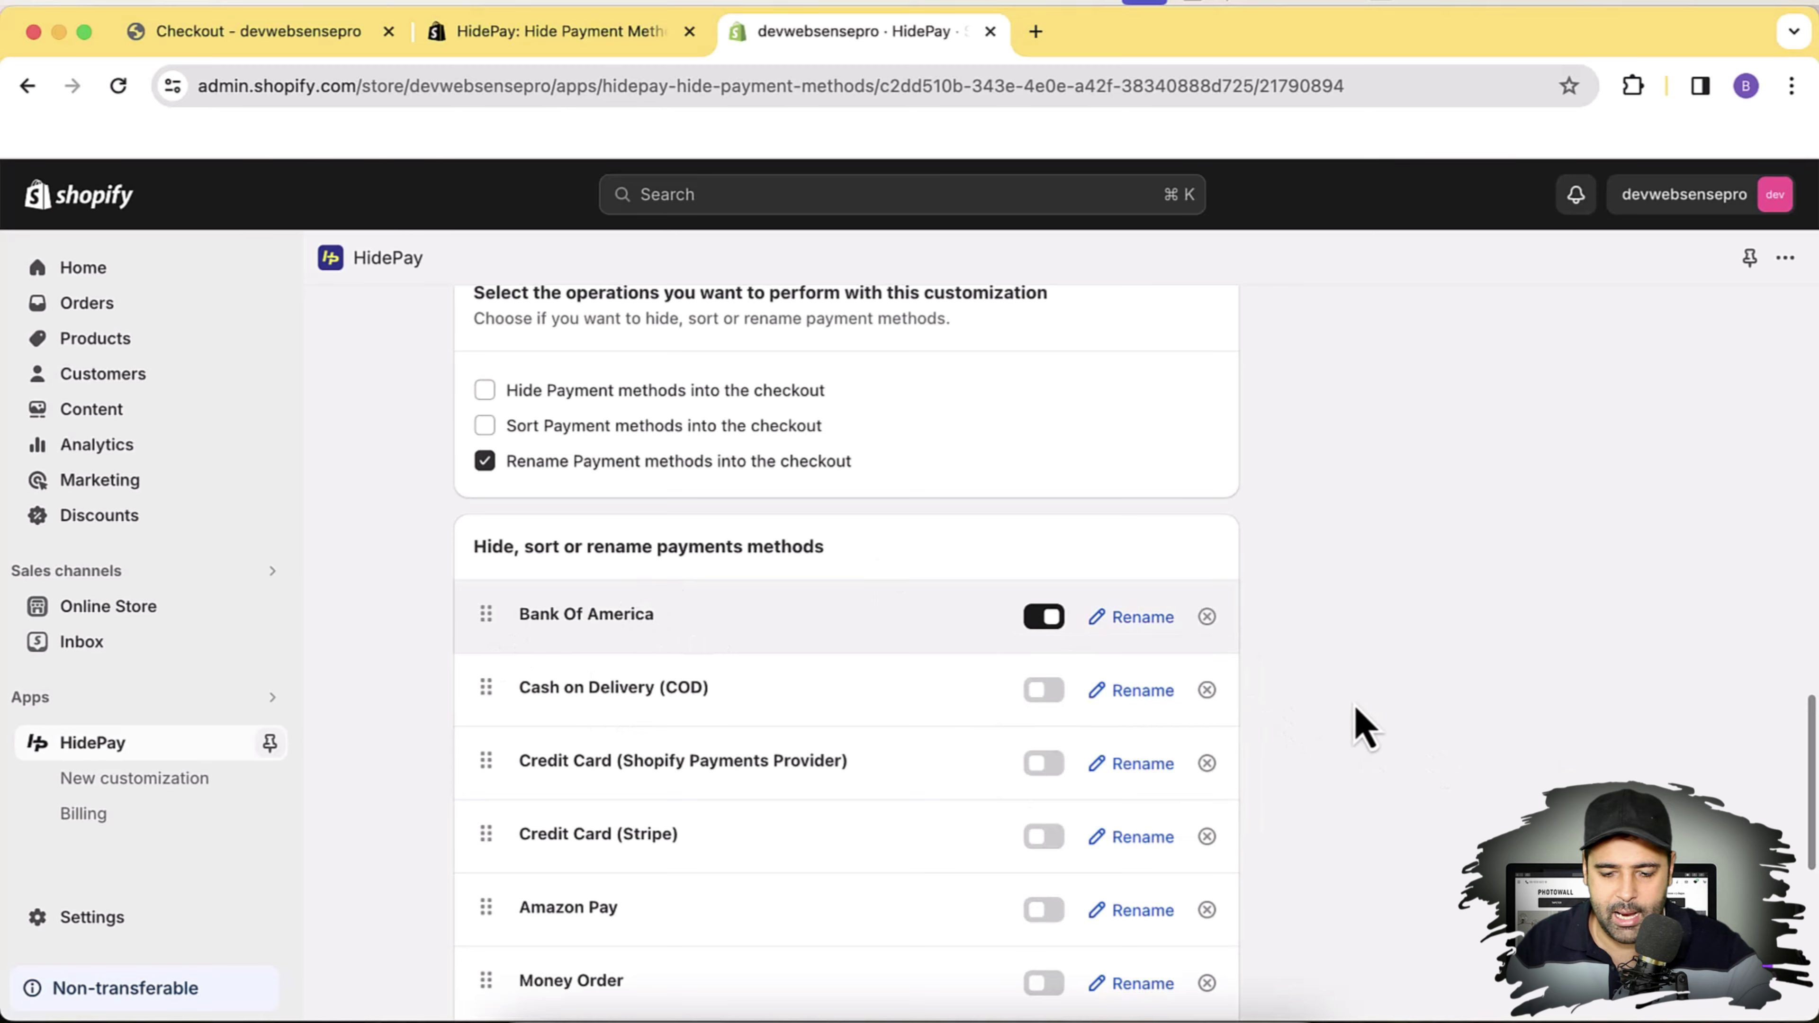
scroll(1376, 731, up, 15)
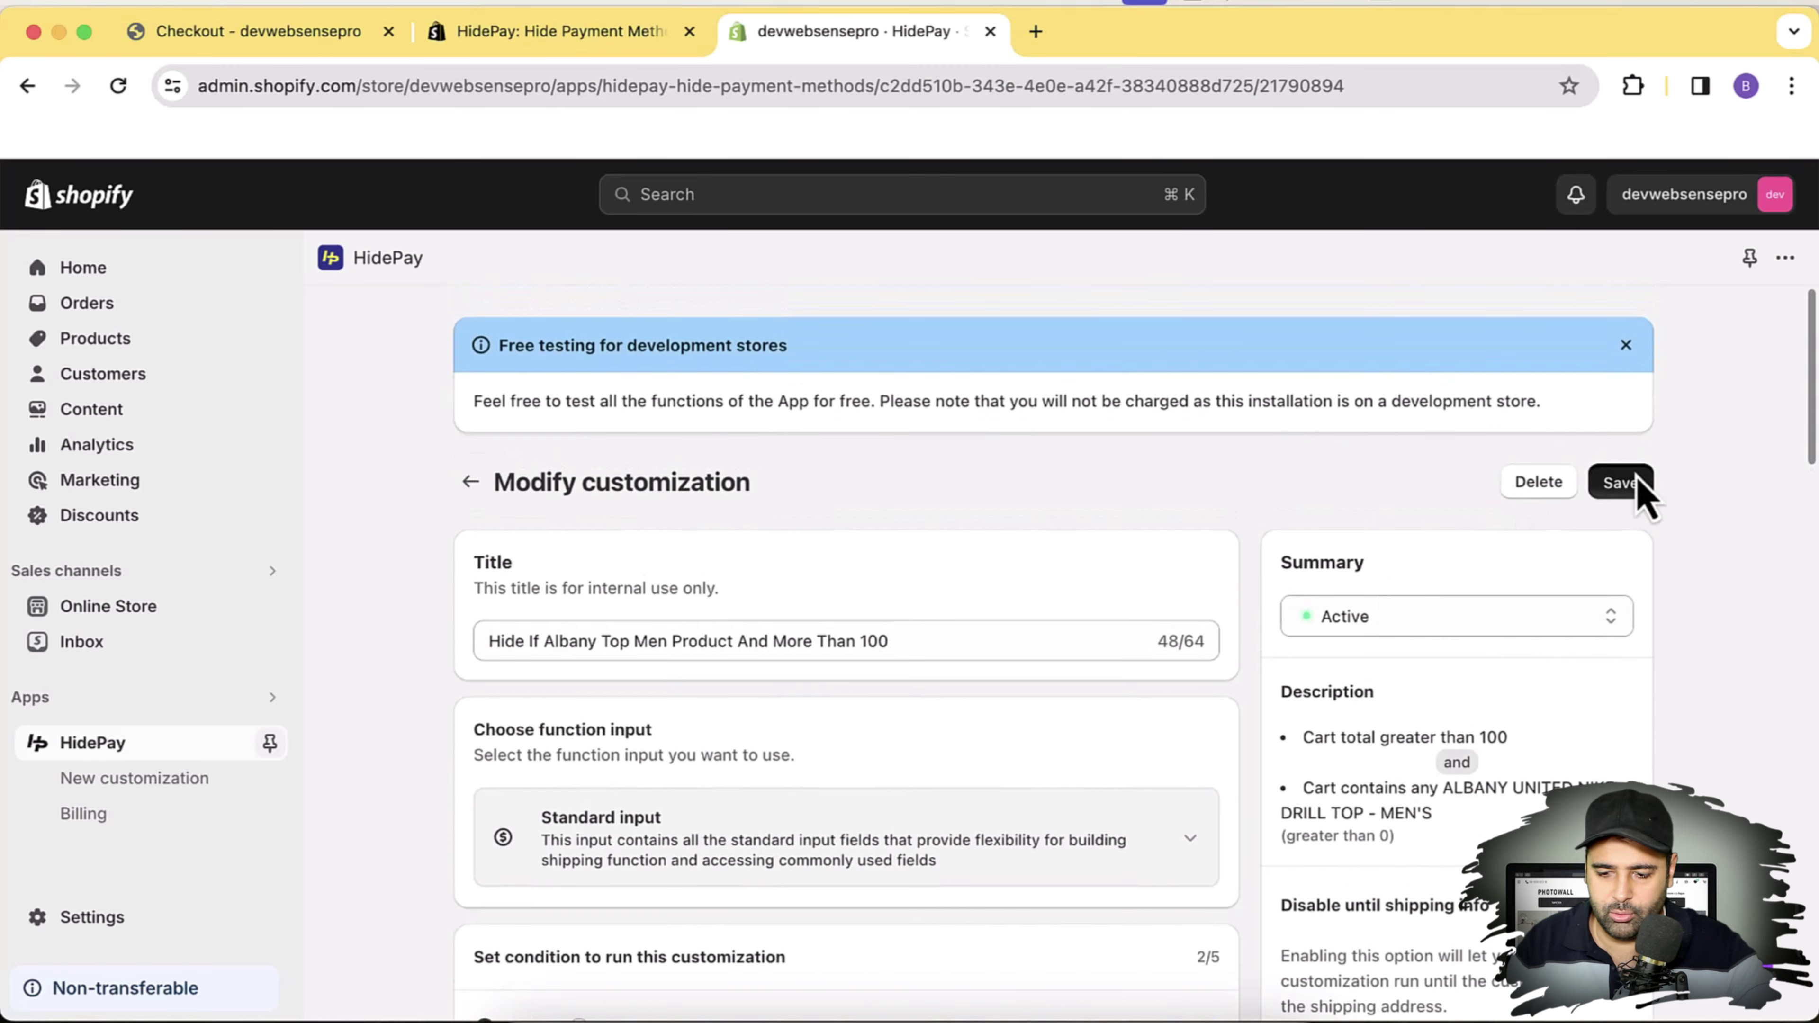
click(1620, 483)
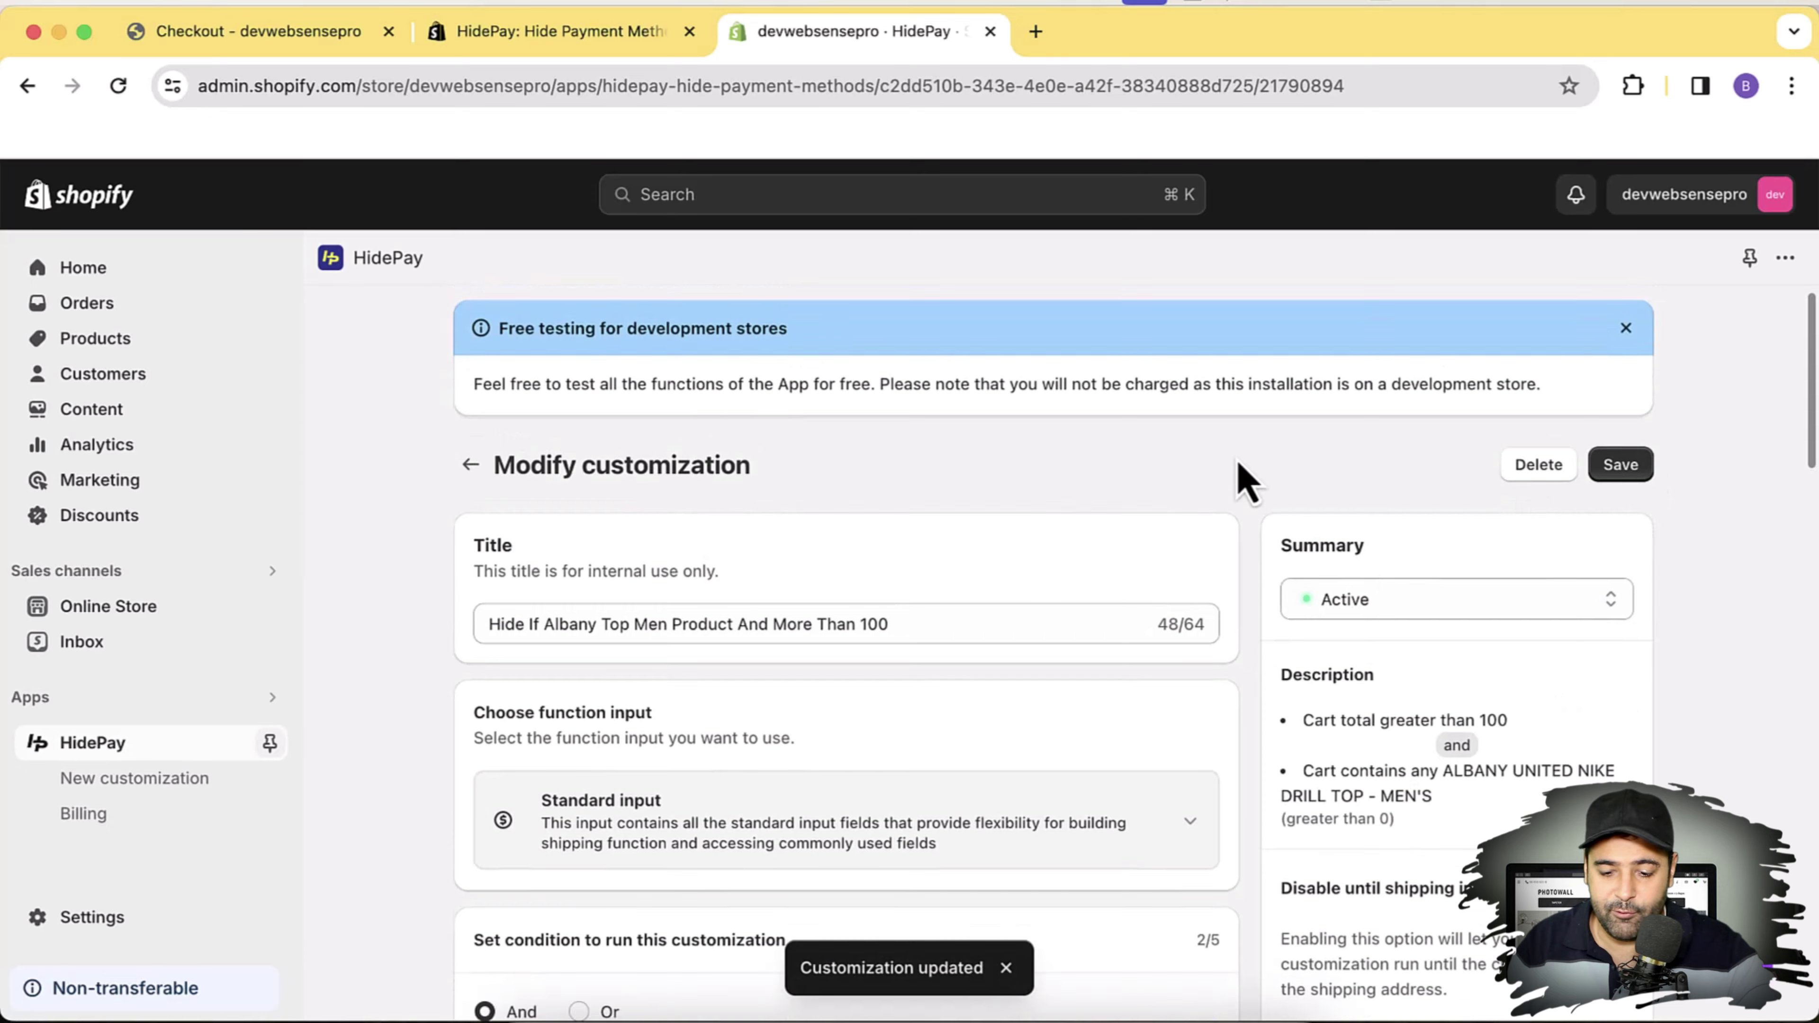
Step: Review the customization's conditions, return to the store's cart and remove the ALBANY UNITED NIKE DRILL TOP - WOMEN'S from it
scroll(1247, 475, down, 10)
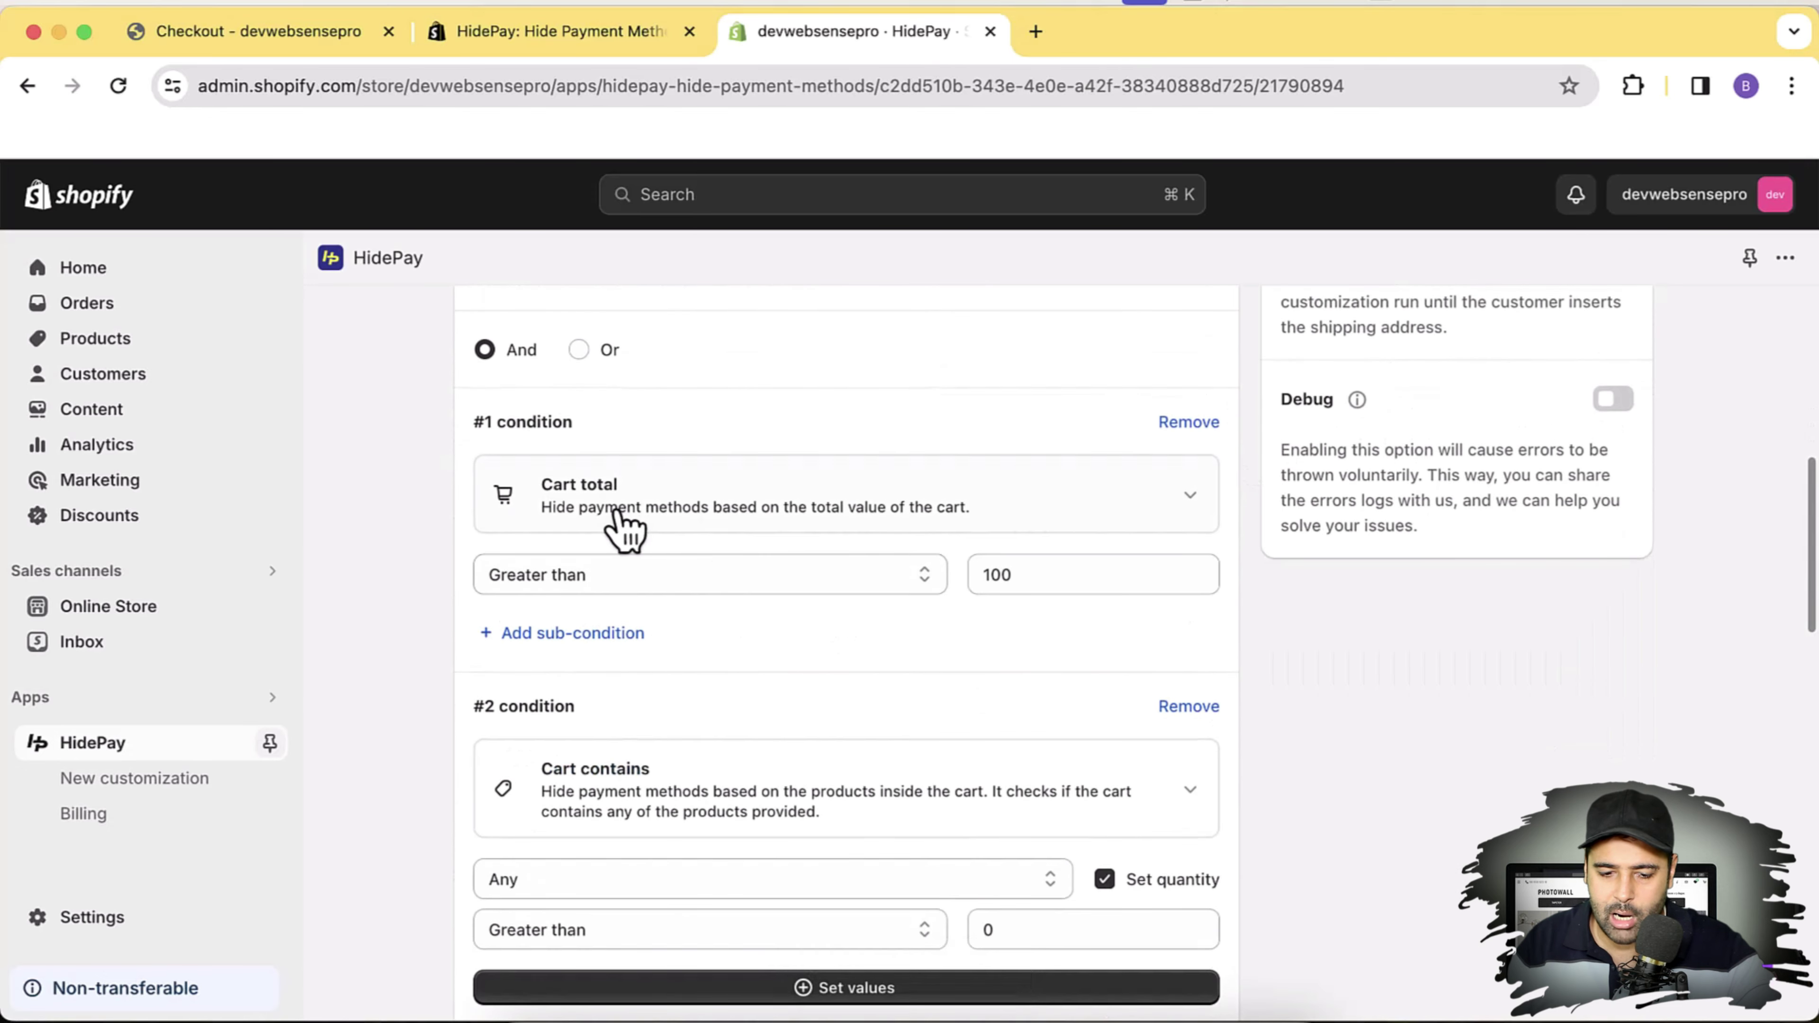
scroll(1177, 527, down, 3)
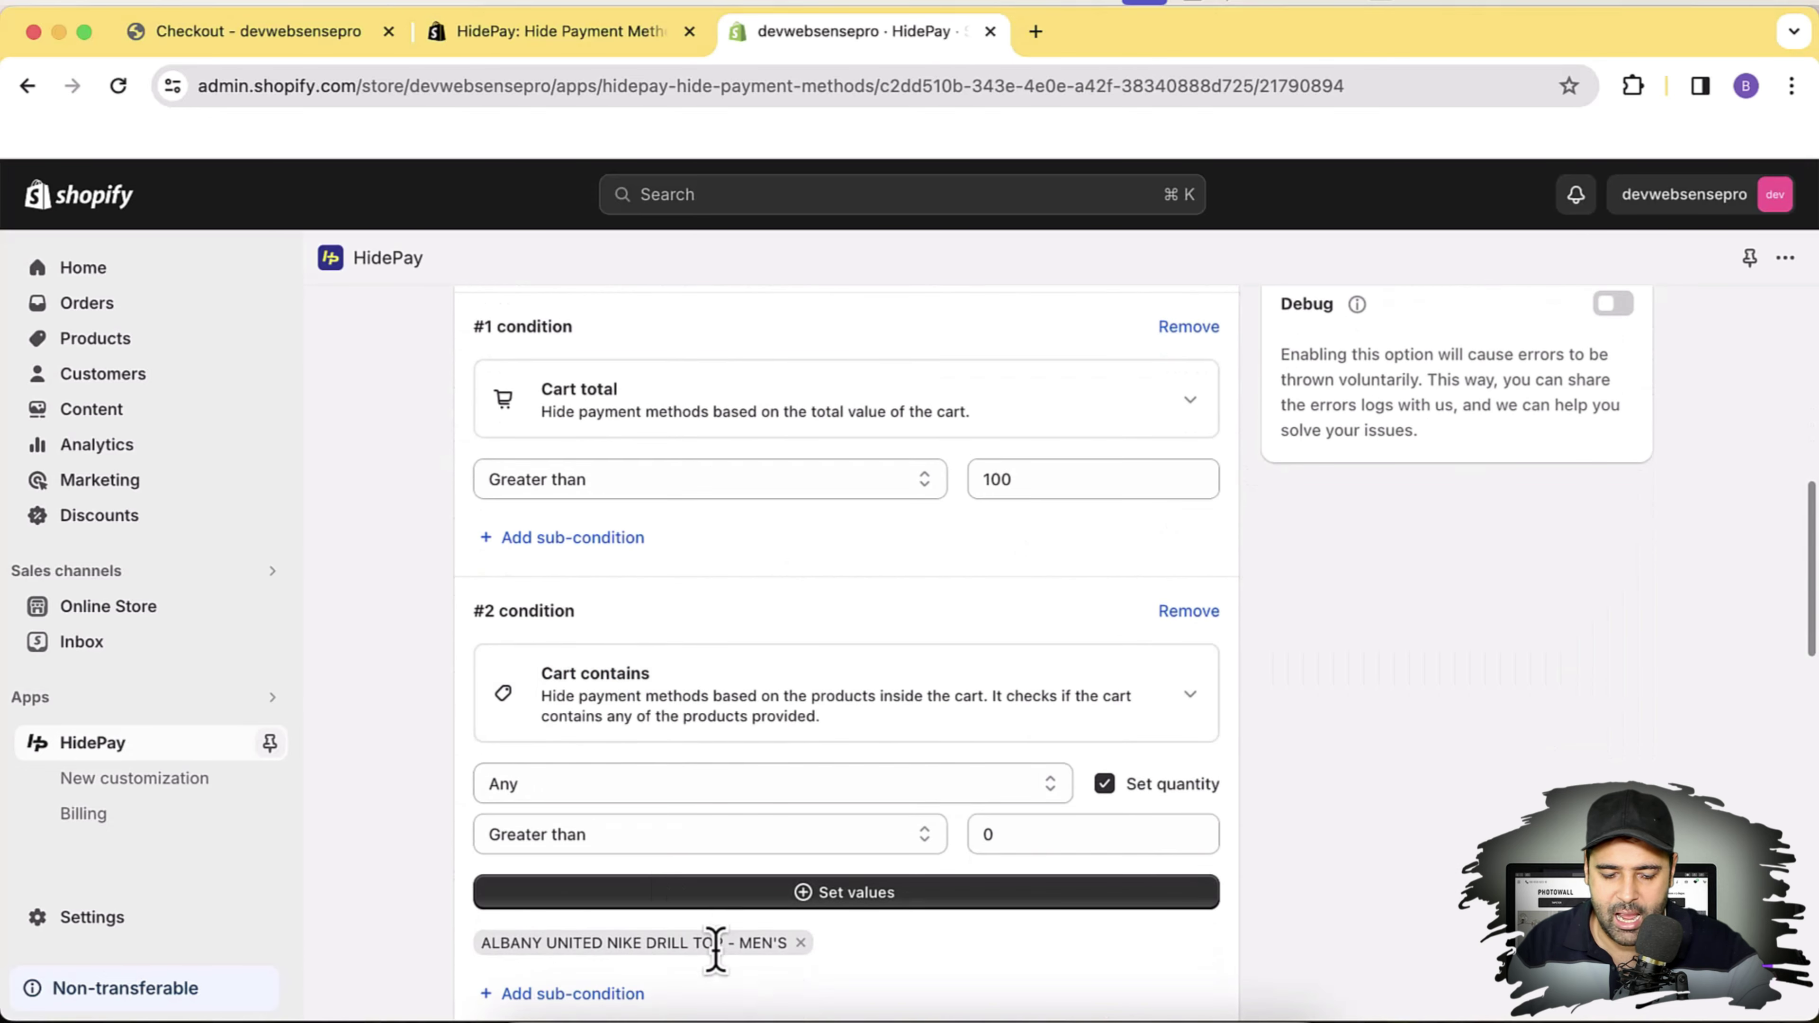
click(294, 48)
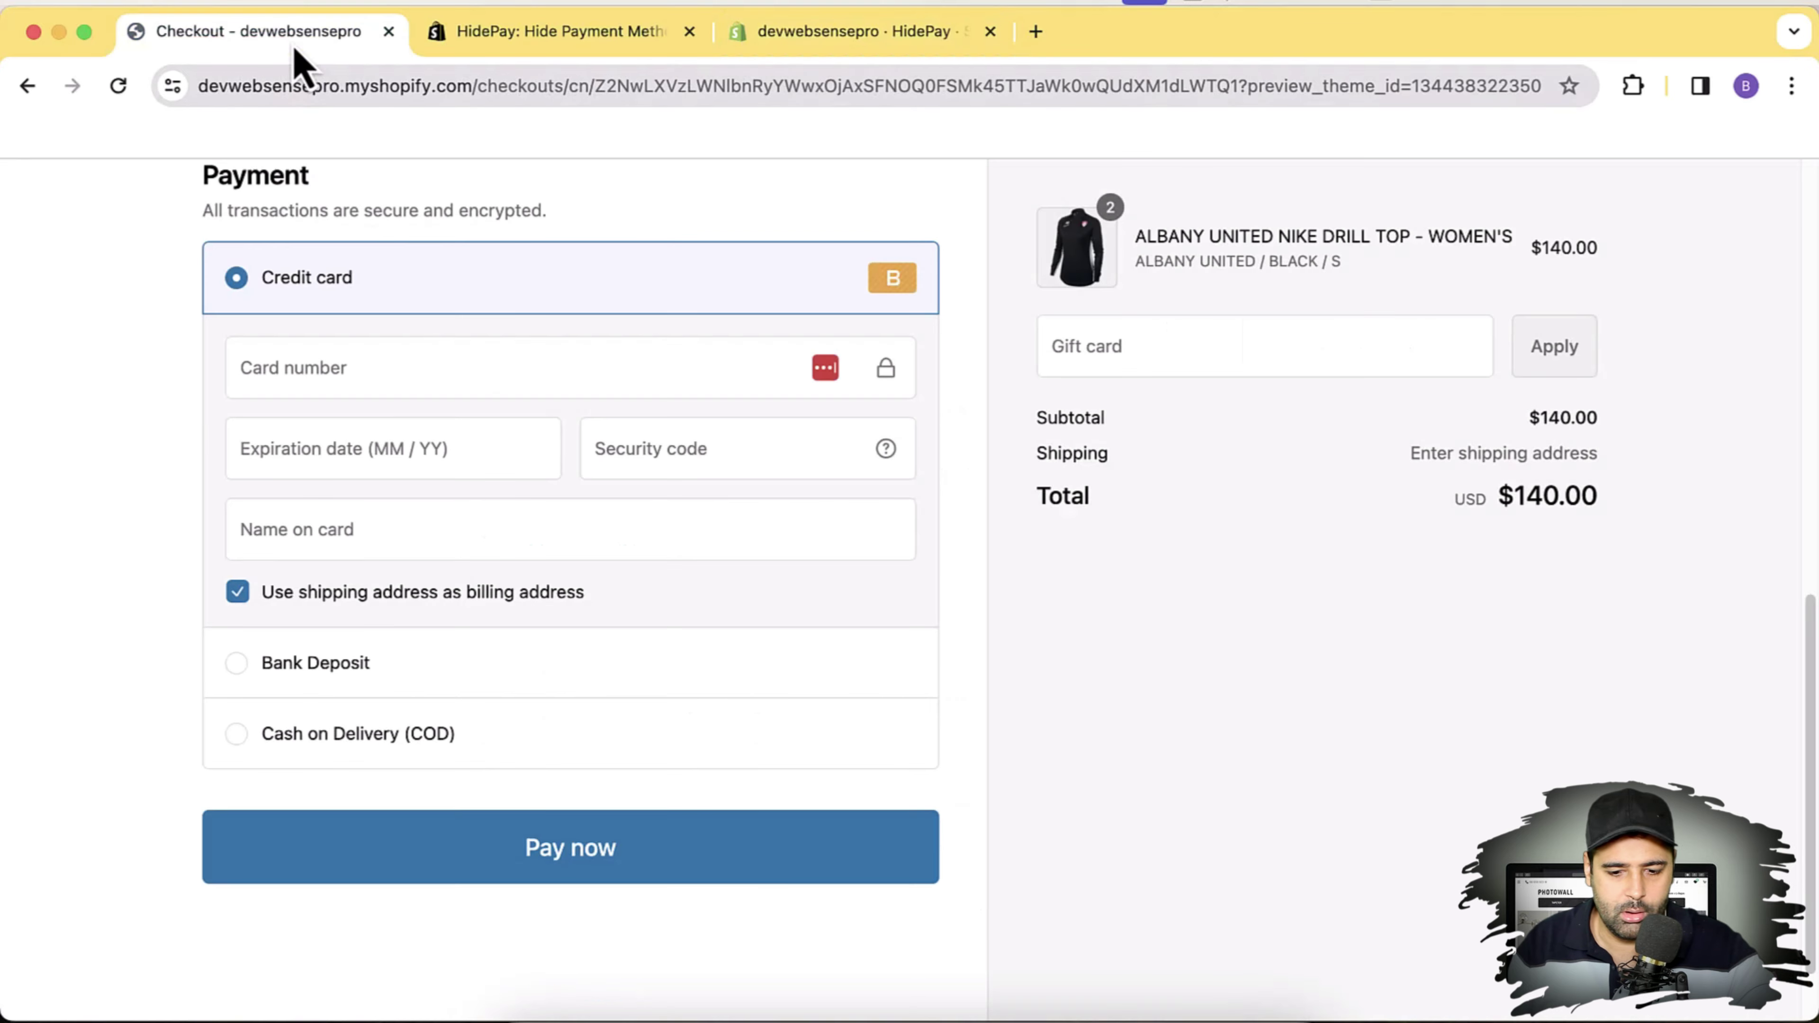
scroll(1164, 592, up, 3)
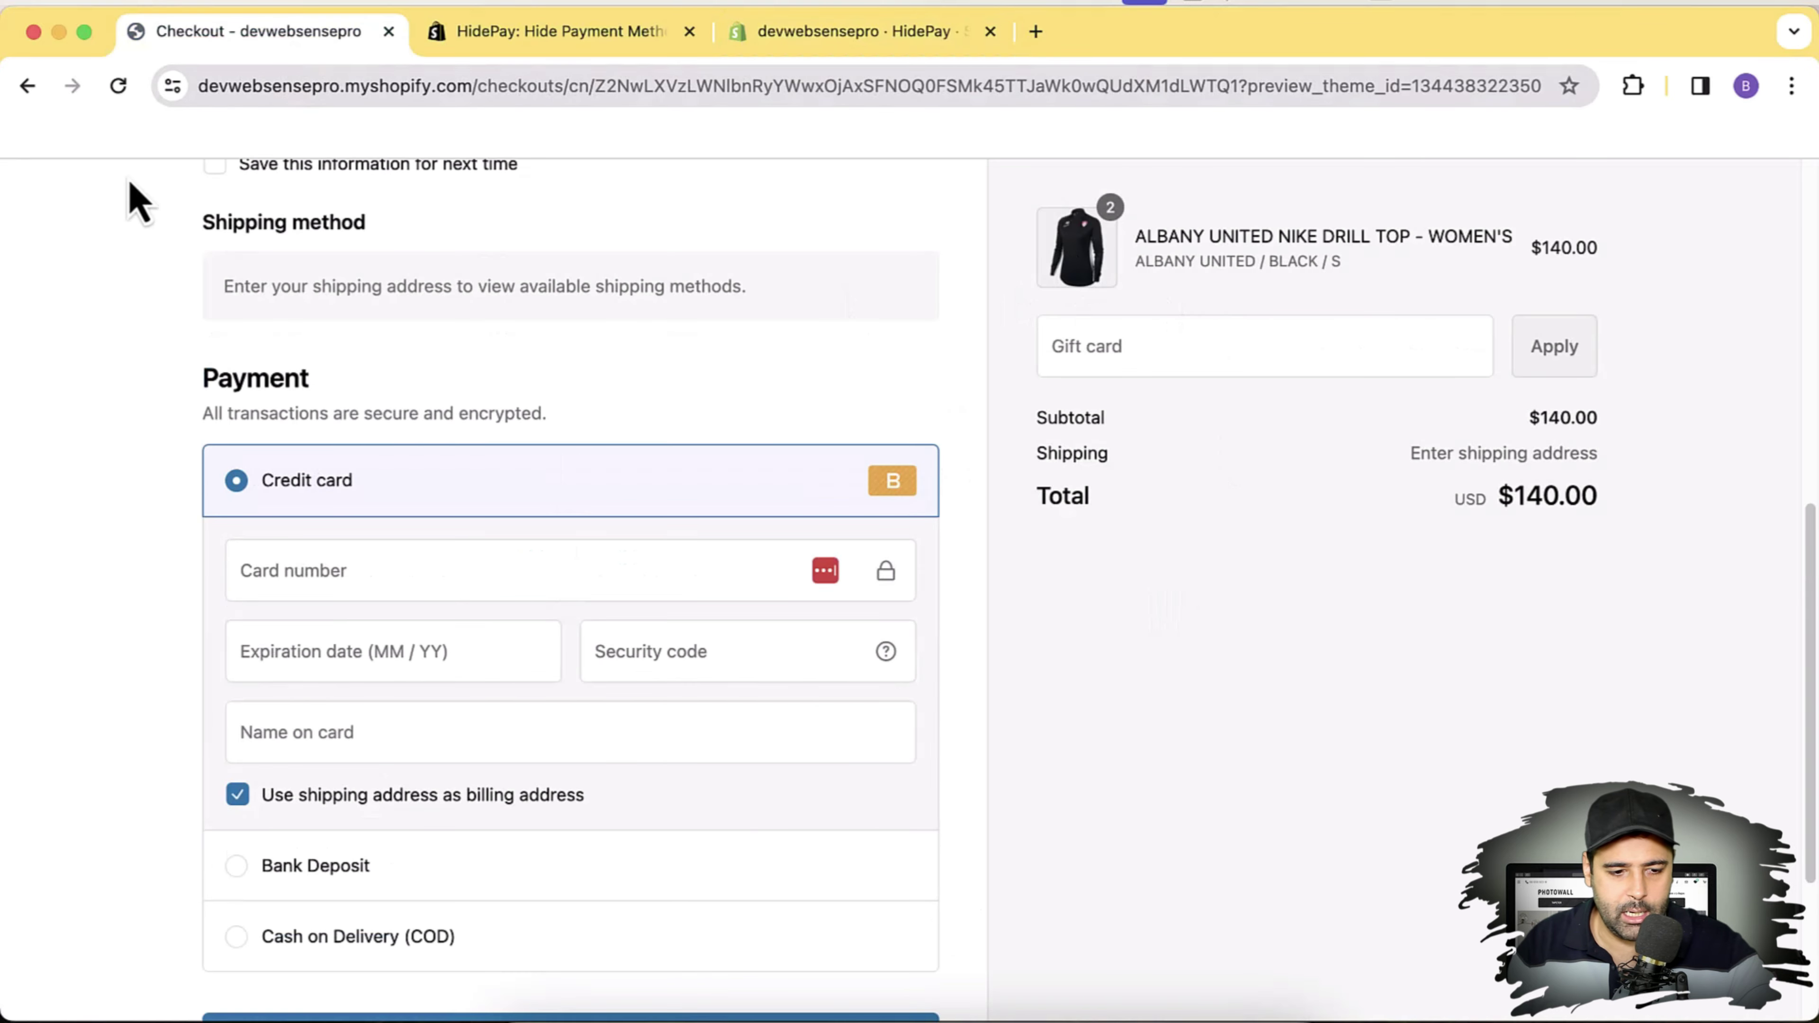
click(30, 89)
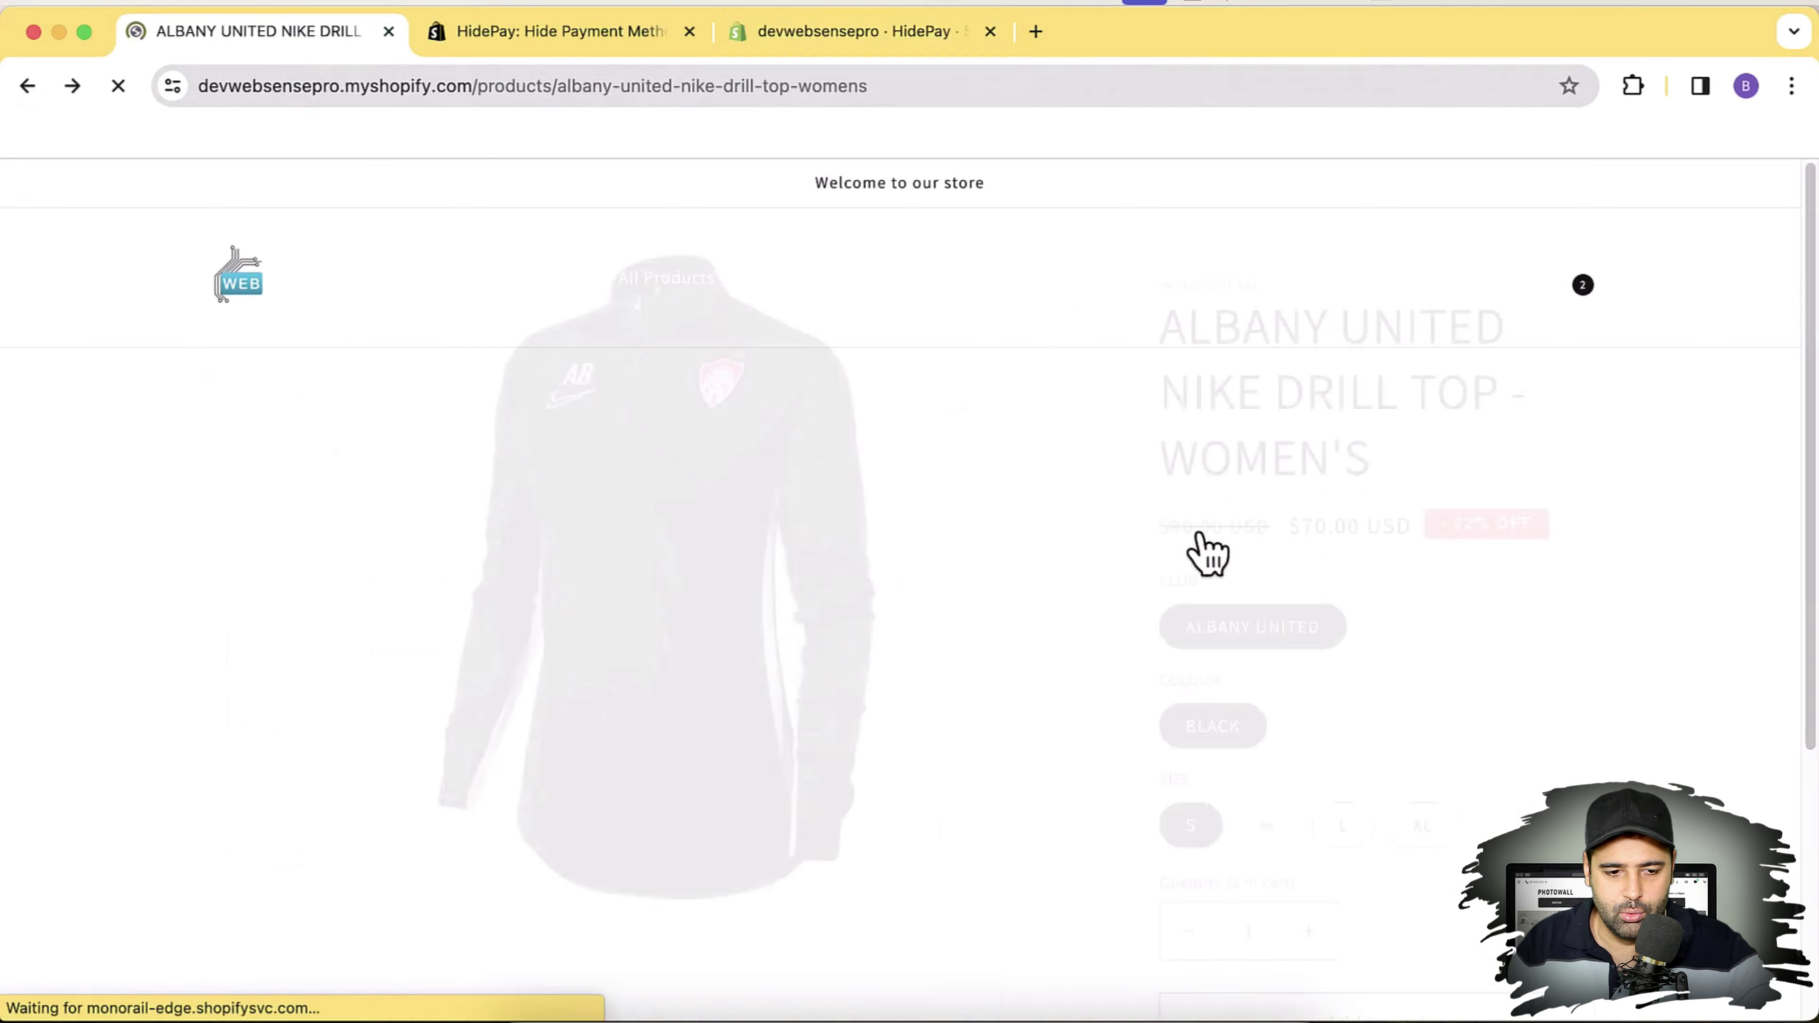
click(1590, 298)
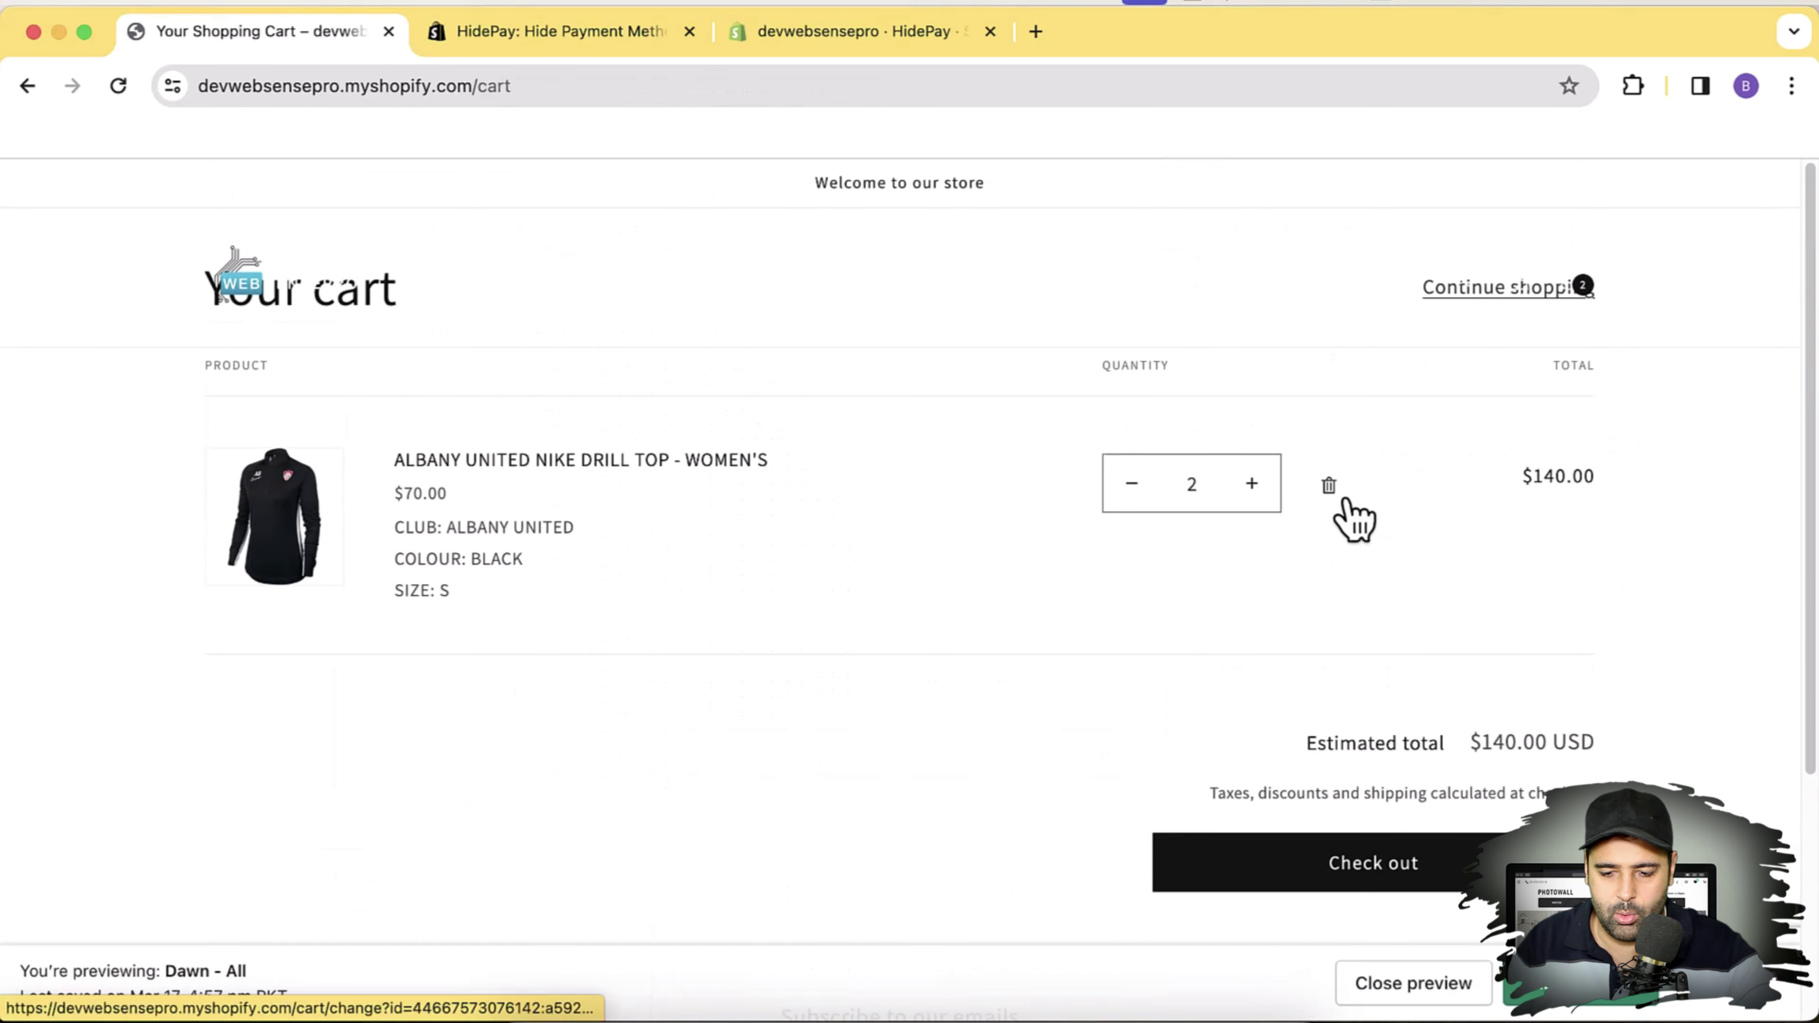
click(1331, 487)
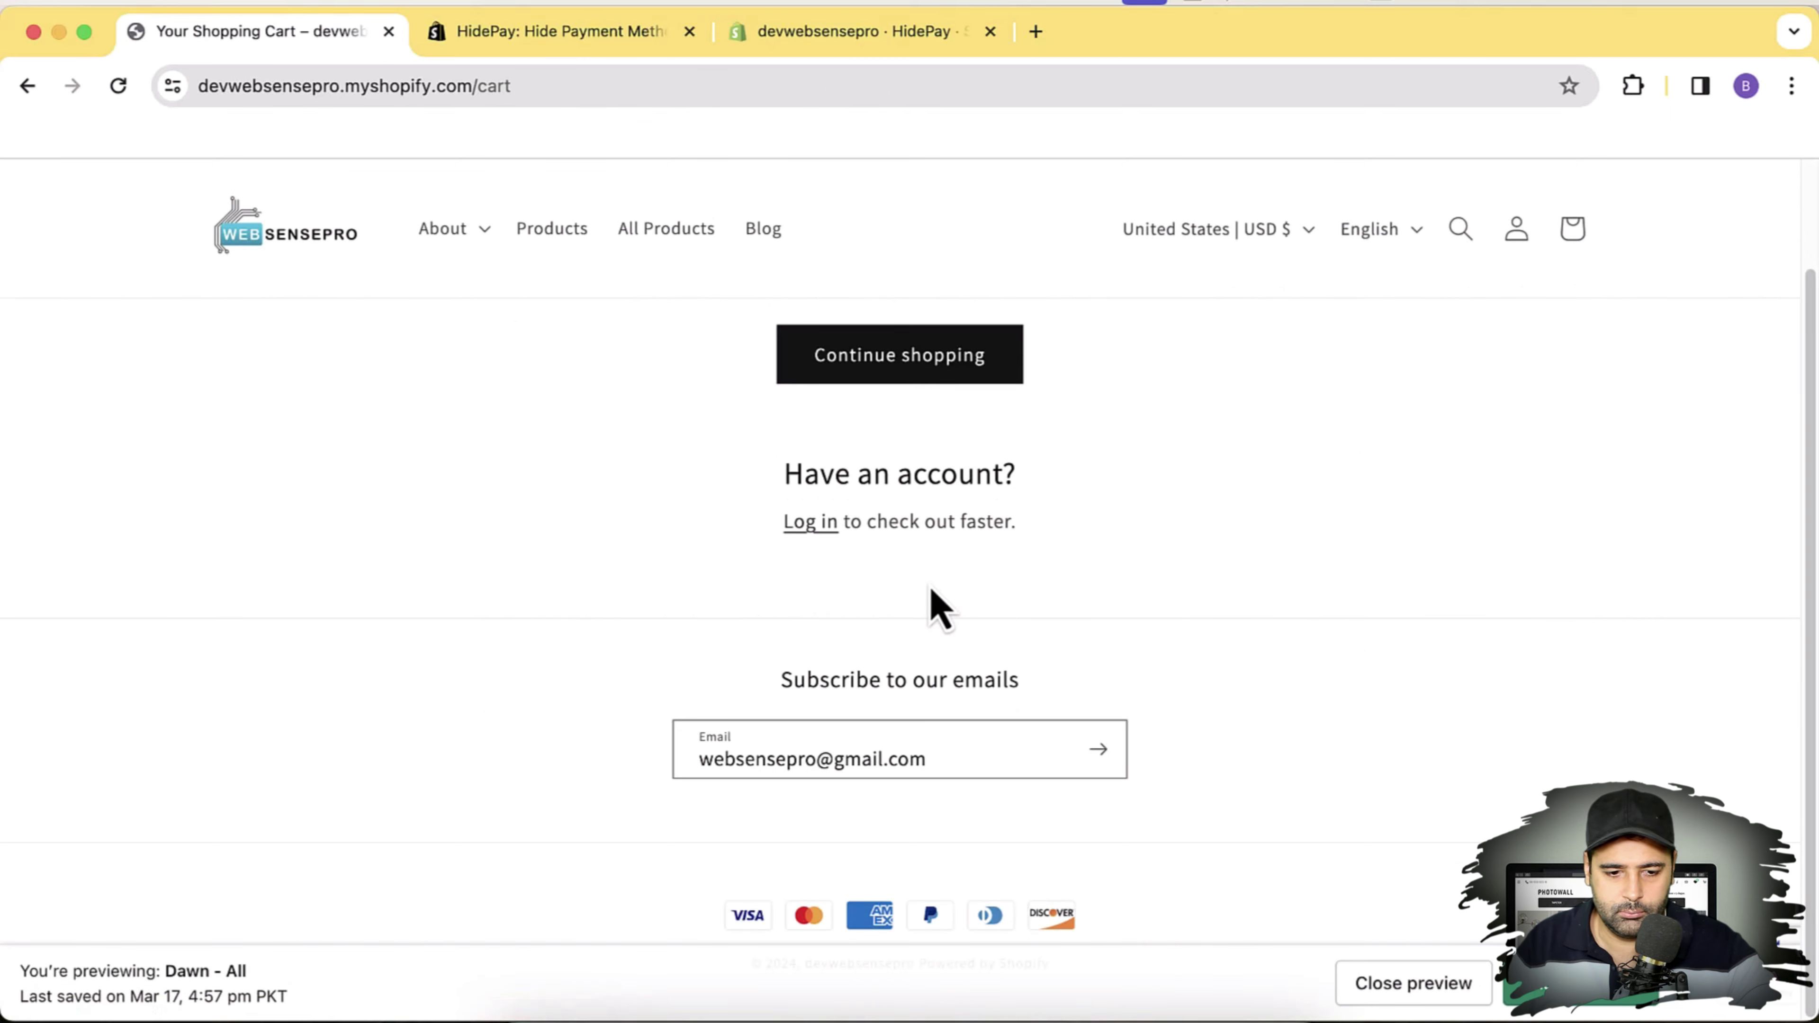
Step: Open ALBANY UNITED NIKE DRILL TOP - MEN'S from the store's homepage and buy it immediately with a quantity of 2
click(294, 240)
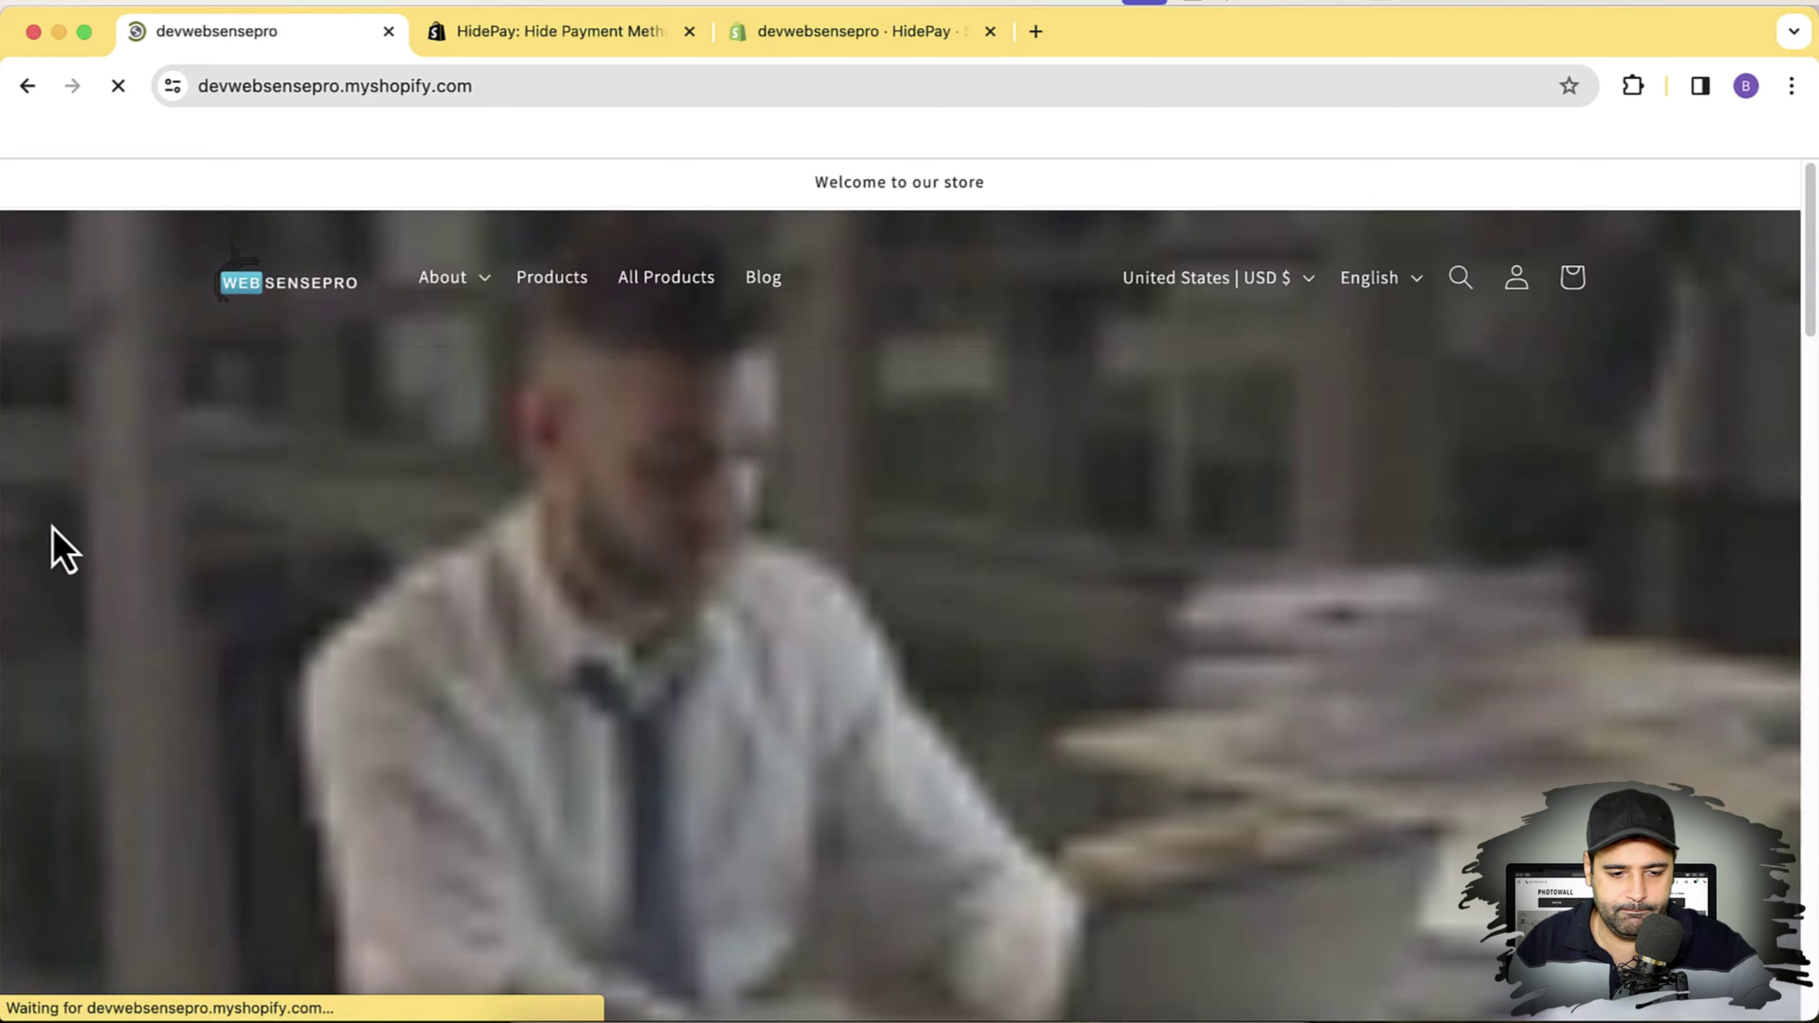
scroll(57, 550, down, 3)
scroll(287, 717, down, 5)
scroll(358, 649, up, 3)
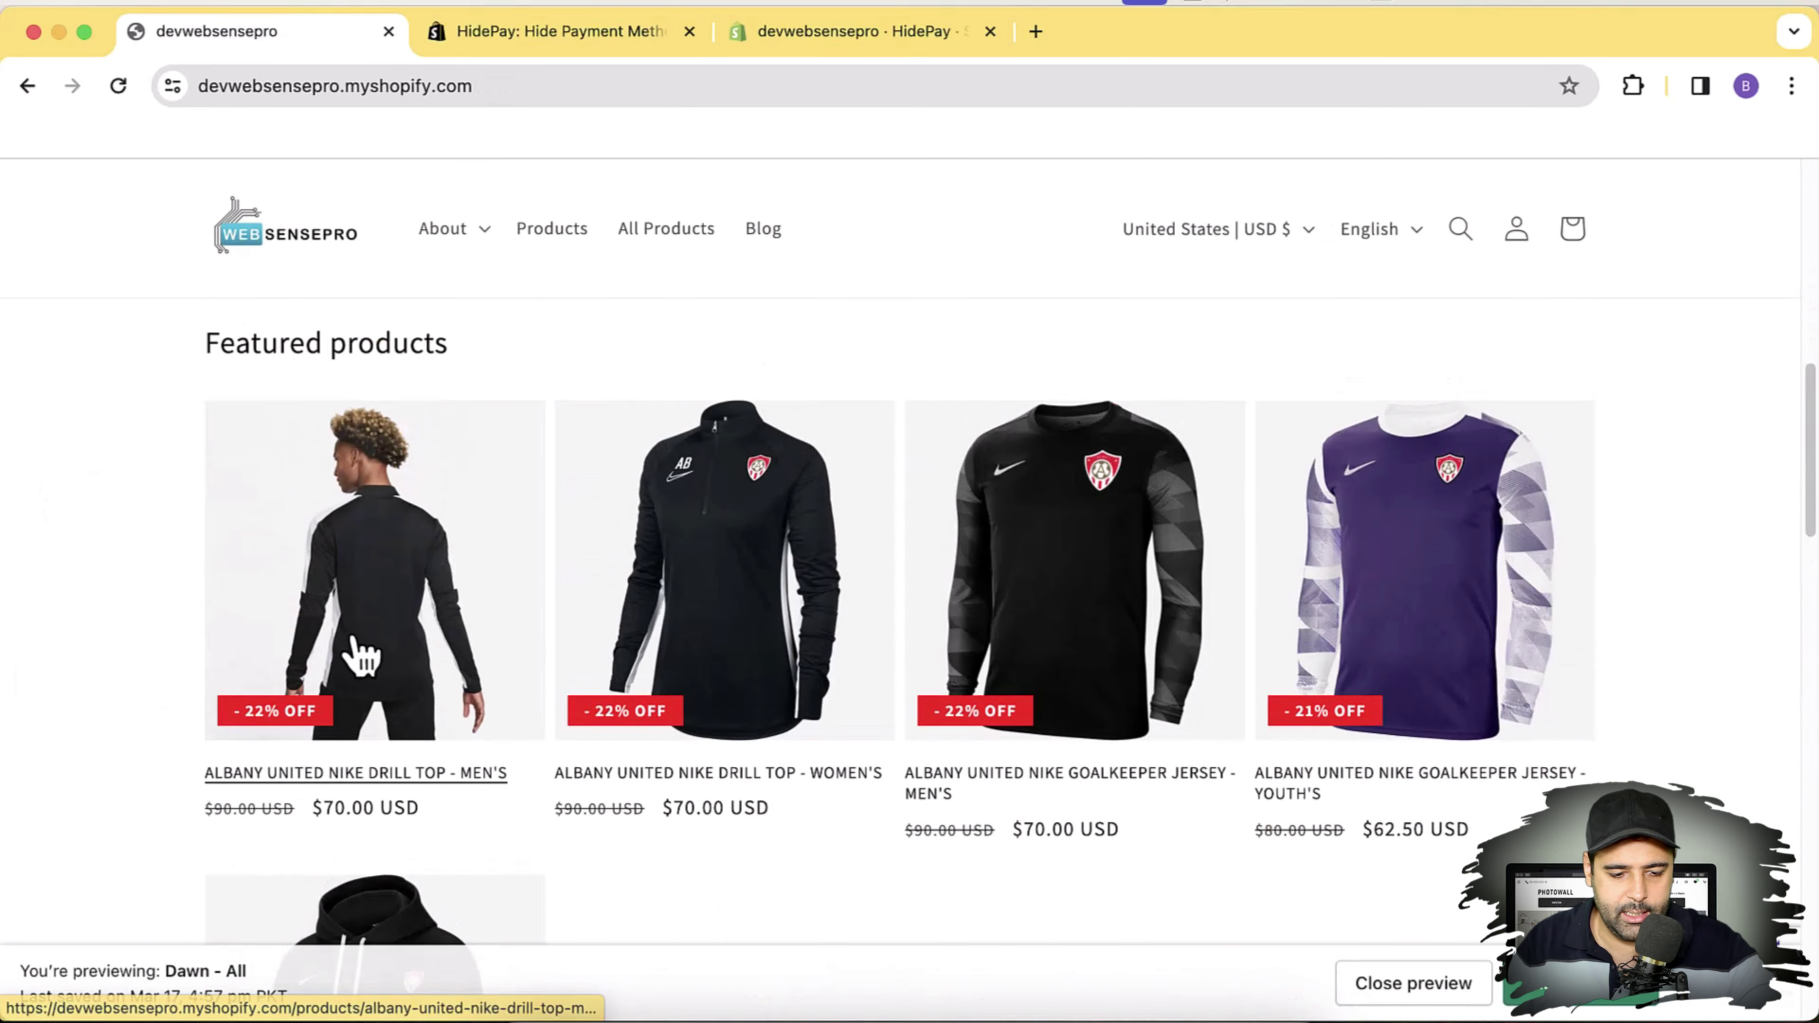
click(359, 648)
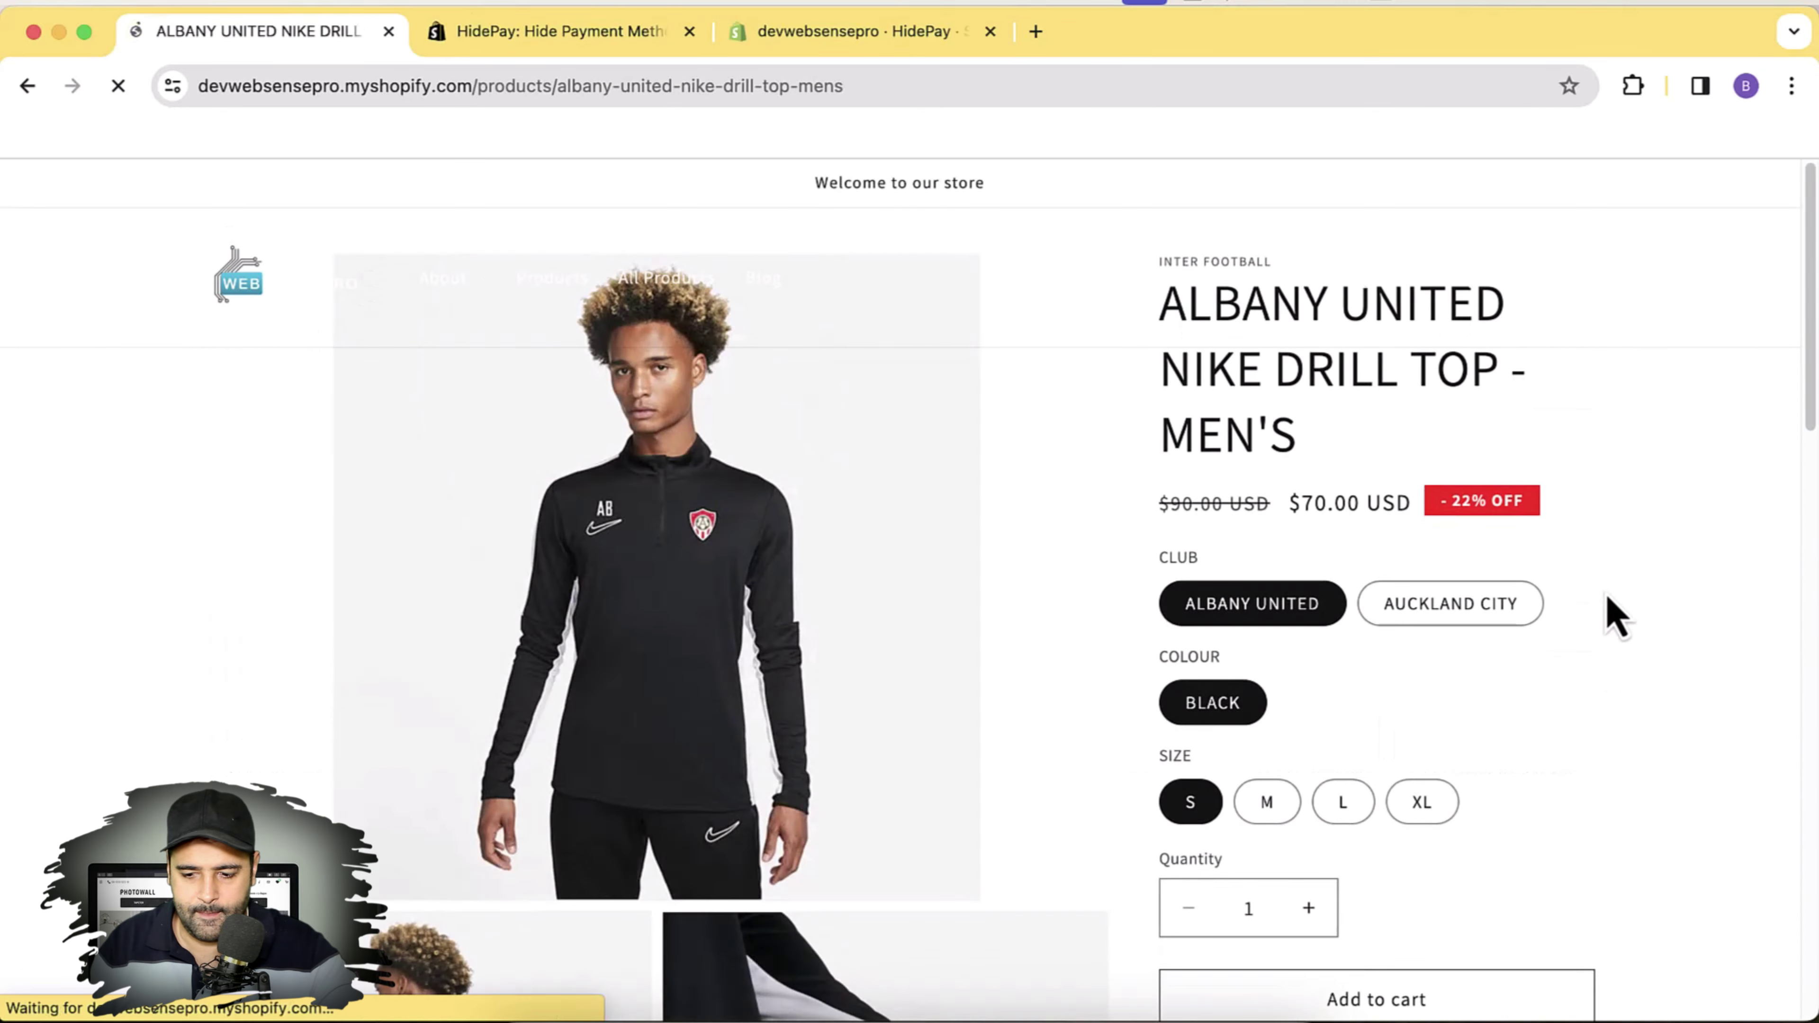
scroll(1608, 573, down, 3)
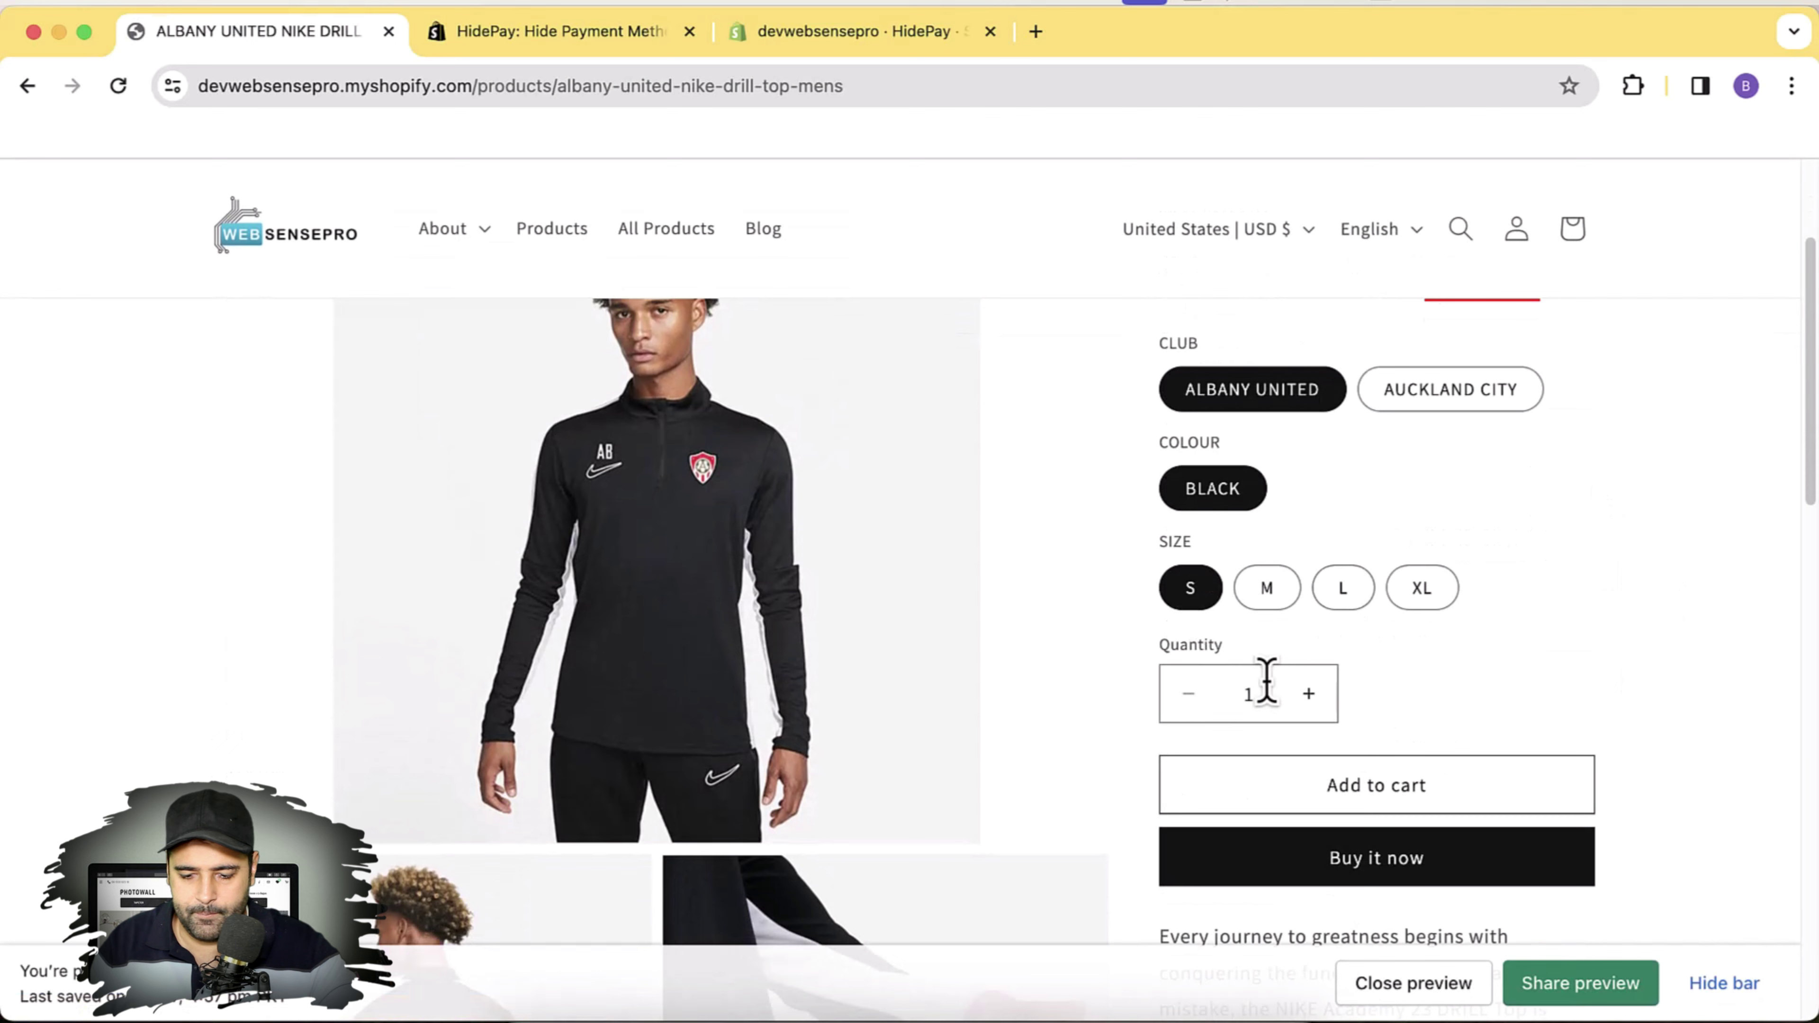
double_click(1257, 692)
text(2)
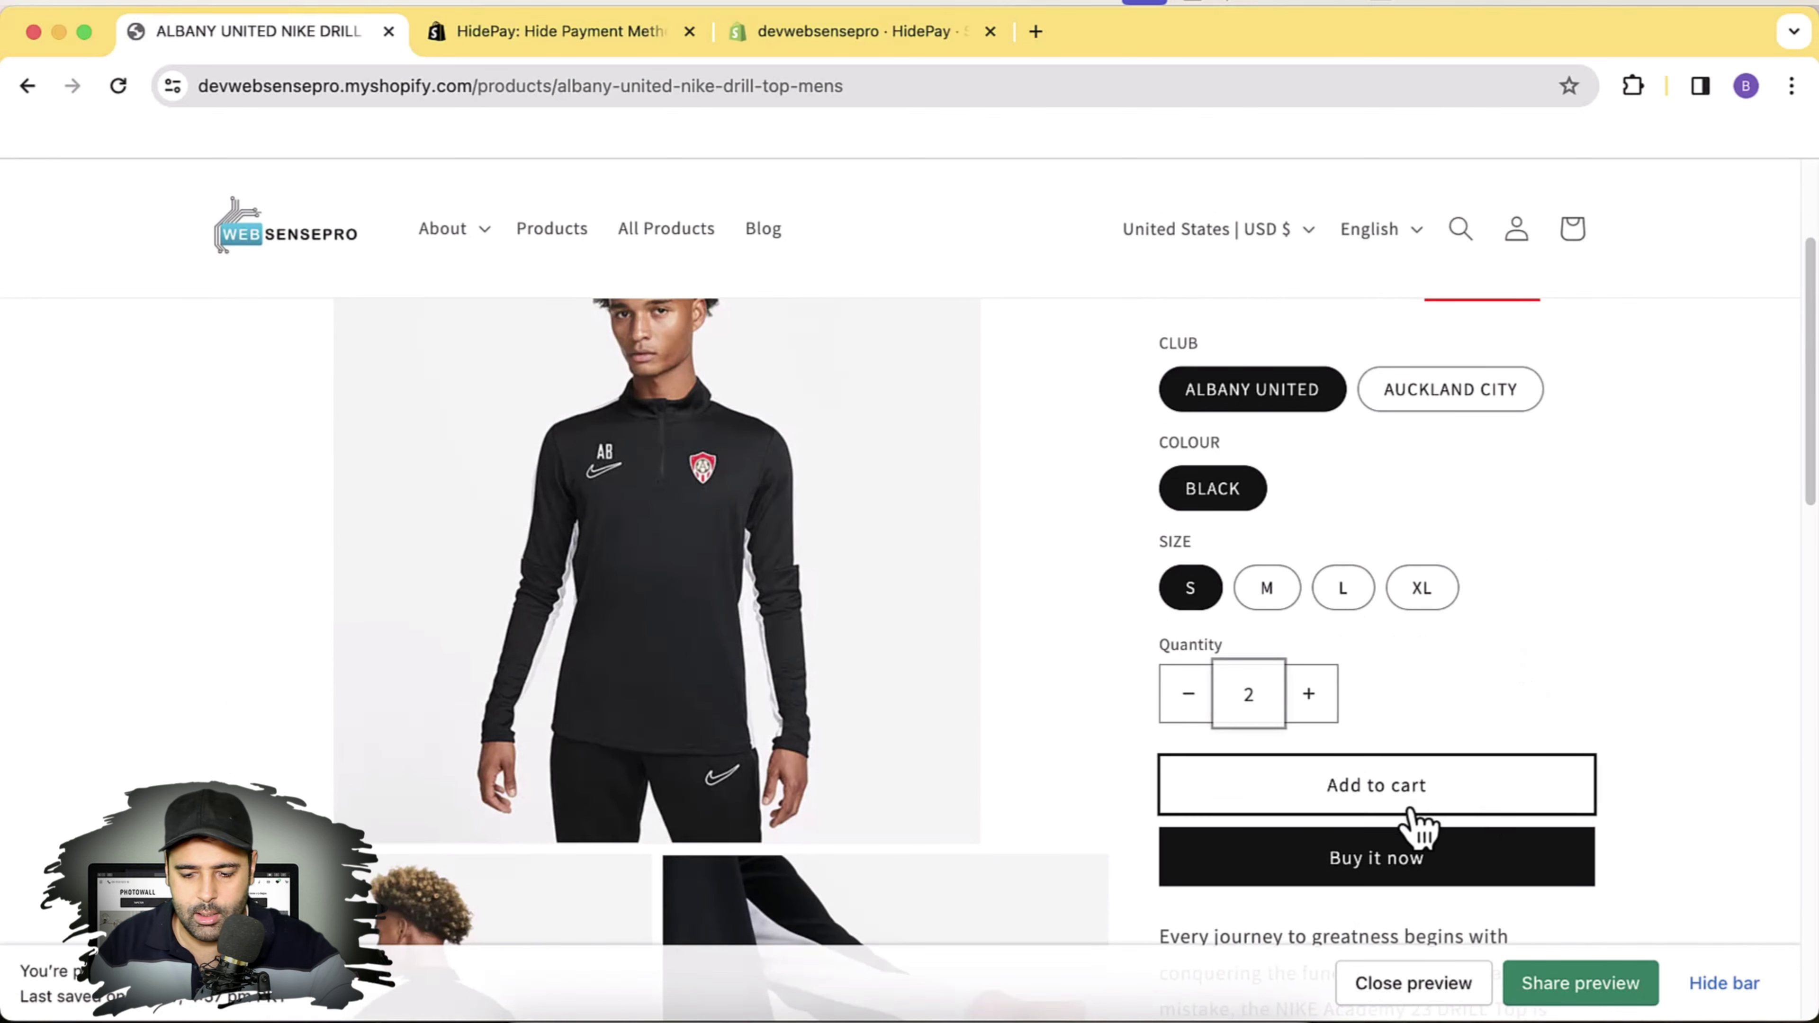
click(1408, 874)
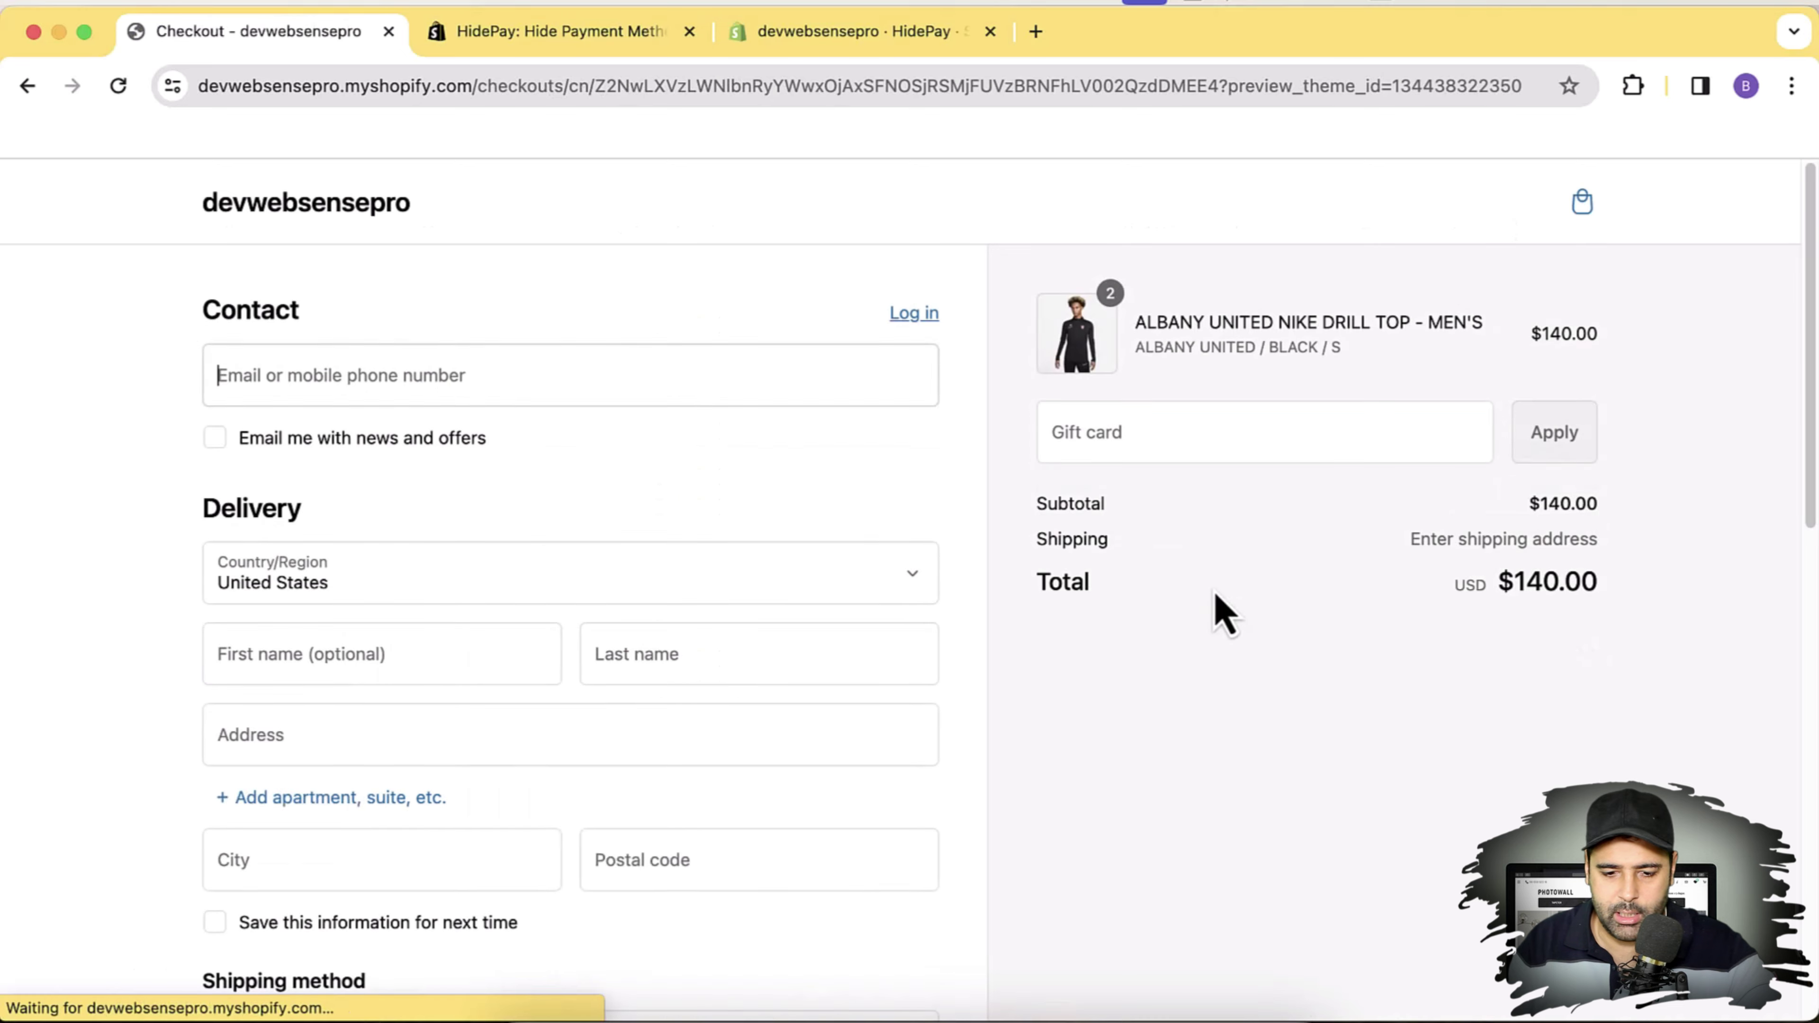
Step: Examine the payment method names at checkout and switch to HidePay's Shopify App Store page
scroll(1010, 449, down, 10)
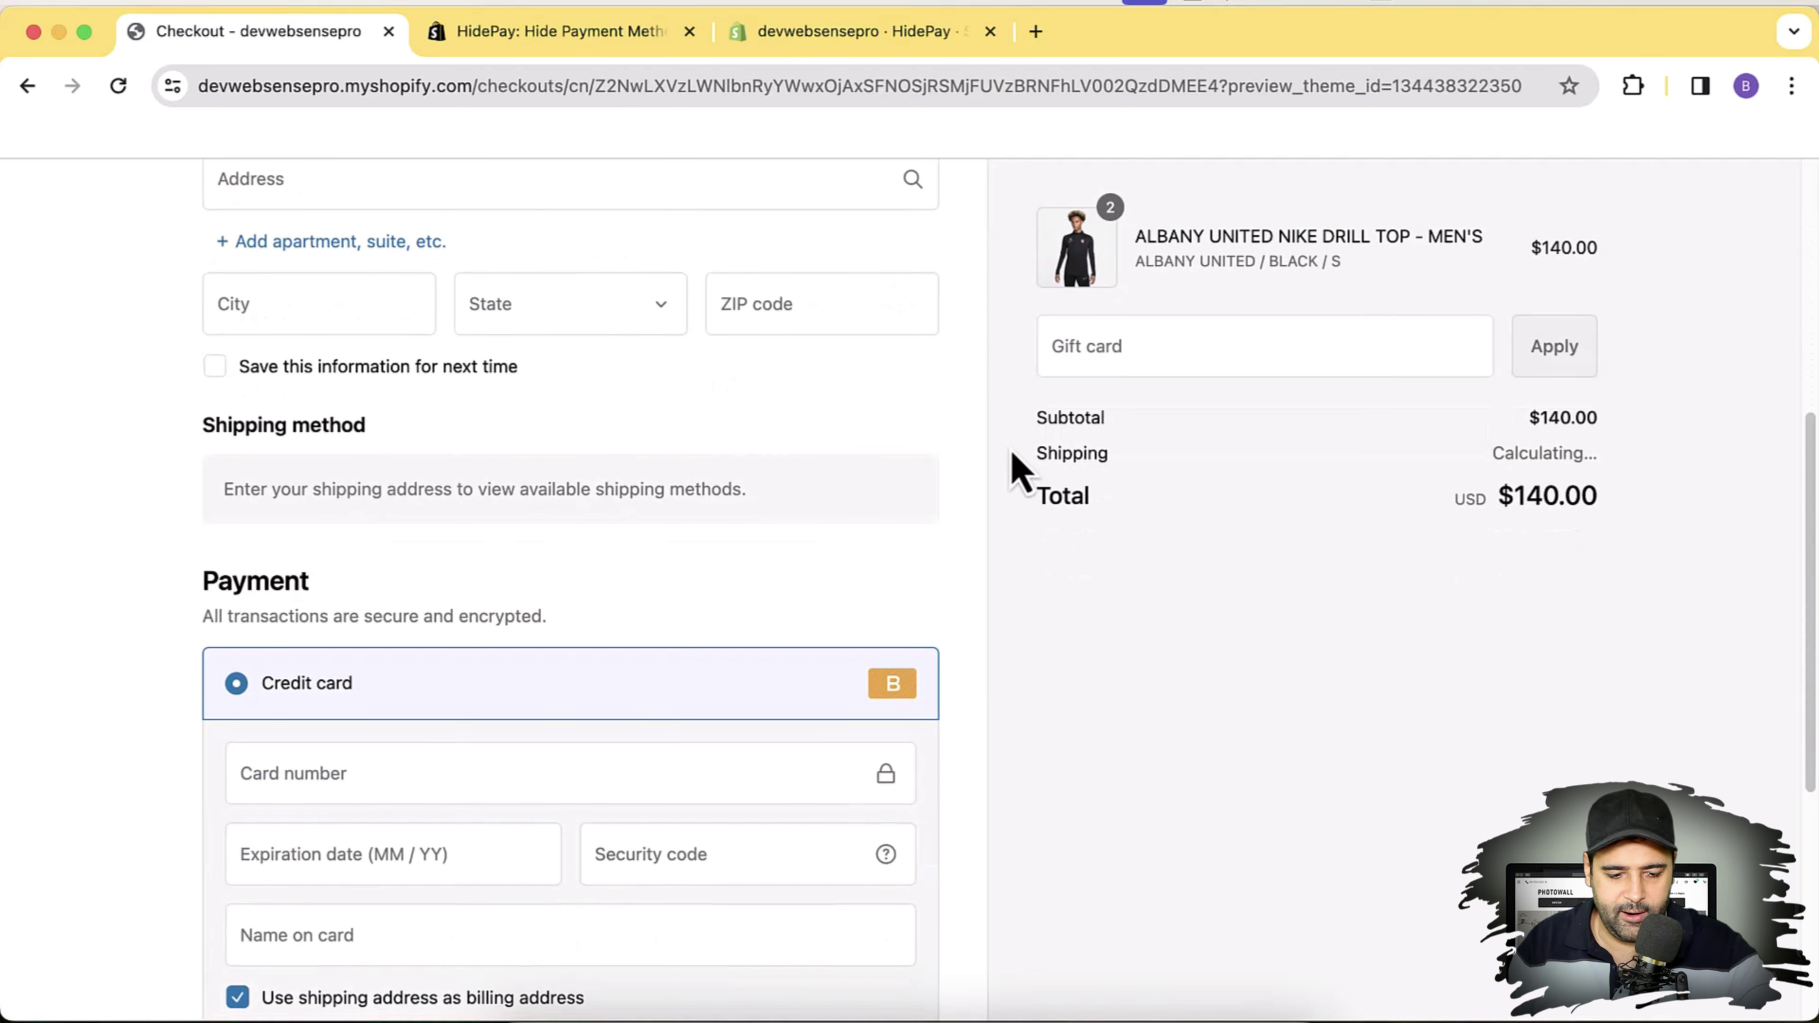
scroll(1014, 488, down, 3)
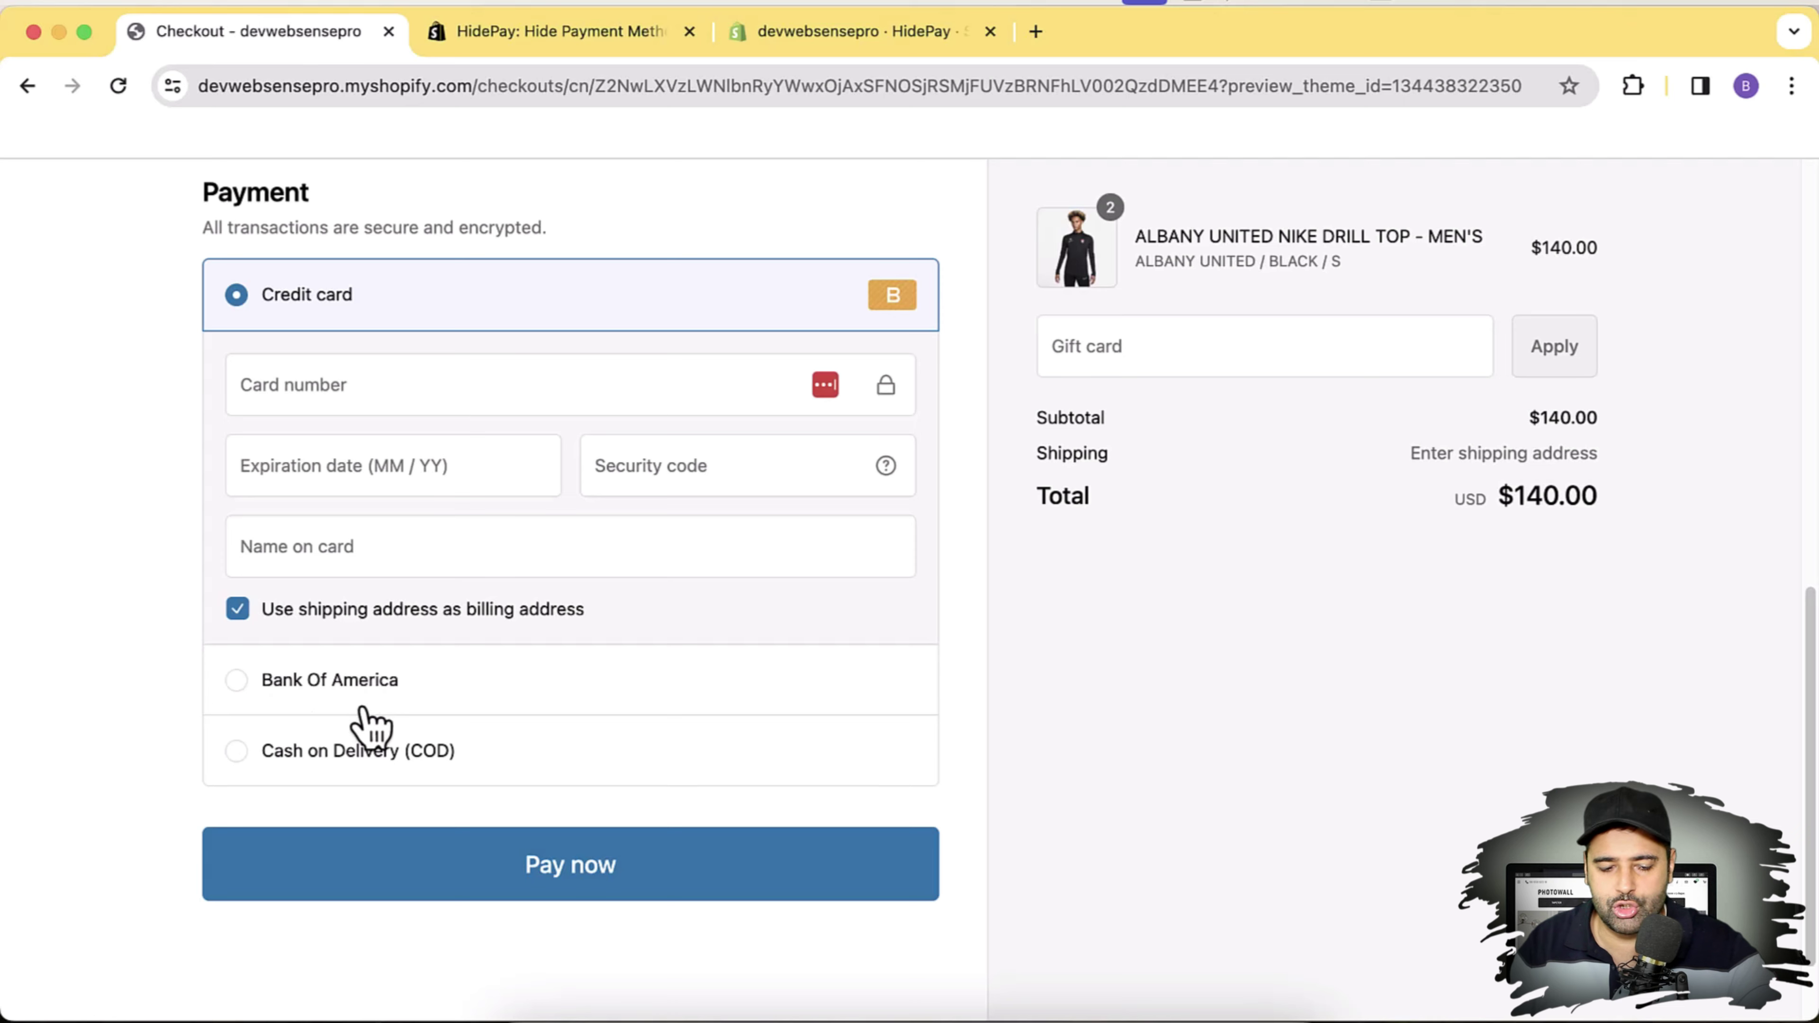
scroll(996, 666, up, 13)
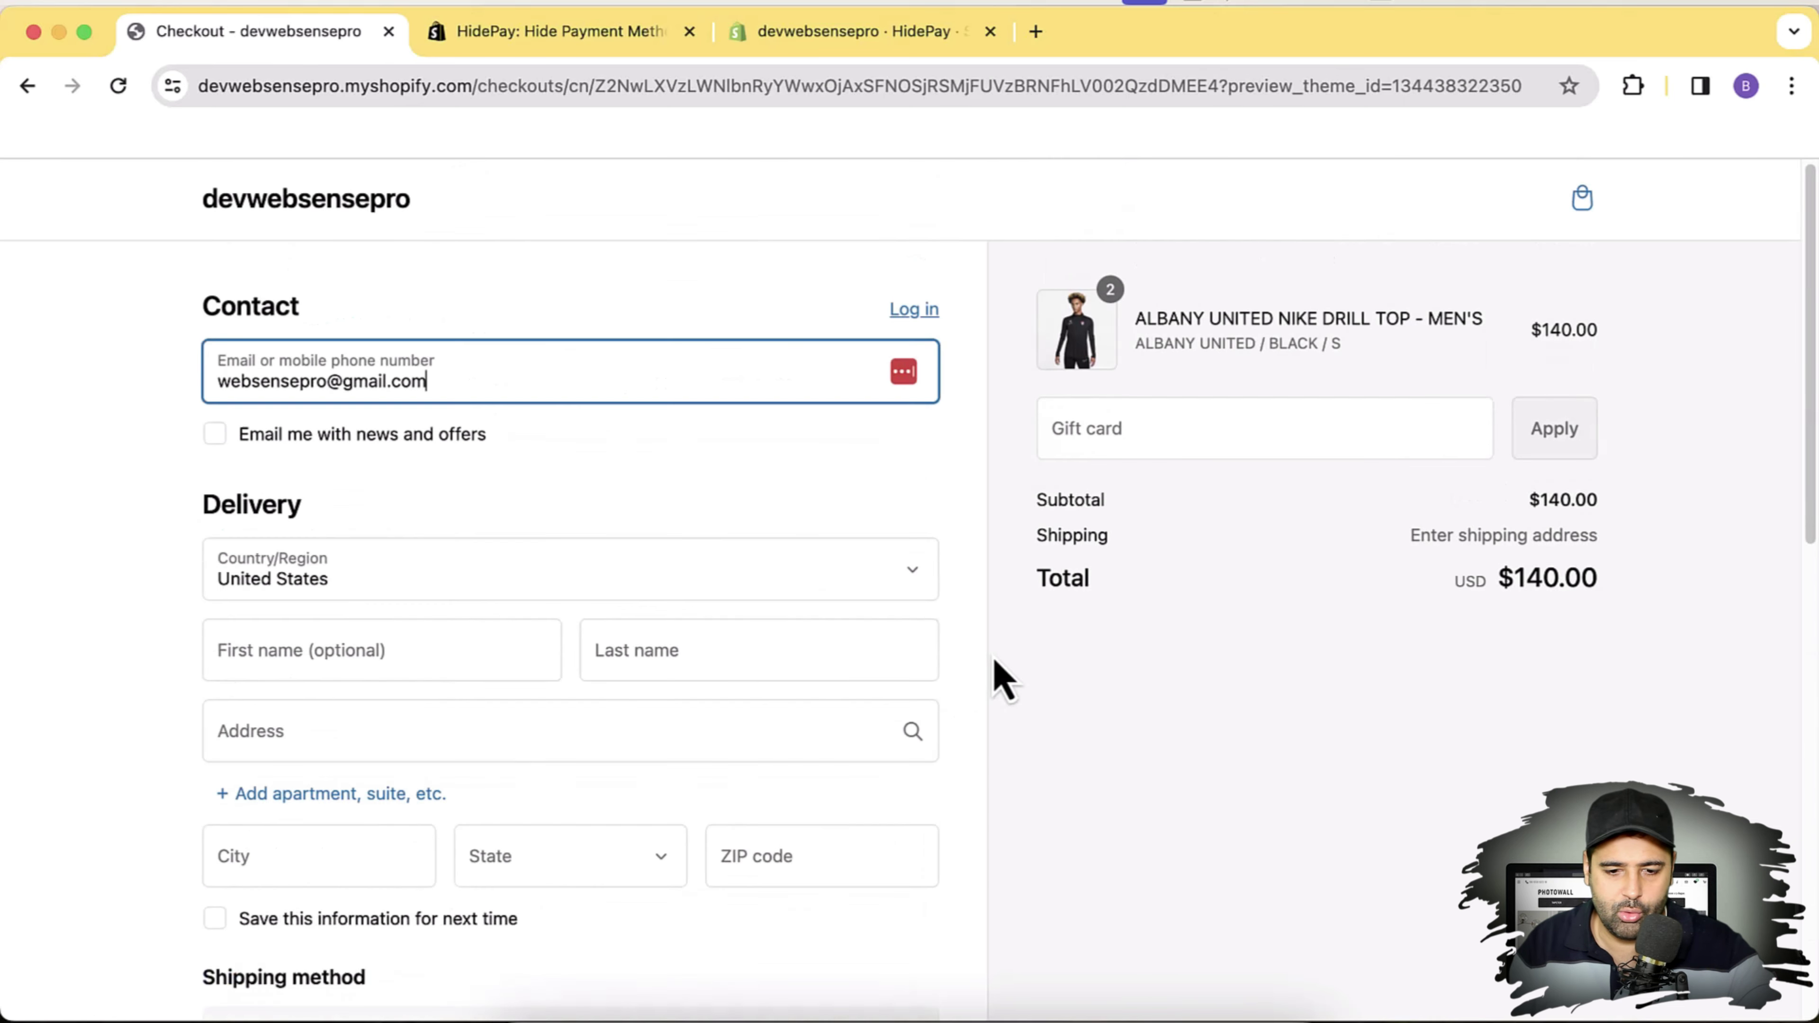
click(553, 43)
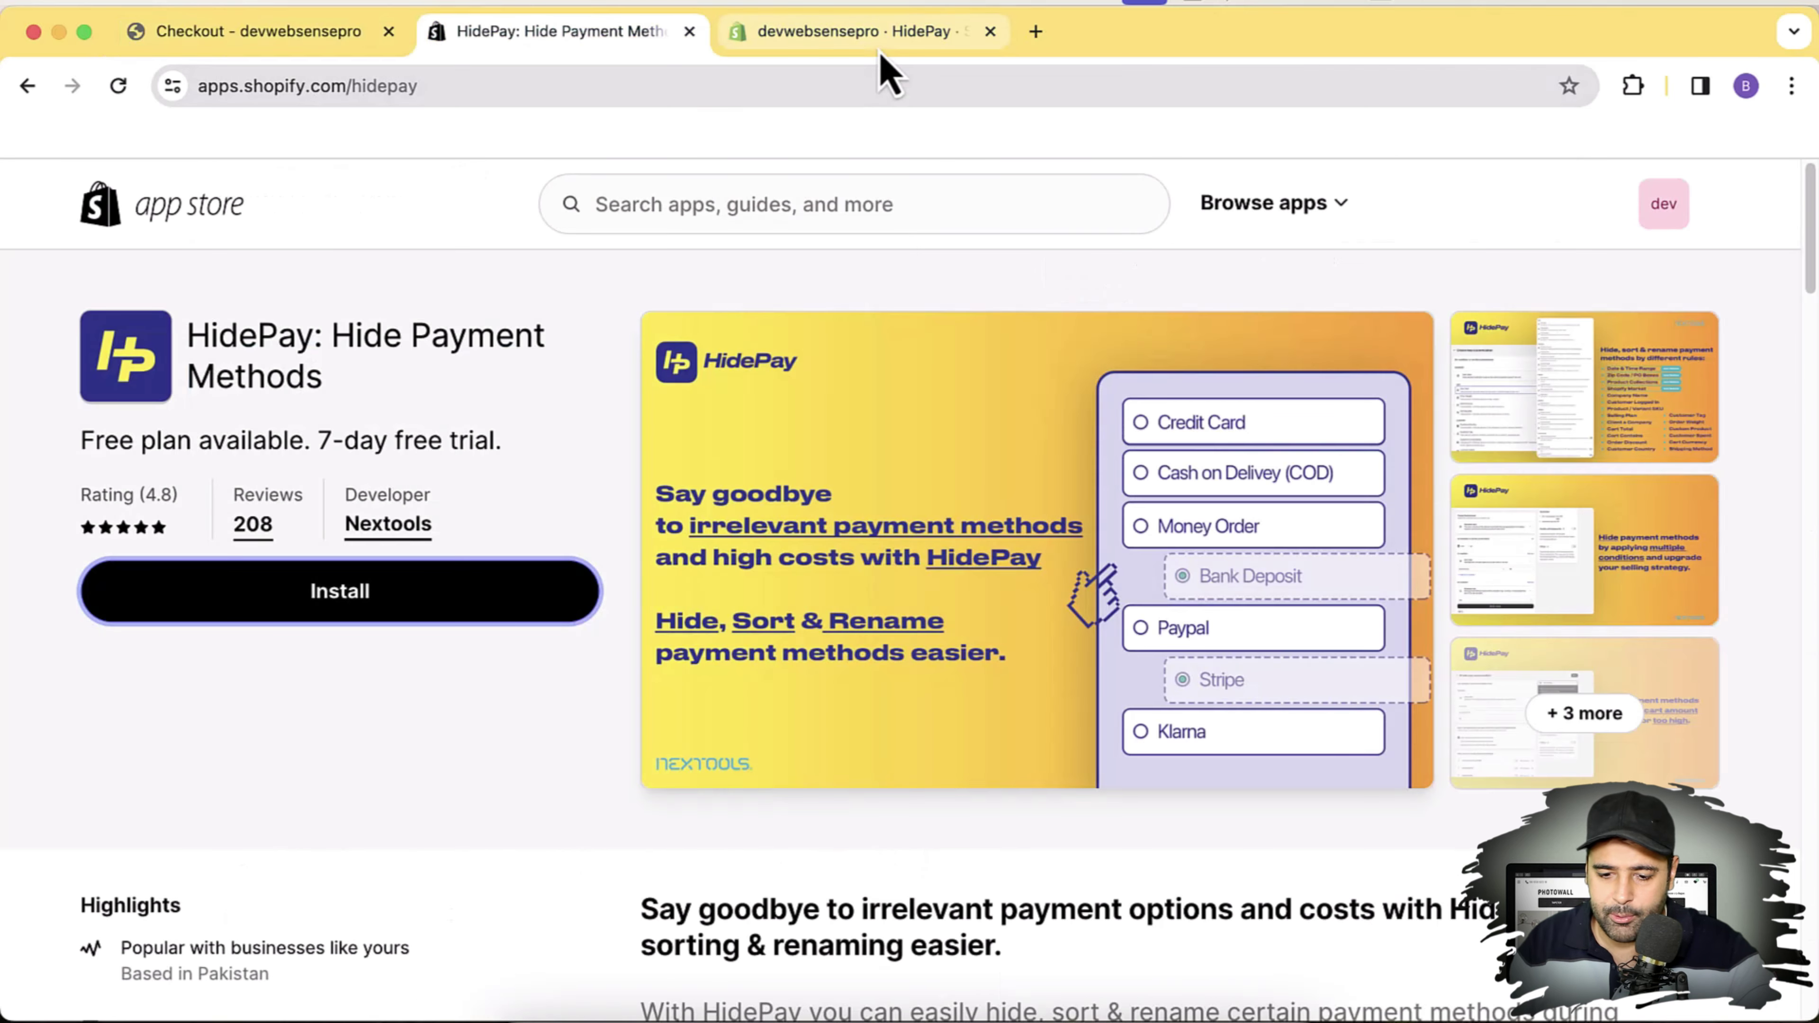